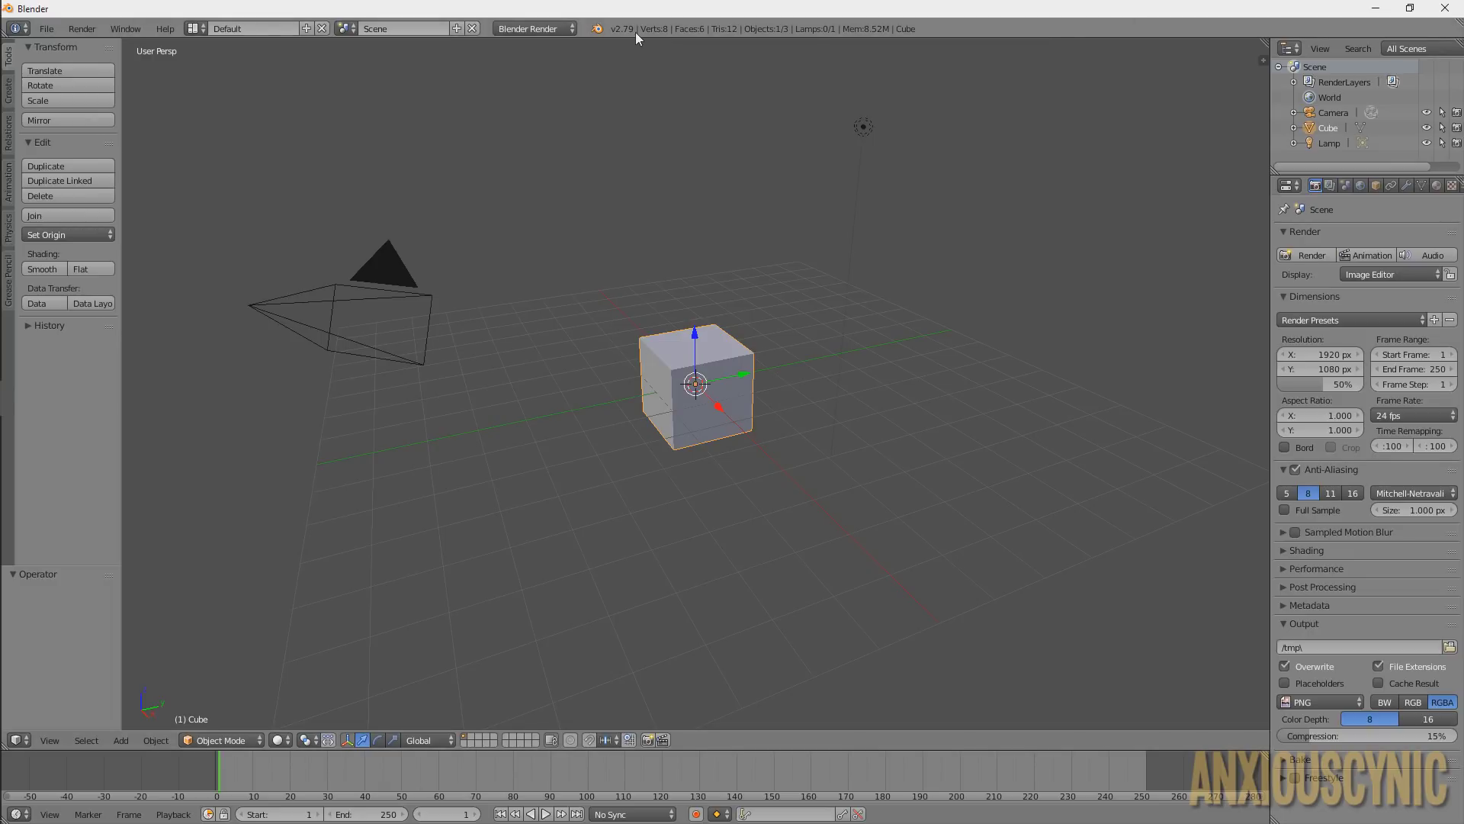
# Set the render engine to Cycles Render and delete the default cube
pyautogui.click(551, 31)
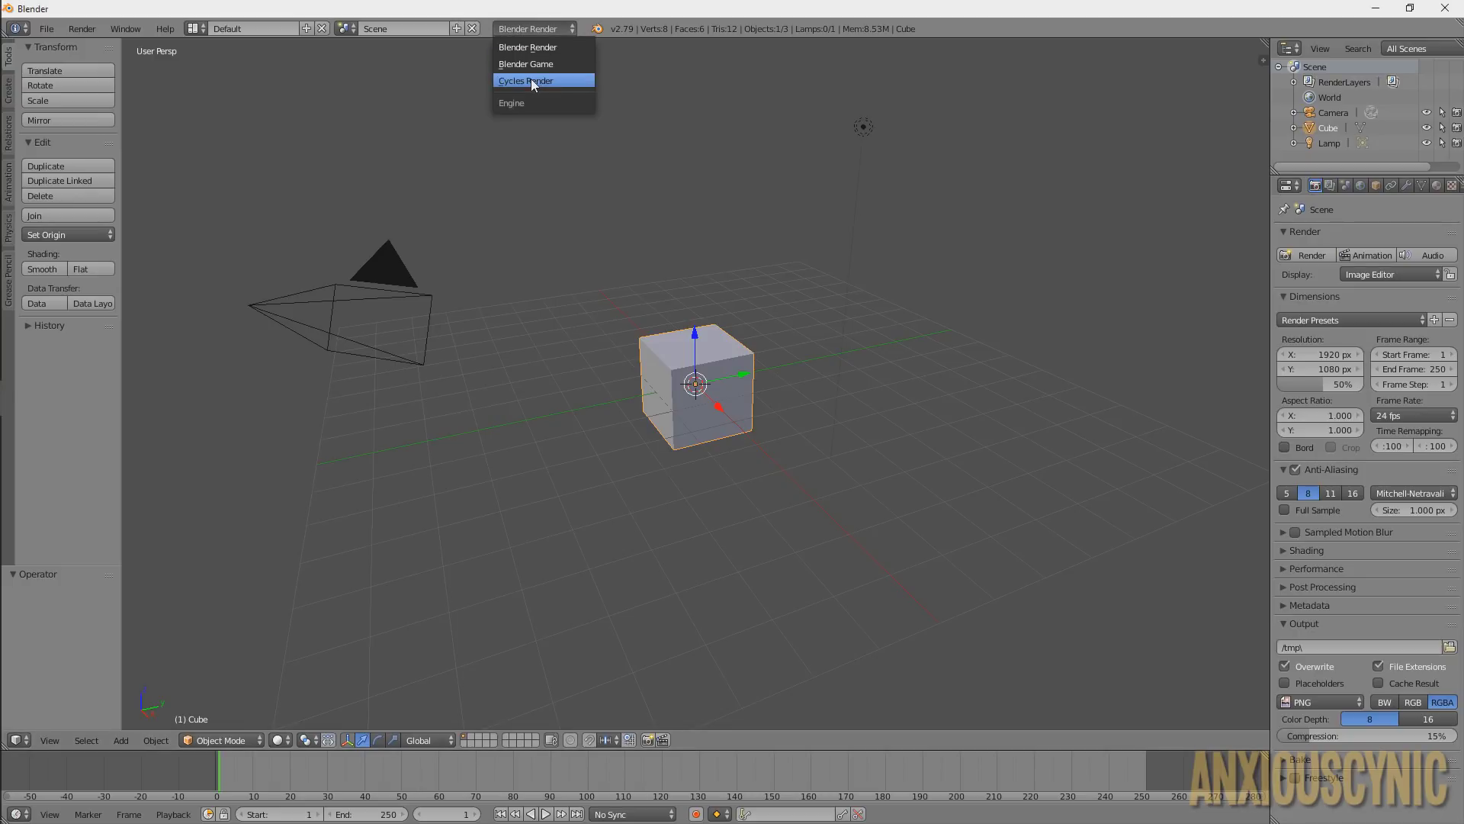
pyautogui.press('Return')
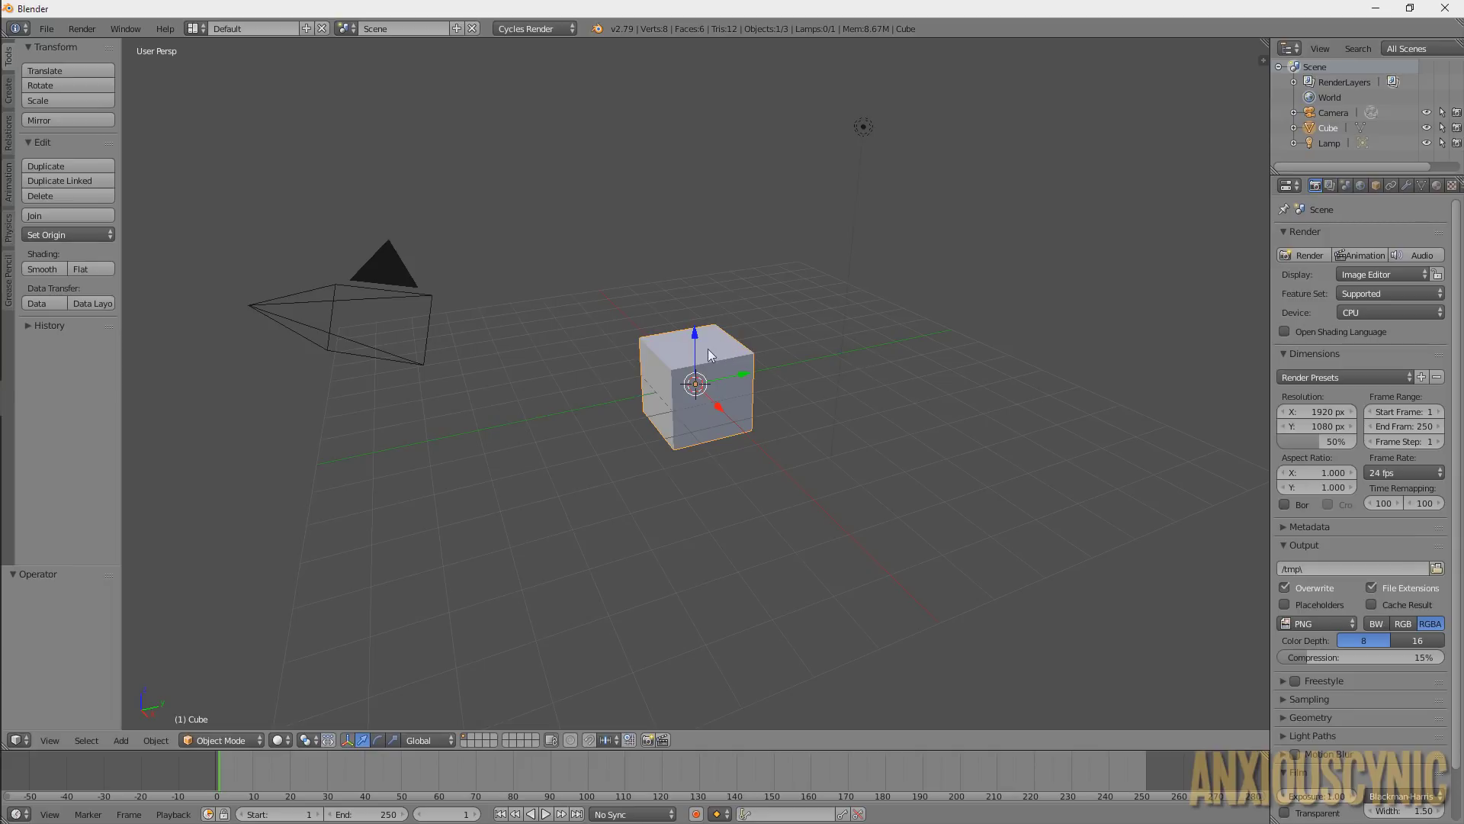
pyautogui.press('Delete')
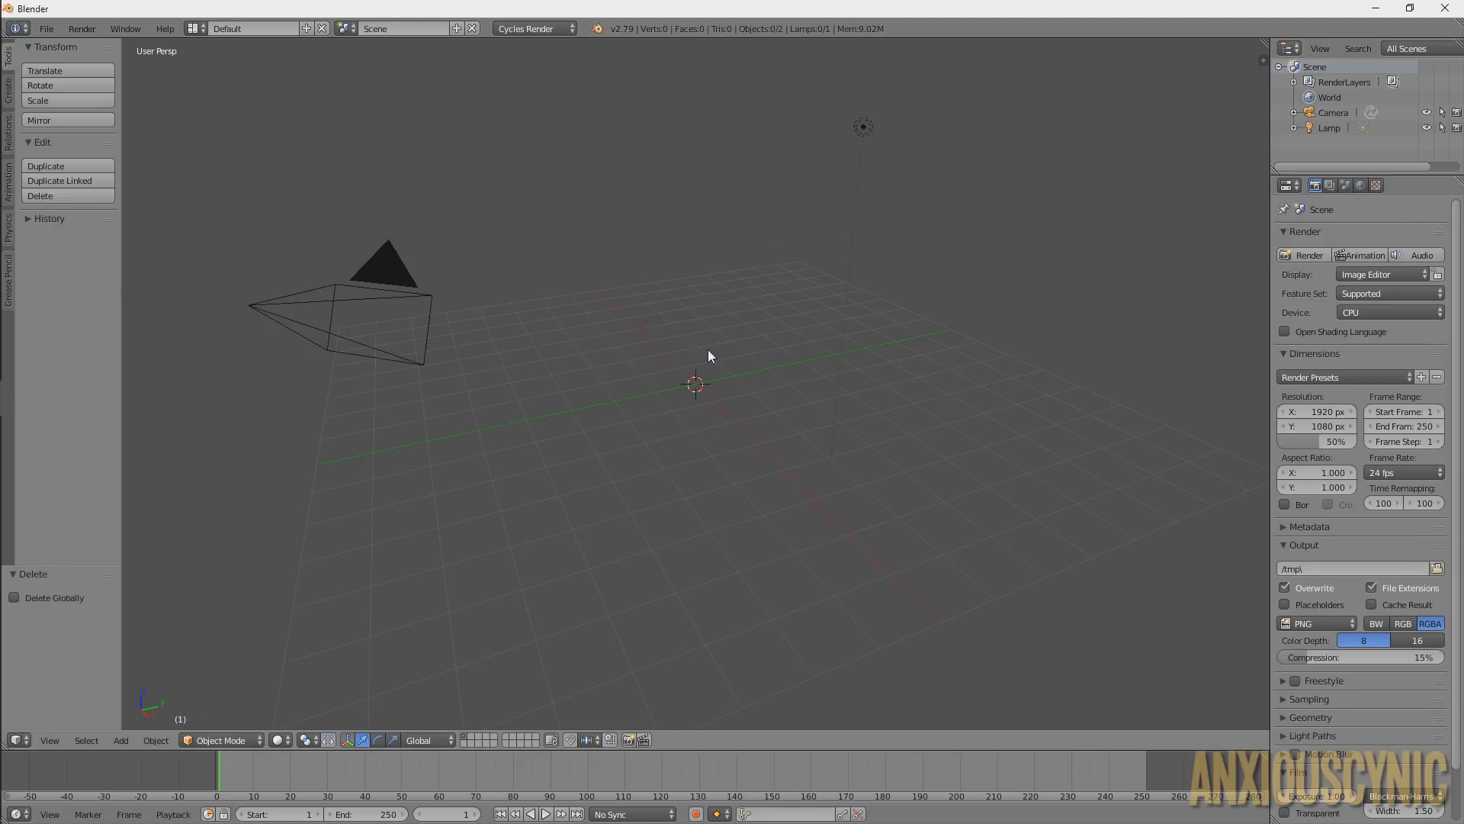
# Find the Import Images as Planes add-on in the user preferences by searching "images" and enable it
pyautogui.click(44, 28)
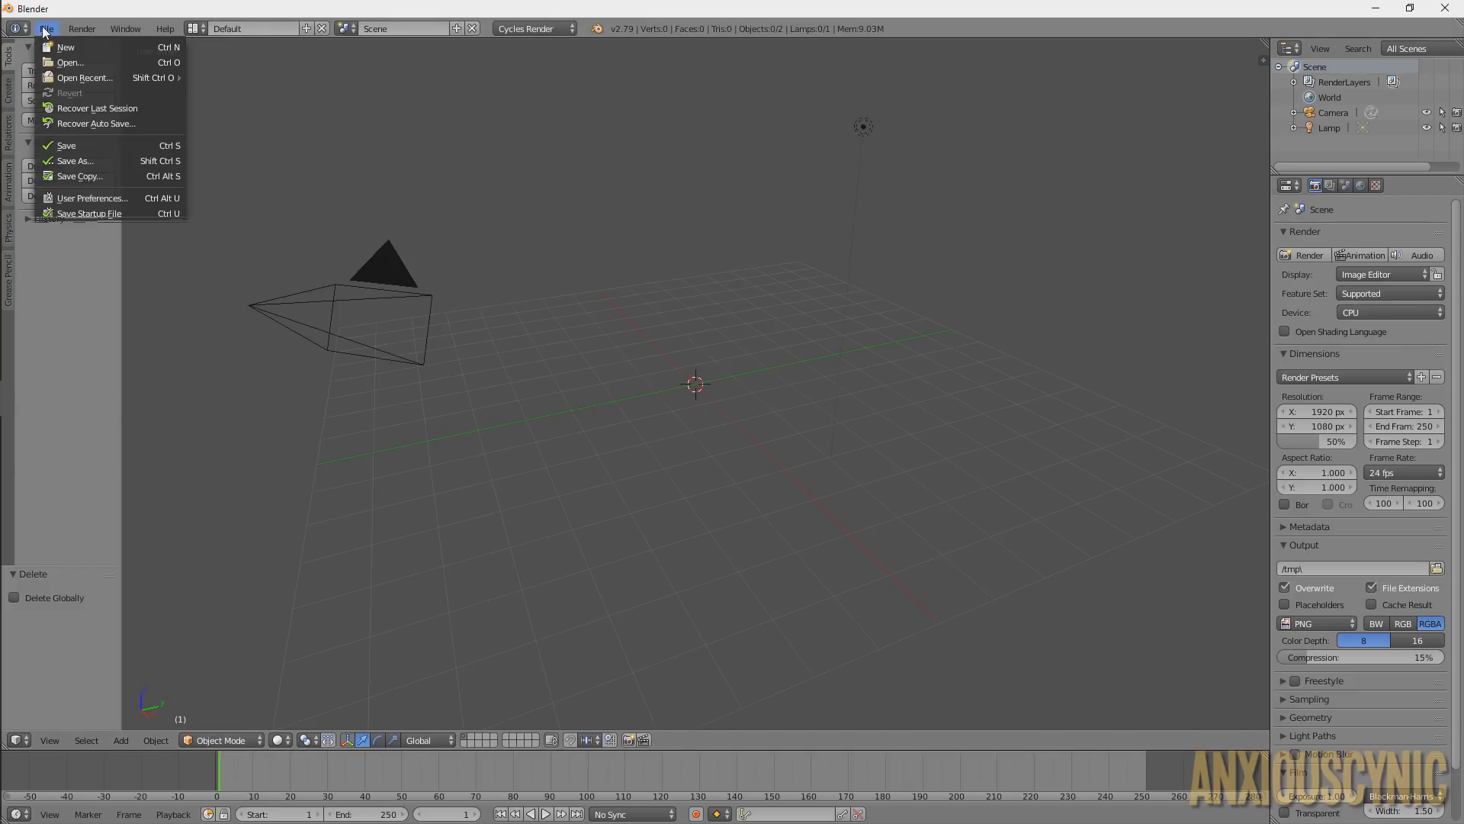
pyautogui.click(90, 196)
pyautogui.moveTo(321, 32); pyautogui.dragTo(725, 90)
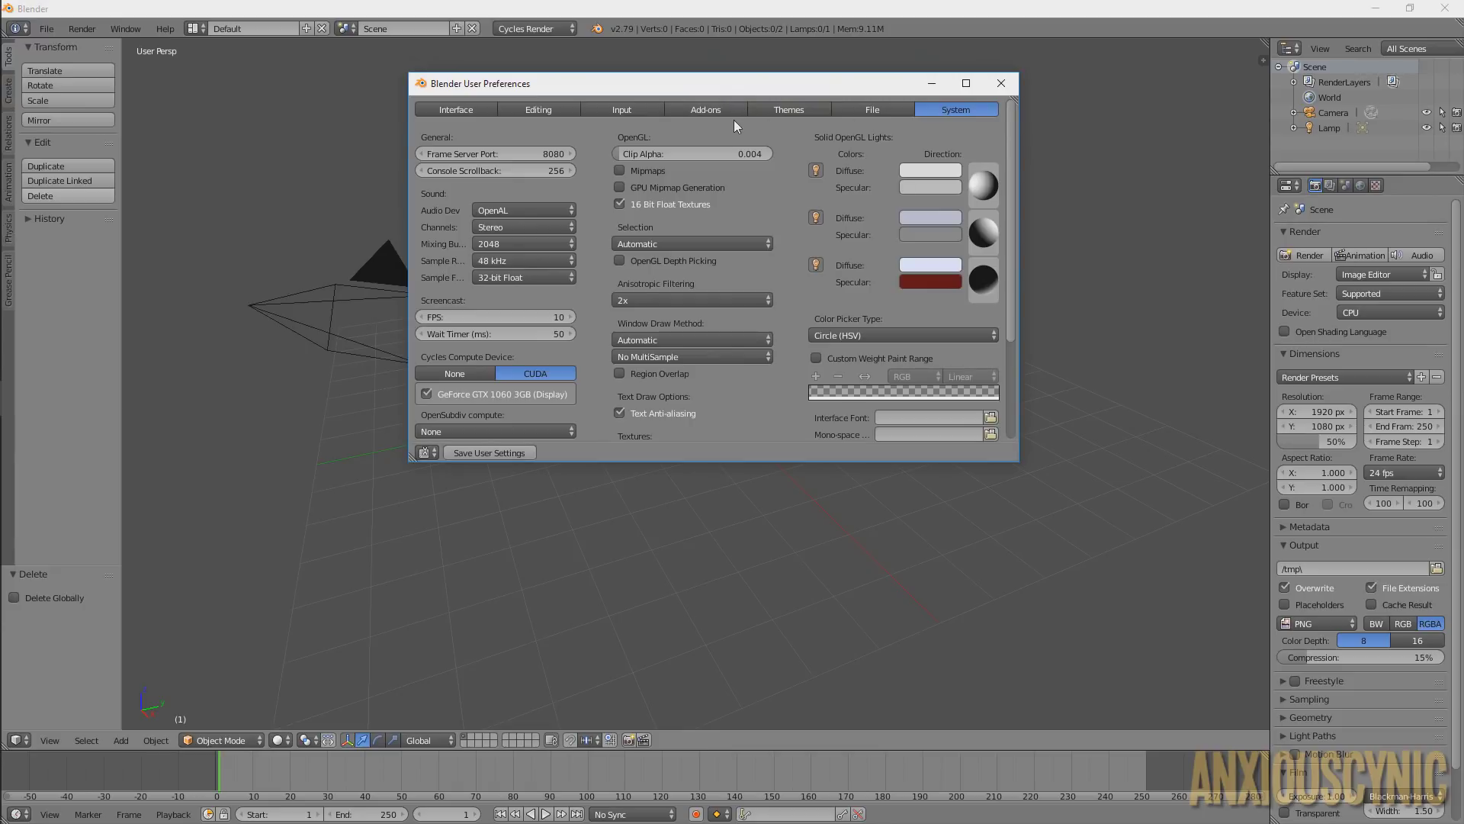
pyautogui.click(712, 109)
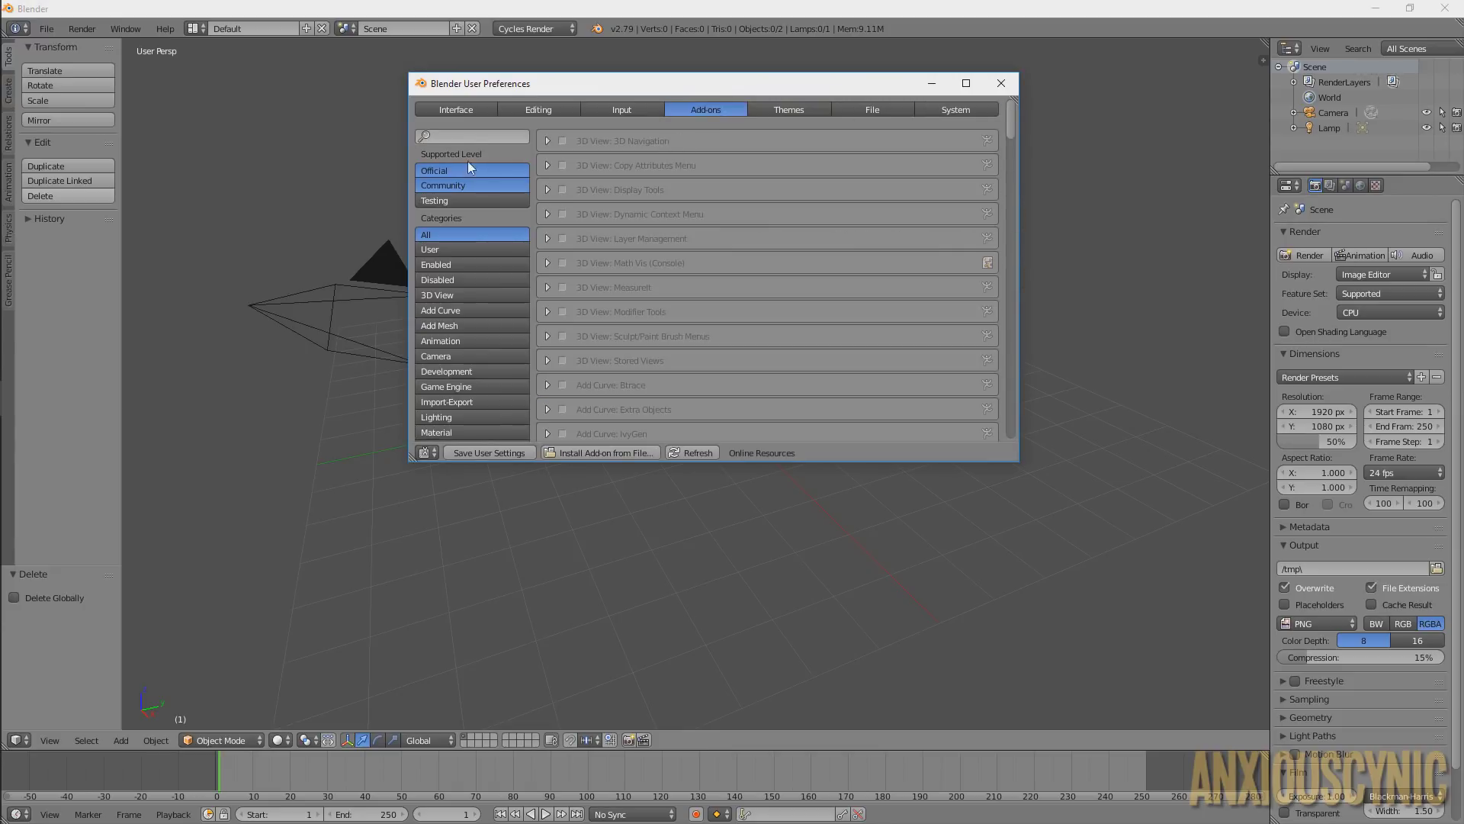
pyautogui.write('images')
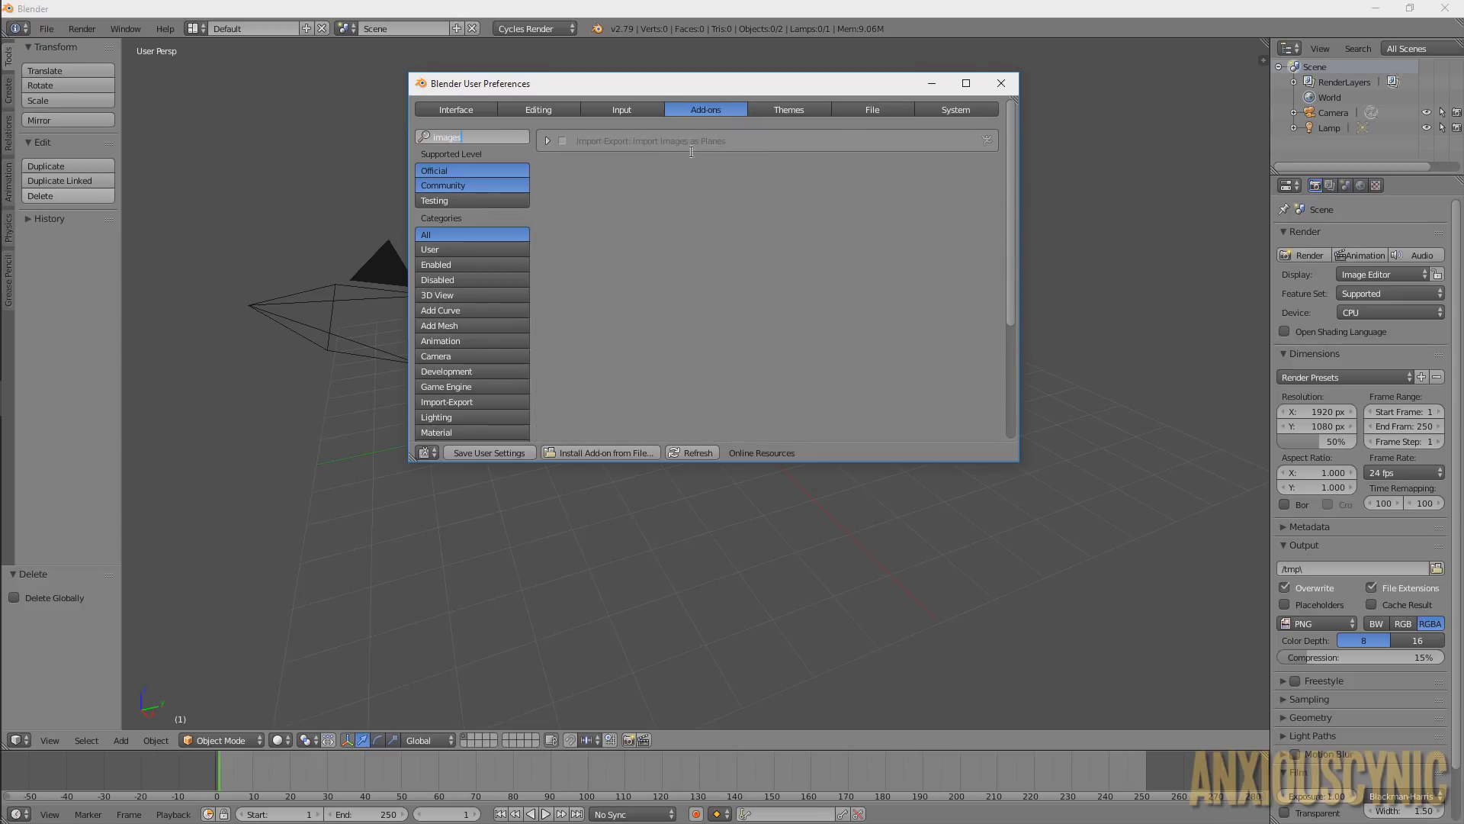
pyautogui.press('Return')
pyautogui.click(562, 141)
pyautogui.click(548, 140)
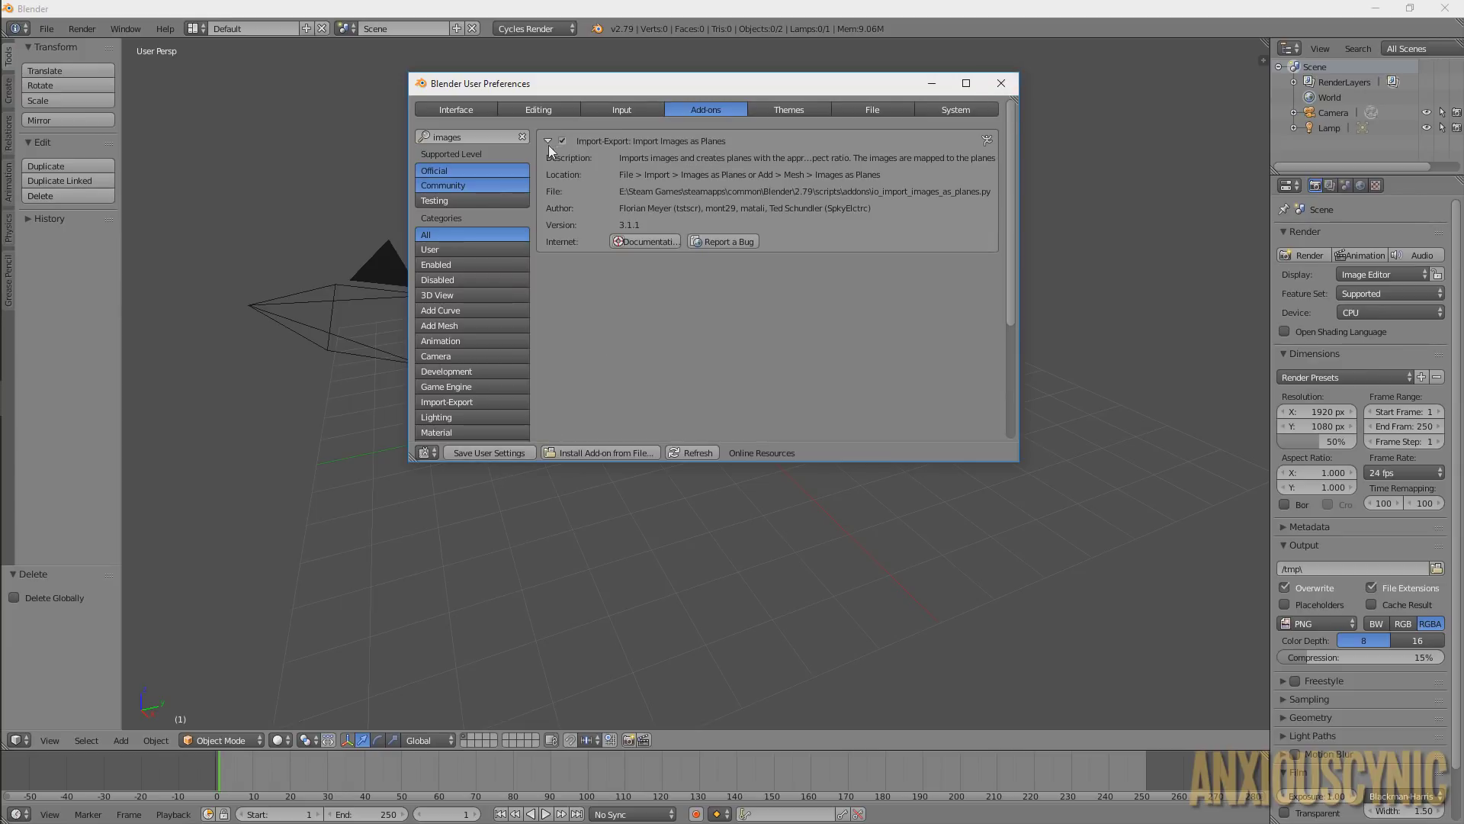
pyautogui.click(1005, 88)
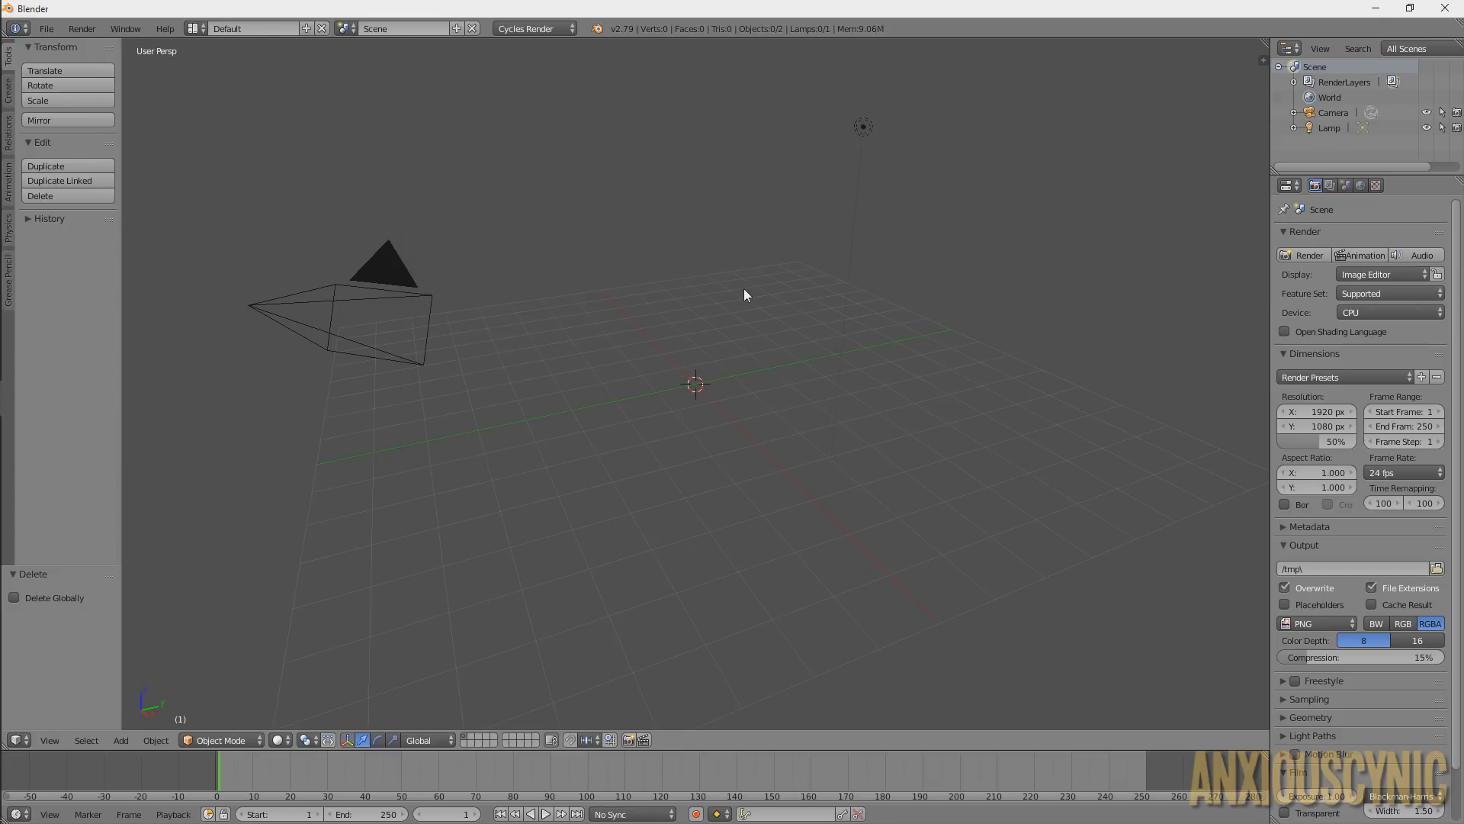
# Add the ladder.png texture from the recent tex folder to the scene as an image plane
pyautogui.hotkey('shift', 'a')
pyautogui.moveTo(745, 291)
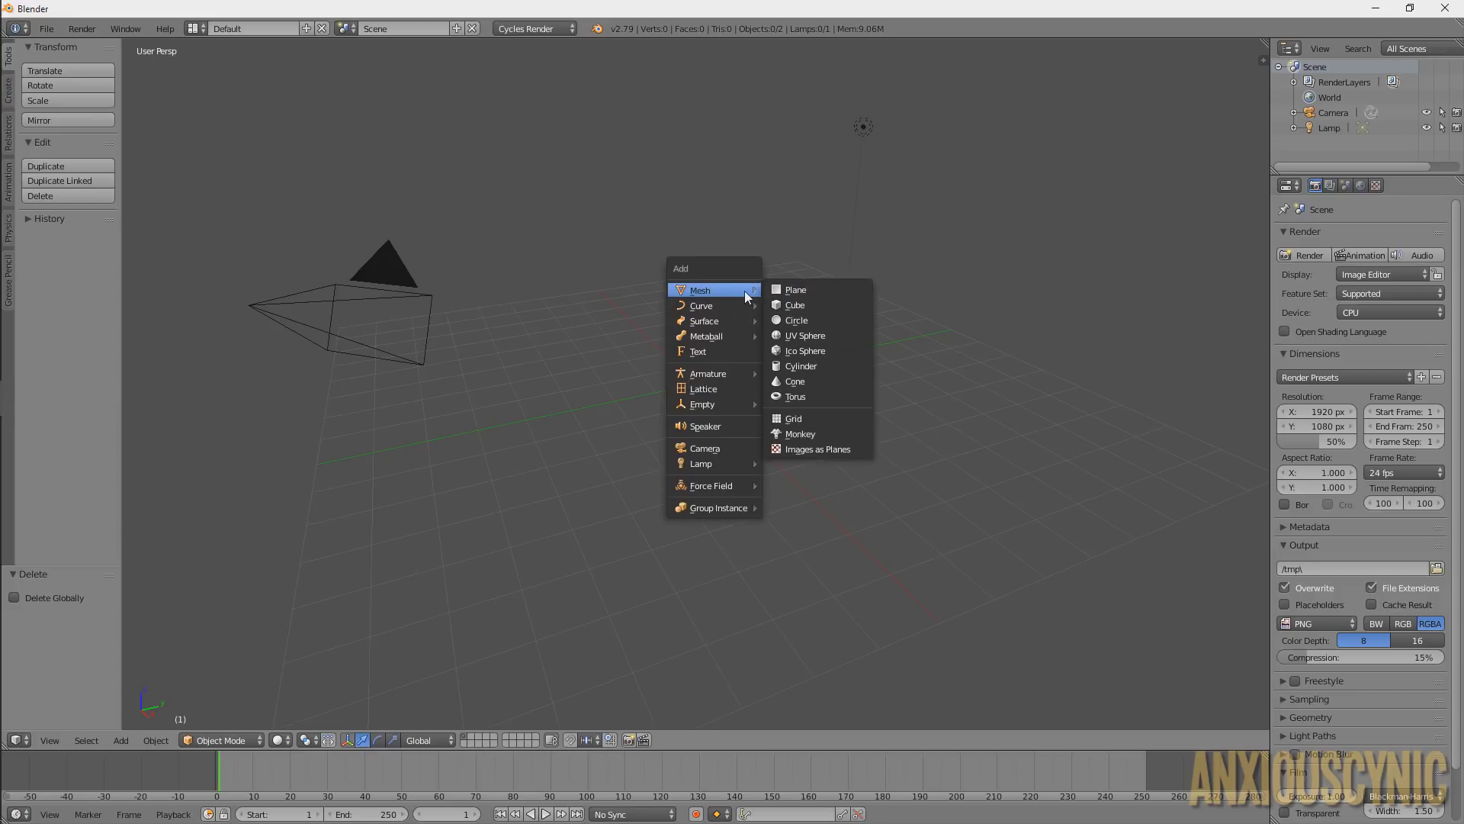
pyautogui.click(816, 449)
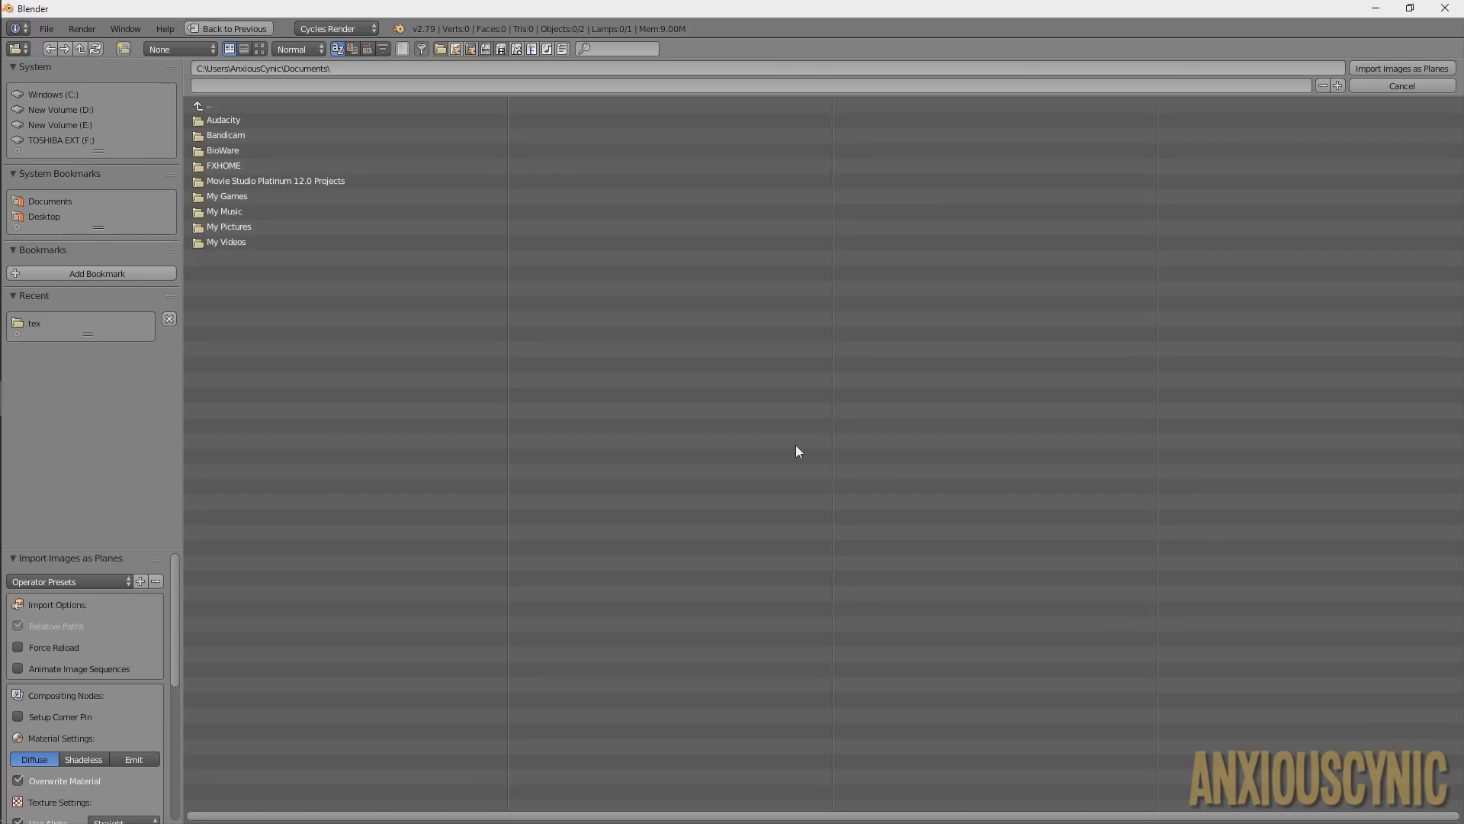
pyautogui.click(35, 323)
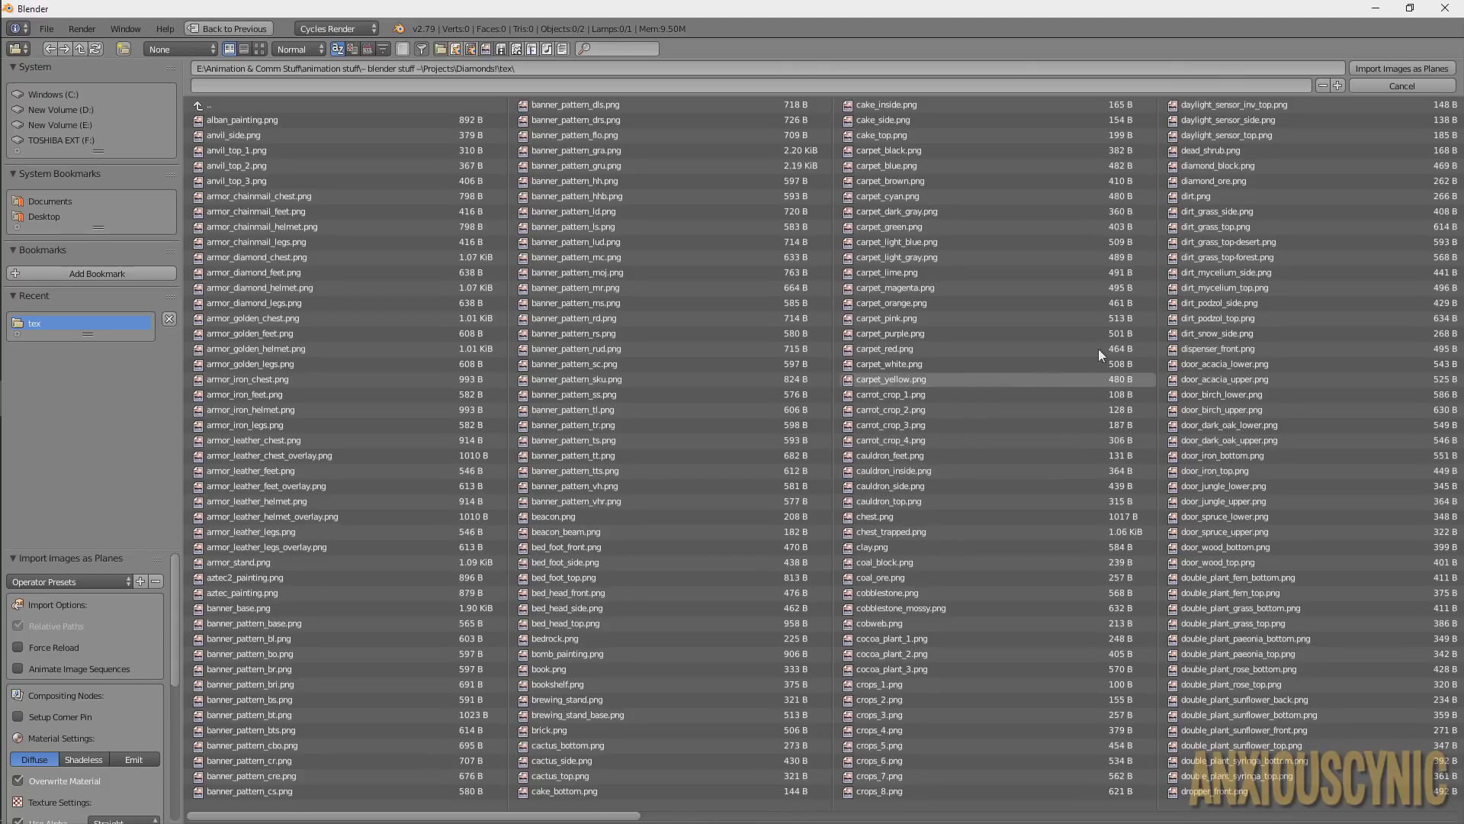
pyautogui.scroll(-5, 968, 335)
pyautogui.scroll(-1, 755, 329)
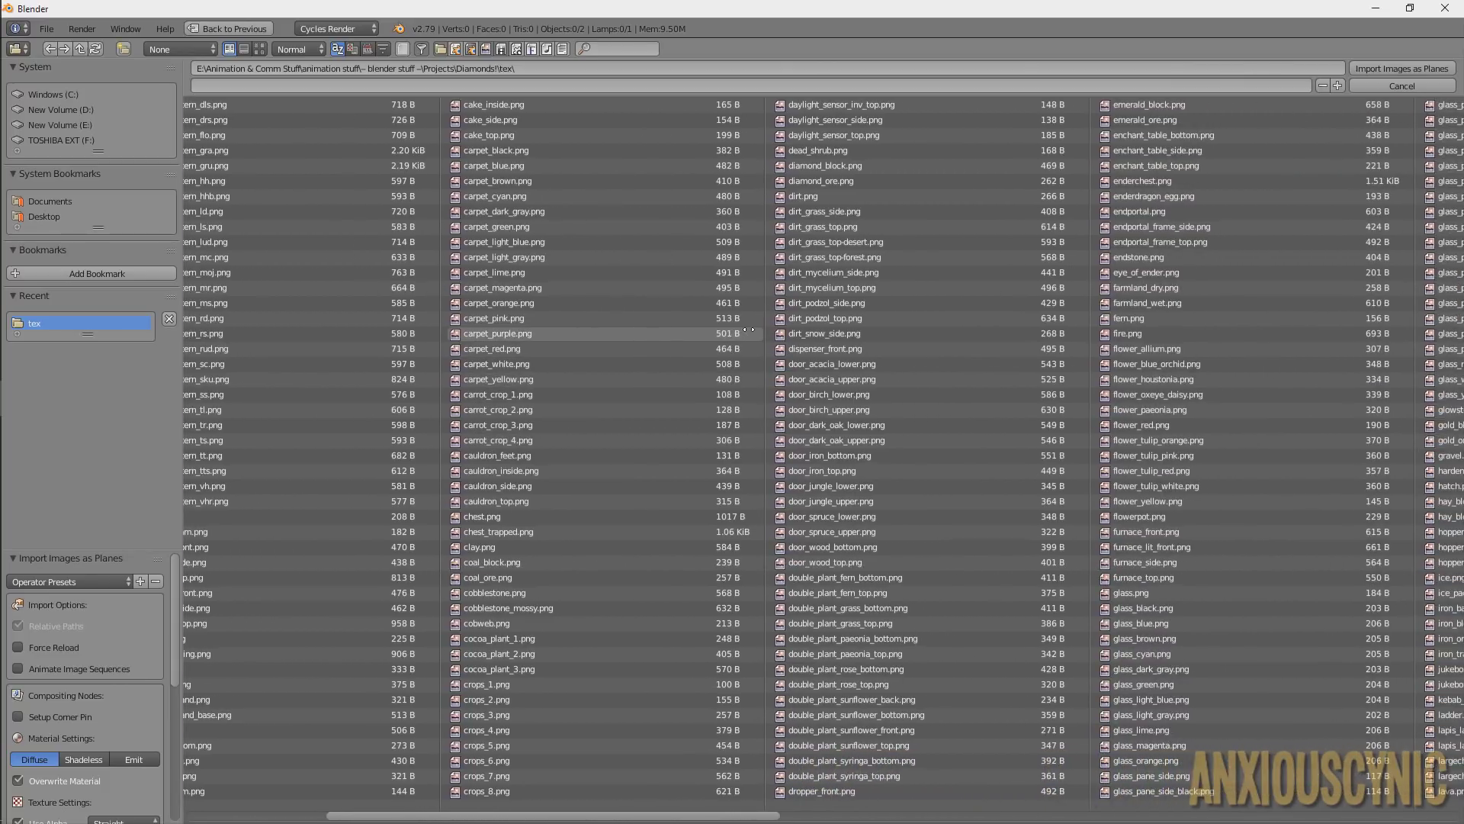
pyautogui.moveTo(749, 330); pyautogui.dragTo(722, 324, button='middle')
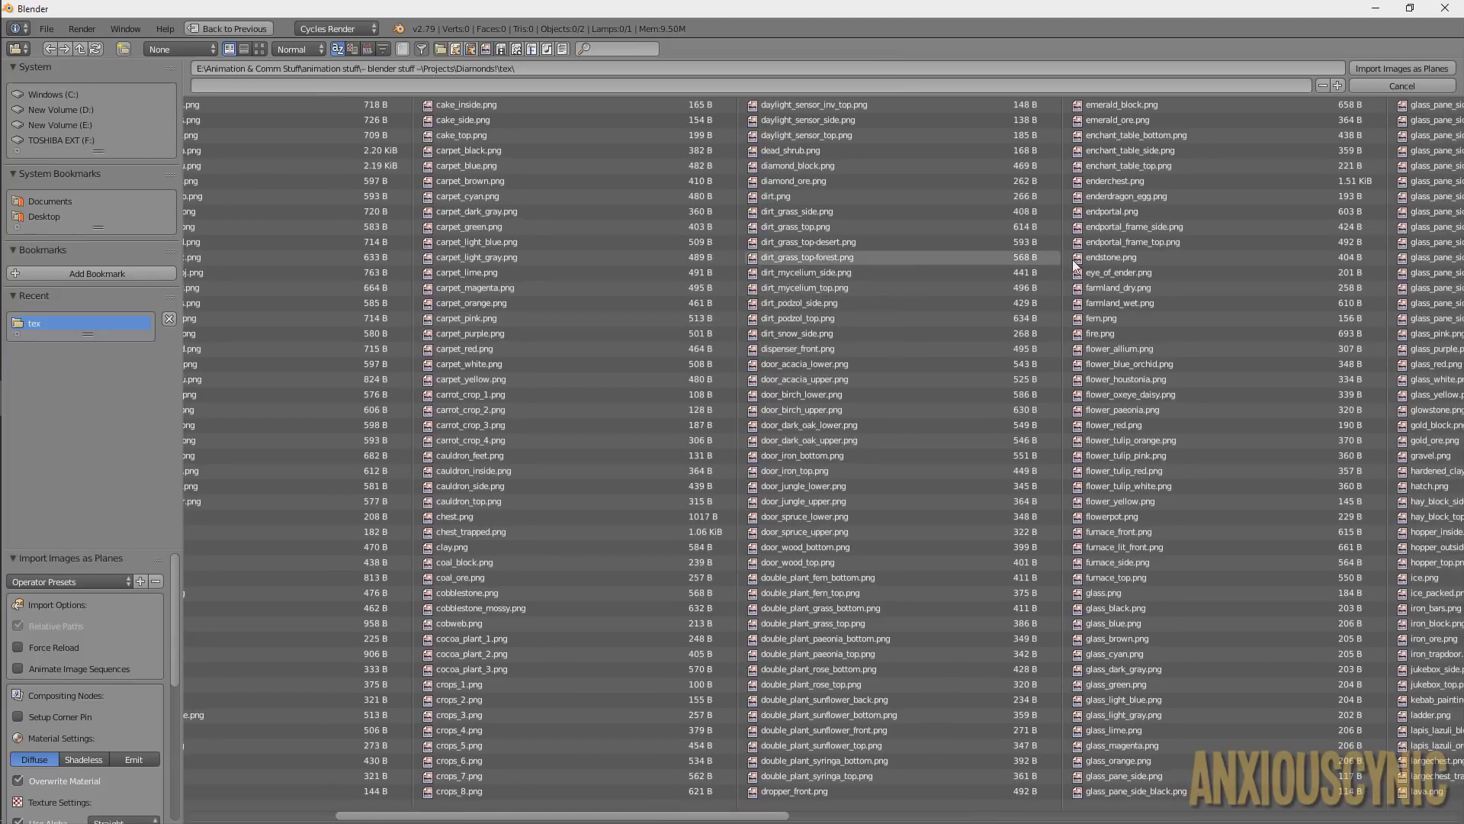
pyautogui.moveTo(1146, 250); pyautogui.dragTo(631, 252, button='middle')
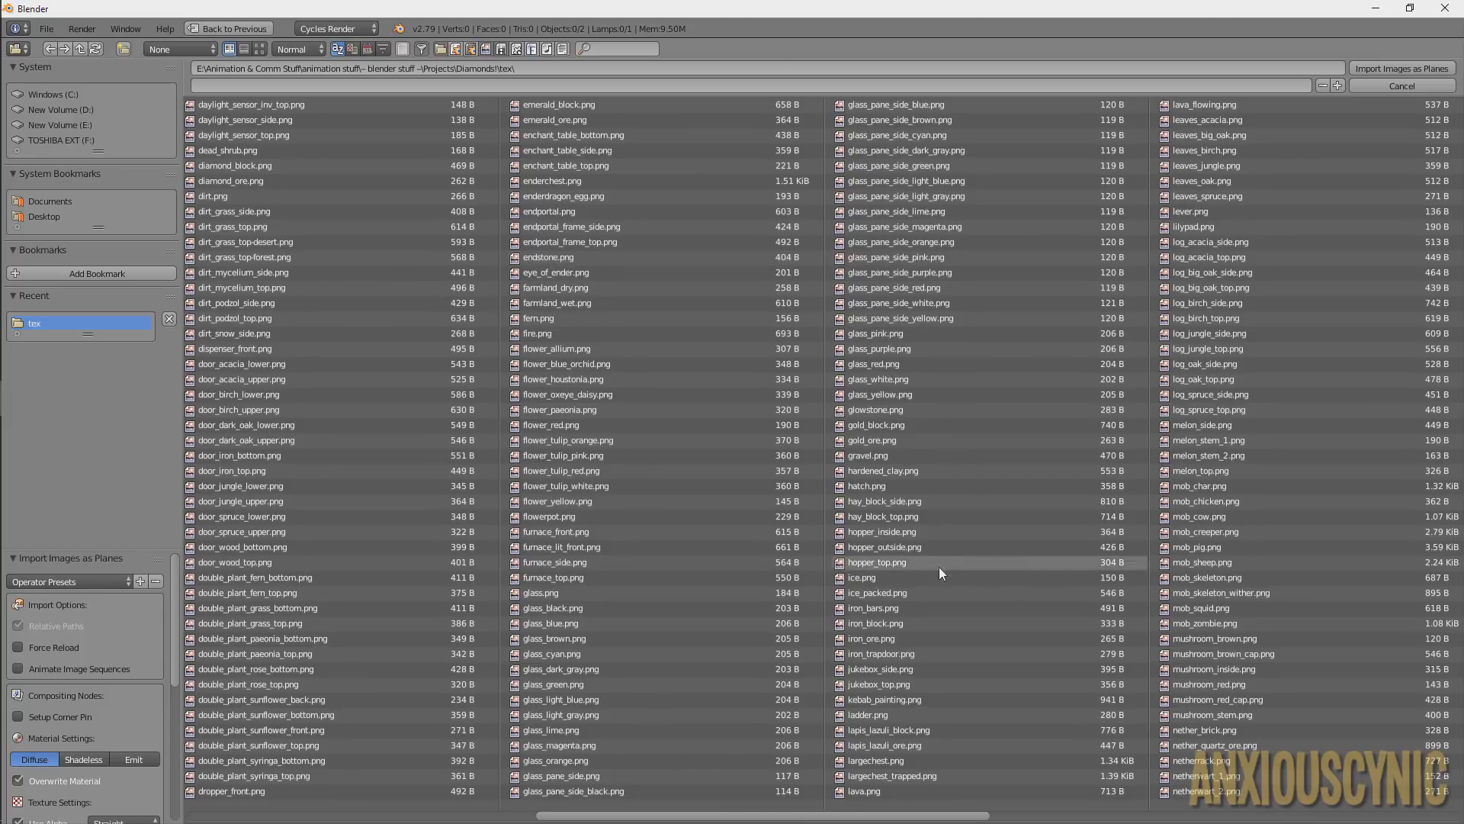
pyautogui.click(886, 717)
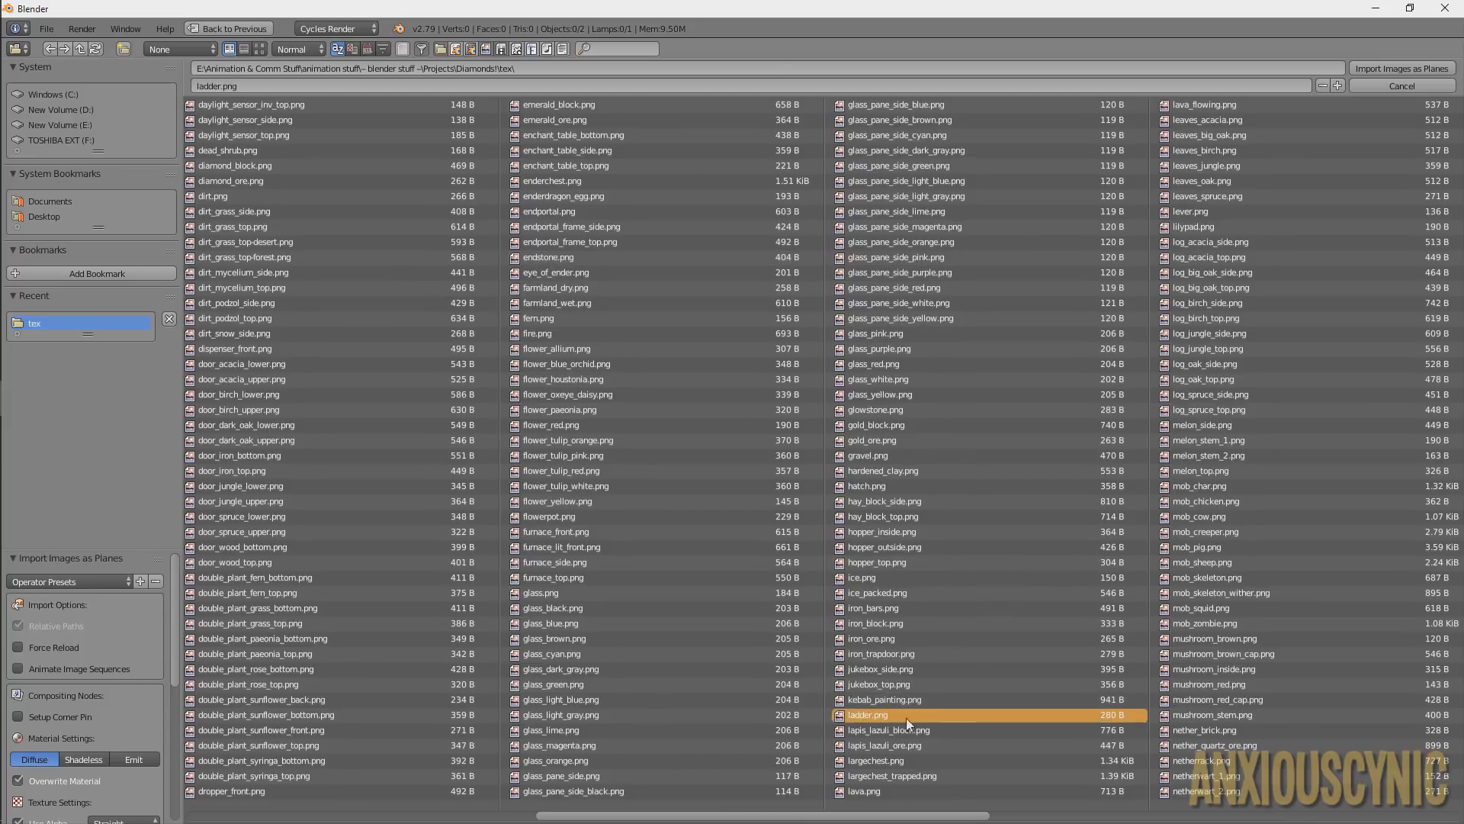
pyautogui.click(1380, 66)
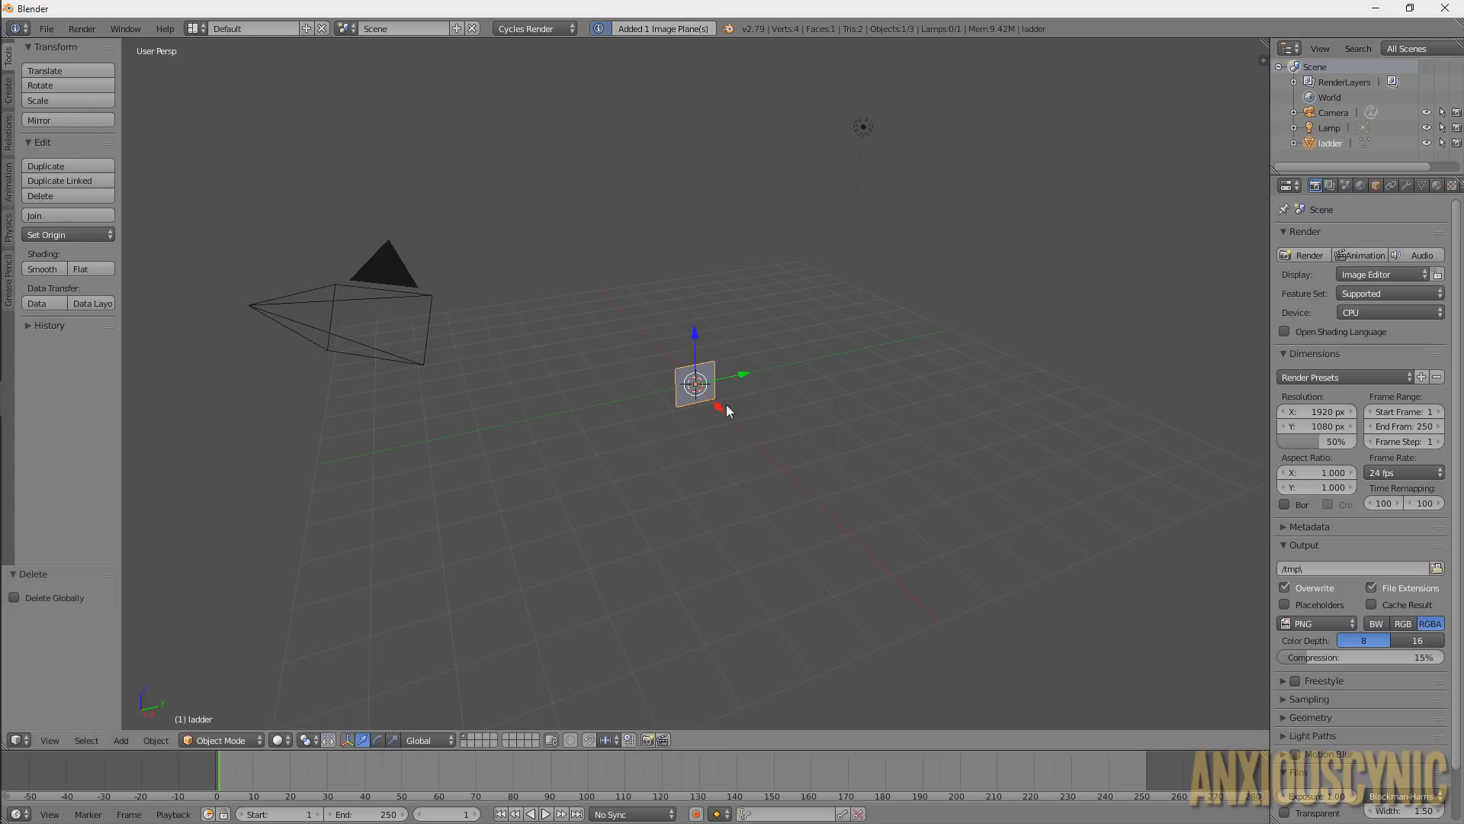
# Set the viewport shading to Material and view the ladder plane's texture from the front
pyautogui.scroll(5, 790, 418)
pyautogui.moveTo(780, 408); pyautogui.dragTo(836, 343, button='middle')
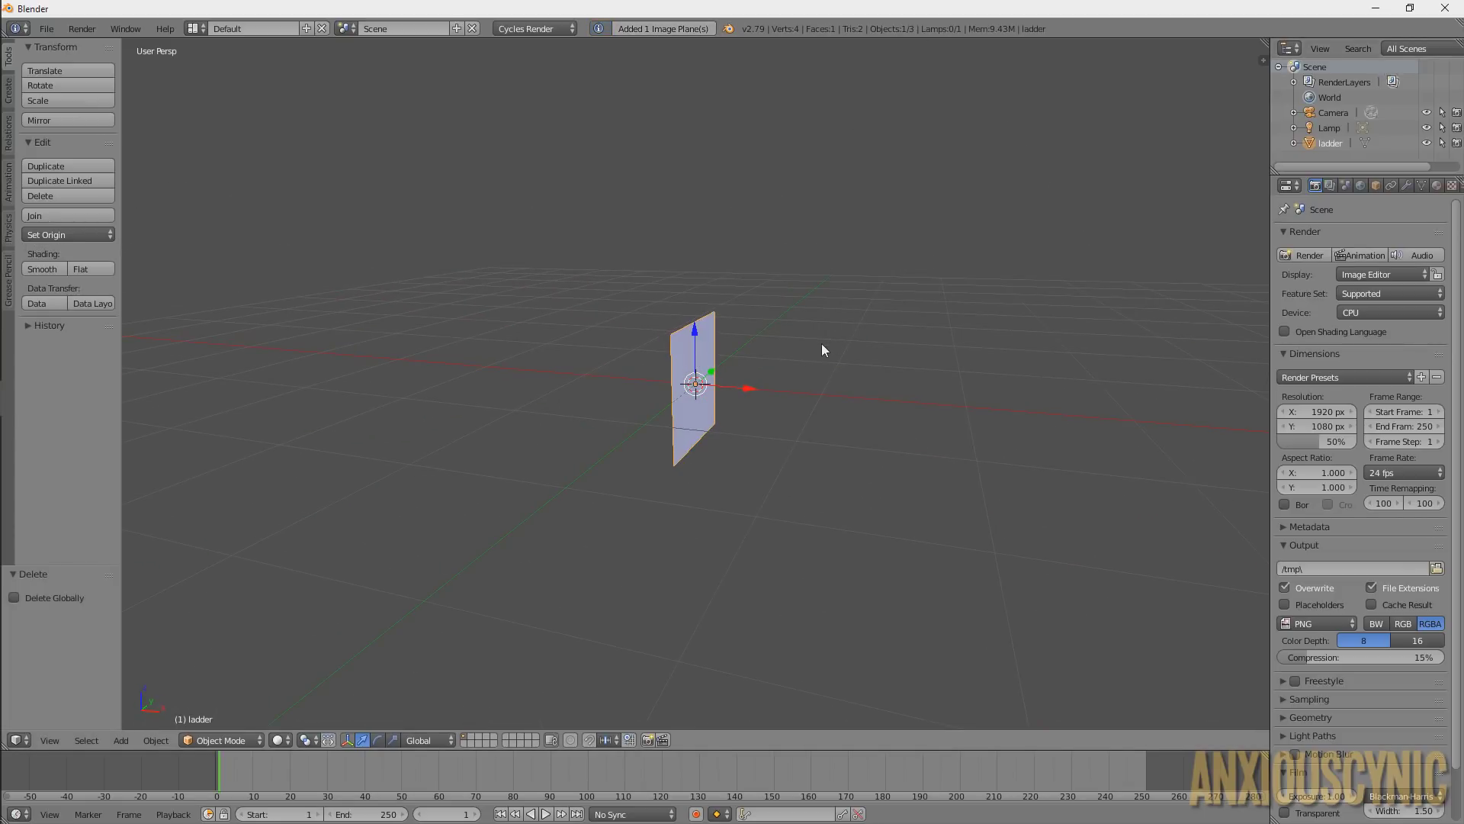
pyautogui.click(278, 741)
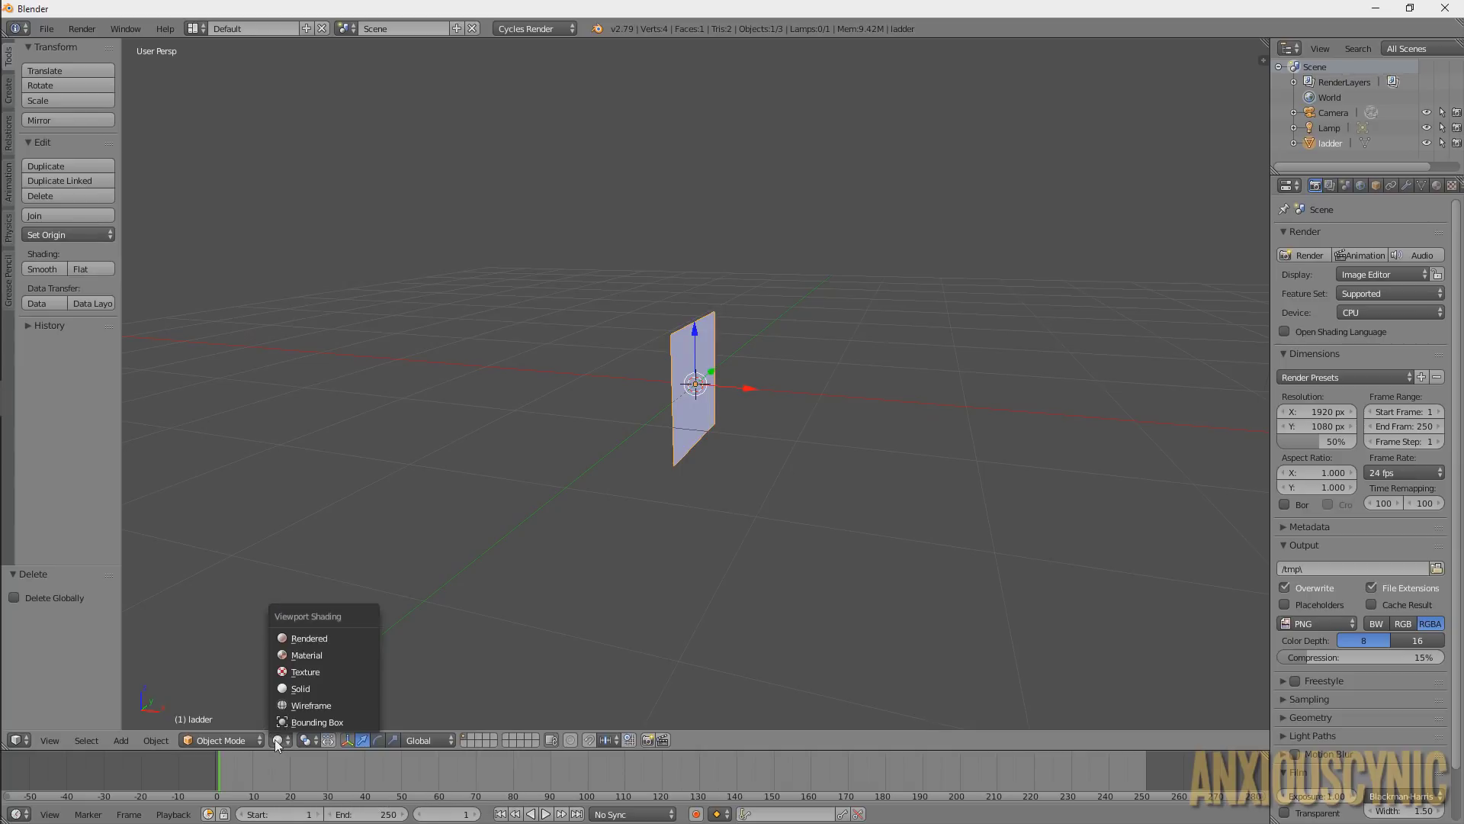
pyautogui.click(306, 658)
pyautogui.moveTo(883, 385)
pyautogui.mouseDown(button='middle')
pyautogui.moveTo(645, 360)
pyautogui.moveTo(757, 384)
pyautogui.mouseUp(button='middle')
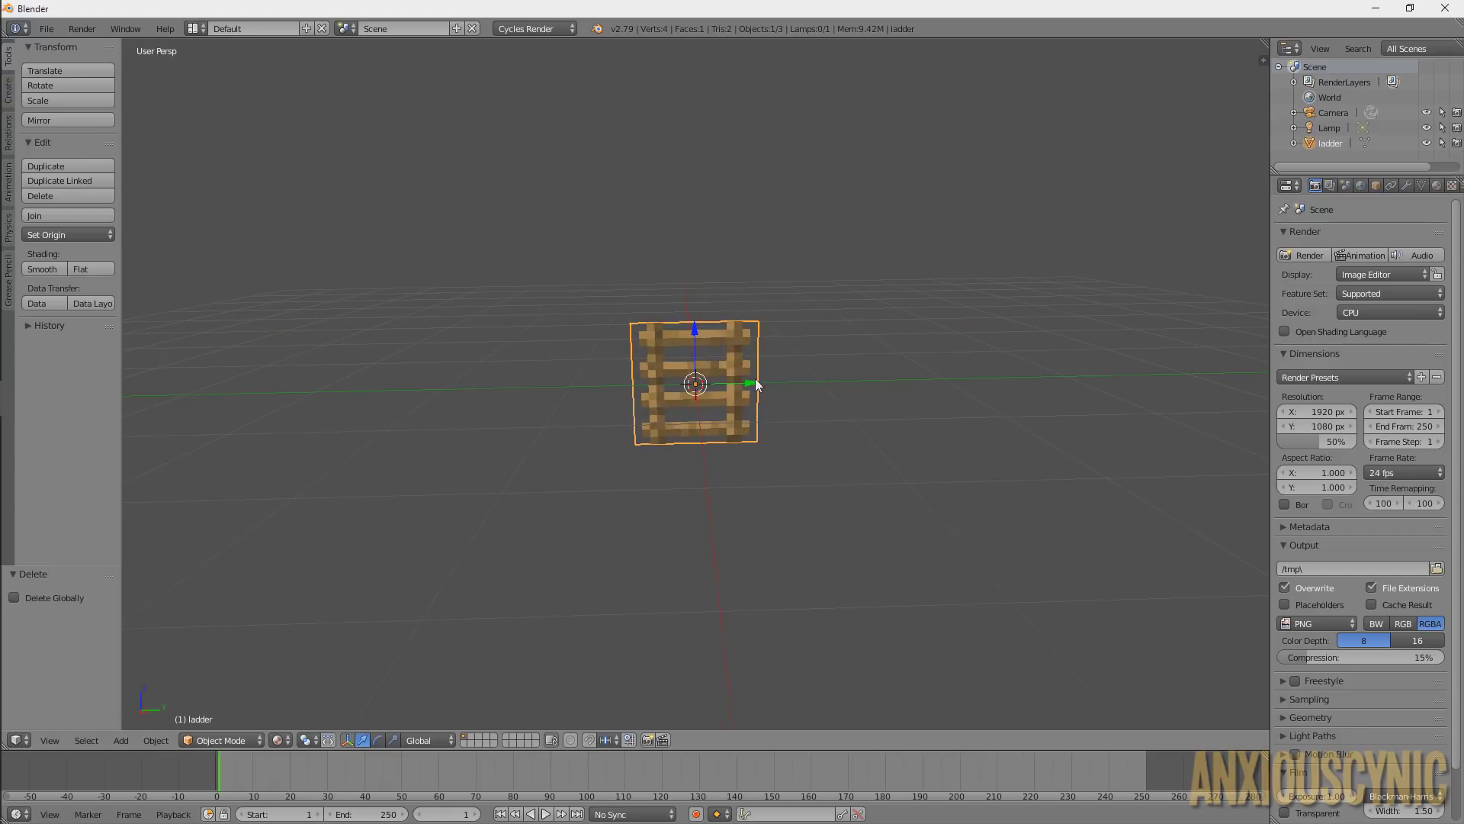
pyautogui.moveTo(797, 466); pyautogui.dragTo(822, 446, button='middle')
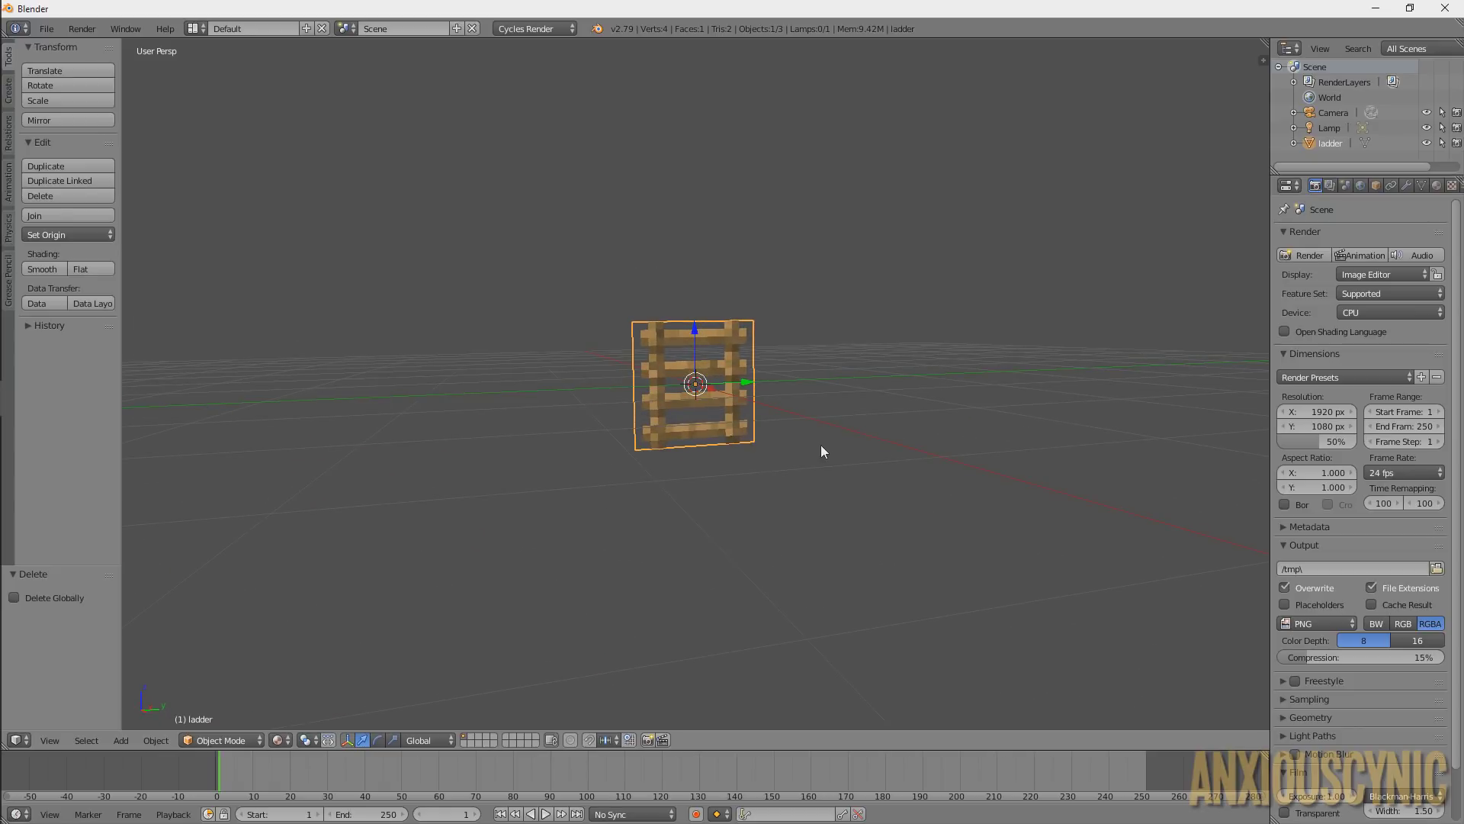
# Fly the camera closer until the ladder plane sits in the middle of the camera frame
pyautogui.press('KP_0')
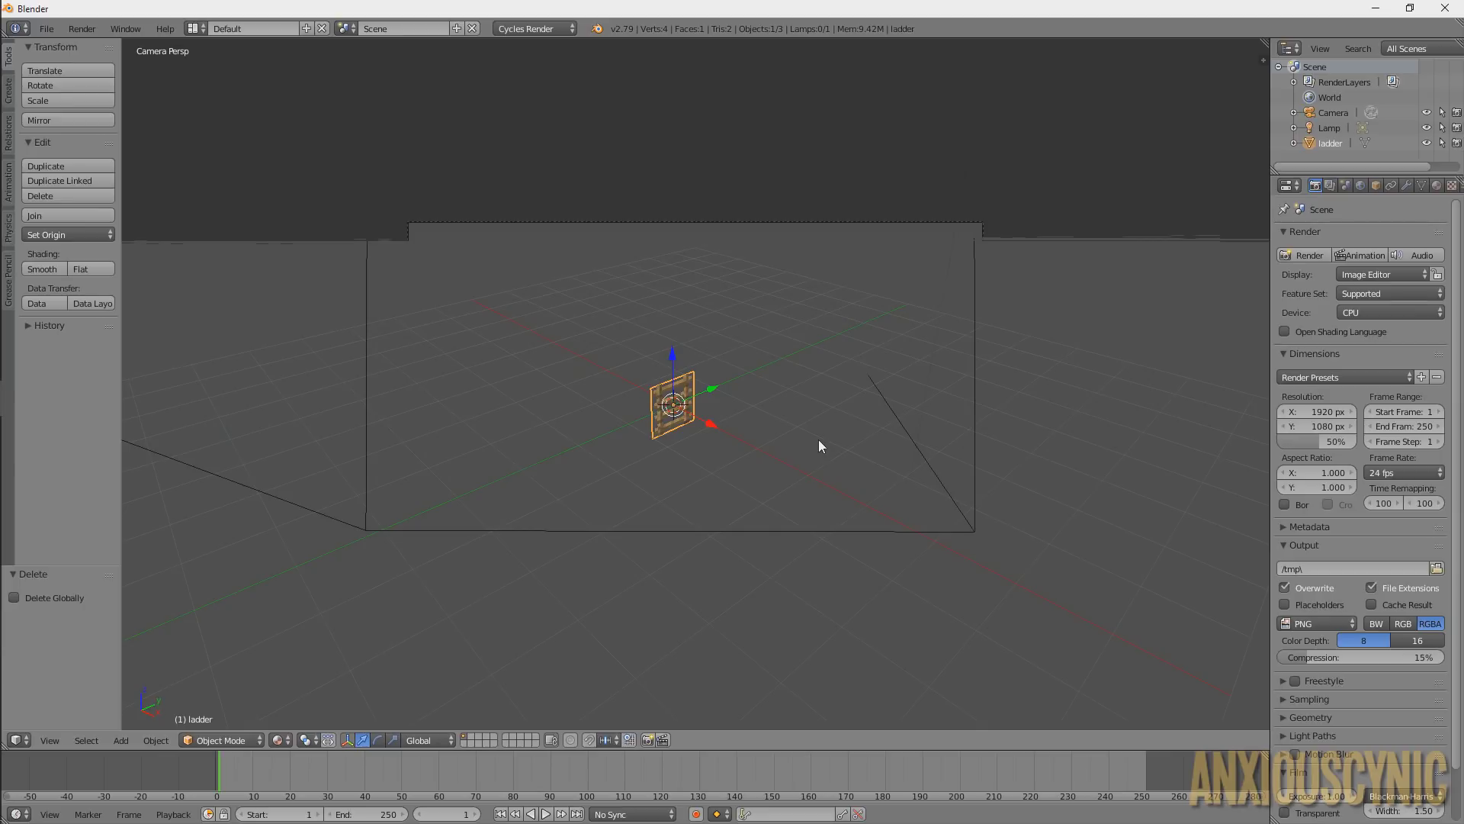
pyautogui.hotkey('shift', 'f')
pyautogui.press('w')
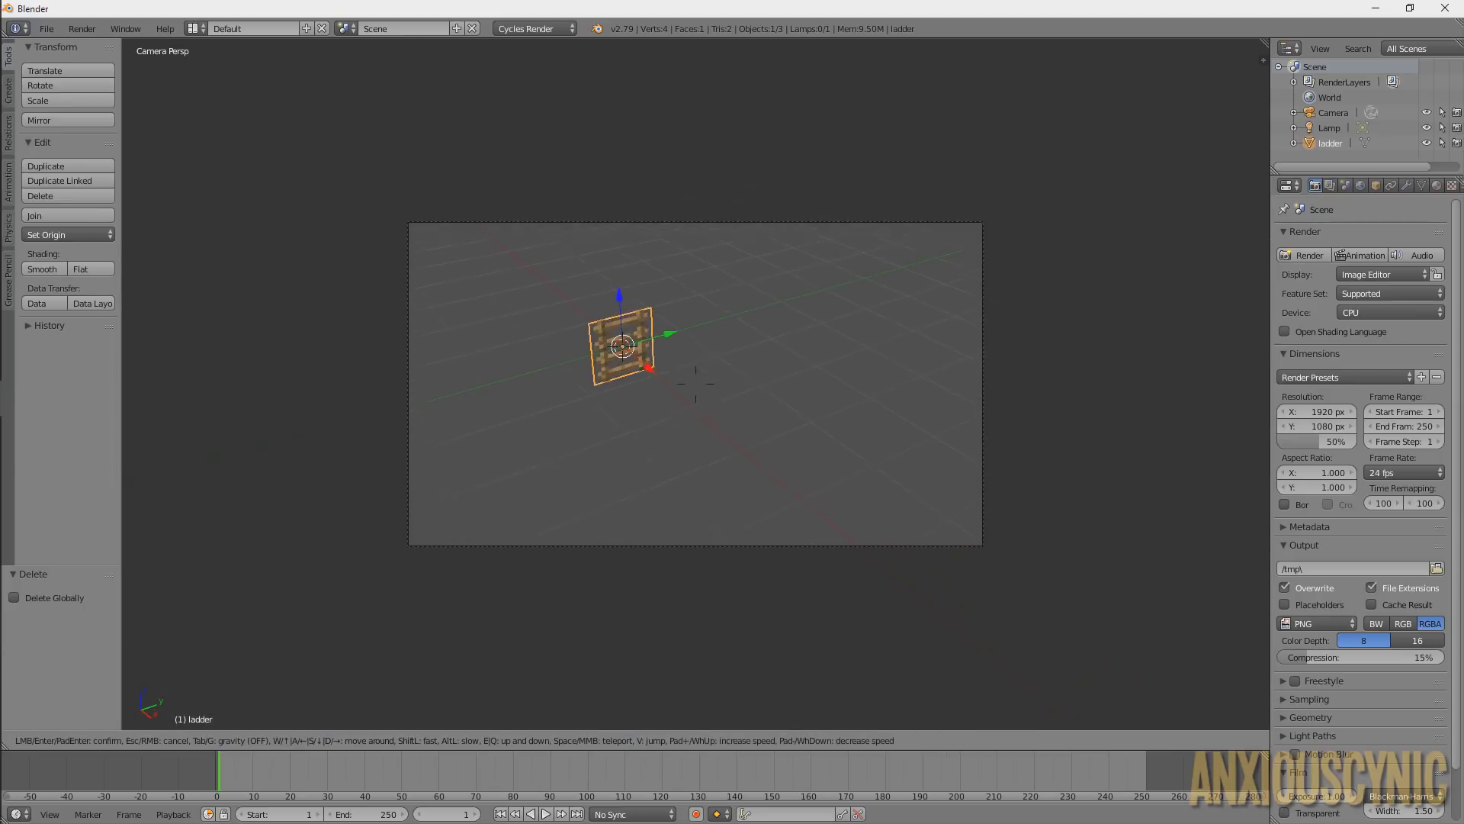
pyautogui.press('w')
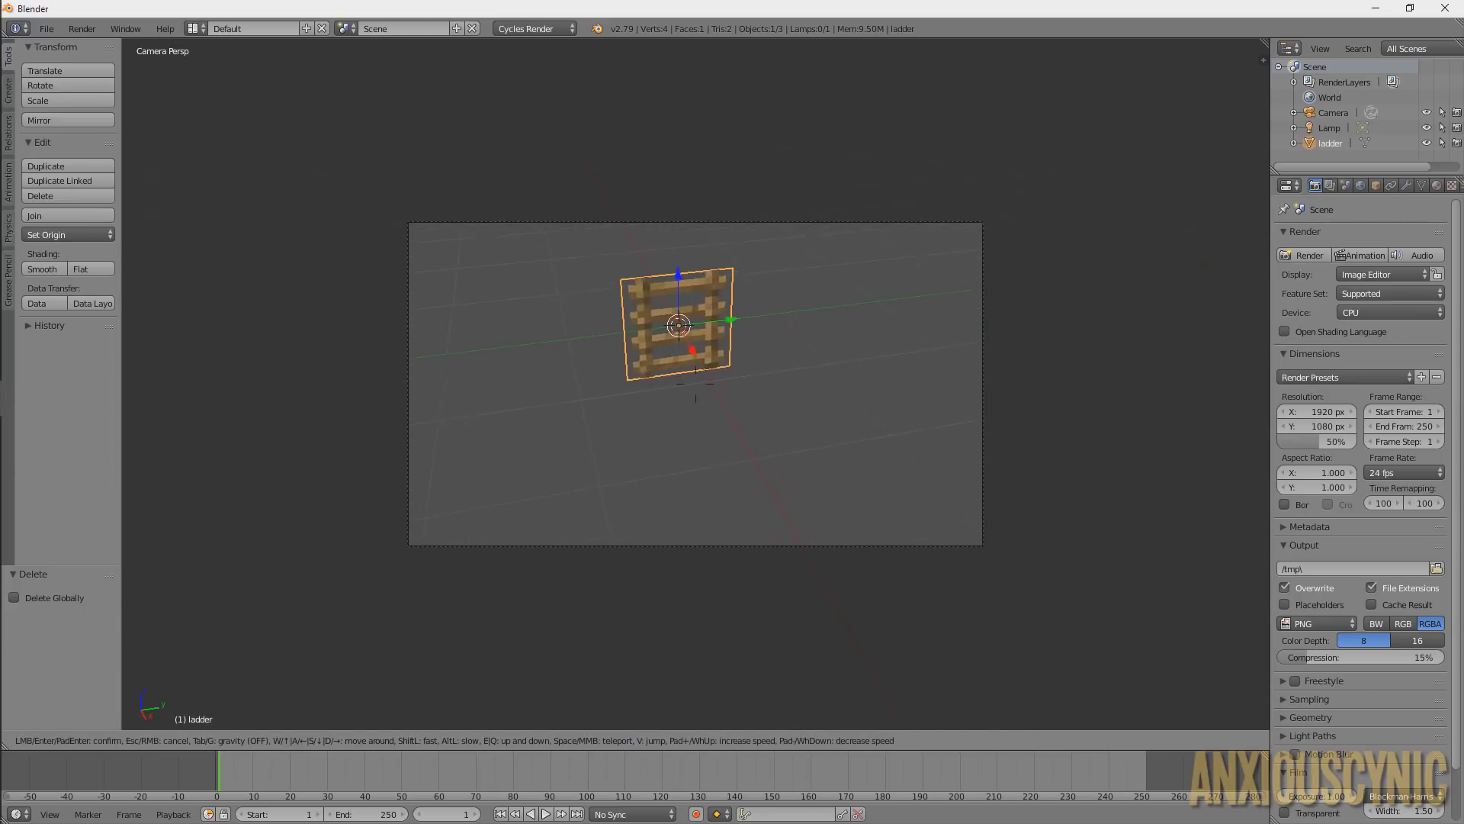
pyautogui.press('w')
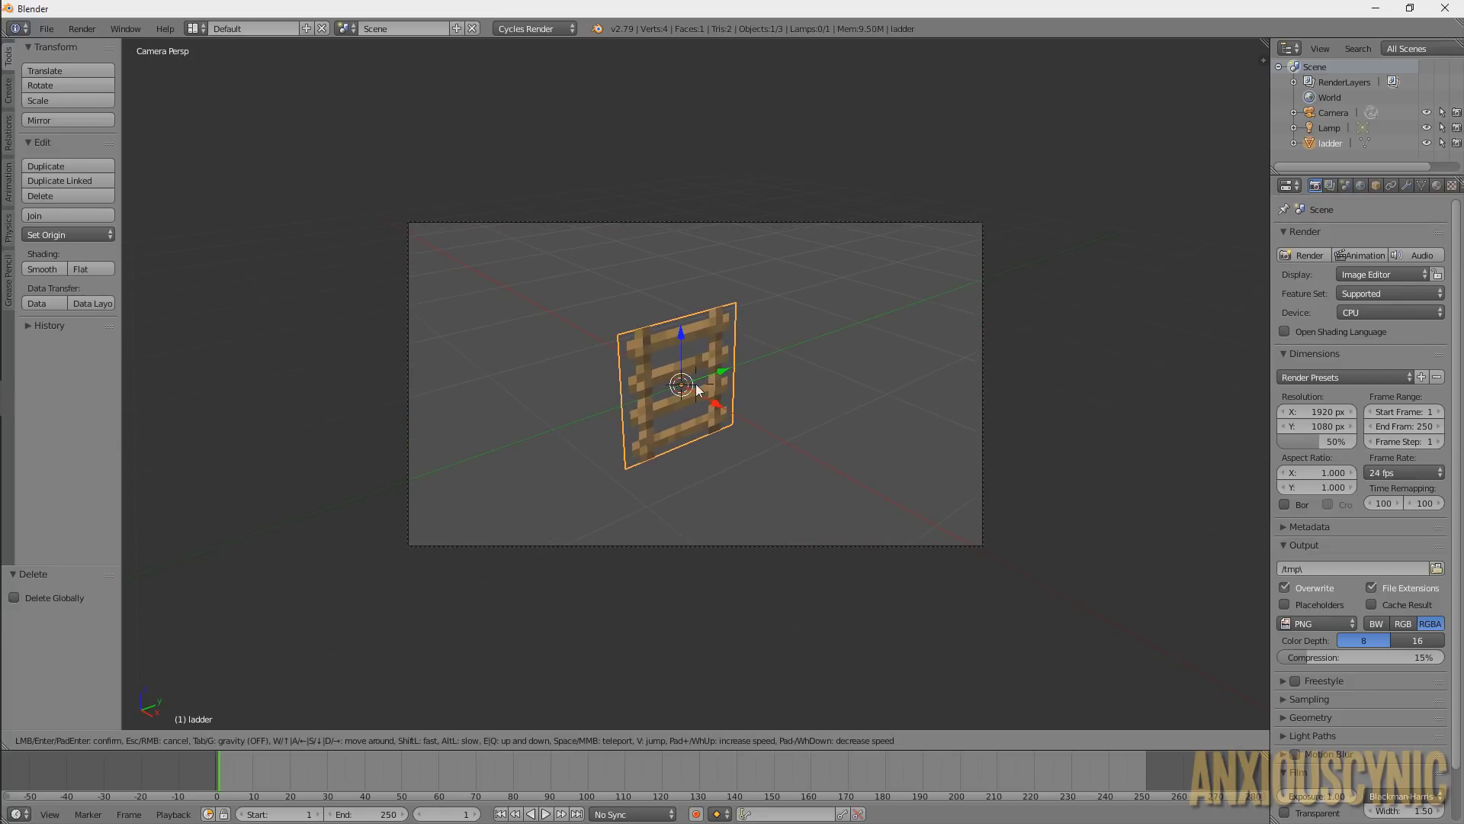
pyautogui.click(698, 390)
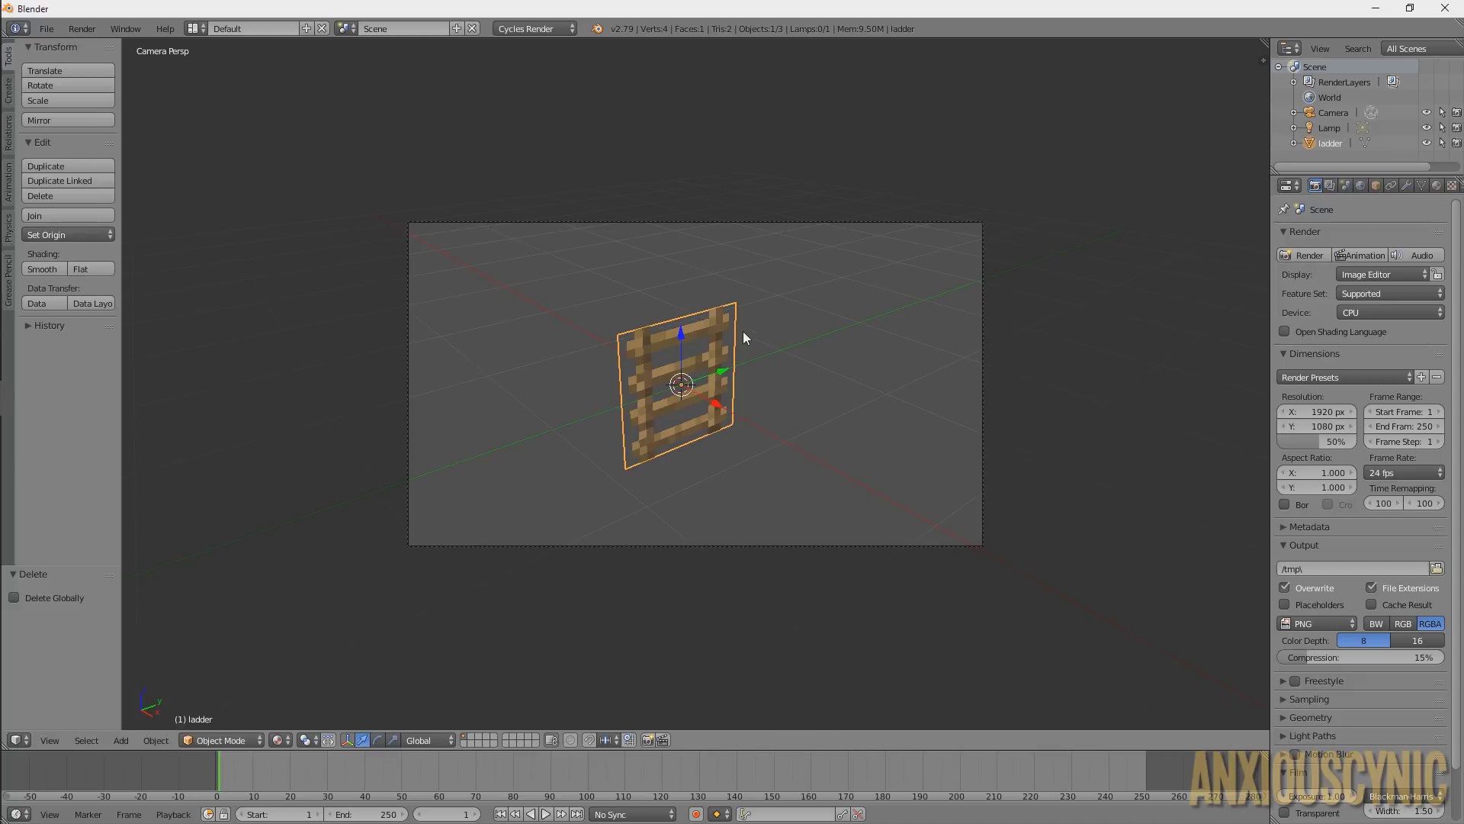
# Rotate the ladder plane by -90° about the Y axis so it lies flat
pyautogui.moveTo(743, 330); pyautogui.dragTo(653, 322, button='middle')
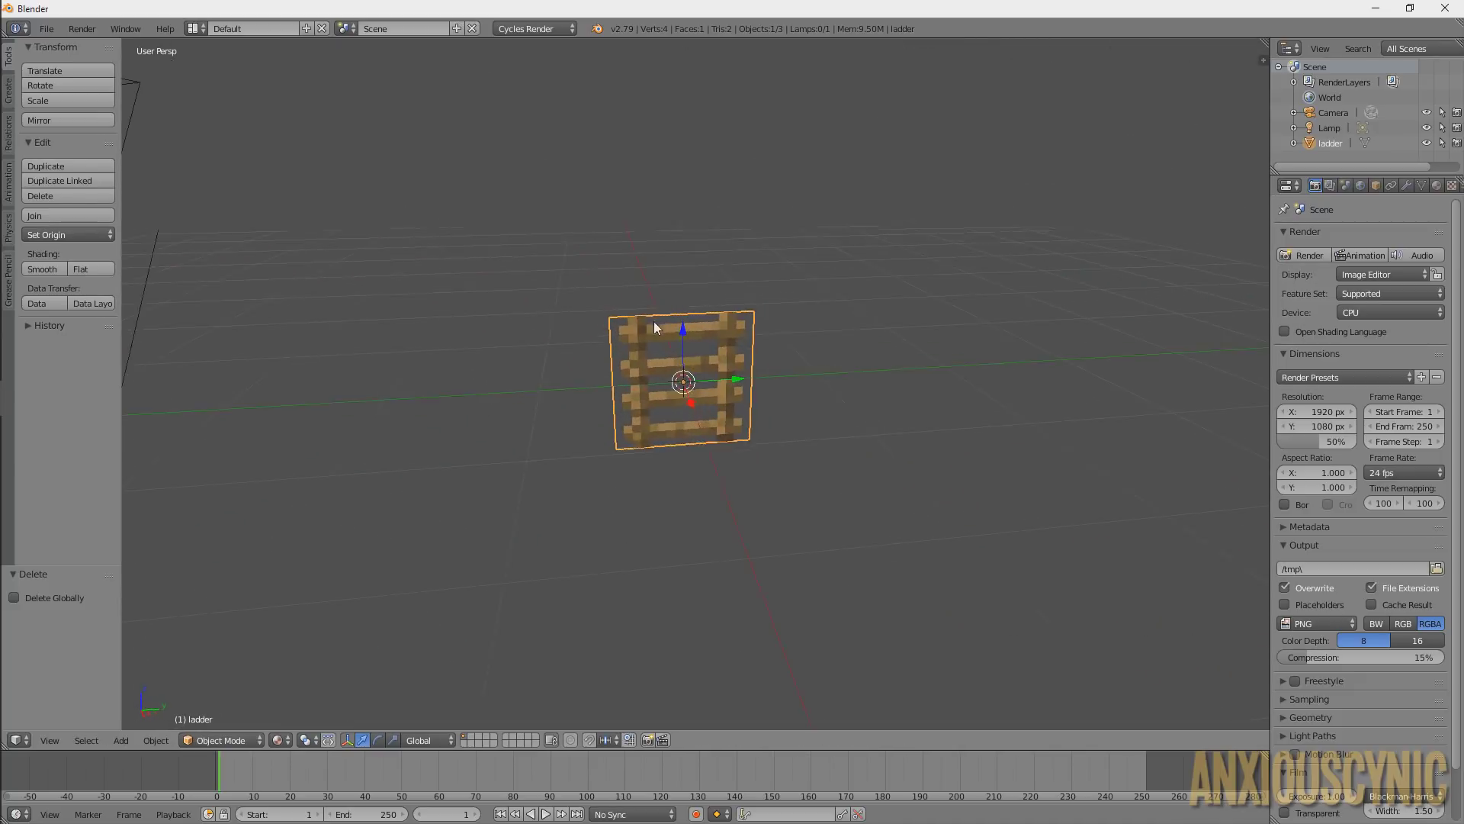
pyautogui.moveTo(882, 366); pyautogui.dragTo(913, 395, button='middle')
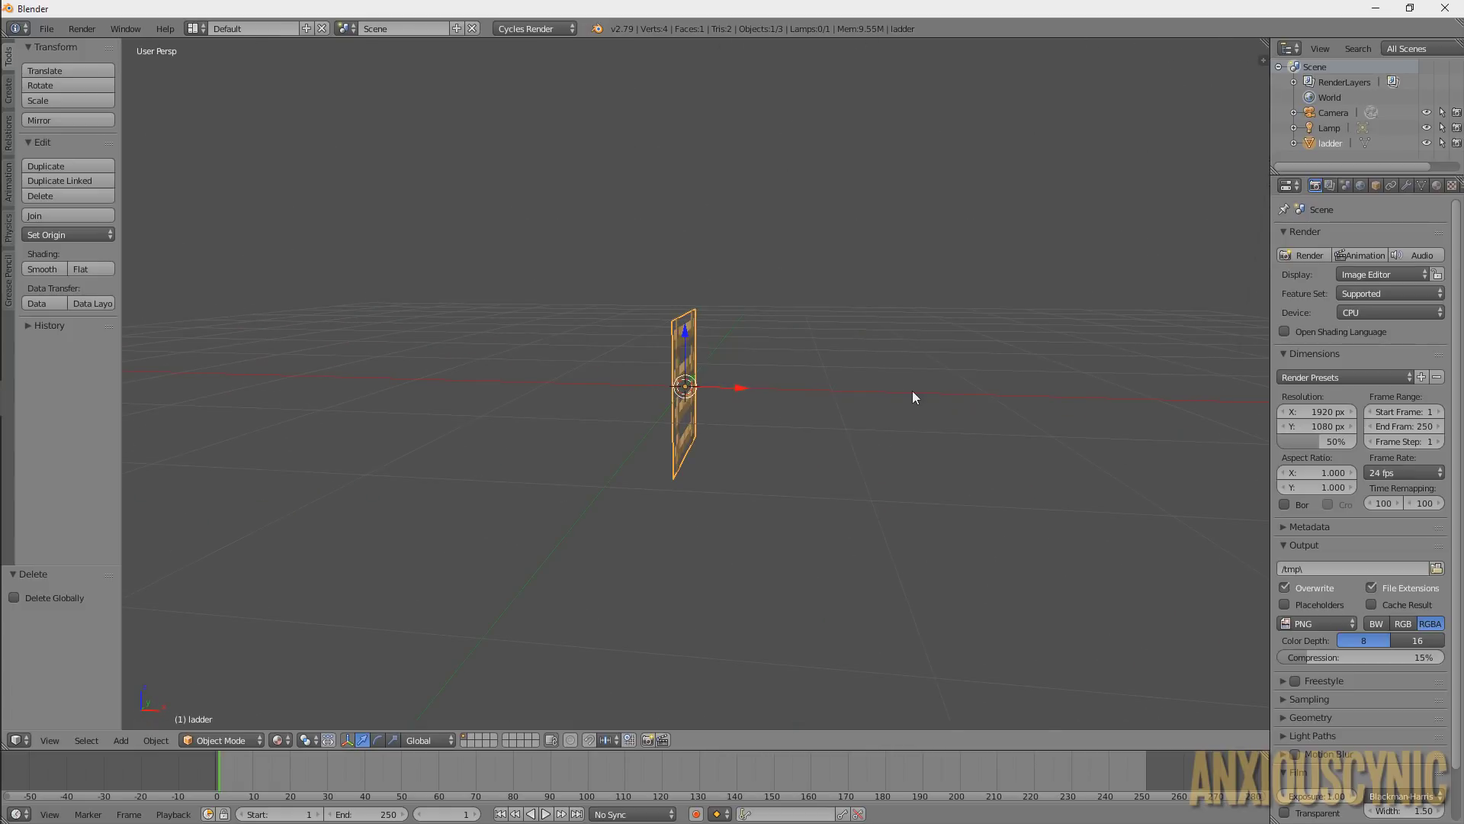
pyautogui.press('r')
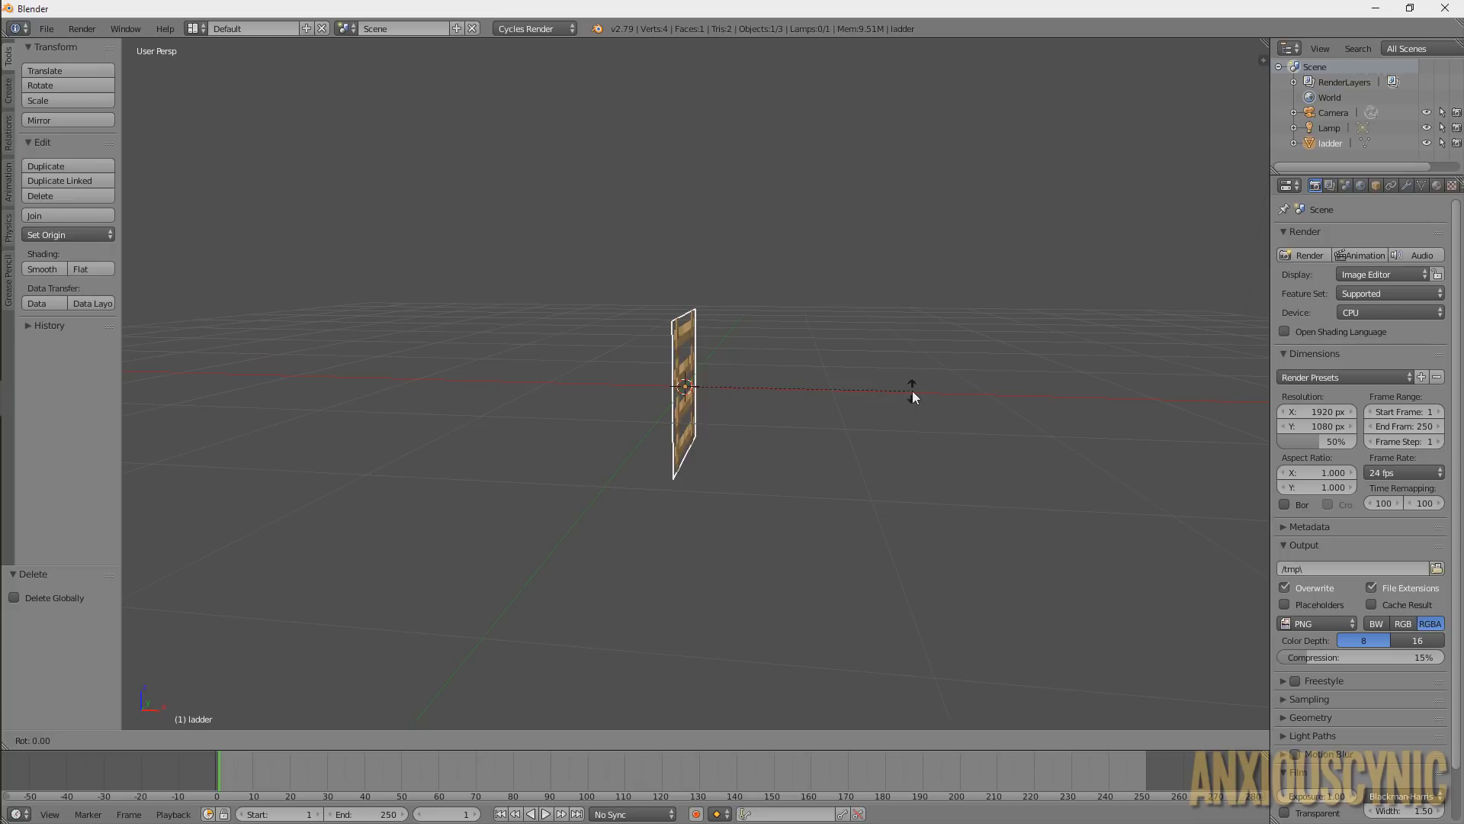
pyautogui.write('y-90')
pyautogui.press('Return')
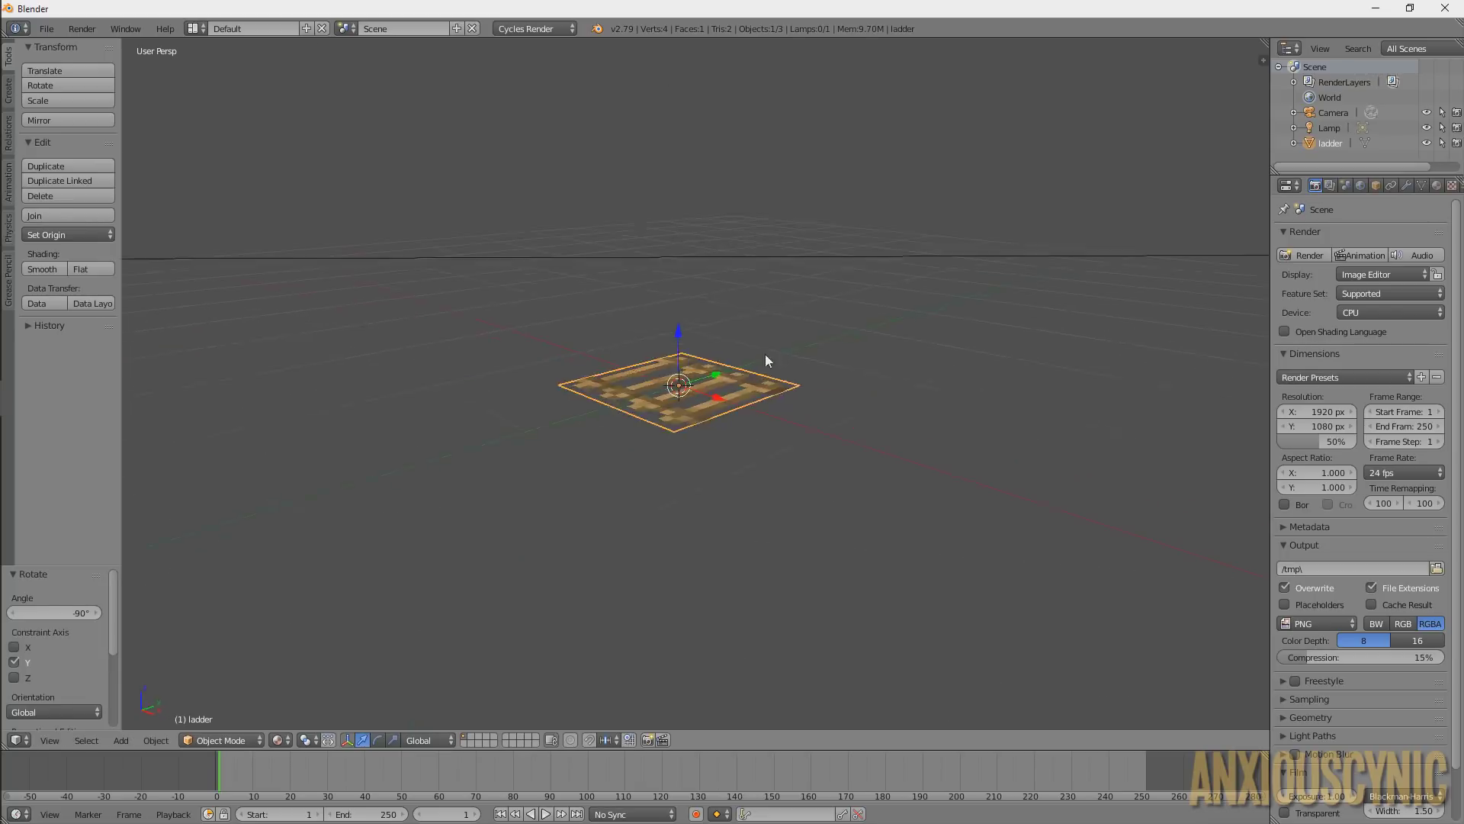
pyautogui.moveTo(765, 356); pyautogui.dragTo(670, 415, button='middle')
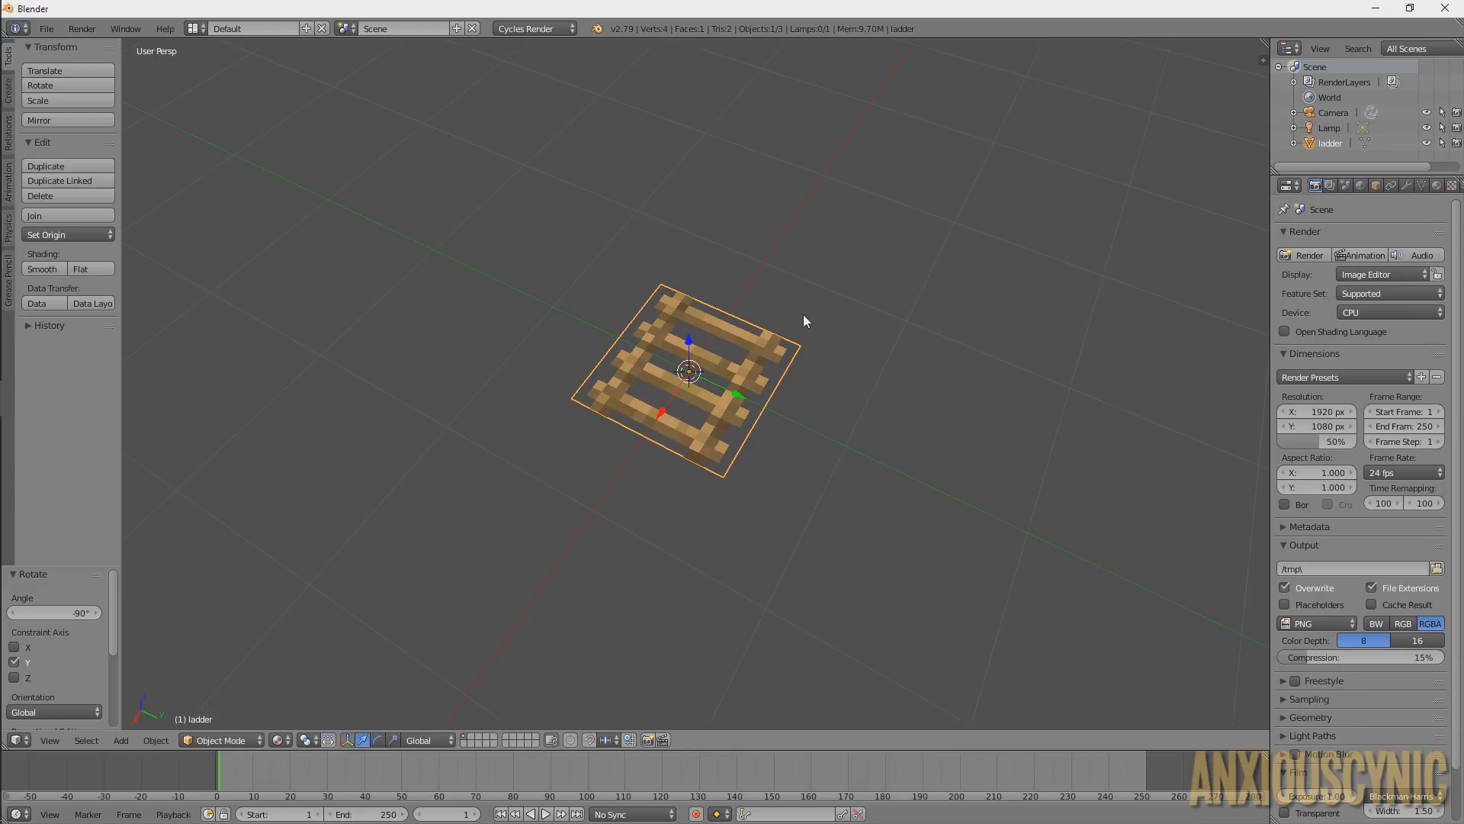
# Render a test image of the flat ladder plane from the camera view and return to the viewport
pyautogui.press('KP_0')
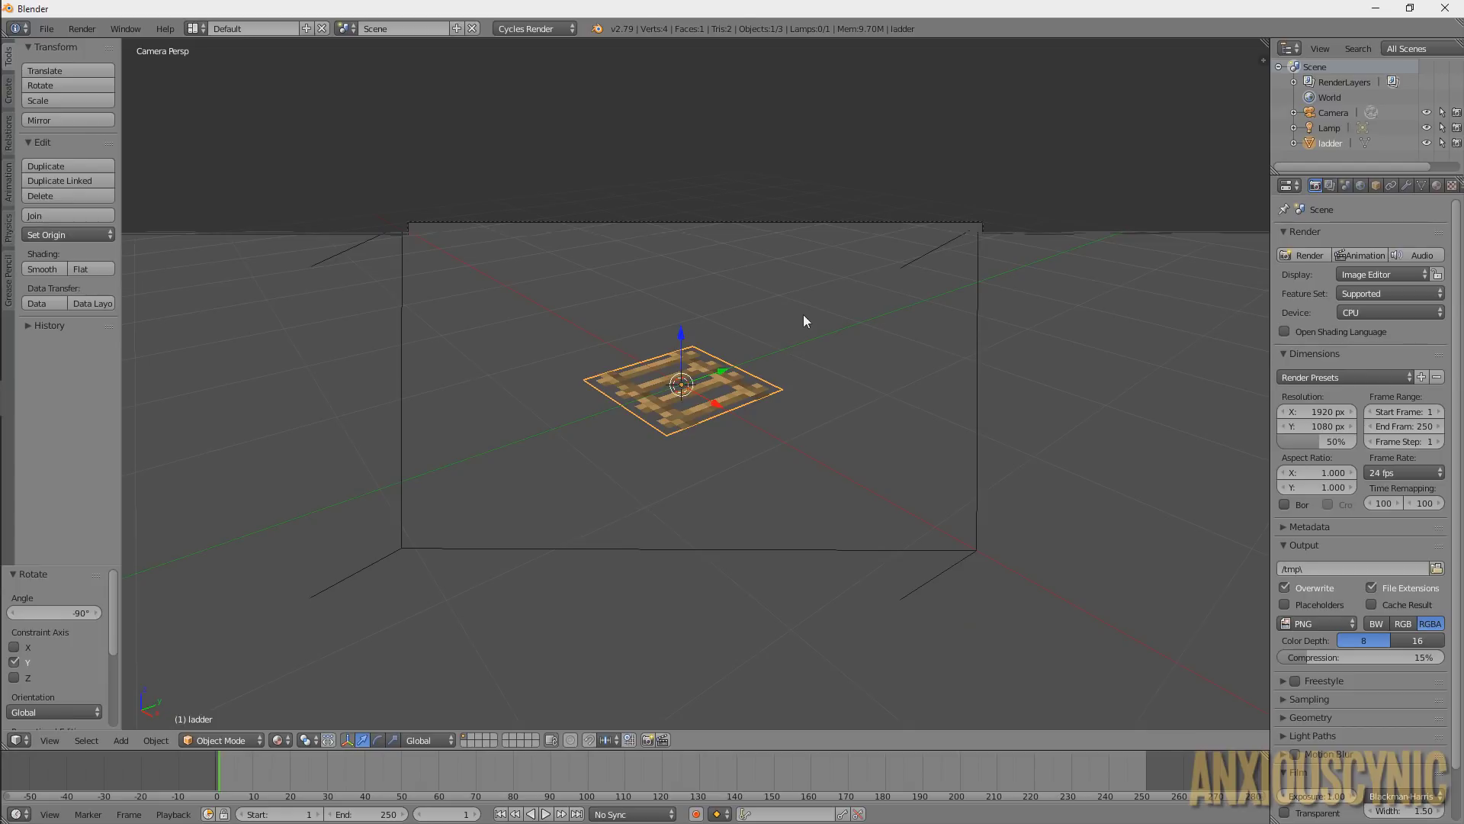
pyautogui.press('F12')
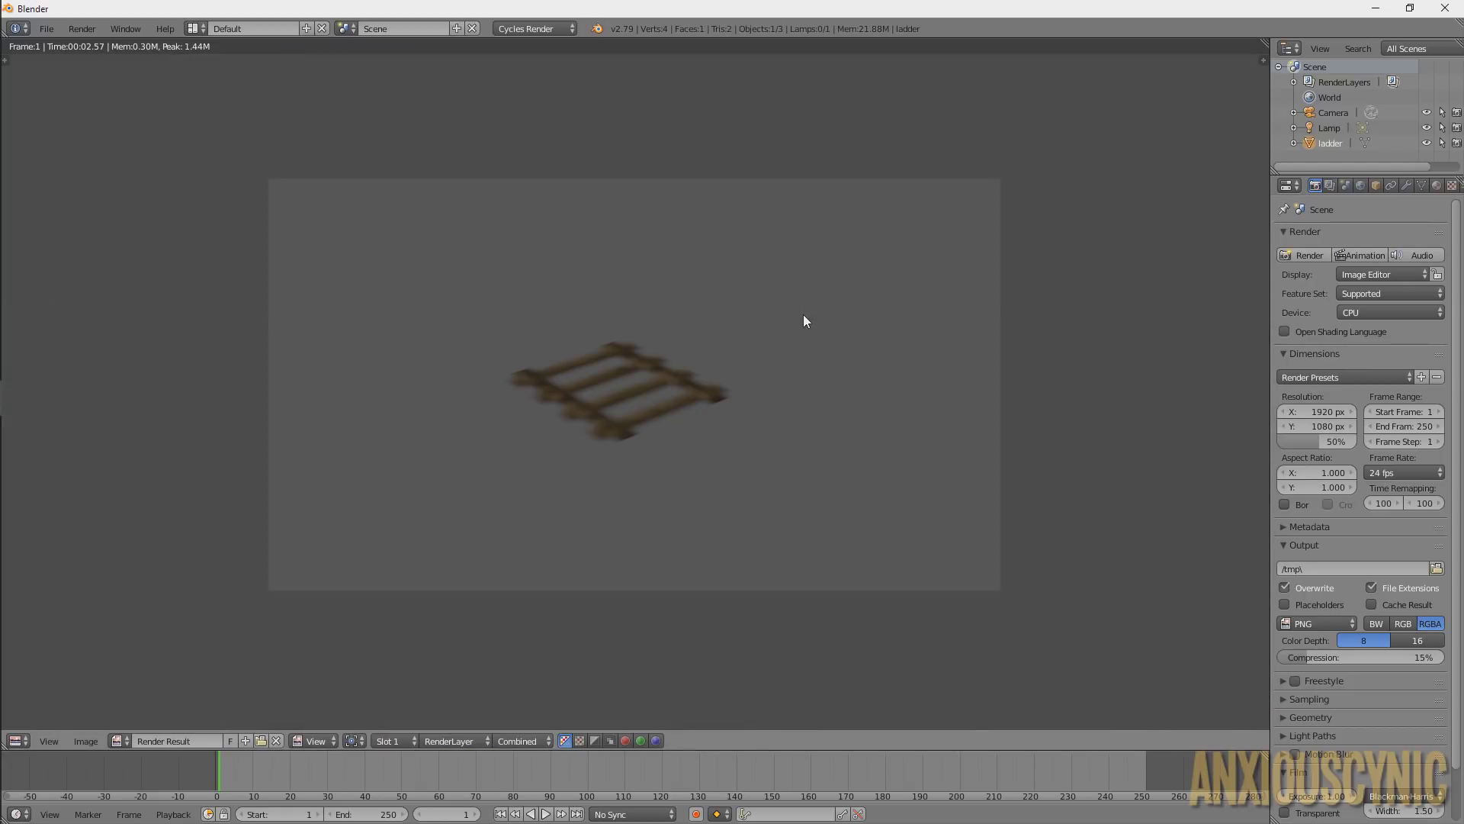
pyautogui.press('Escape')
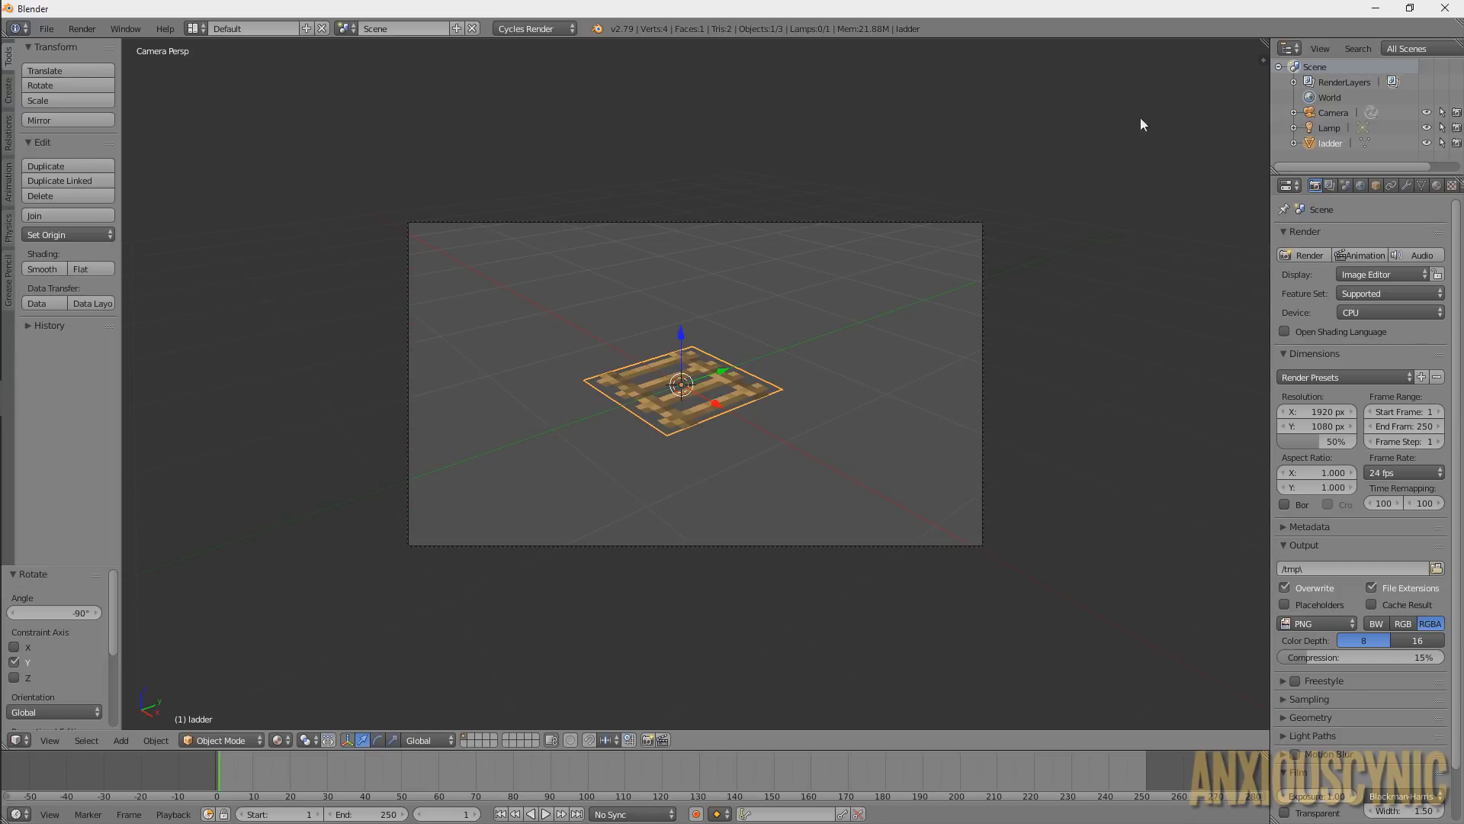
# Split the 3D viewport horizontally and turn the upper area into a Node Editor
pyautogui.moveTo(1263, 42); pyautogui.dragTo(1071, 265)
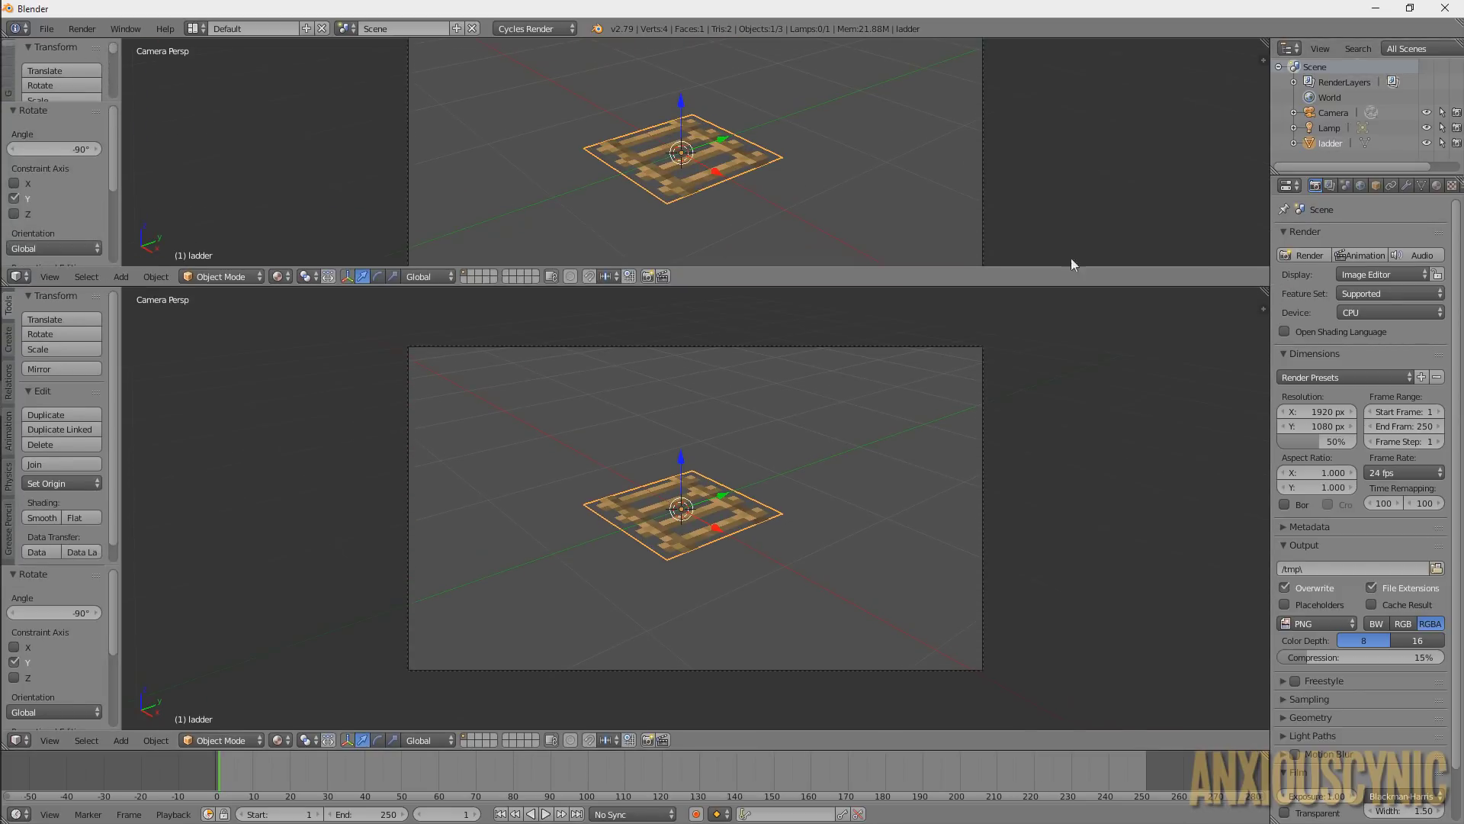
pyautogui.click(18, 276)
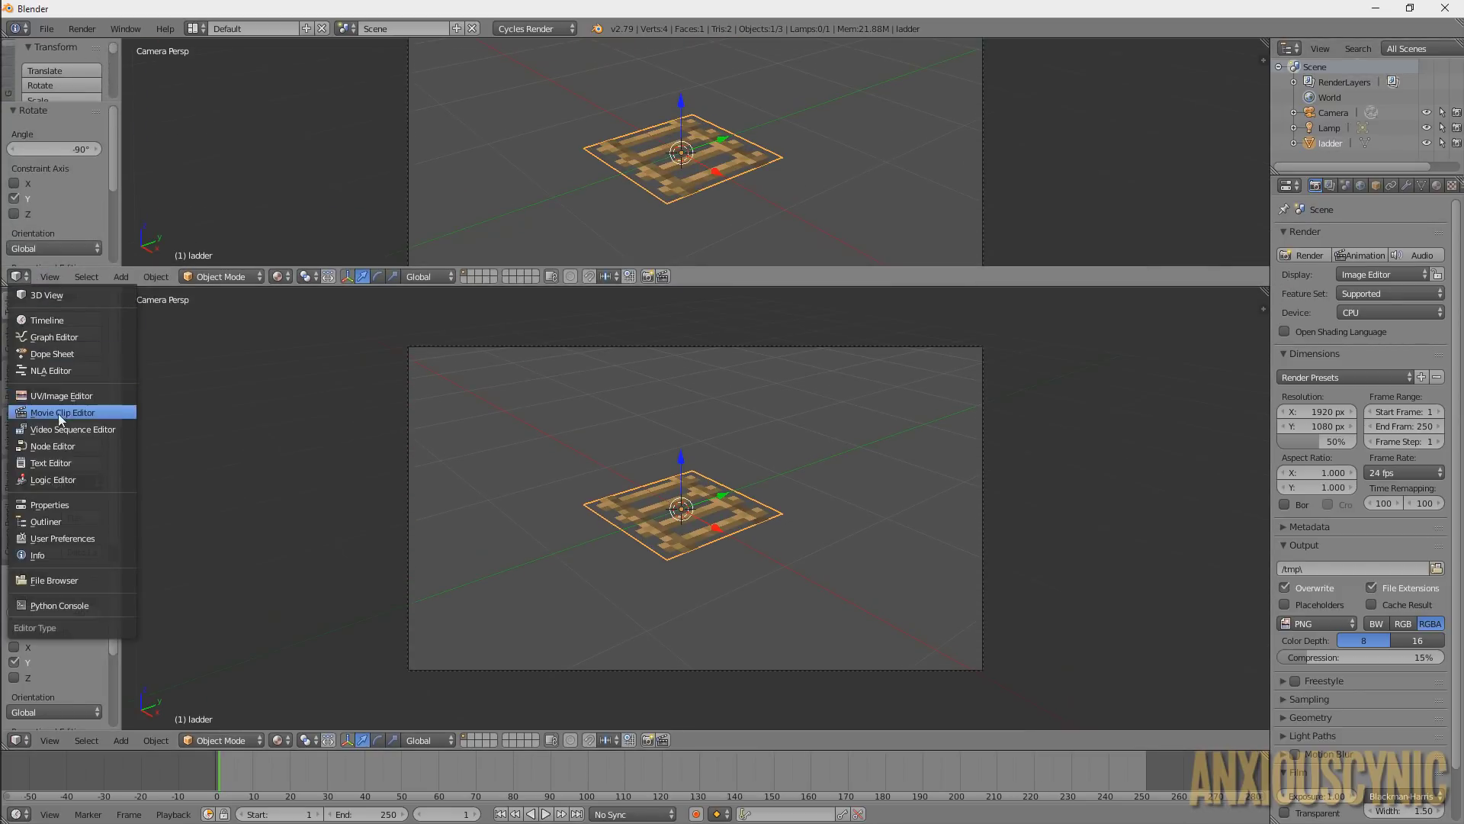
pyautogui.click(46, 445)
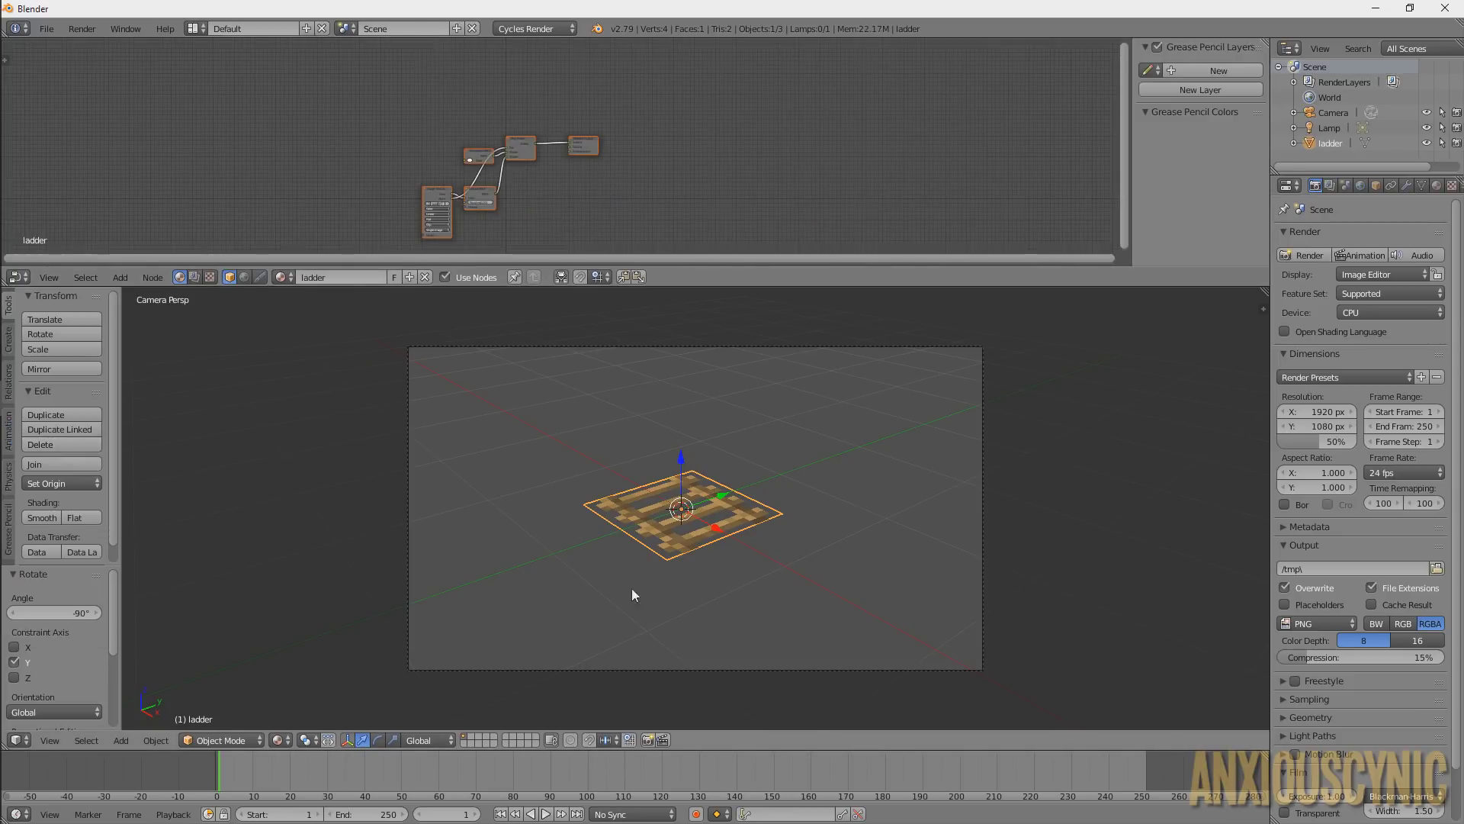
# Set the Image Texture node's interpolation to Closest in the ladder material
pyautogui.moveTo(532, 177); pyautogui.dragTo(630, 130, button='middle')
pyautogui.scroll(4, 614, 143)
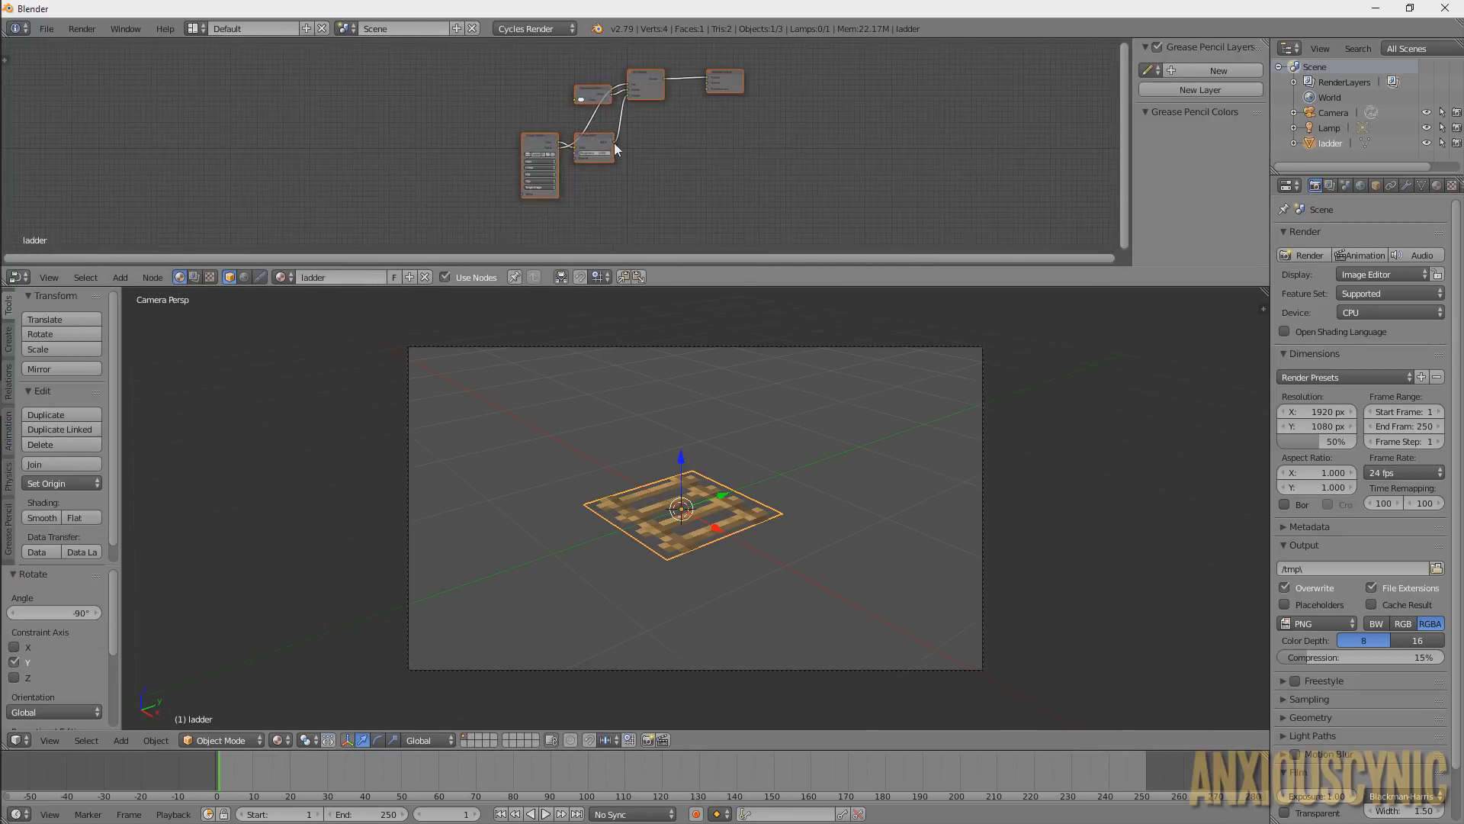
pyautogui.moveTo(823, 102); pyautogui.dragTo(803, 144, button='middle')
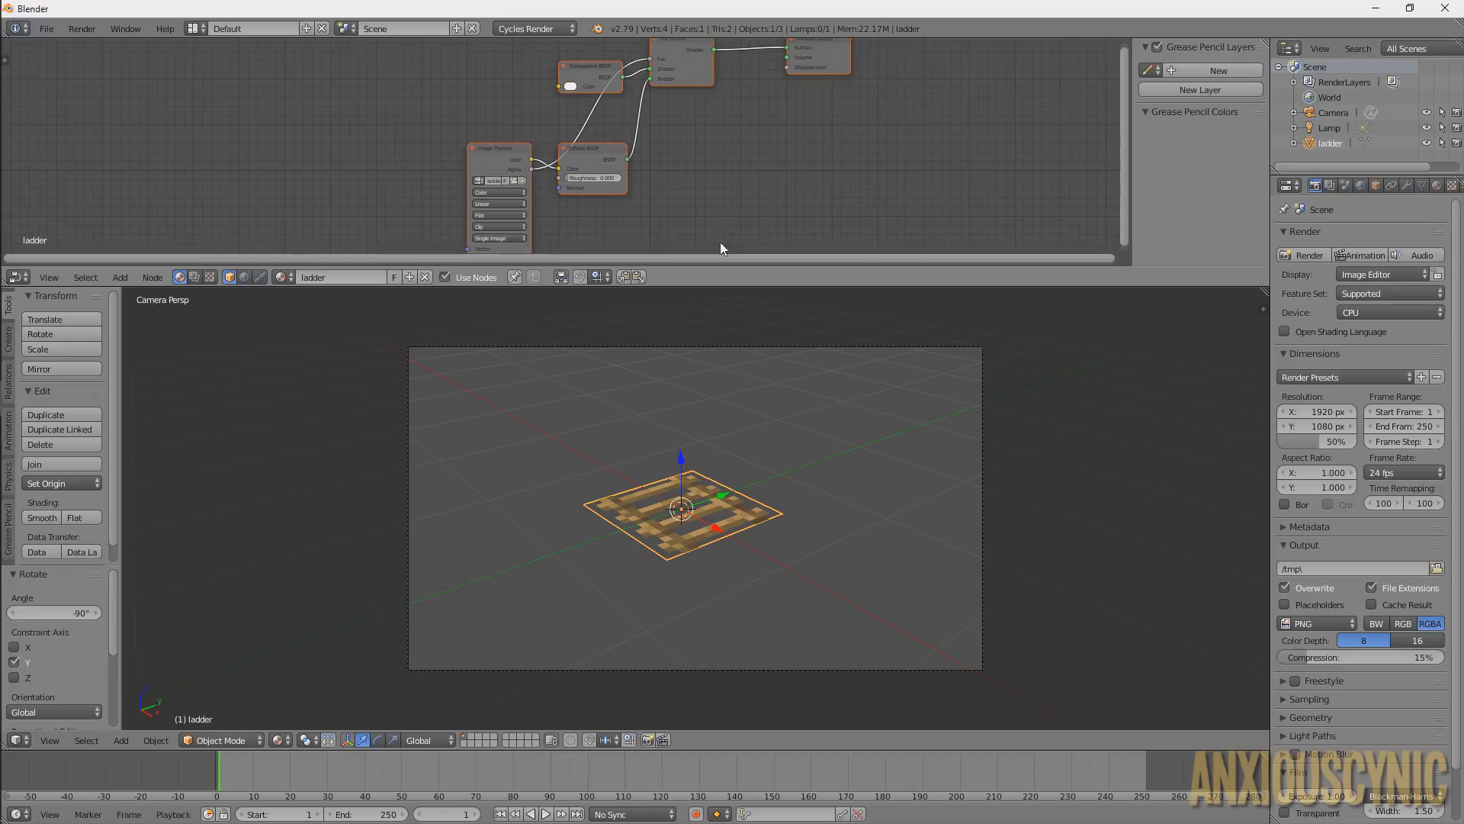
pyautogui.moveTo(720, 241); pyautogui.dragTo(687, 158, button='middle')
pyautogui.scroll(3, 652, 157)
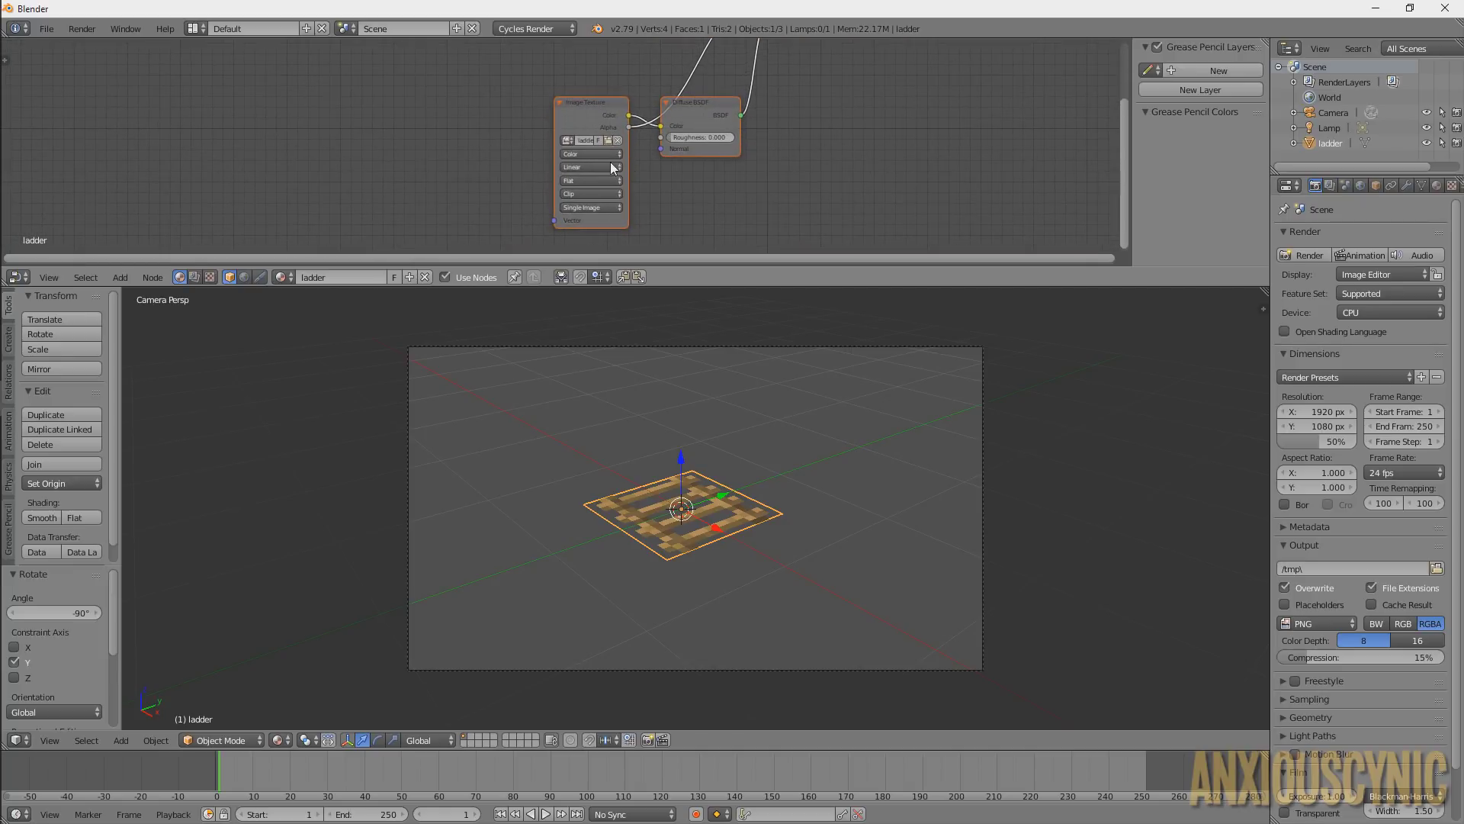
pyautogui.scroll(4, 644, 179)
pyautogui.moveTo(675, 123); pyautogui.dragTo(650, 133, button='middle')
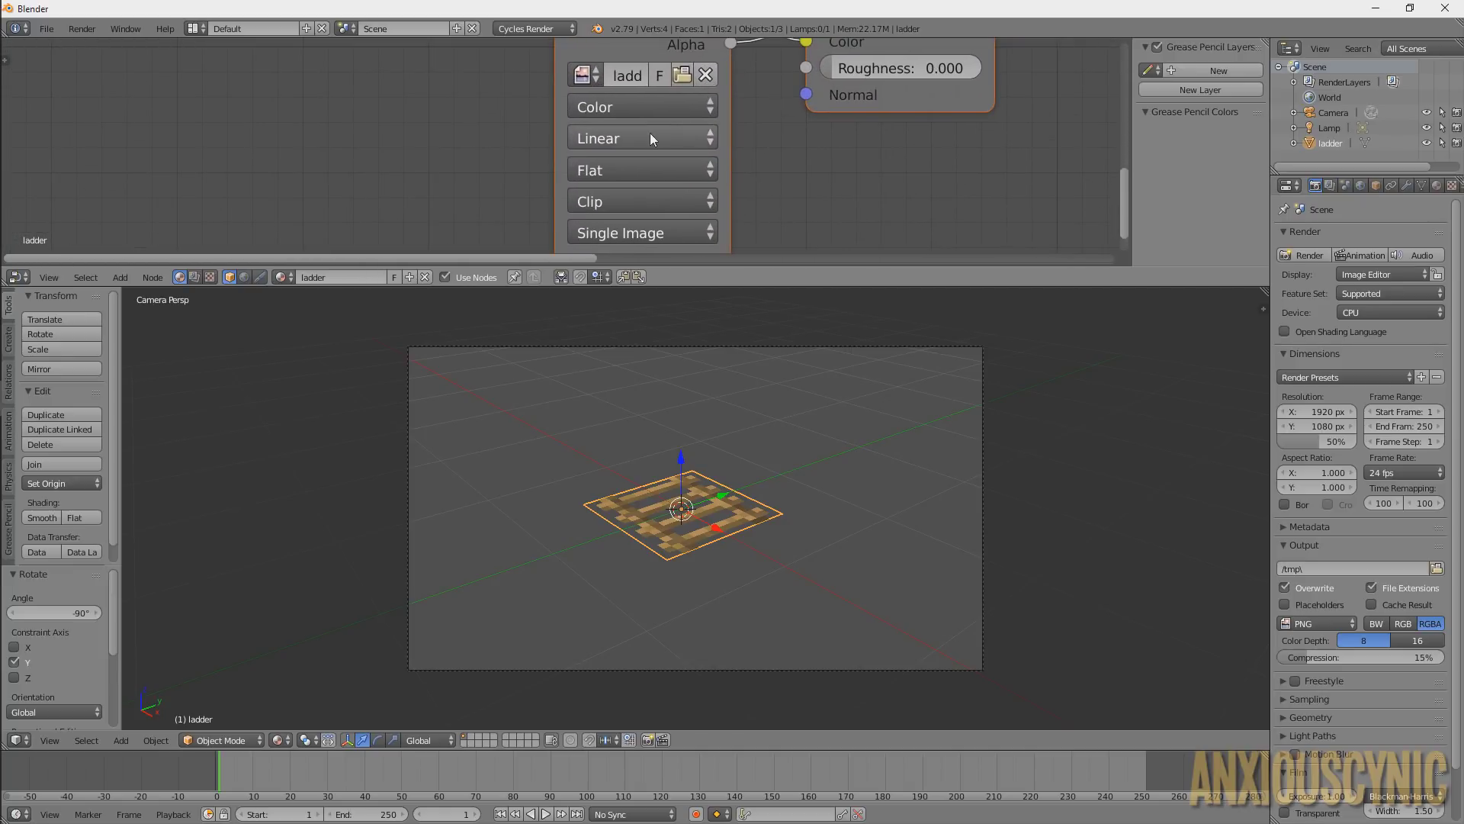
pyautogui.click(646, 138)
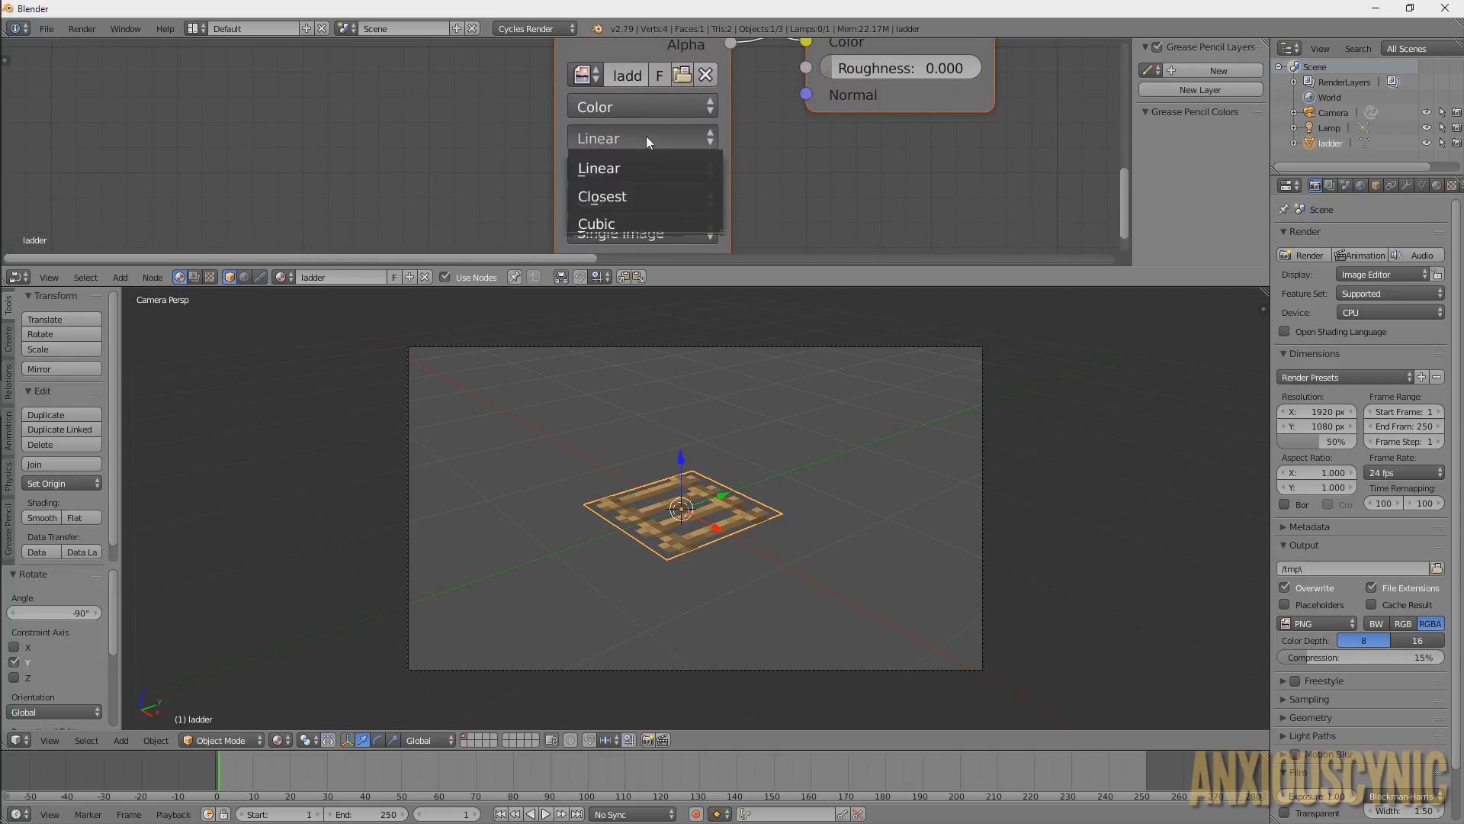
pyautogui.click(624, 194)
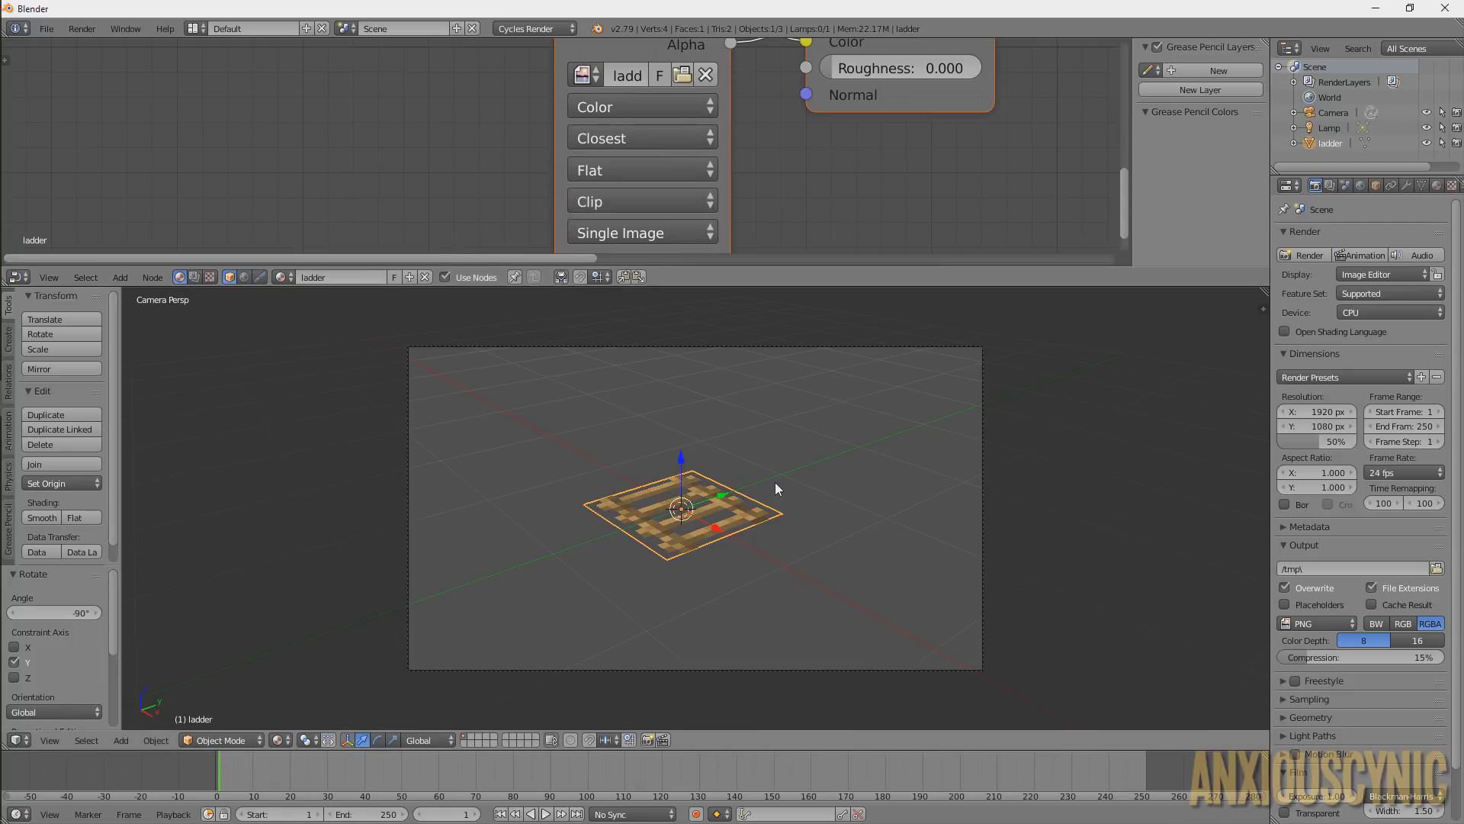
# Render a test image of the ladder from the camera and review the texture's interpolation options
pyautogui.press('F12')
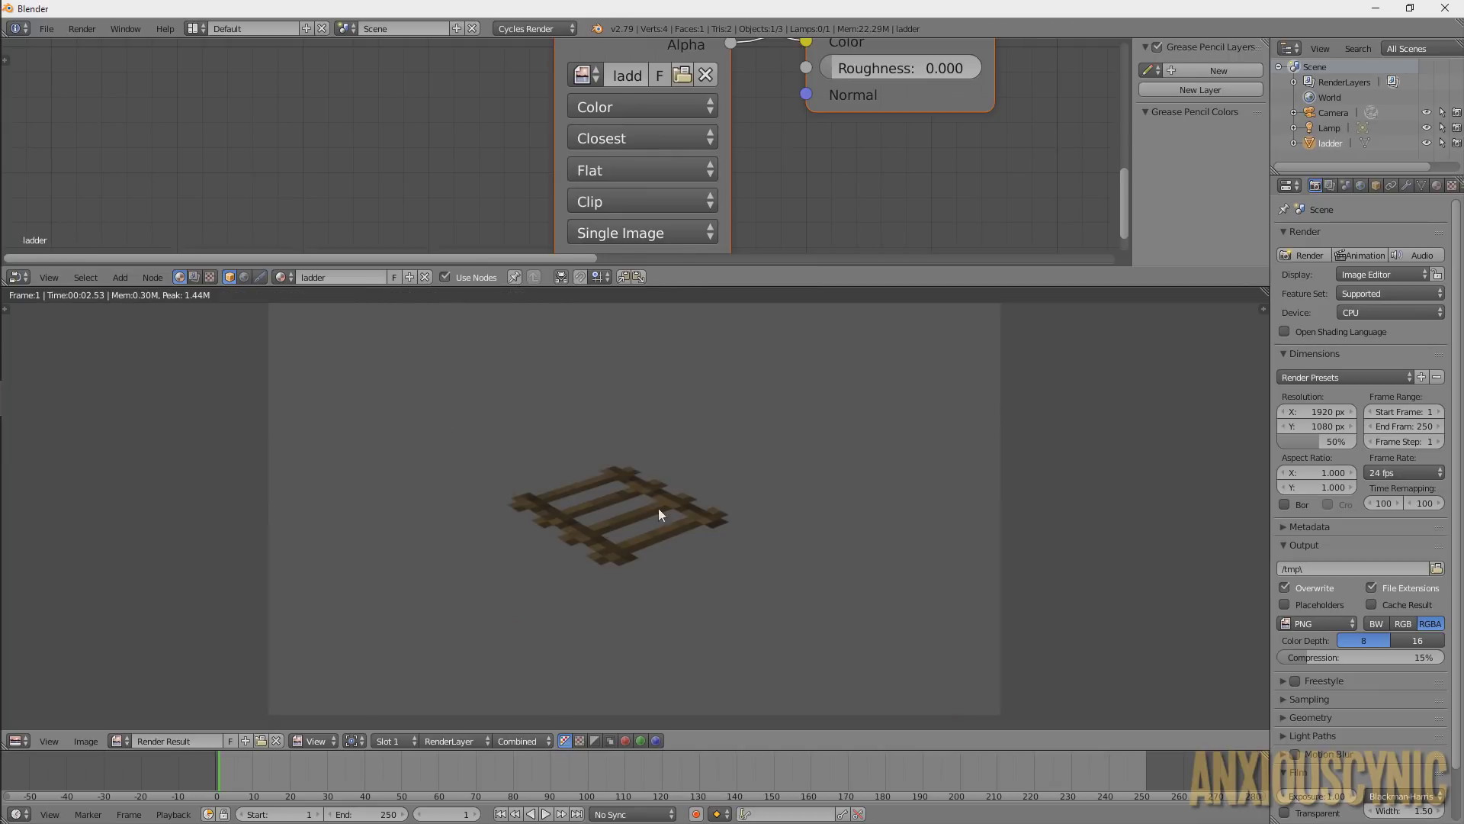
pyautogui.click(703, 141)
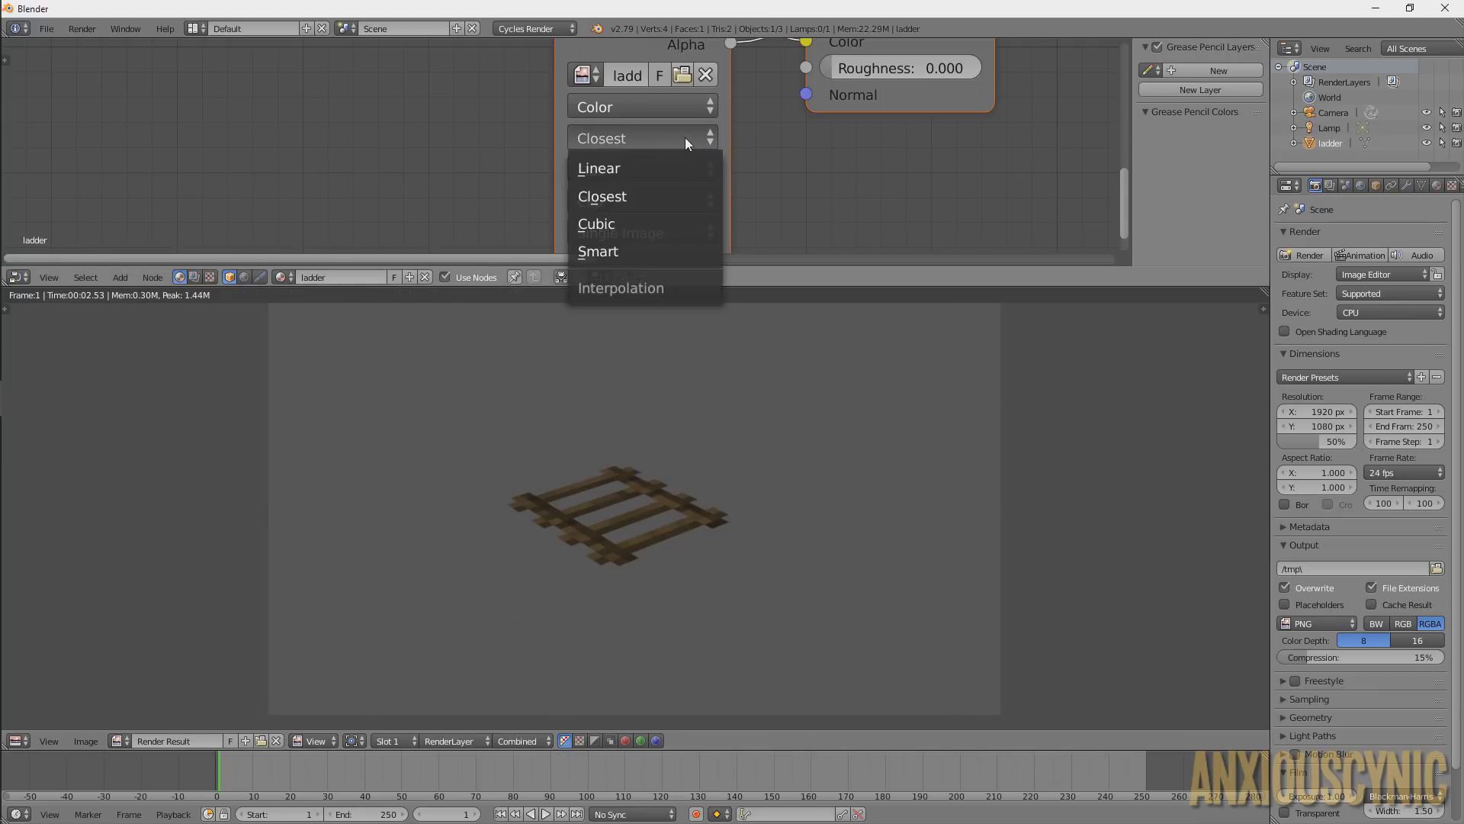
pyautogui.click(684, 137)
# Merge the Node Editor area into the area below it to restore the single large view
pyautogui.scroll(-4, 917, 163)
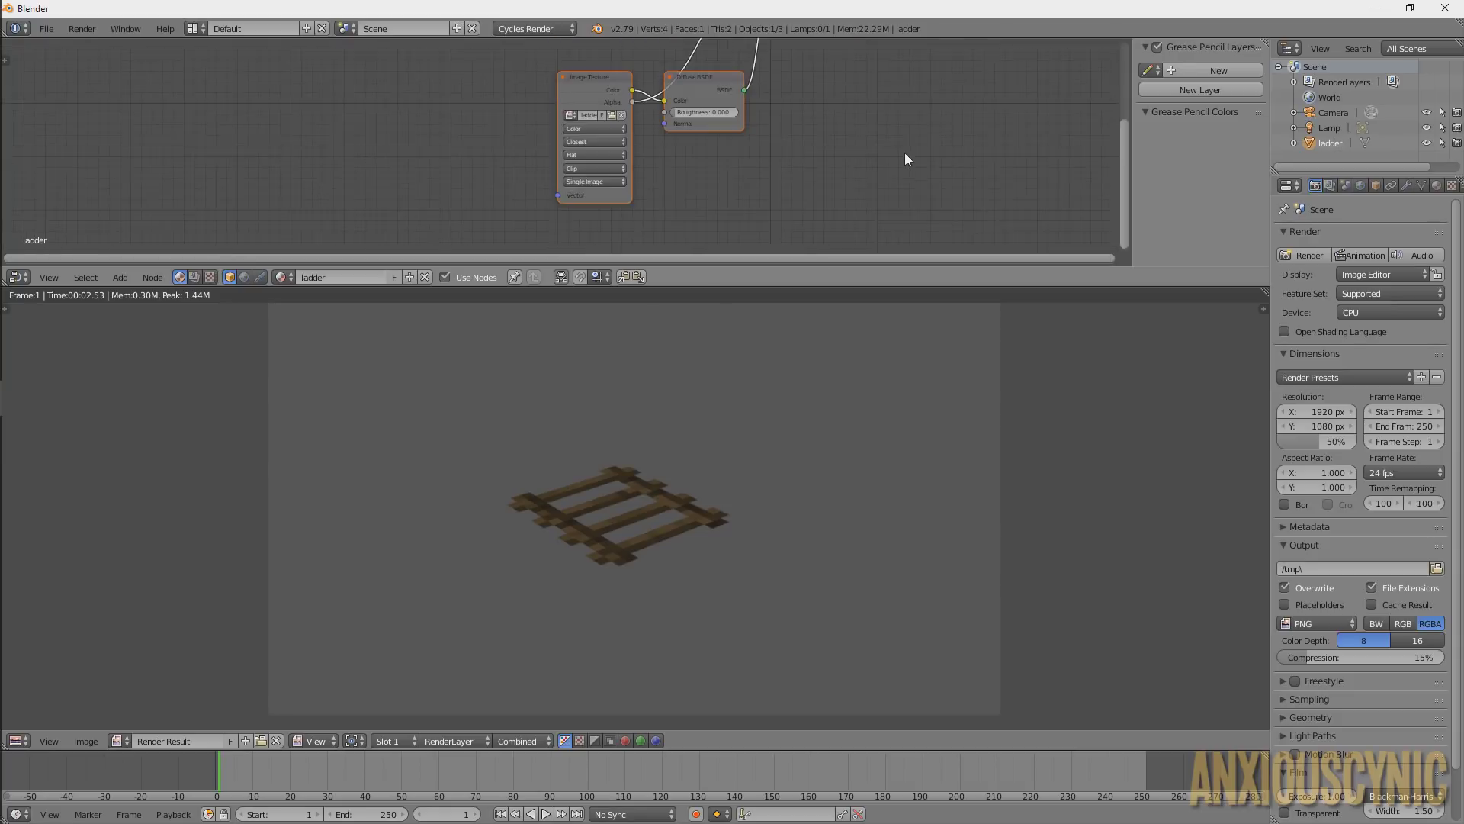
pyautogui.moveTo(848, 104); pyautogui.dragTo(836, 150, button='middle')
pyautogui.moveTo(1262, 288); pyautogui.dragTo(953, 273)
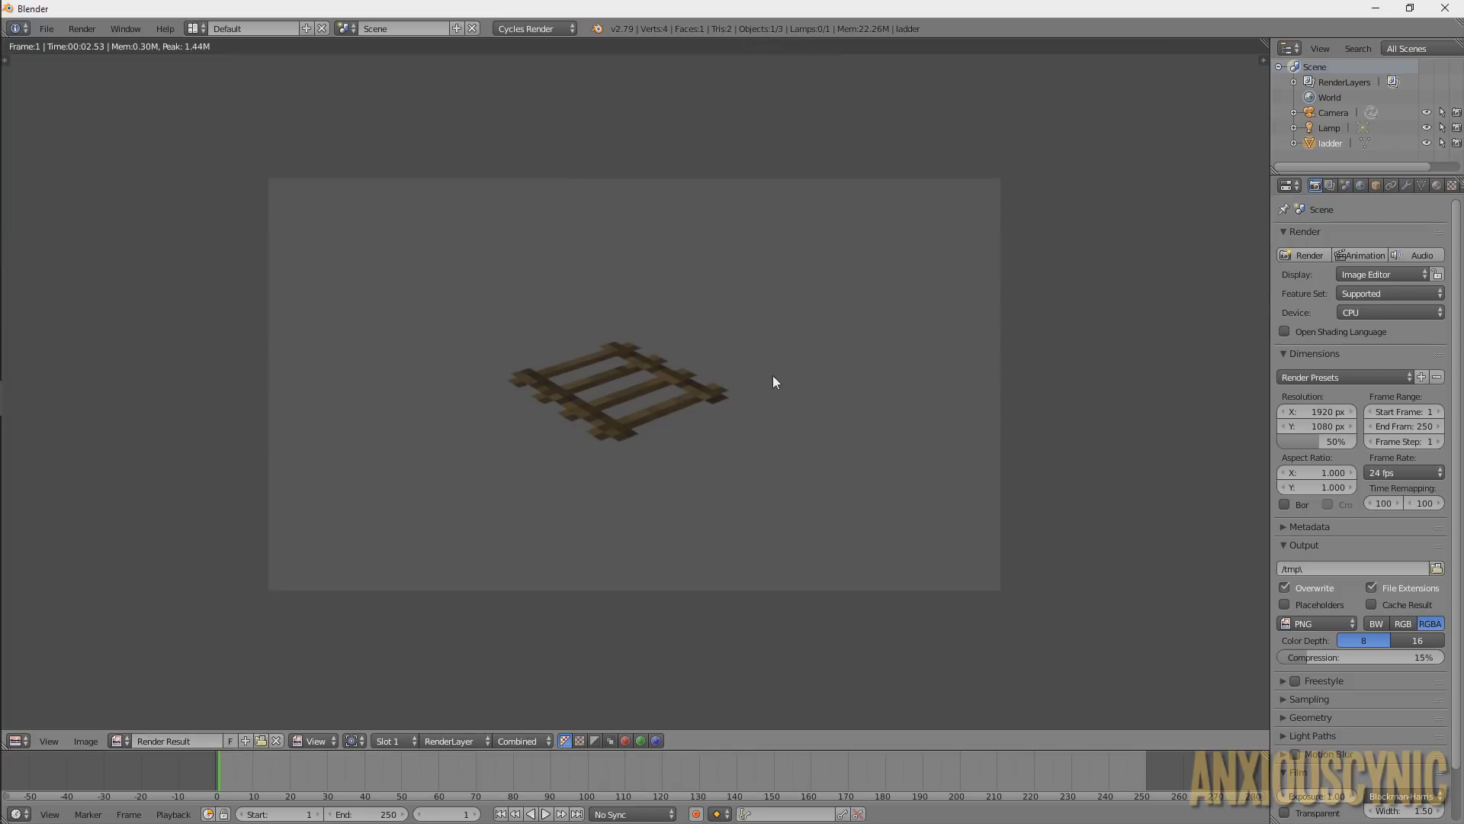
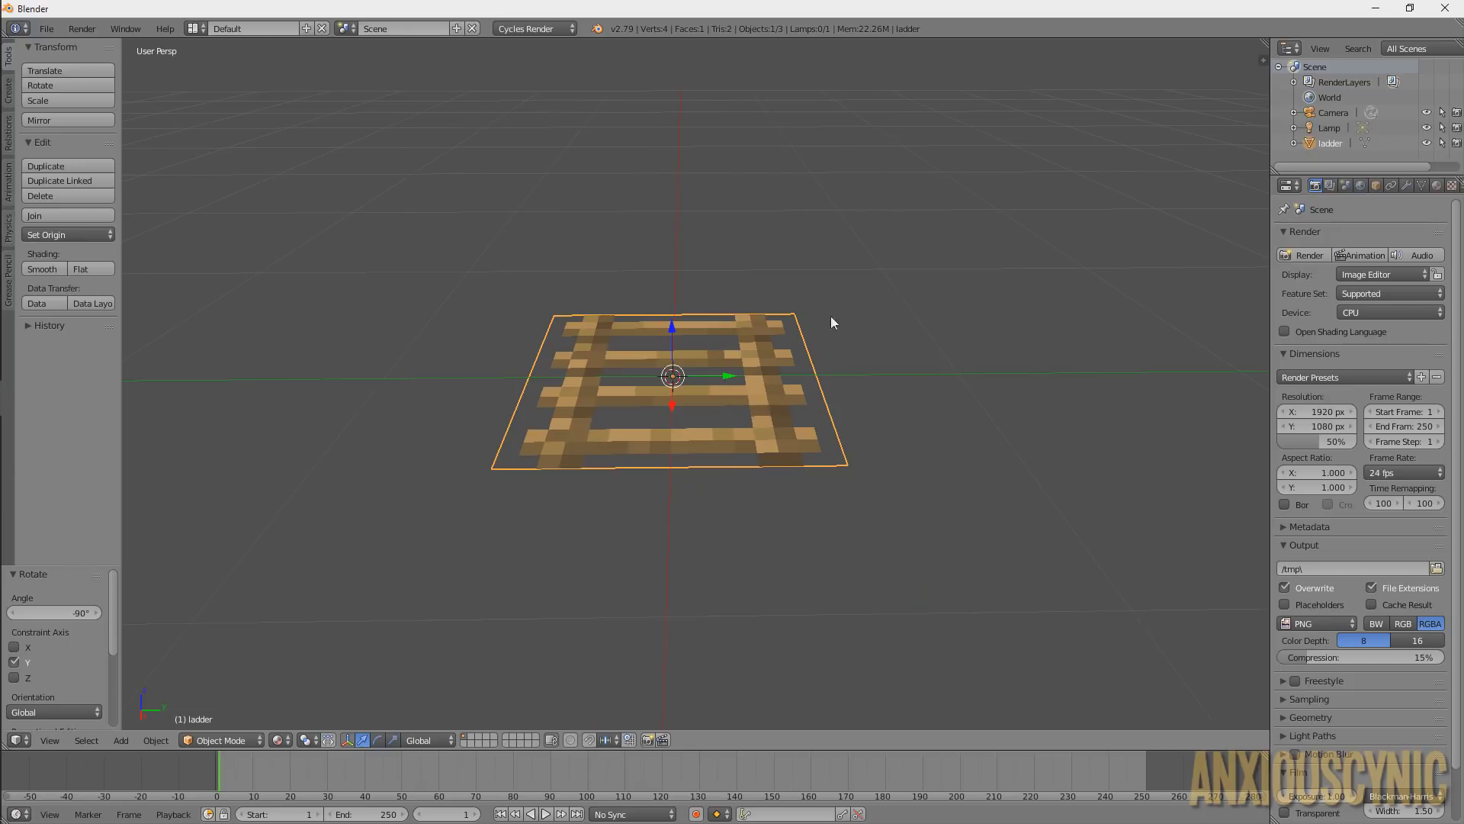
# Enter Edit Mode on the ladder plane and select its four corner vertices one after another
pyautogui.moveTo(830, 316); pyautogui.dragTo(843, 345, button='middle')
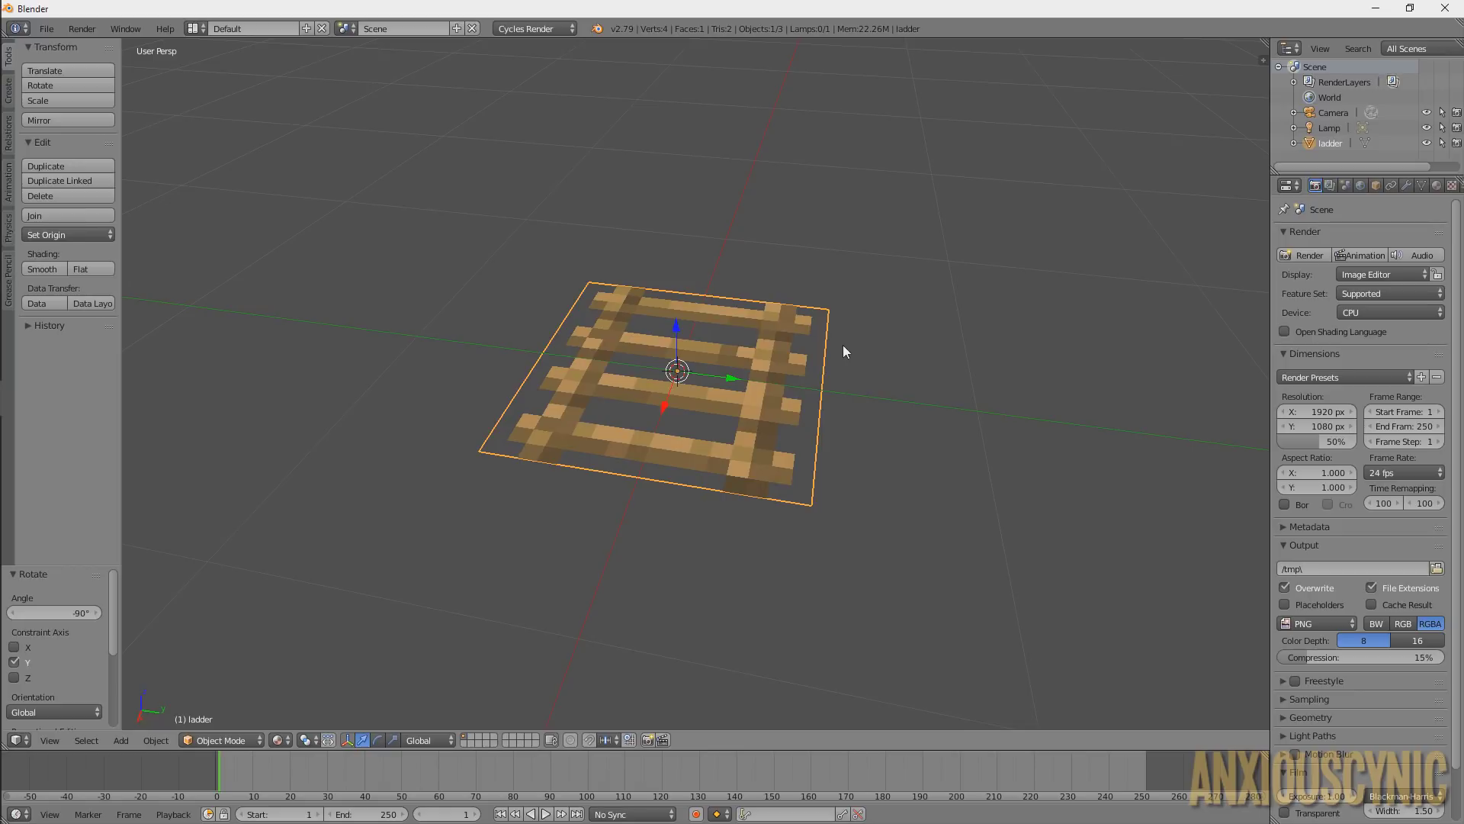
pyautogui.press('Tab')
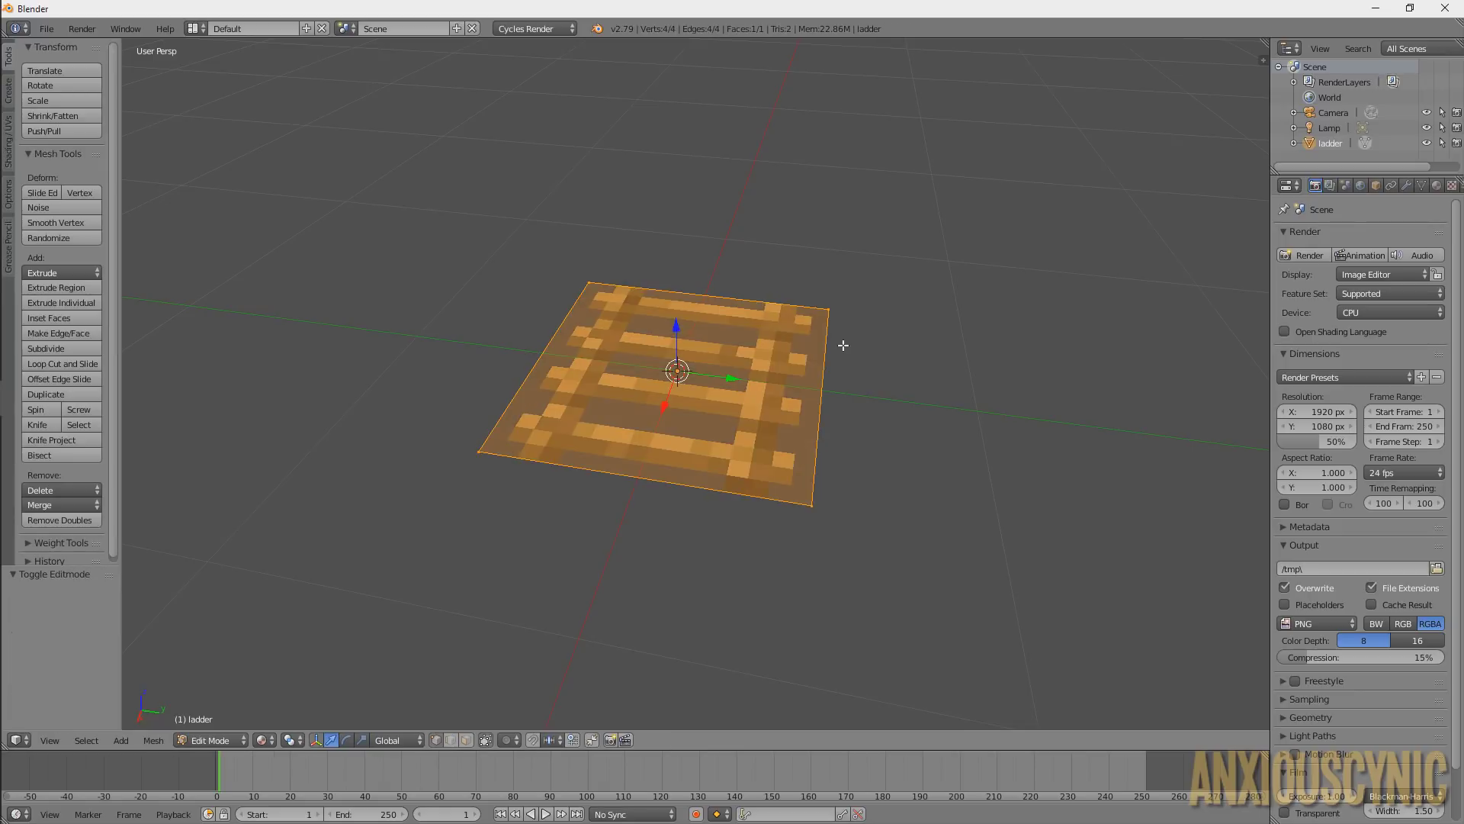
pyautogui.moveTo(791, 346); pyautogui.dragTo(894, 407, button='middle')
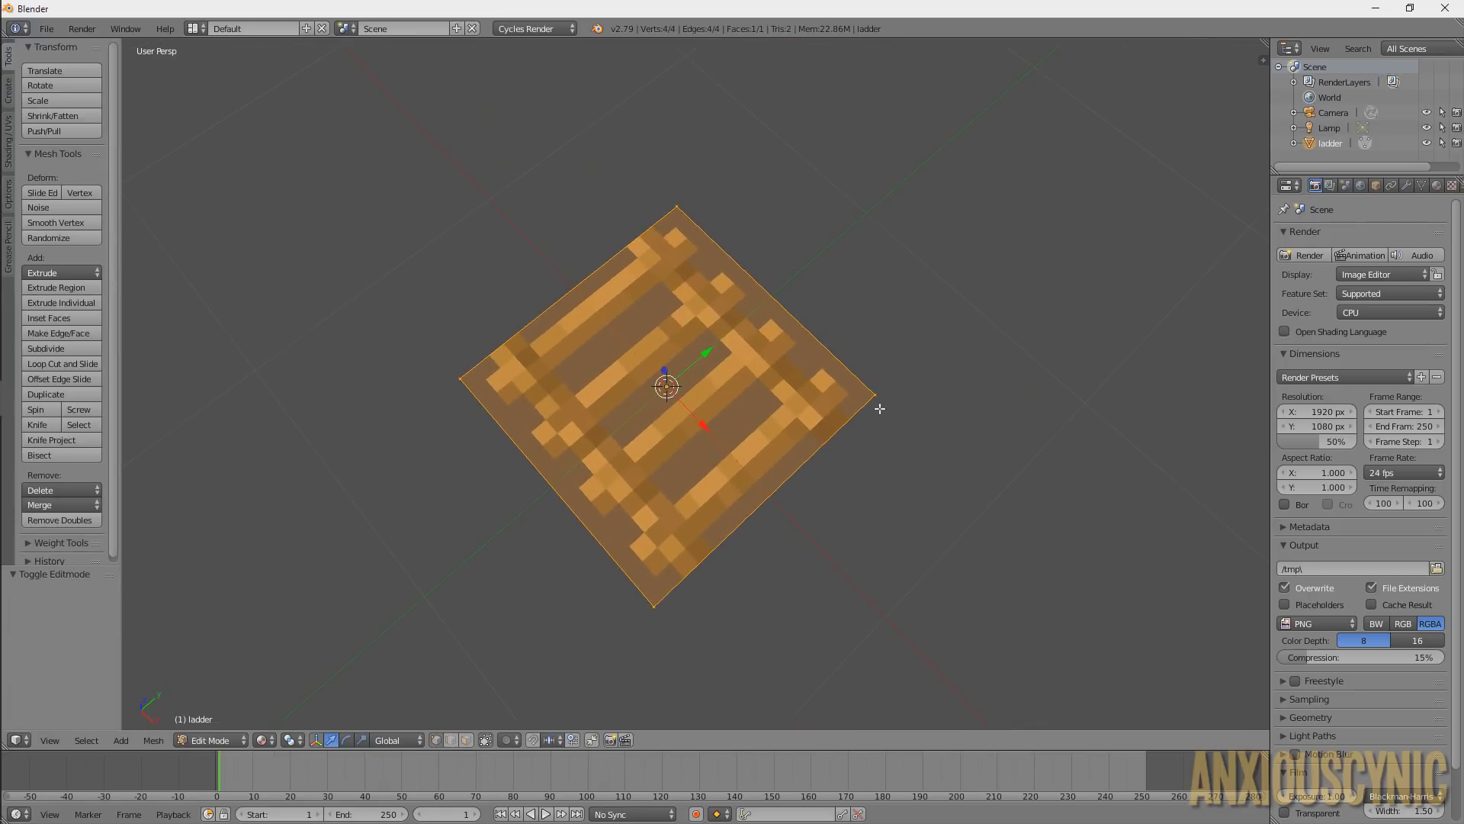
pyautogui.rightClick(876, 395)
pyautogui.rightClick(678, 209)
pyautogui.rightClick(460, 377)
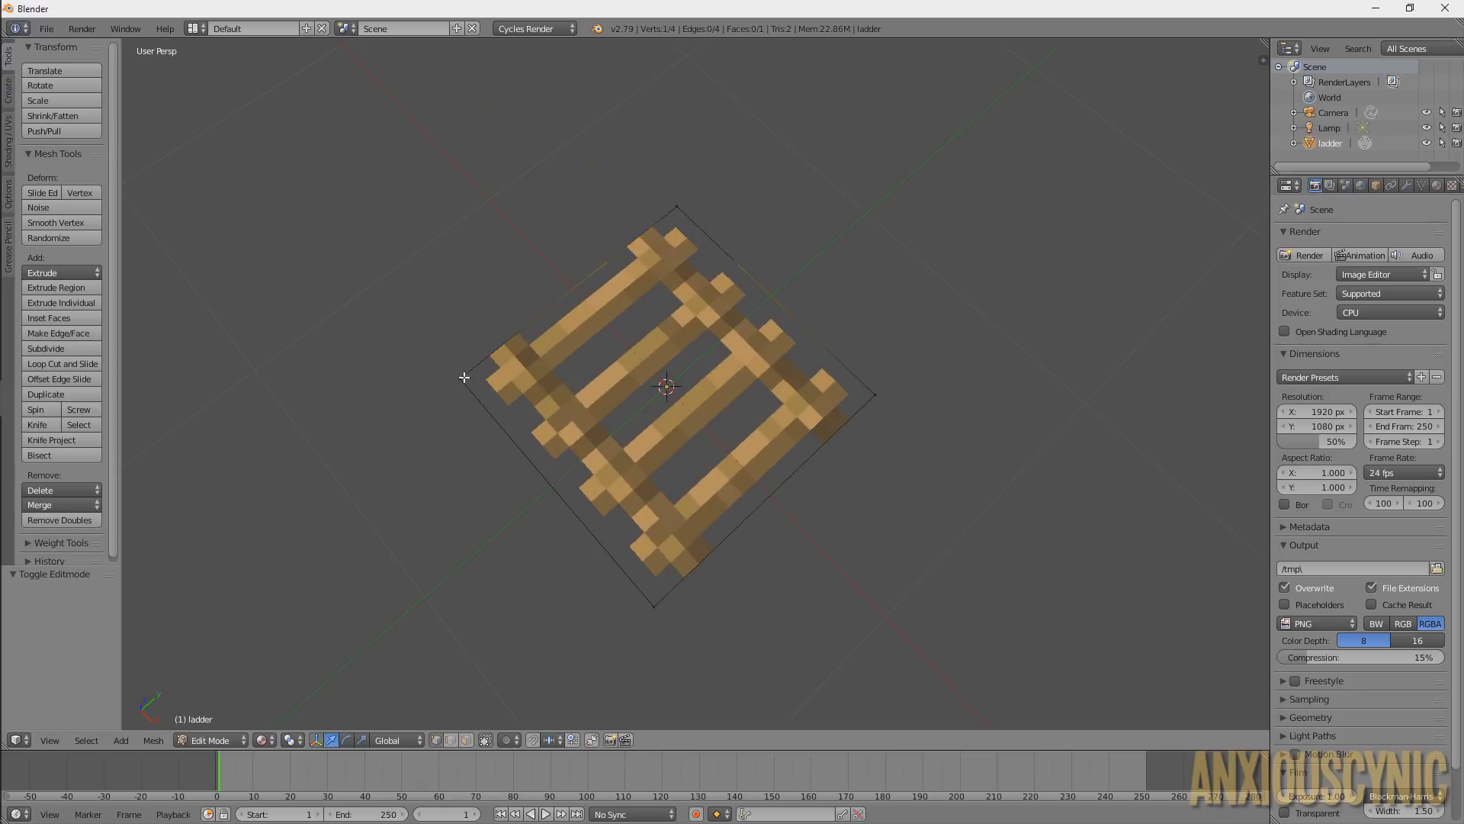
pyautogui.rightClick(653, 606)
pyautogui.rightClick(867, 400)
# Select the whole ladder plane and subdivide it once with one cut
pyautogui.press('a')
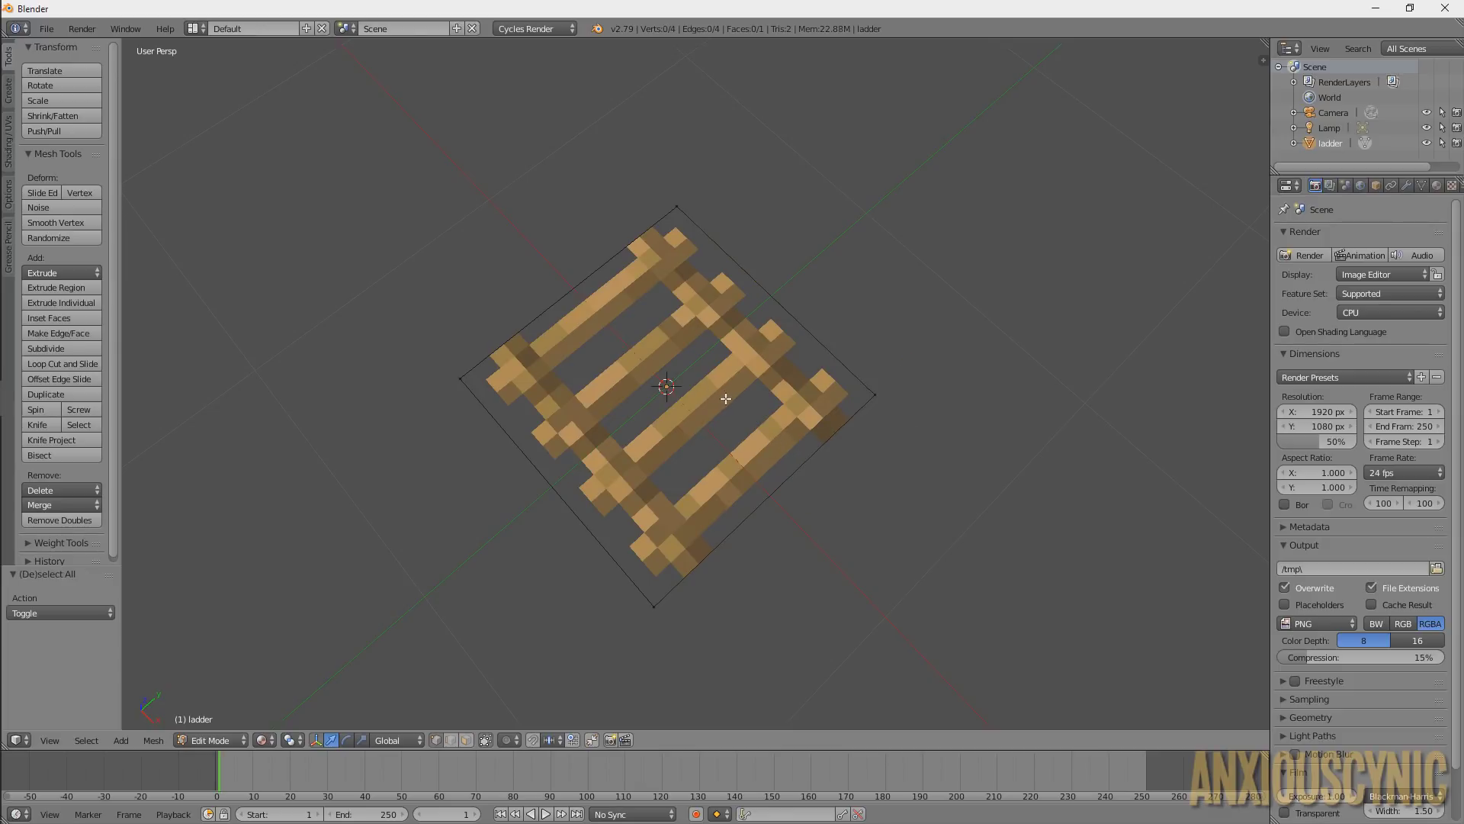
pyautogui.press('w')
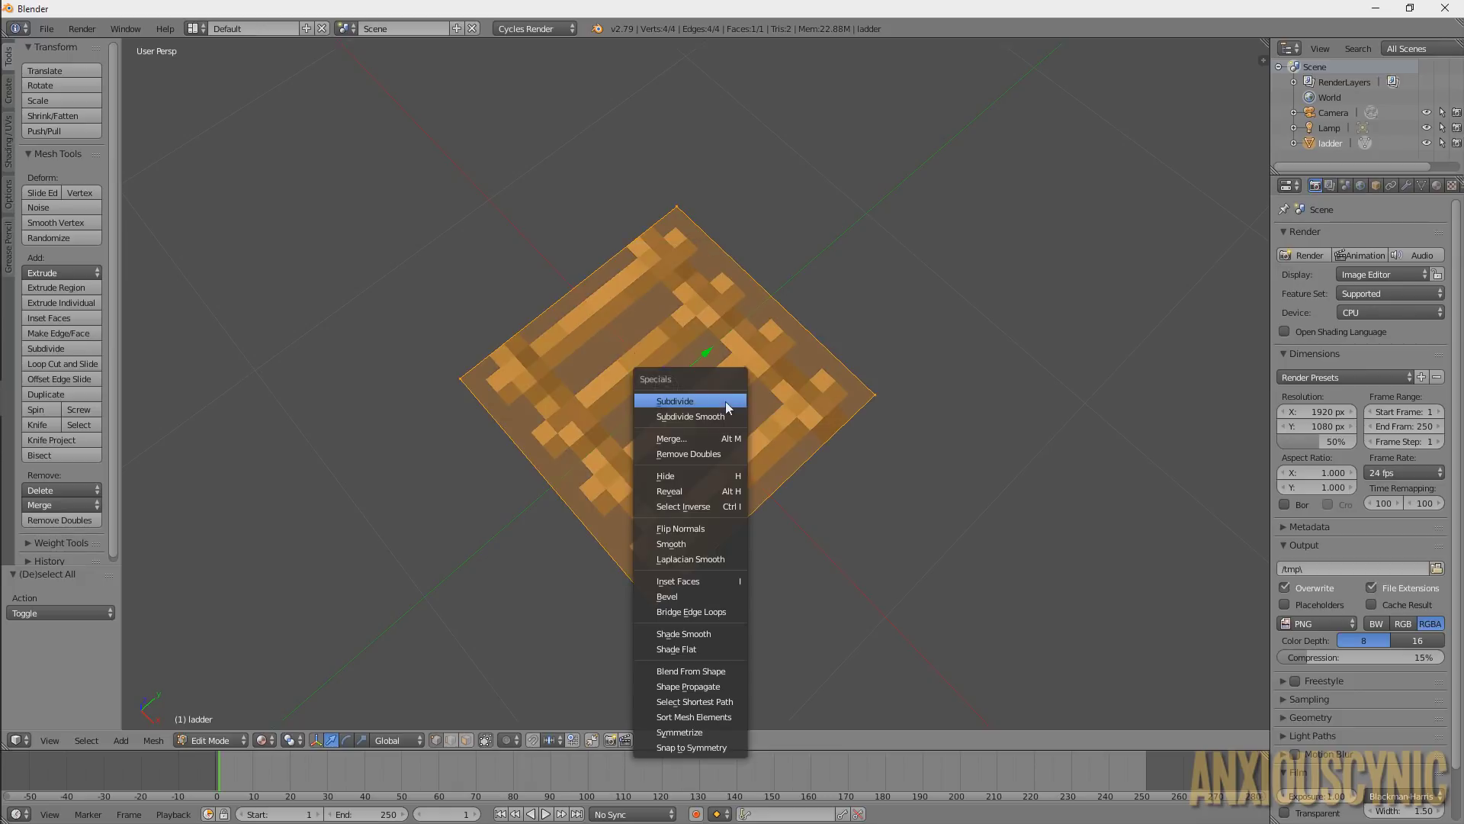
pyautogui.click(688, 404)
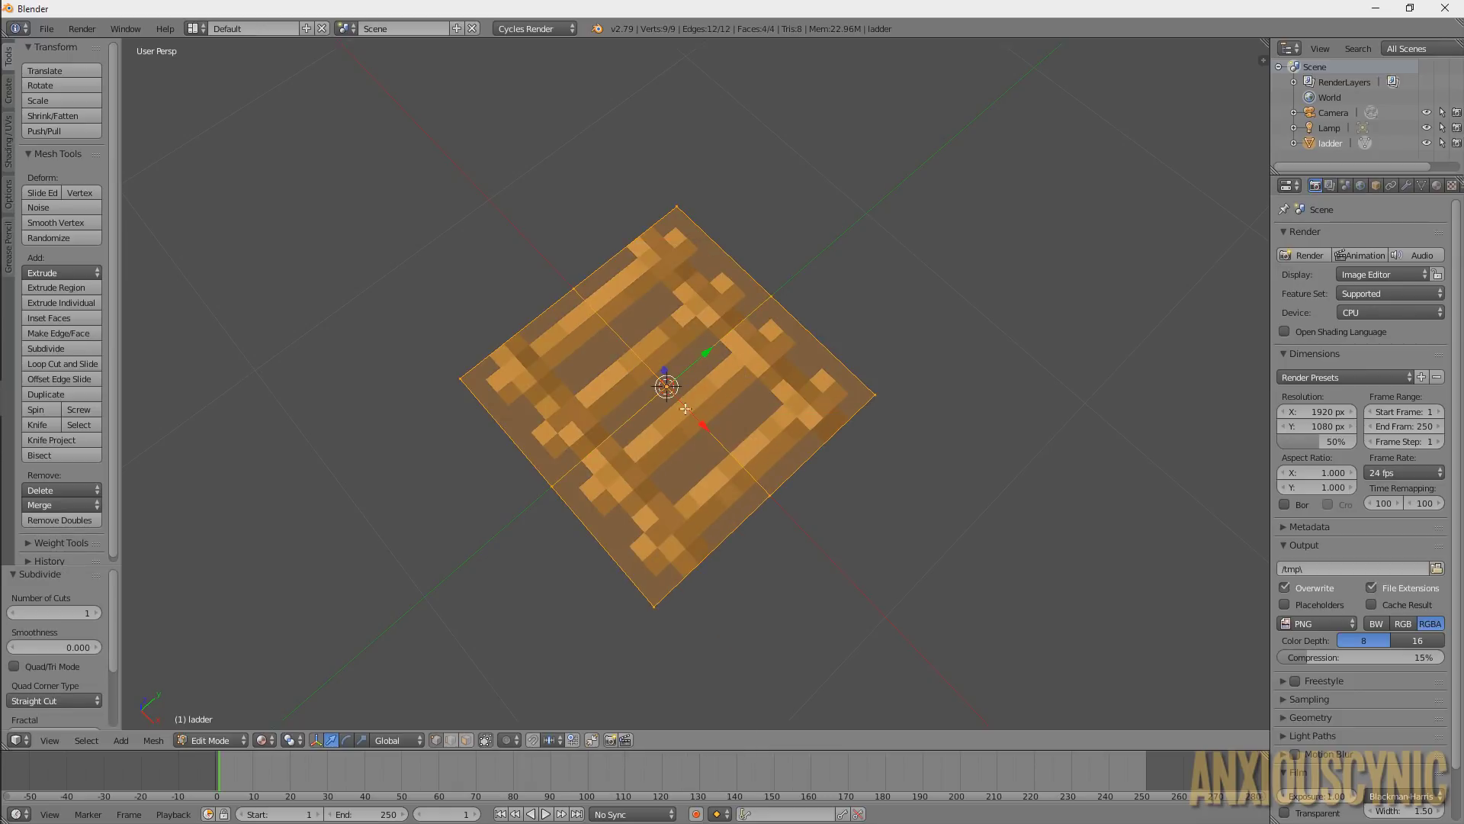
# Inspect the new vertices at the plane's edge midpoints and centre by selecting them individually
pyautogui.moveTo(786, 439); pyautogui.dragTo(506, 333, button='middle')
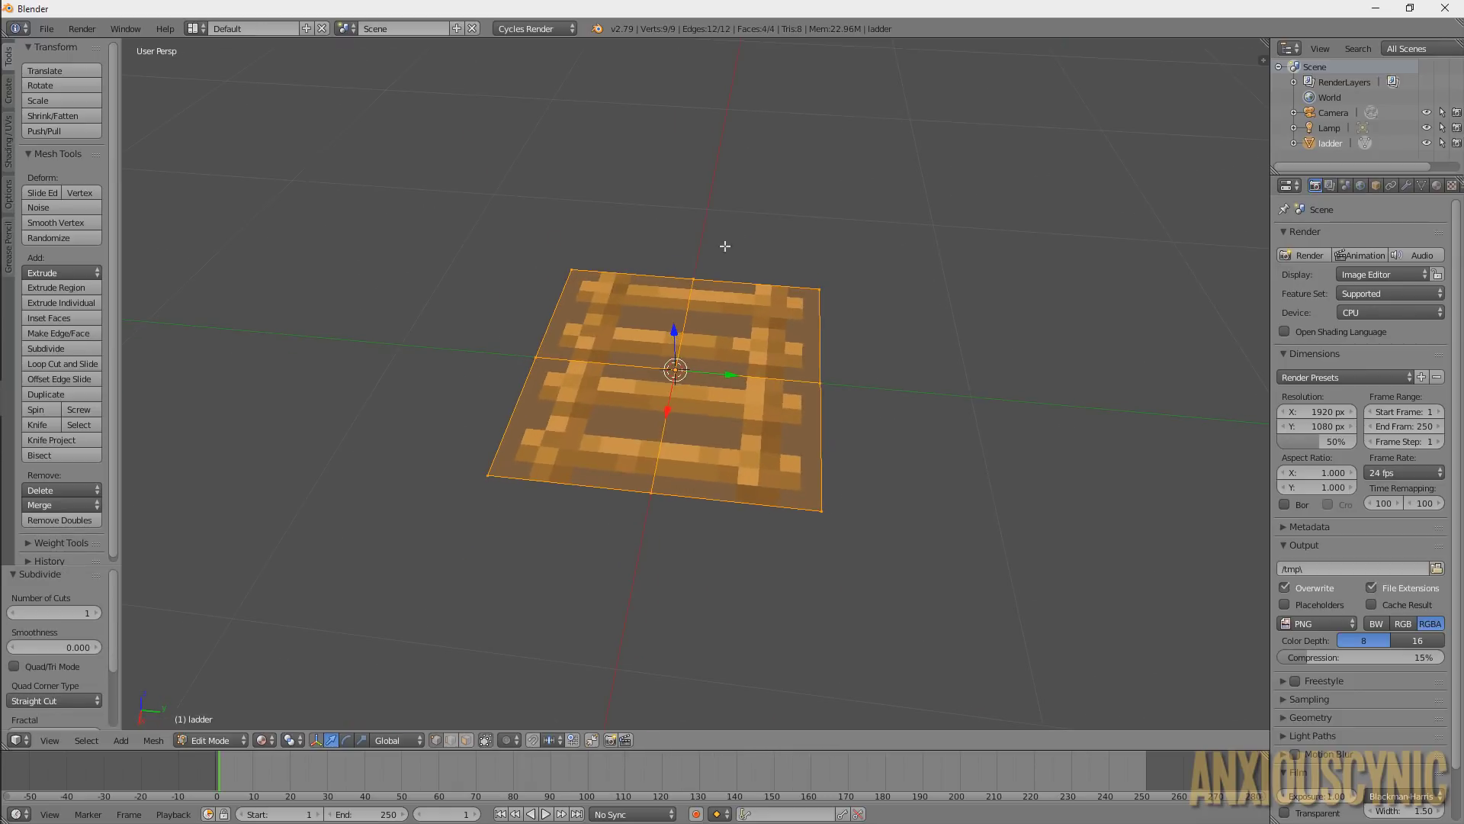
pyautogui.rightClick(692, 278)
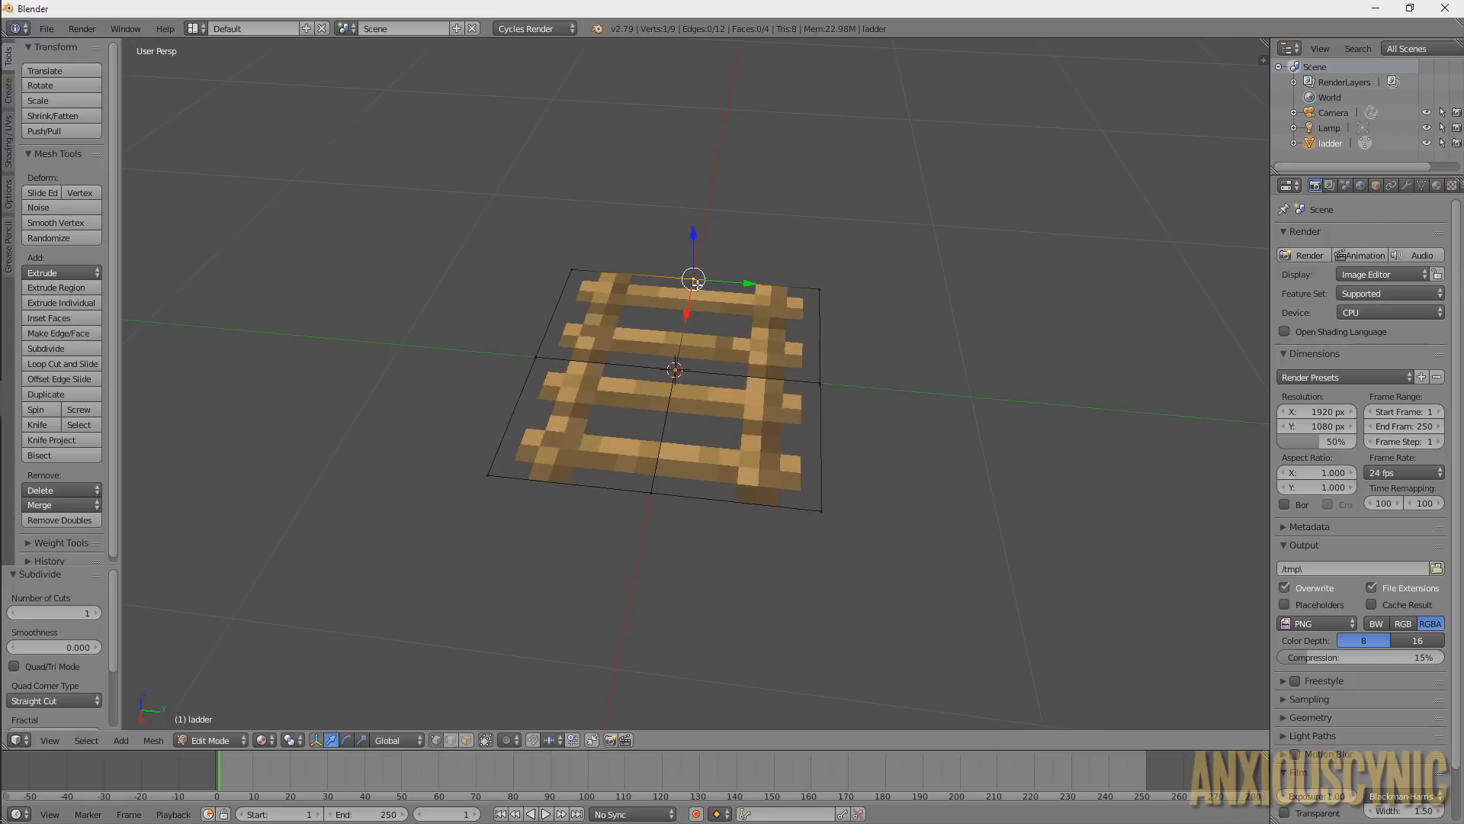
pyautogui.rightClick(820, 383)
pyautogui.moveTo(693, 426); pyautogui.dragTo(664, 389, button='middle')
pyautogui.scroll(3, 664, 393)
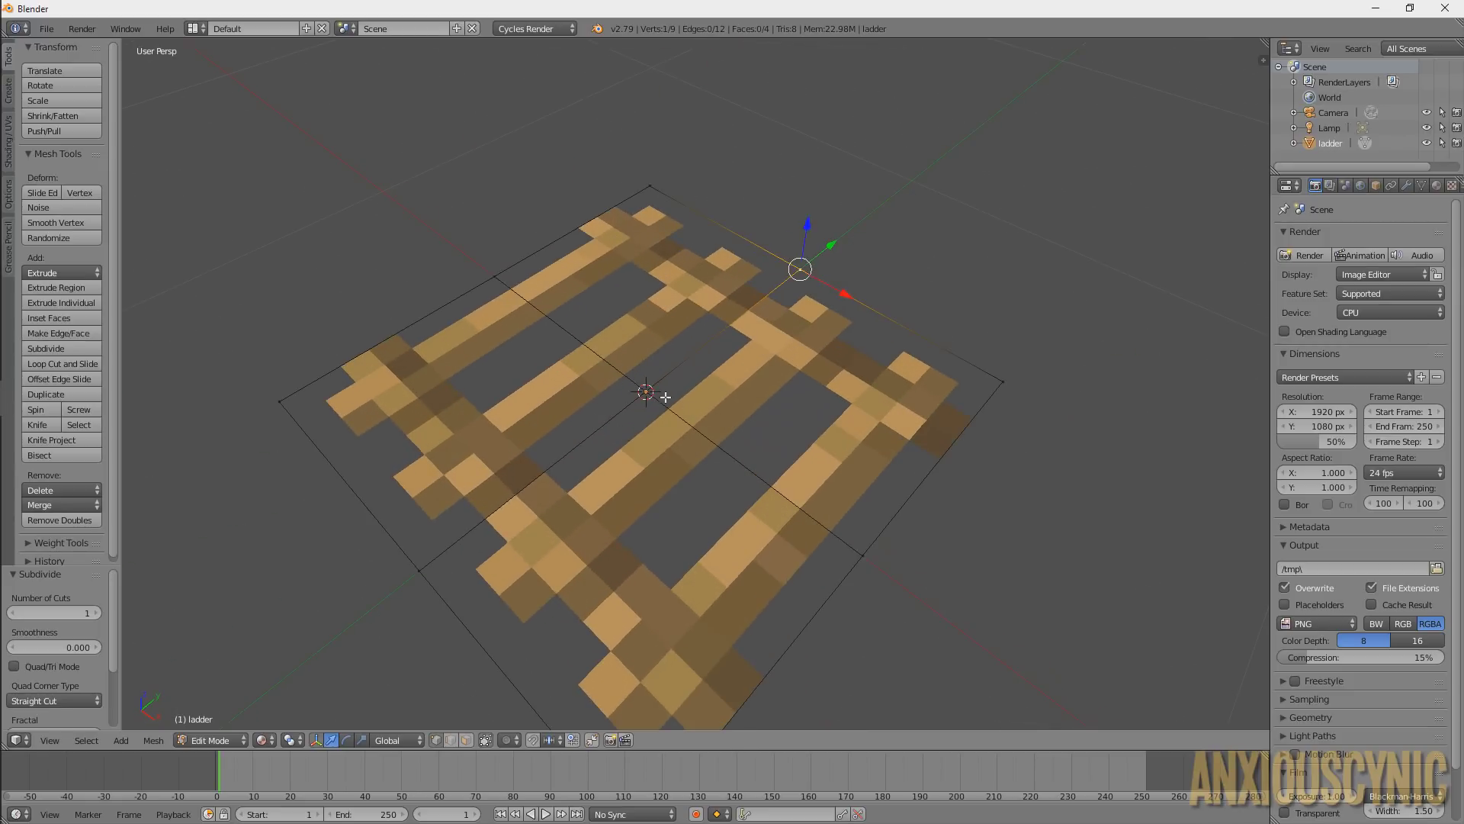
pyautogui.rightClick(645, 391)
pyautogui.moveTo(790, 421); pyautogui.dragTo(686, 419, button='middle')
pyautogui.scroll(-4, 682, 419)
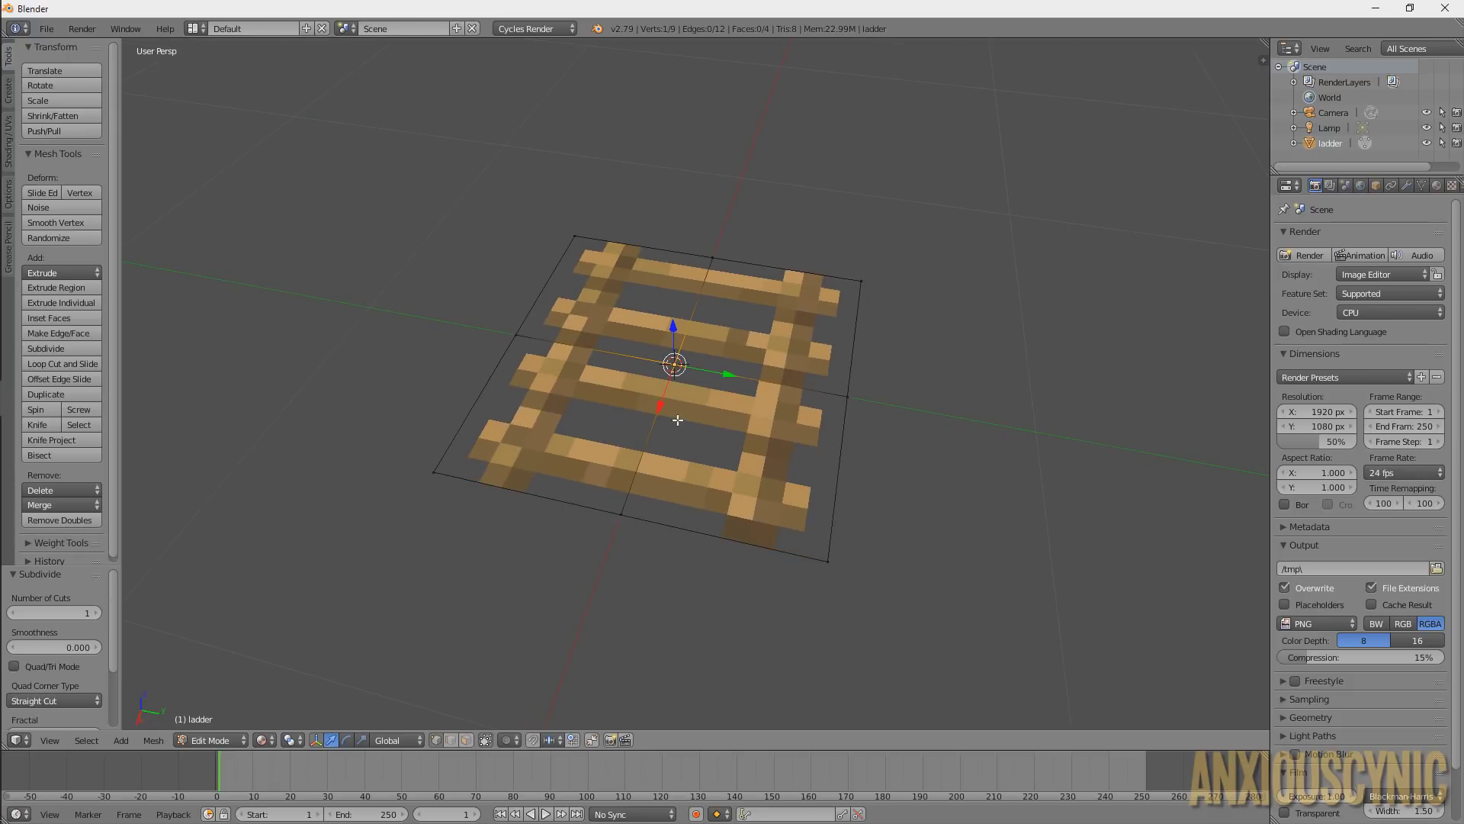
# Select the entire mesh and subdivide it three more times into a 16 by 16 grid matching the texture's pixels
pyautogui.press('a')
pyautogui.press('a')
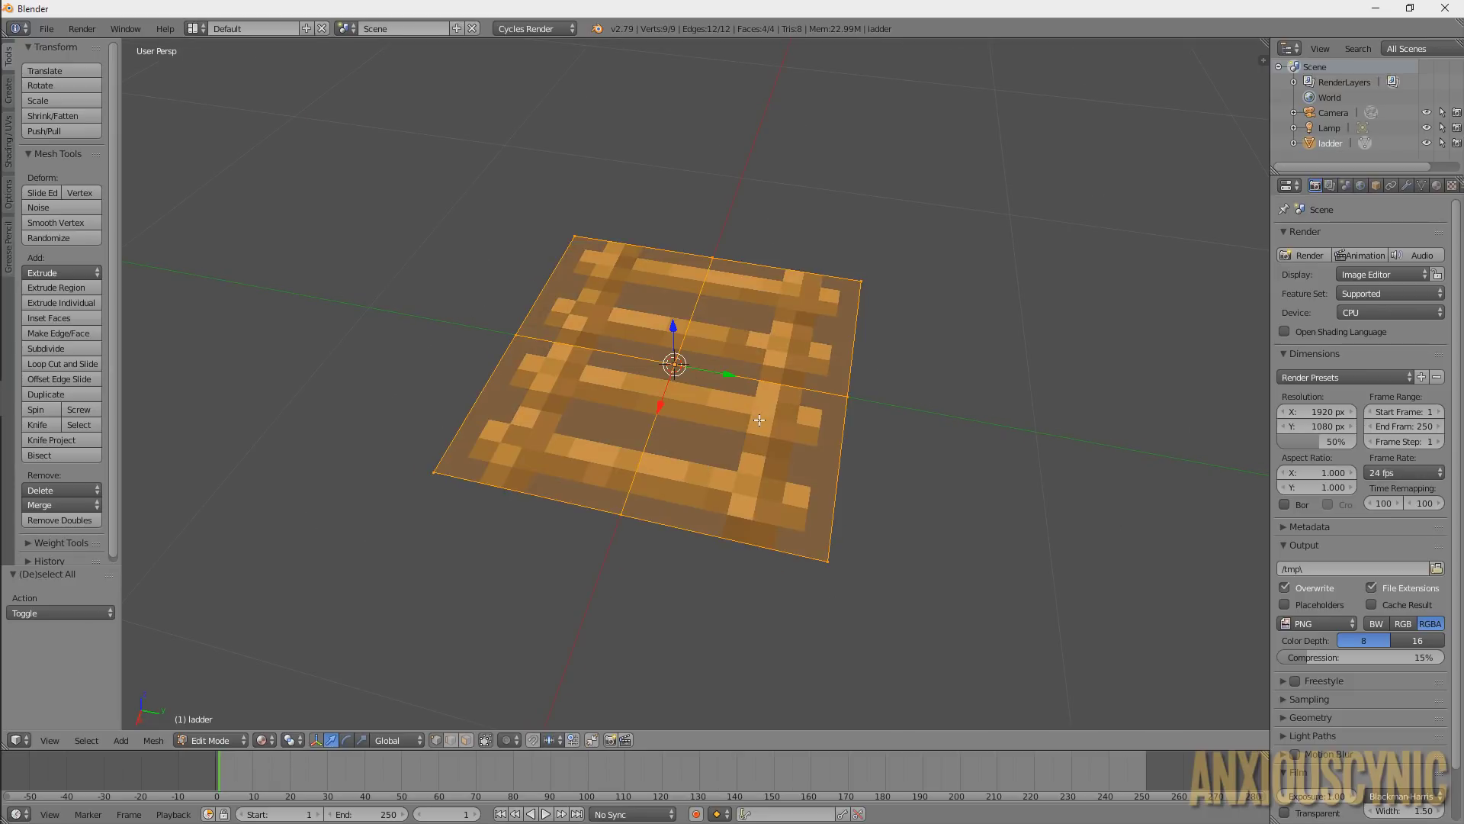
pyautogui.press('w')
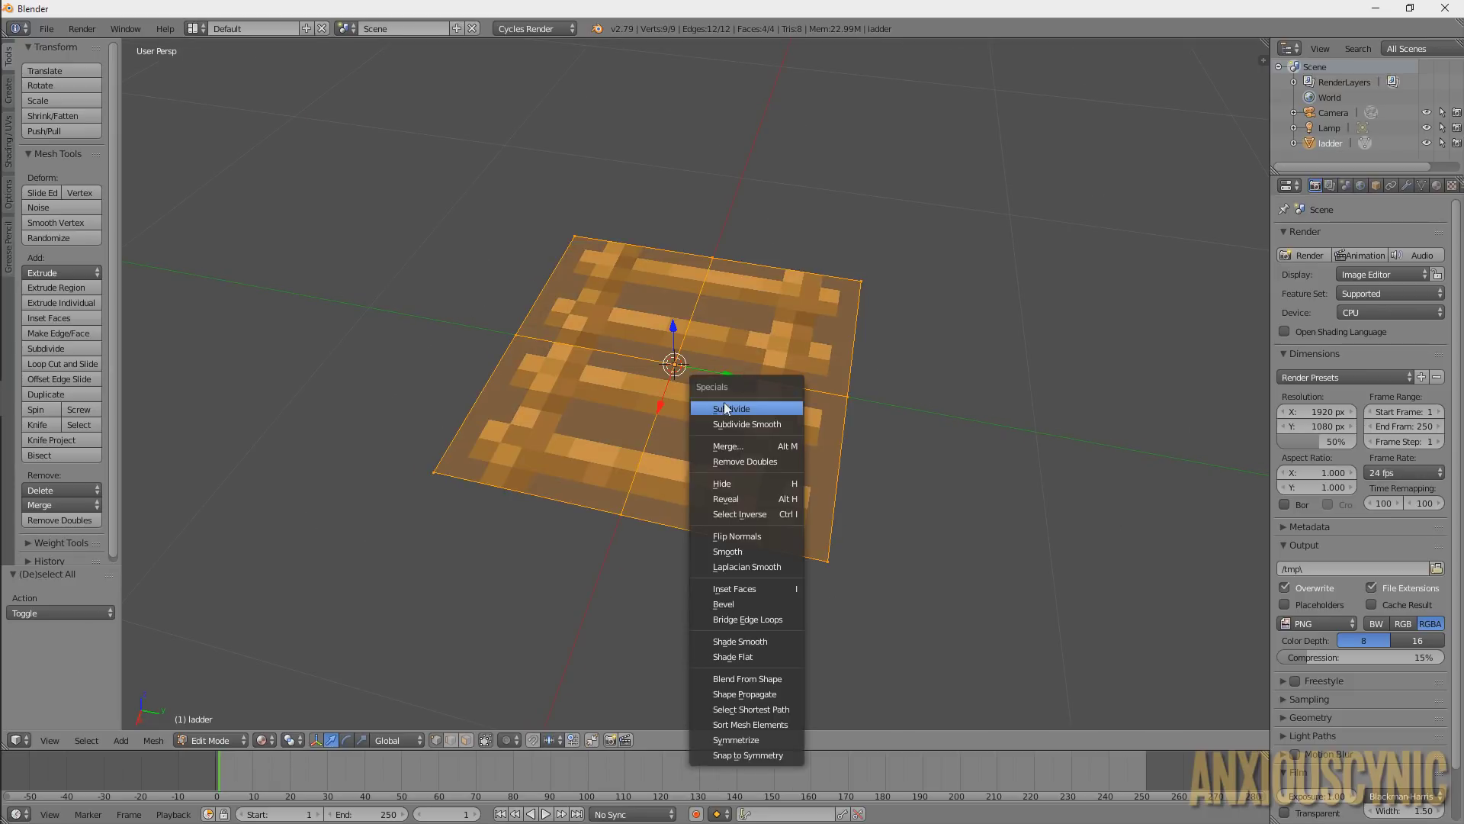
pyautogui.click(780, 401)
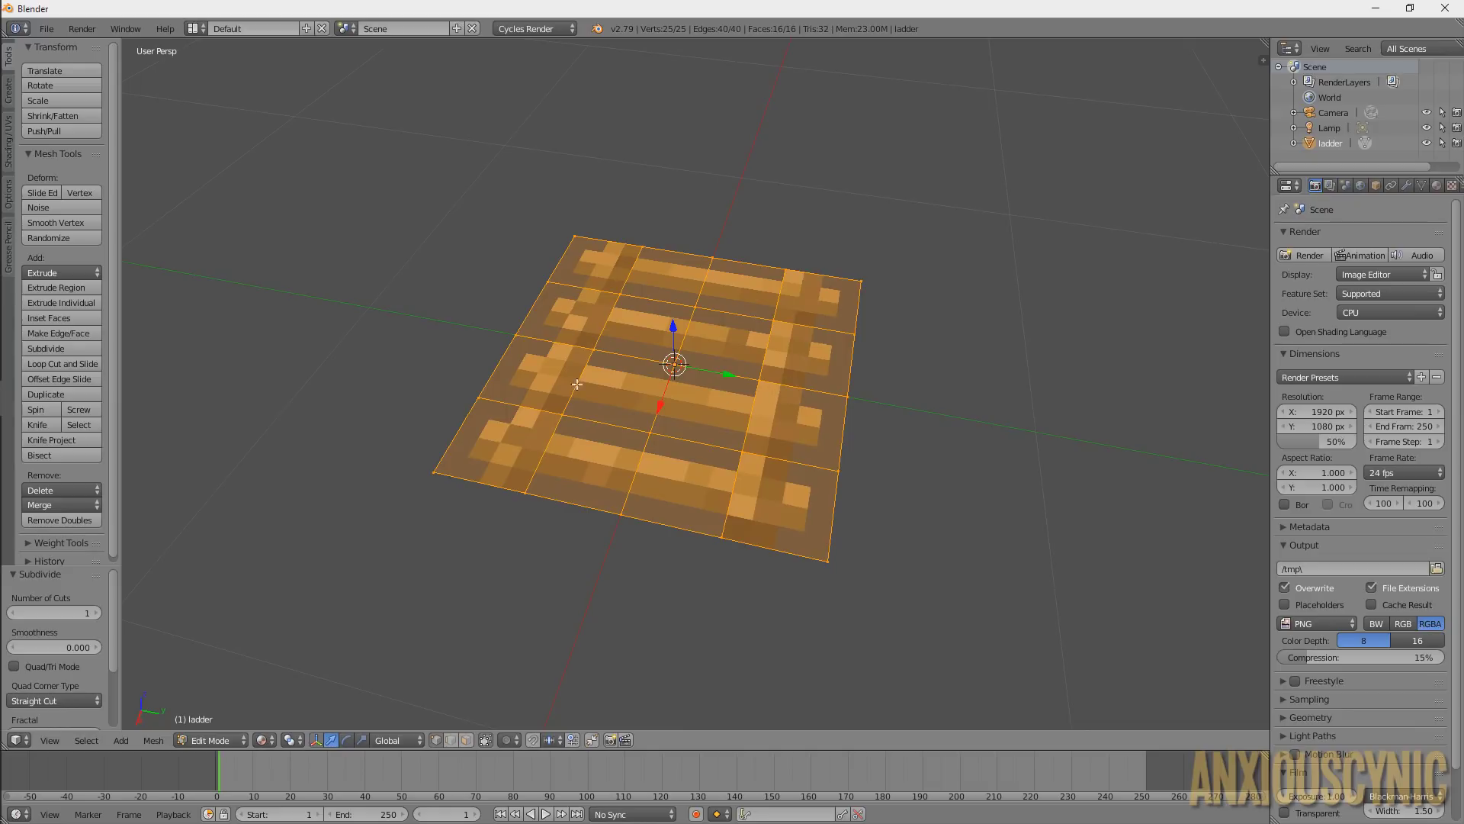
pyautogui.press('w')
pyautogui.click(632, 364)
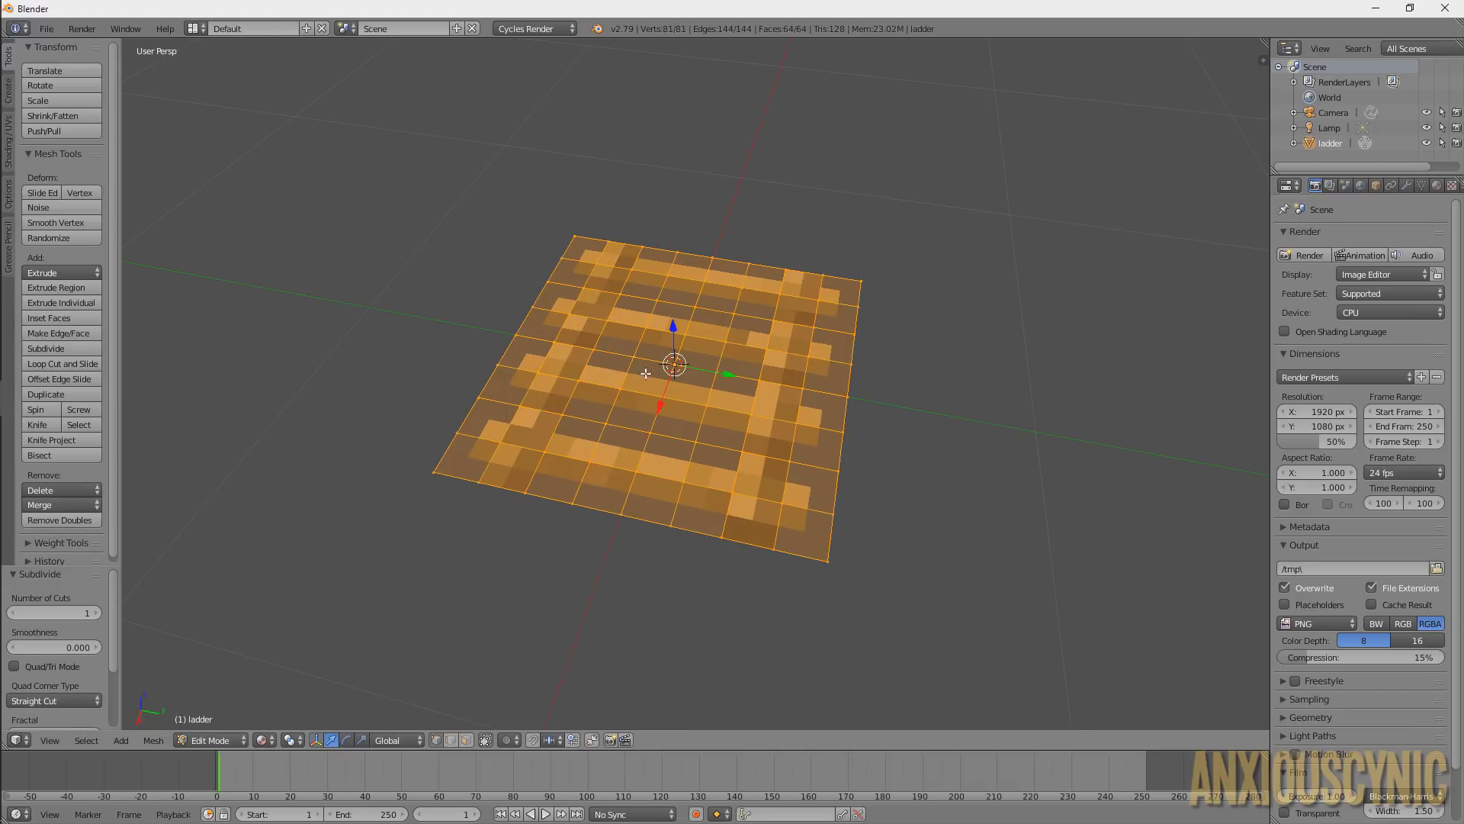
pyautogui.press('w')
pyautogui.click(631, 364)
# Delete the grid's corner vertex at the ladder's blue-handled upper end together with its two neighbours along the edges, using the Vertices option
pyautogui.moveTo(794, 398); pyautogui.dragTo(734, 482, button='middle')
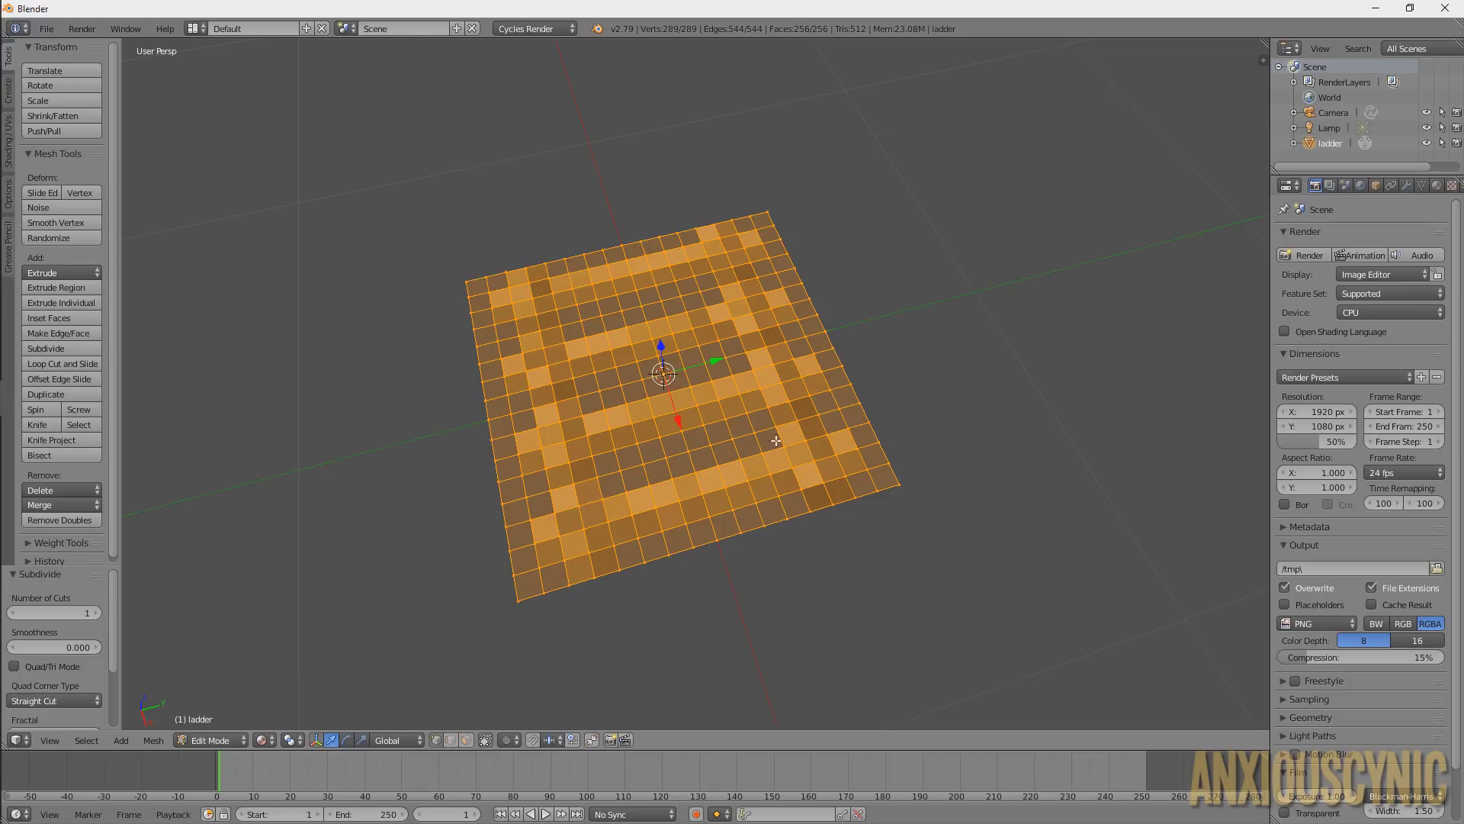
pyautogui.moveTo(775, 441); pyautogui.dragTo(803, 393, button='middle')
pyautogui.rightClick(509, 438)
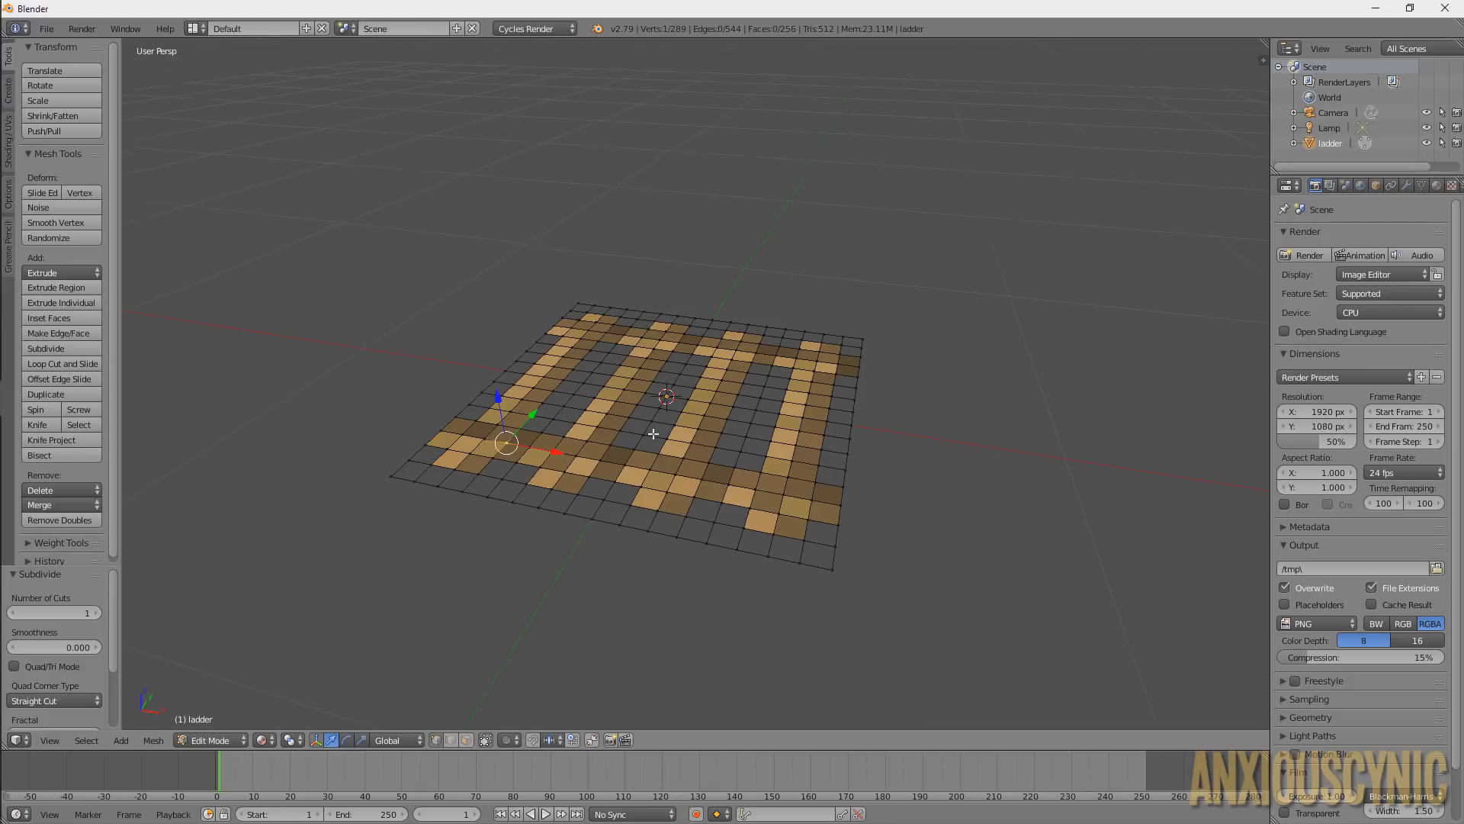
pyautogui.moveTo(509, 438); pyautogui.dragTo(565, 527, button='middle')
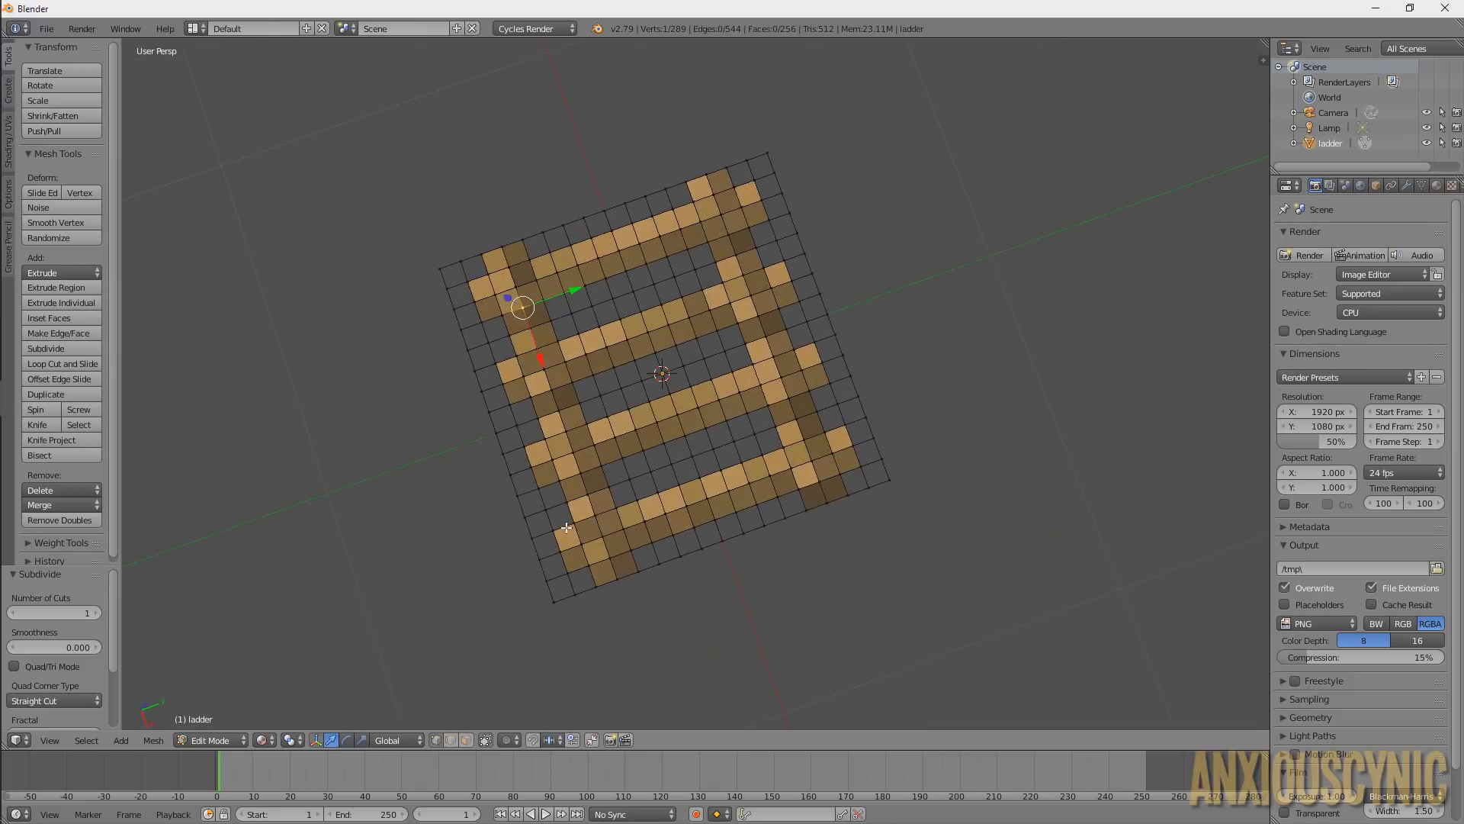
pyautogui.rightClick(441, 270)
pyautogui.keyDown('shift'); pyautogui.rightClick(462, 263); pyautogui.keyUp('shift')
pyautogui.keyDown('shift'); pyautogui.rightClick(447, 289); pyautogui.keyUp('shift')
pyautogui.press('x')
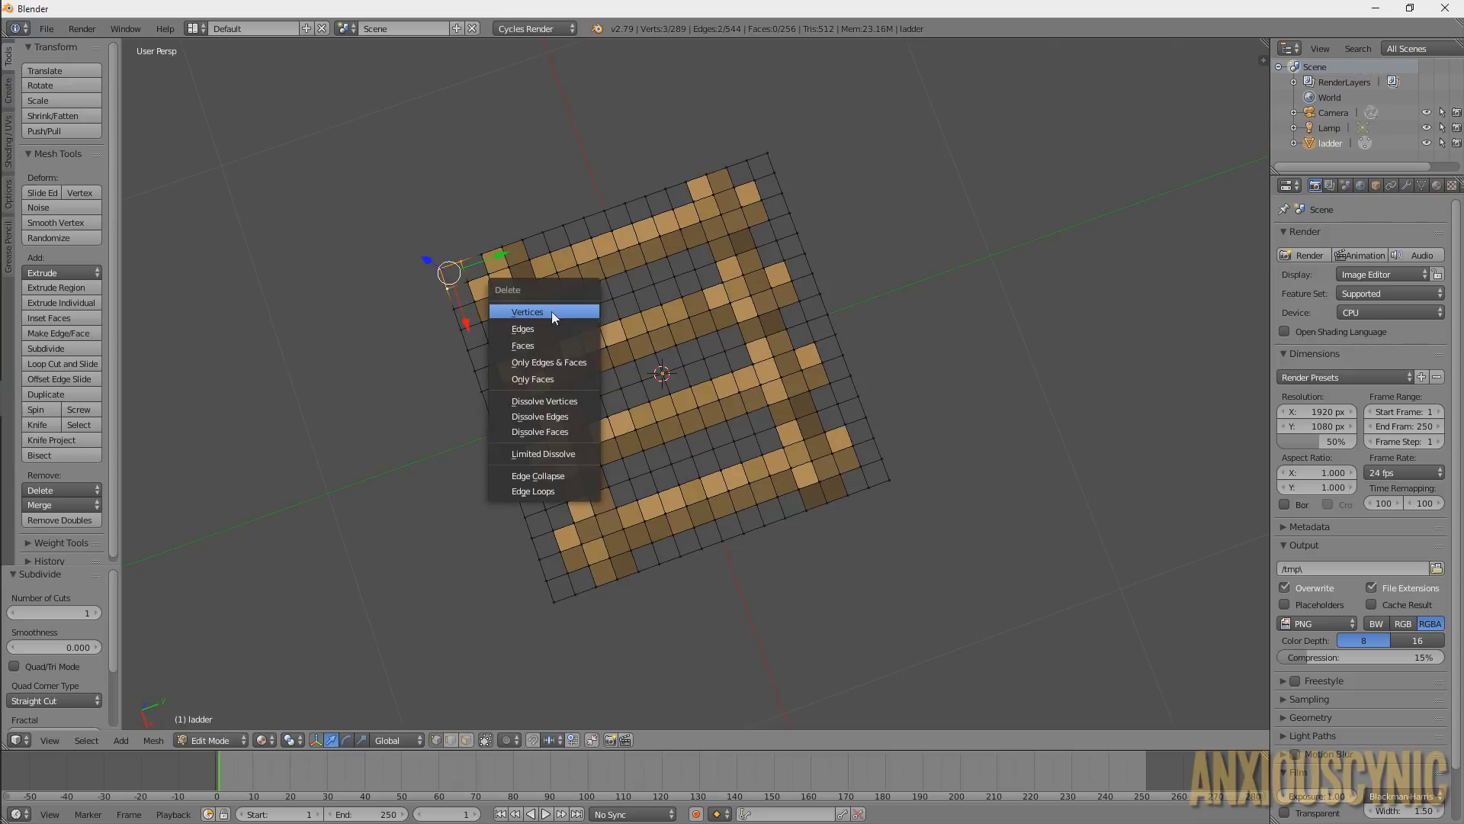
pyautogui.click(546, 310)
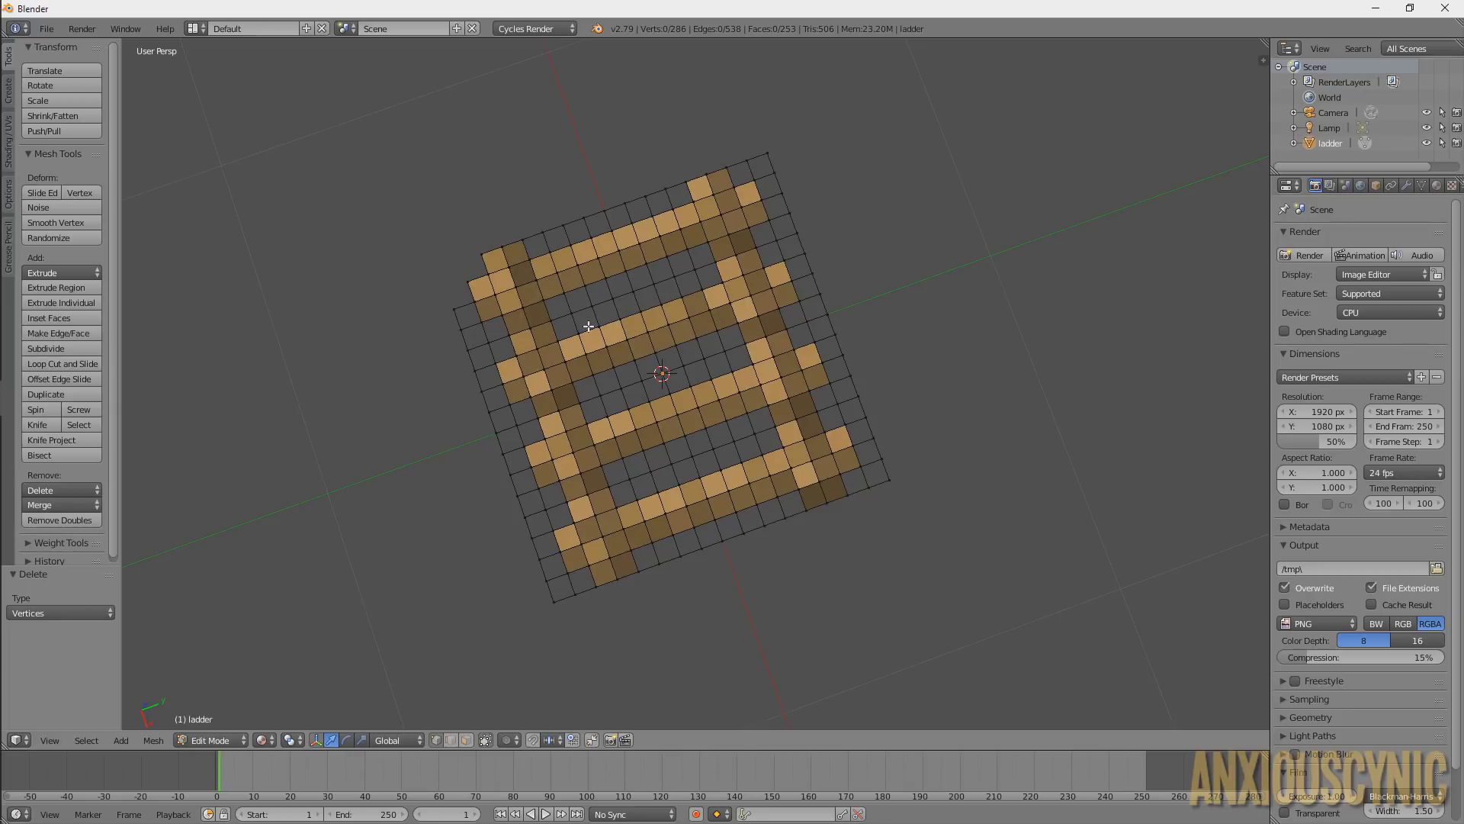
pyautogui.moveTo(763, 380); pyautogui.dragTo(379, 244, button='middle')
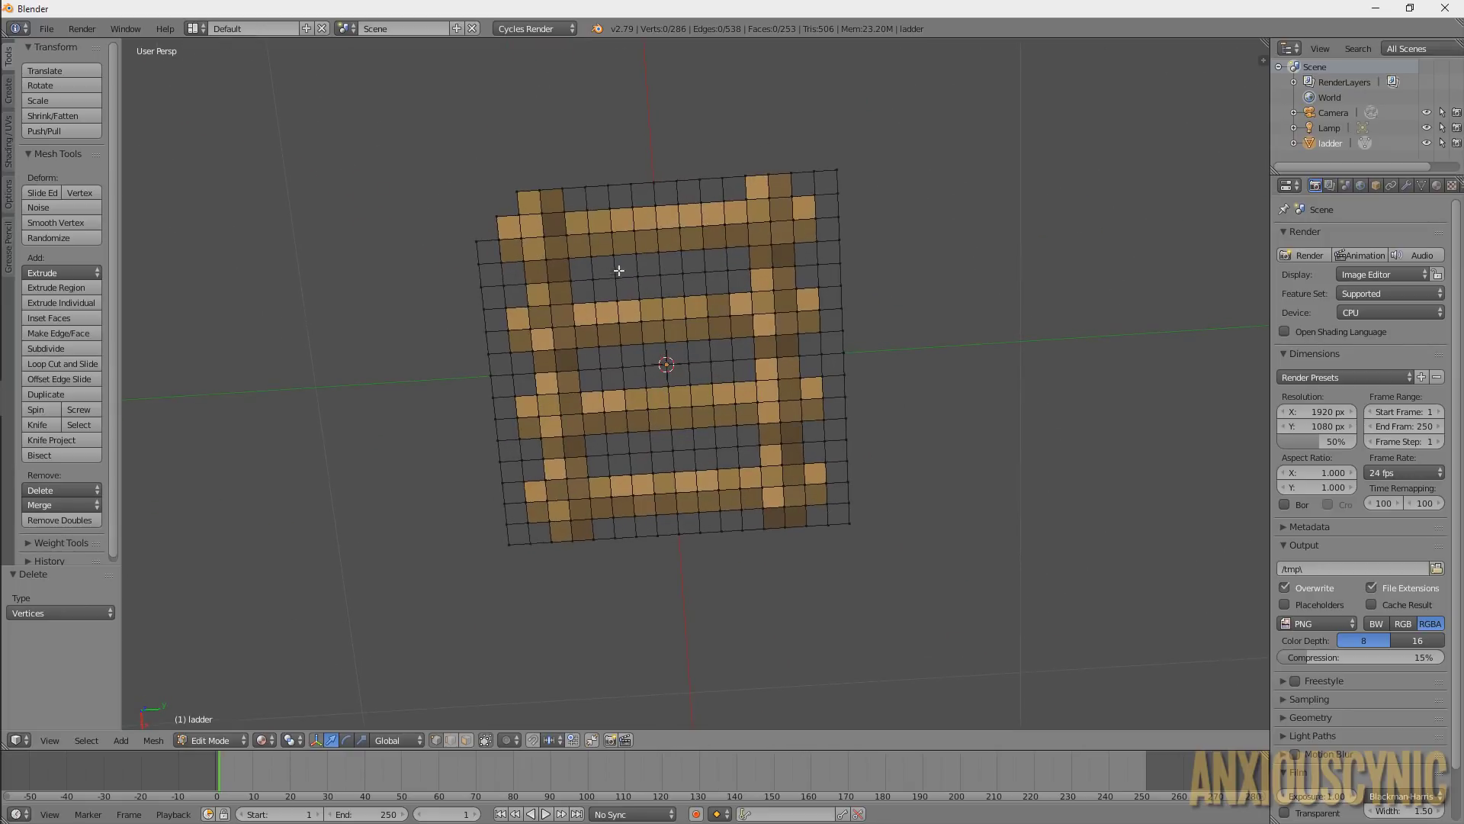
# Circle-select the vertices over the transparent pixels around the ladder's border and between its rungs and delete them with the Vertices option
pyautogui.moveTo(617, 268); pyautogui.dragTo(622, 257, button='middle')
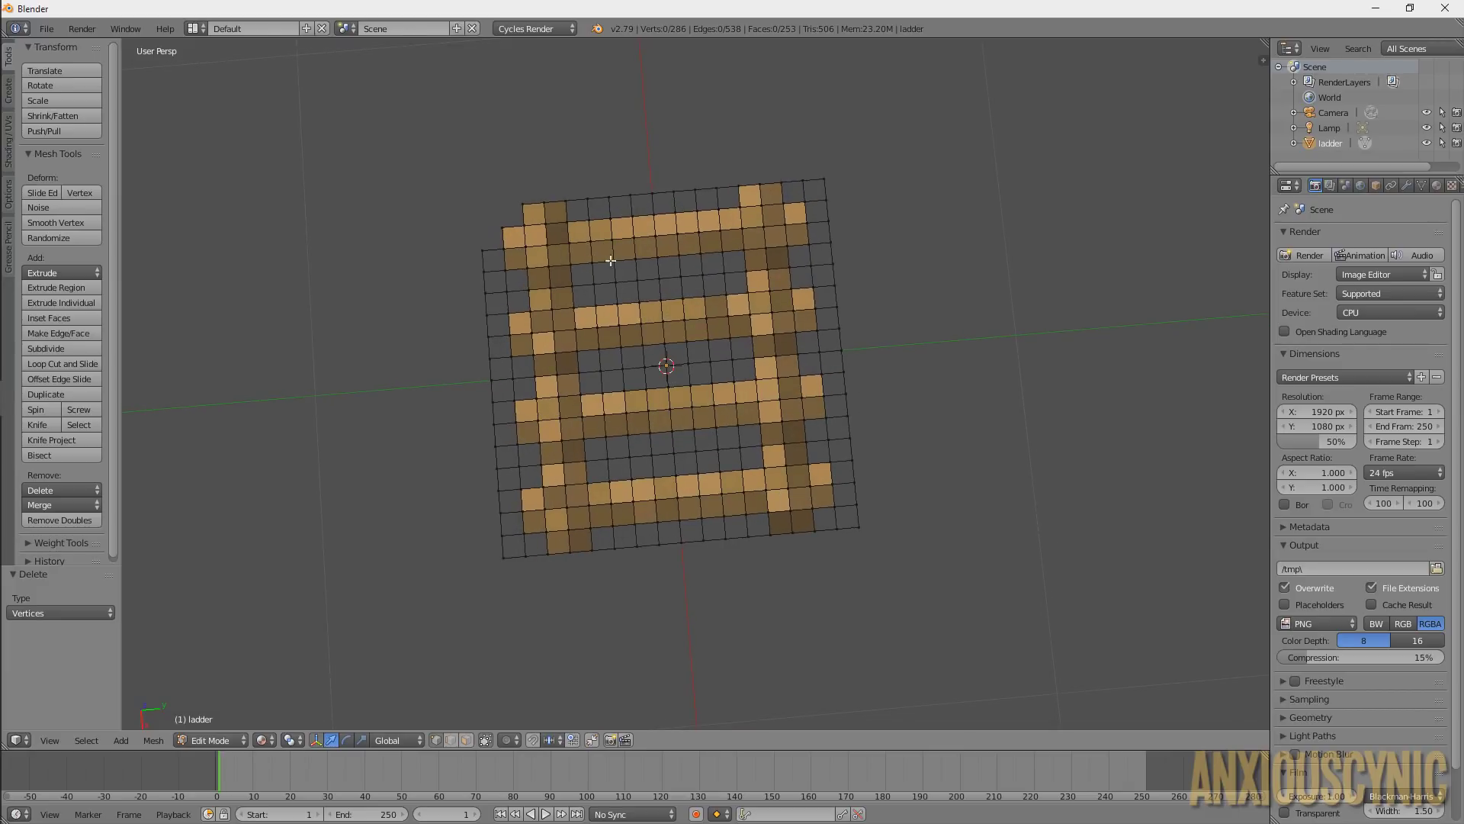
pyautogui.moveTo(534, 218); pyautogui.dragTo(542, 260, button='middle')
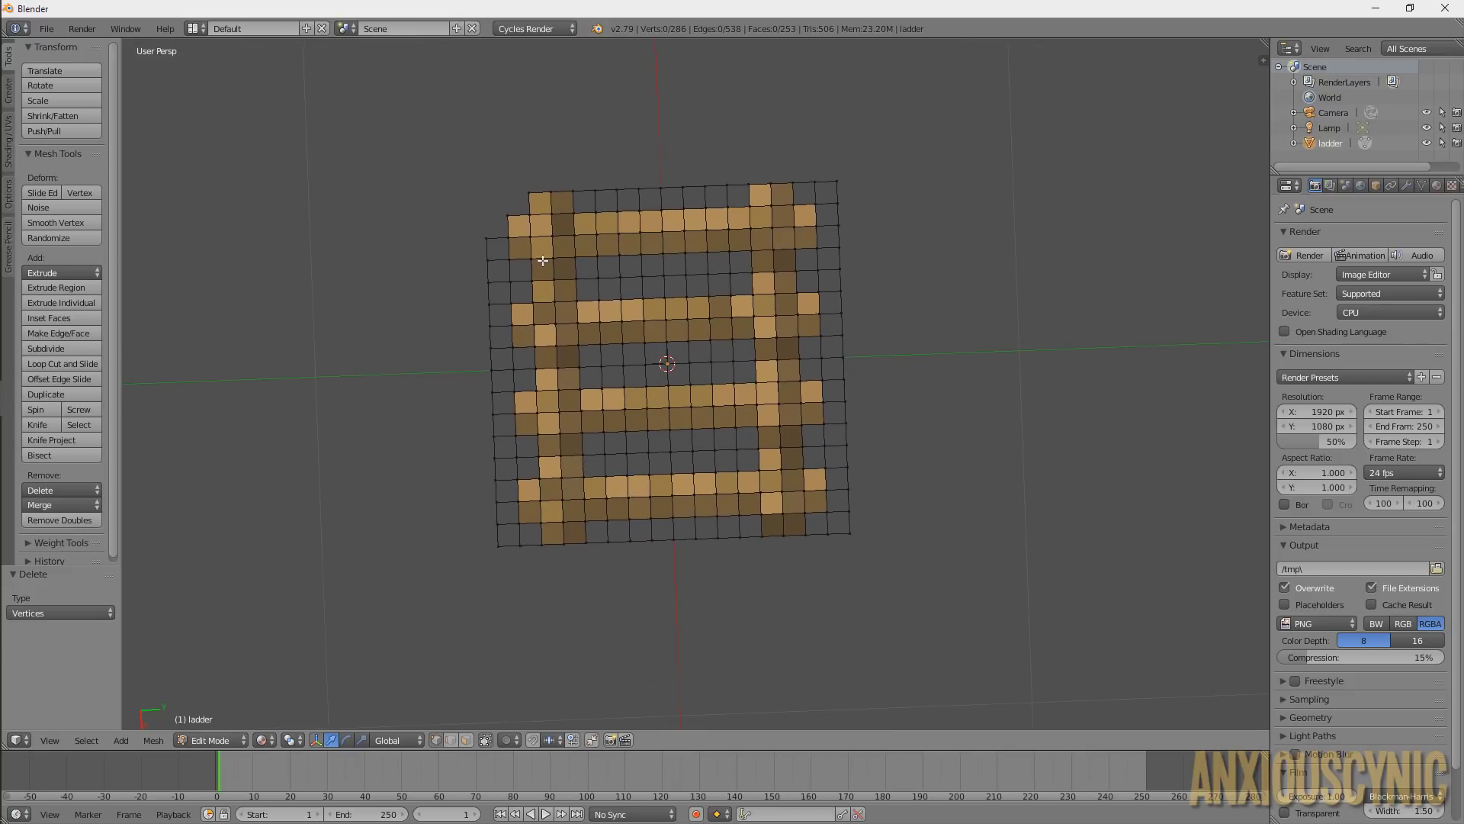
pyautogui.press('c')
pyautogui.moveTo(485, 241)
pyautogui.mouseDown()
pyautogui.moveTo(496, 283)
pyautogui.moveTo(482, 454)
pyautogui.moveTo(506, 461)
pyautogui.moveTo(489, 479)
pyautogui.moveTo(487, 546)
pyautogui.moveTo(611, 559)
pyautogui.moveTo(611, 546)
pyautogui.moveTo(867, 544)
pyautogui.moveTo(842, 543)
pyautogui.moveTo(877, 471)
pyautogui.moveTo(869, 490)
pyautogui.moveTo(829, 172)
pyautogui.mouseUp()
pyautogui.moveTo(850, 303)
pyautogui.mouseDown()
pyautogui.moveTo(855, 405)
pyautogui.moveTo(867, 393)
pyautogui.moveTo(852, 354)
pyautogui.moveTo(835, 352)
pyautogui.moveTo(844, 444)
pyautogui.mouseUp()
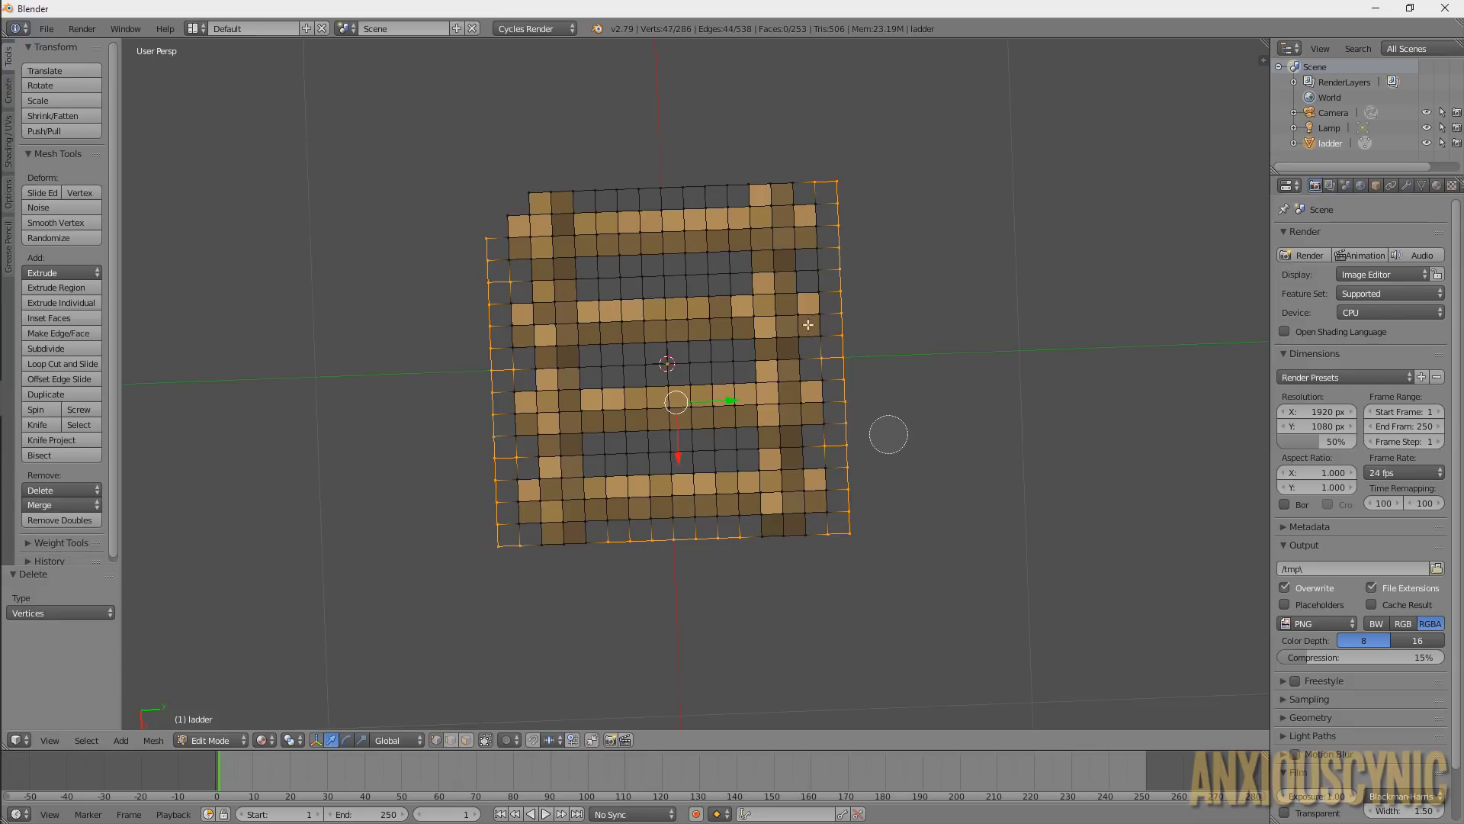
pyautogui.moveTo(701, 169)
pyautogui.mouseDown()
pyautogui.moveTo(605, 180)
pyautogui.moveTo(650, 192)
pyautogui.moveTo(581, 172)
pyautogui.moveTo(677, 202)
pyautogui.moveTo(568, 190)
pyautogui.mouseUp()
pyautogui.moveTo(568, 189); pyautogui.dragTo(564, 196, button='middle')
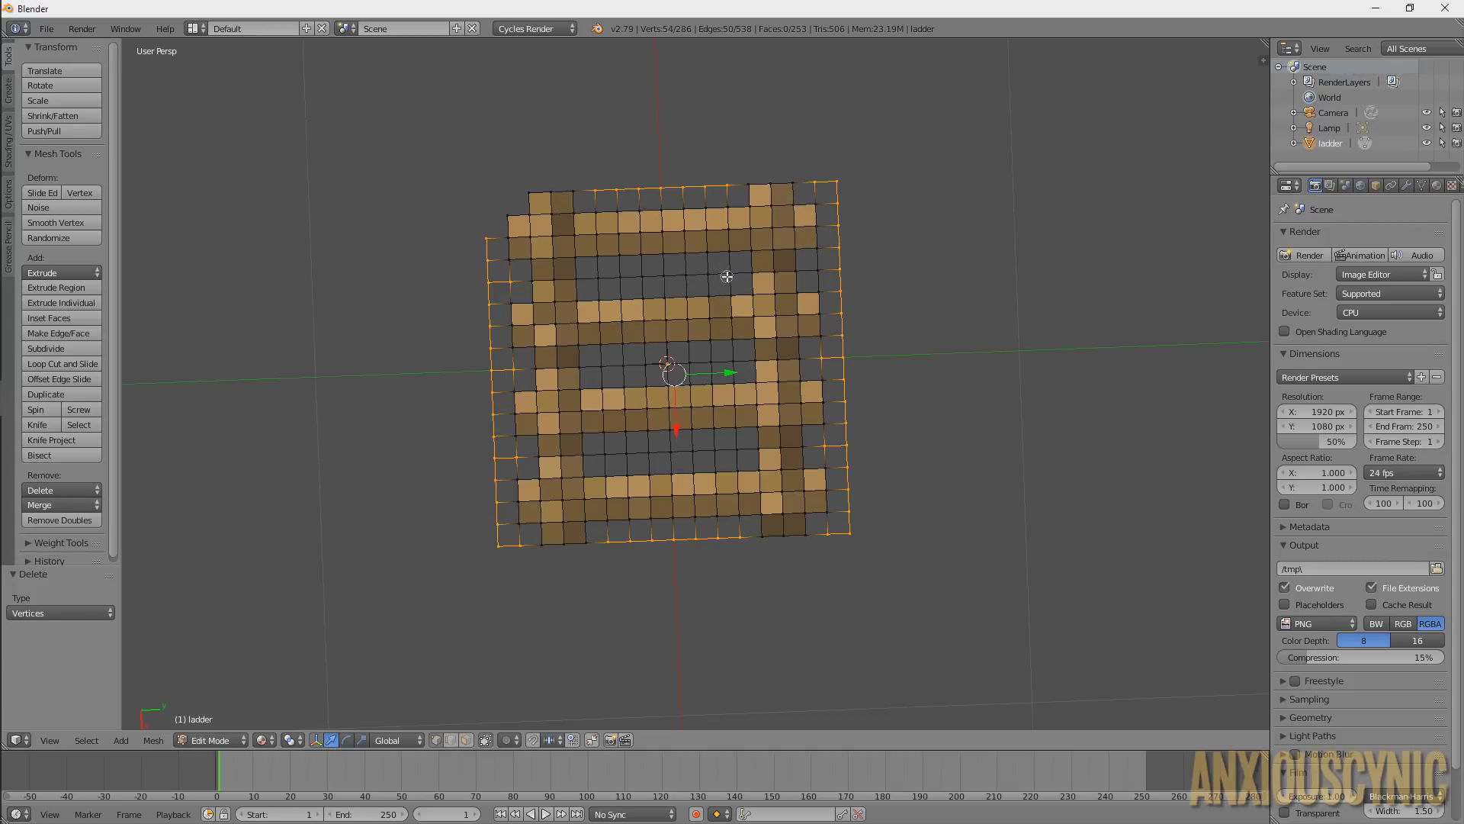
pyautogui.scroll(-2, 727, 276)
pyautogui.scroll(3, 727, 276)
pyautogui.click(725, 275)
pyautogui.moveTo(725, 274)
pyautogui.mouseDown()
pyautogui.moveTo(602, 277)
pyautogui.moveTo(1014, 309)
pyautogui.mouseUp()
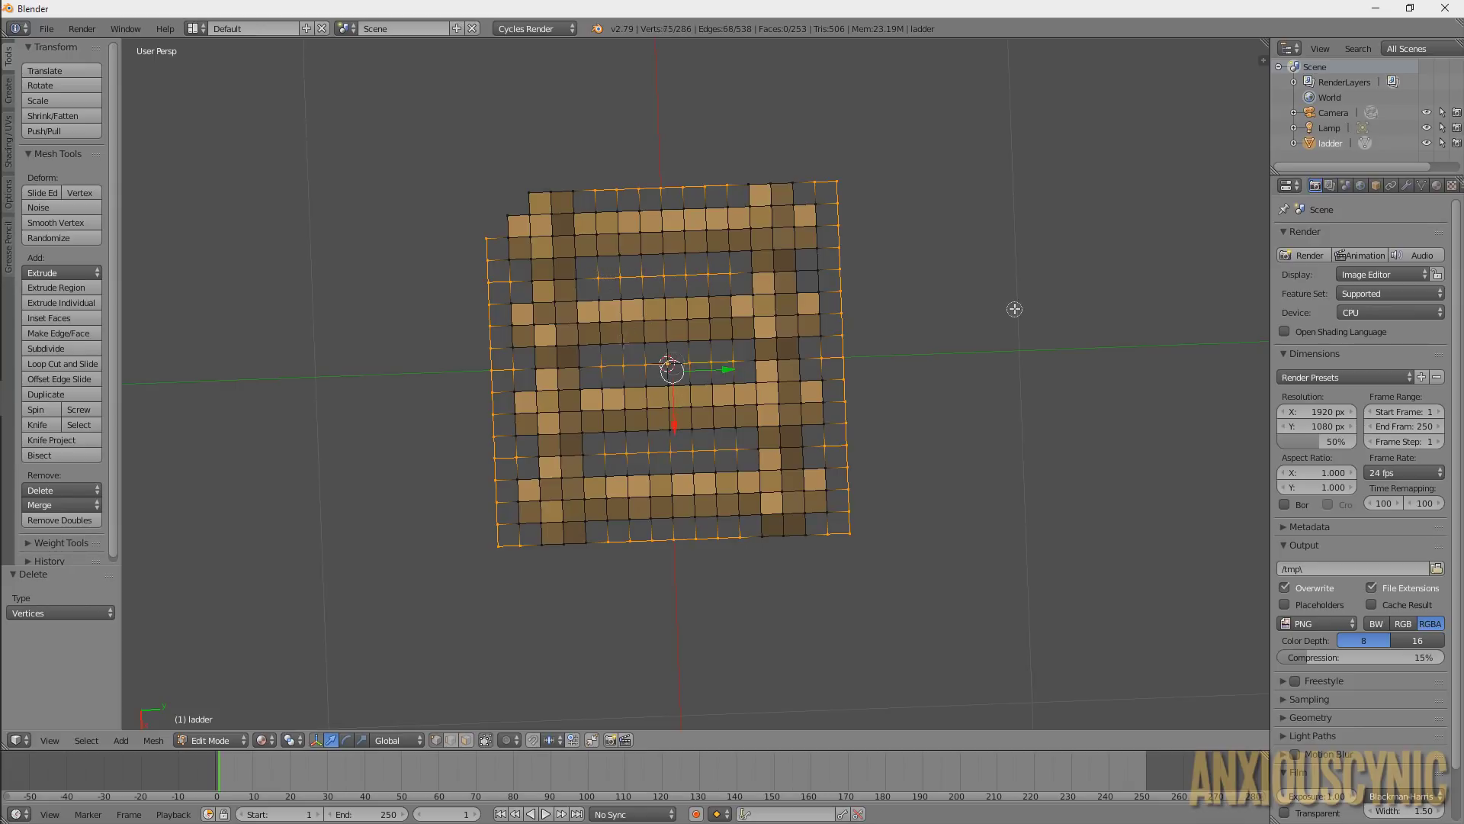
pyautogui.click(817, 272)
pyautogui.press('x')
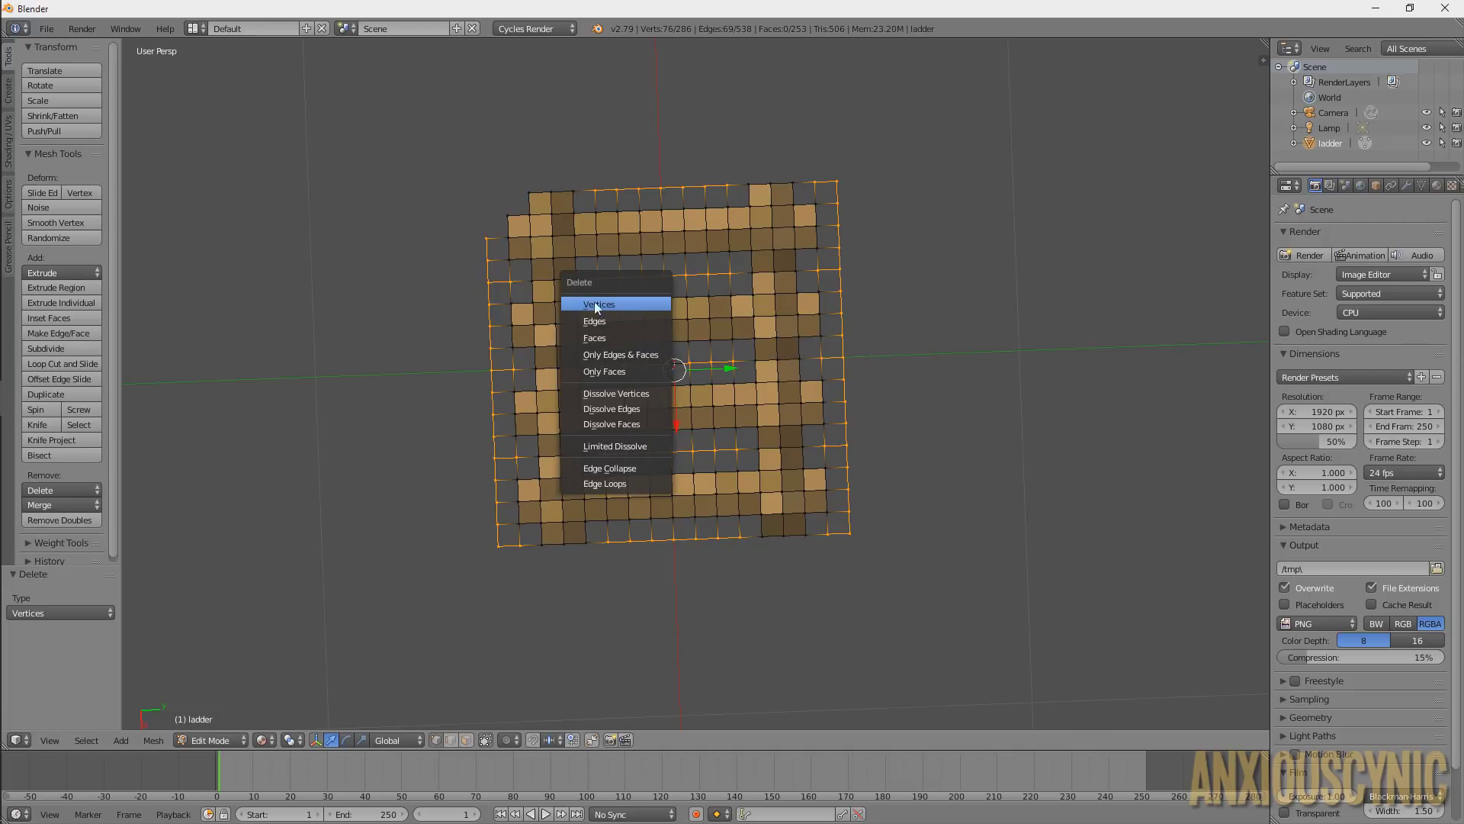
pyautogui.press('x')
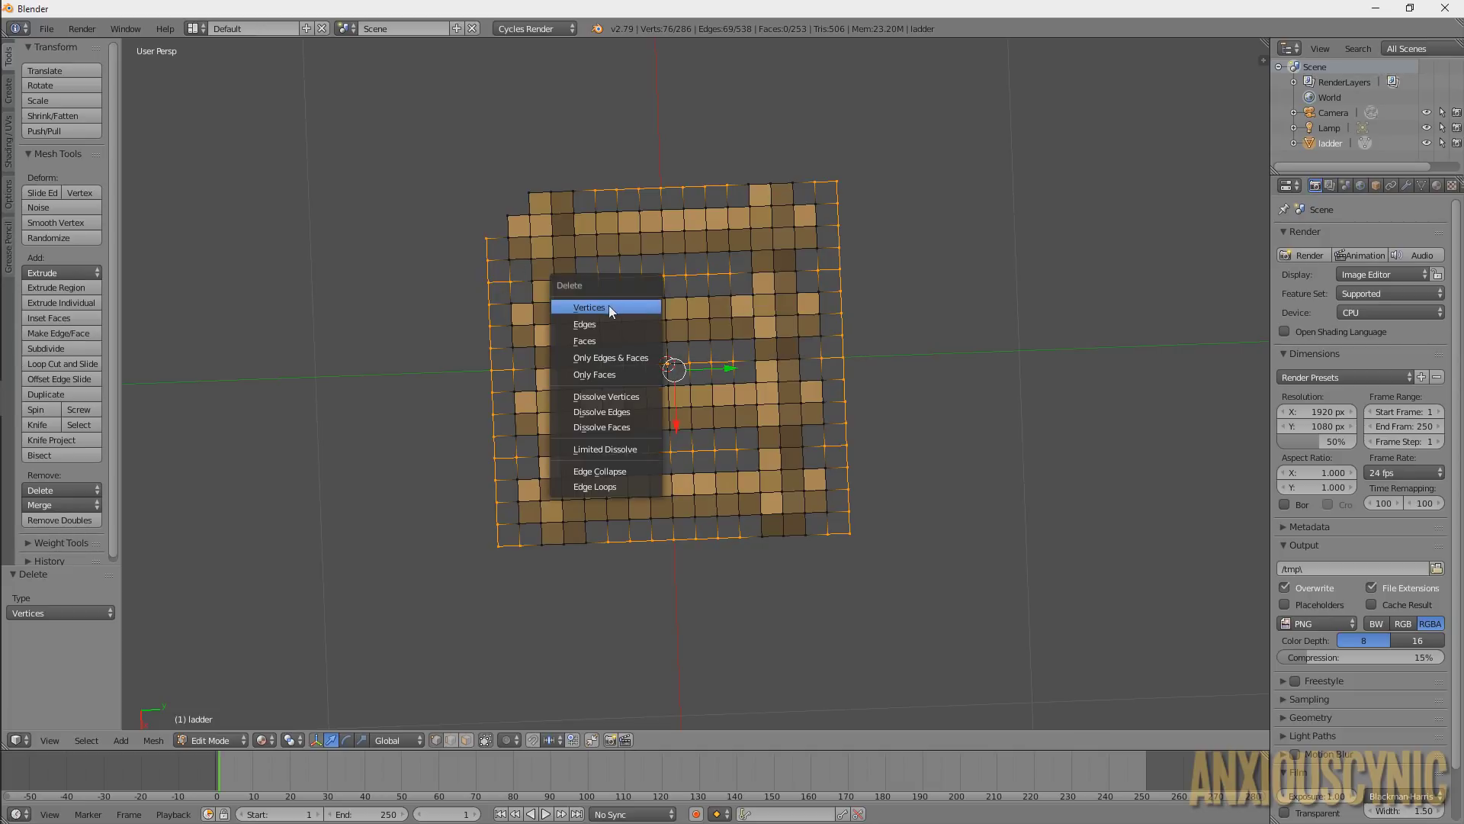
pyautogui.click(608, 305)
# Examine the cut-out ladder mesh from several angles in both Object Mode and Edit Mode
pyautogui.moveTo(808, 298); pyautogui.dragTo(860, 295, button='middle')
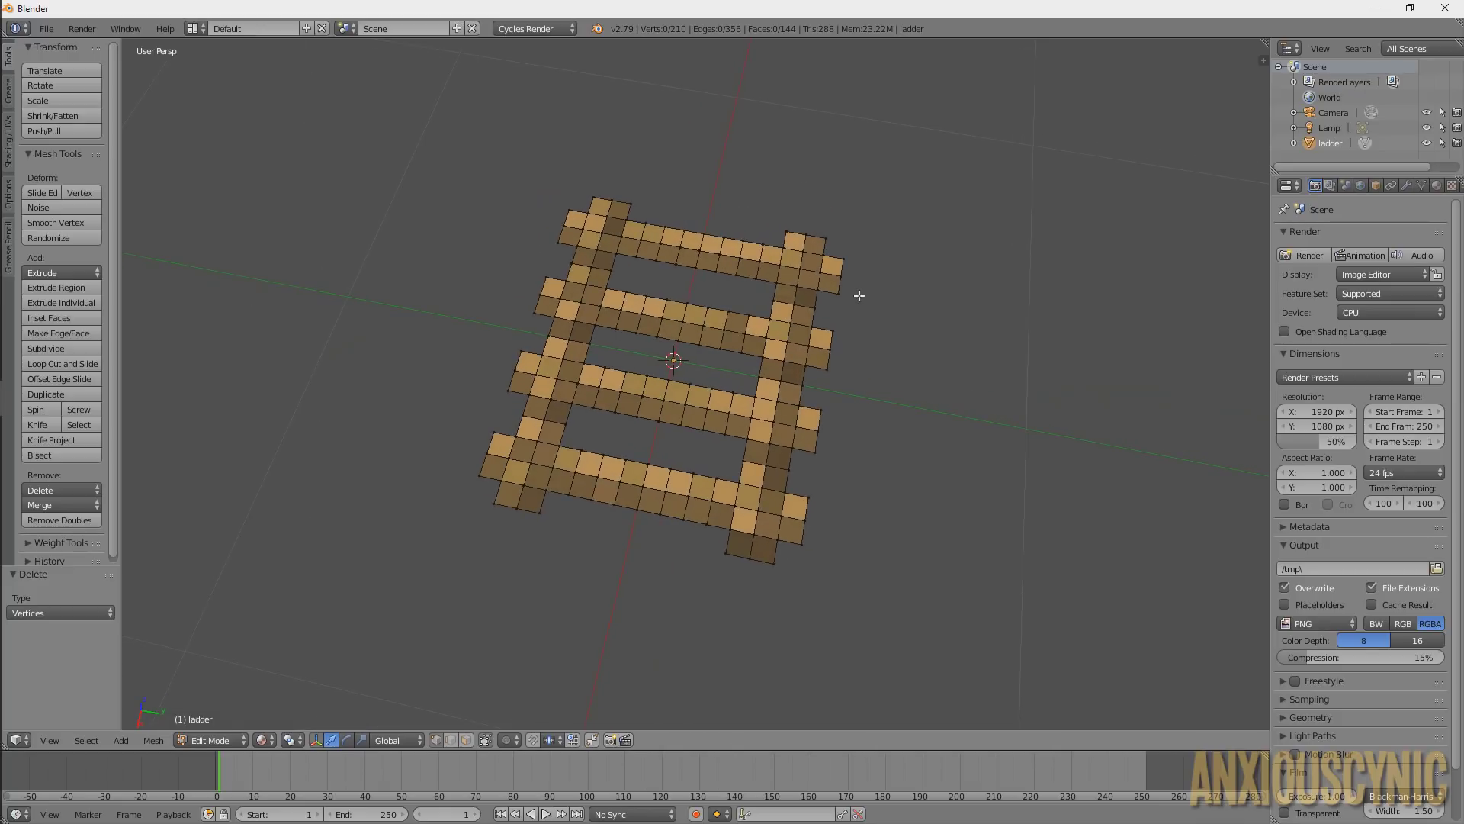
pyautogui.press('Tab')
pyautogui.moveTo(867, 346); pyautogui.dragTo(629, 242, button='middle')
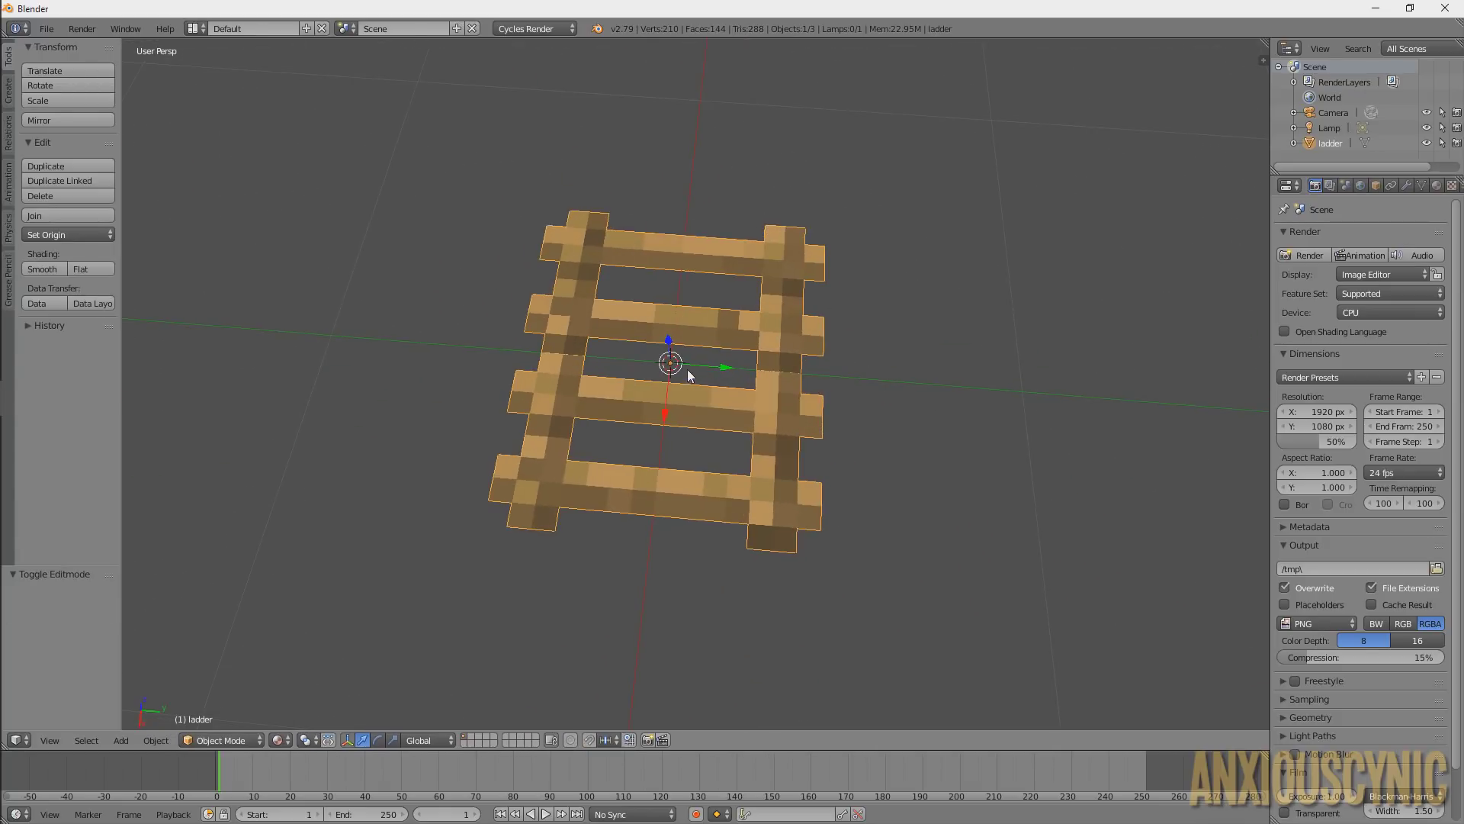
pyautogui.press('Tab')
pyautogui.moveTo(688, 369); pyautogui.dragTo(829, 428, button='middle')
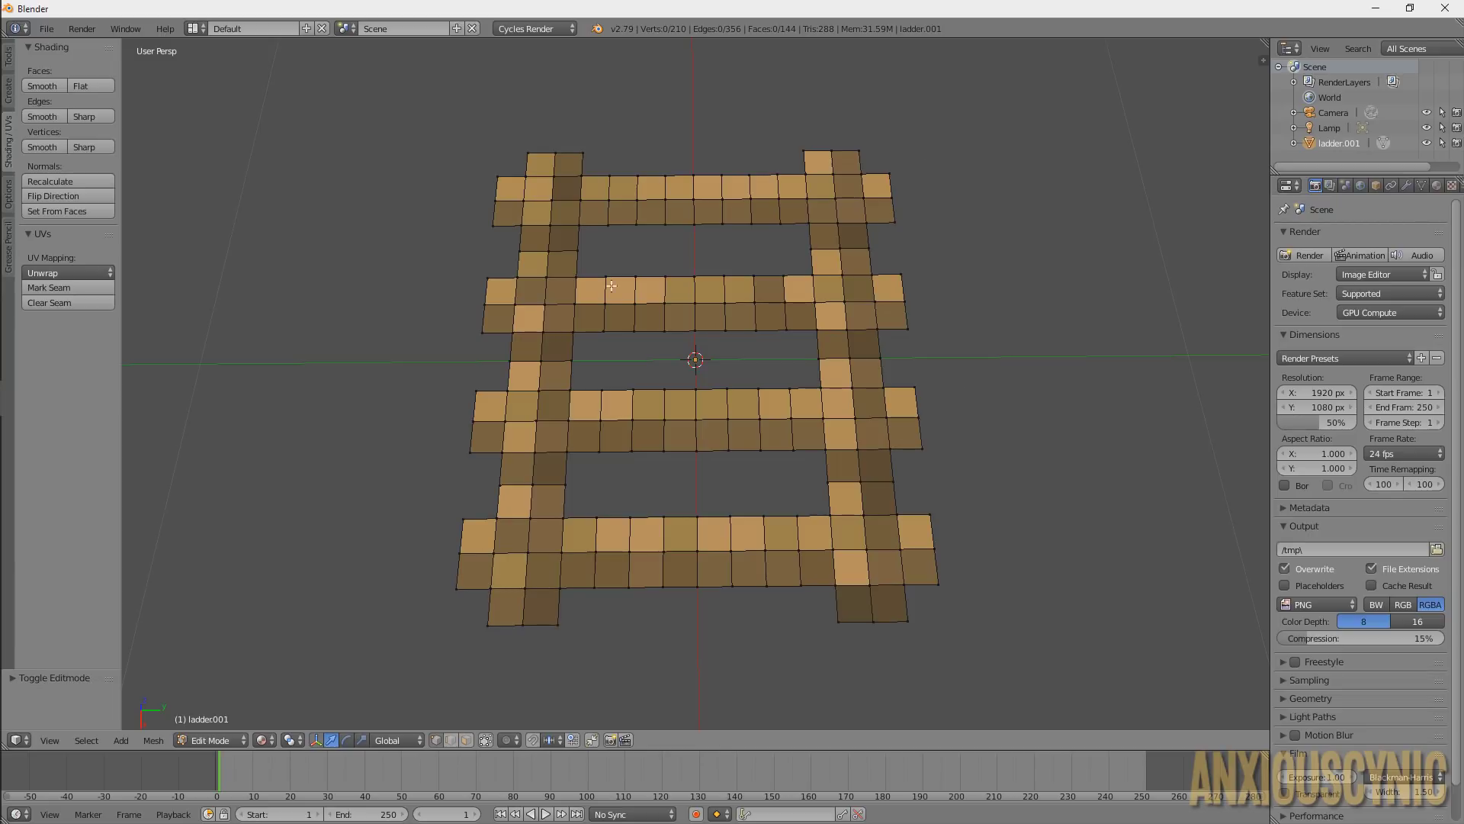
pyautogui.press('Tab')
pyautogui.moveTo(844, 288); pyautogui.dragTo(877, 301, button='middle')
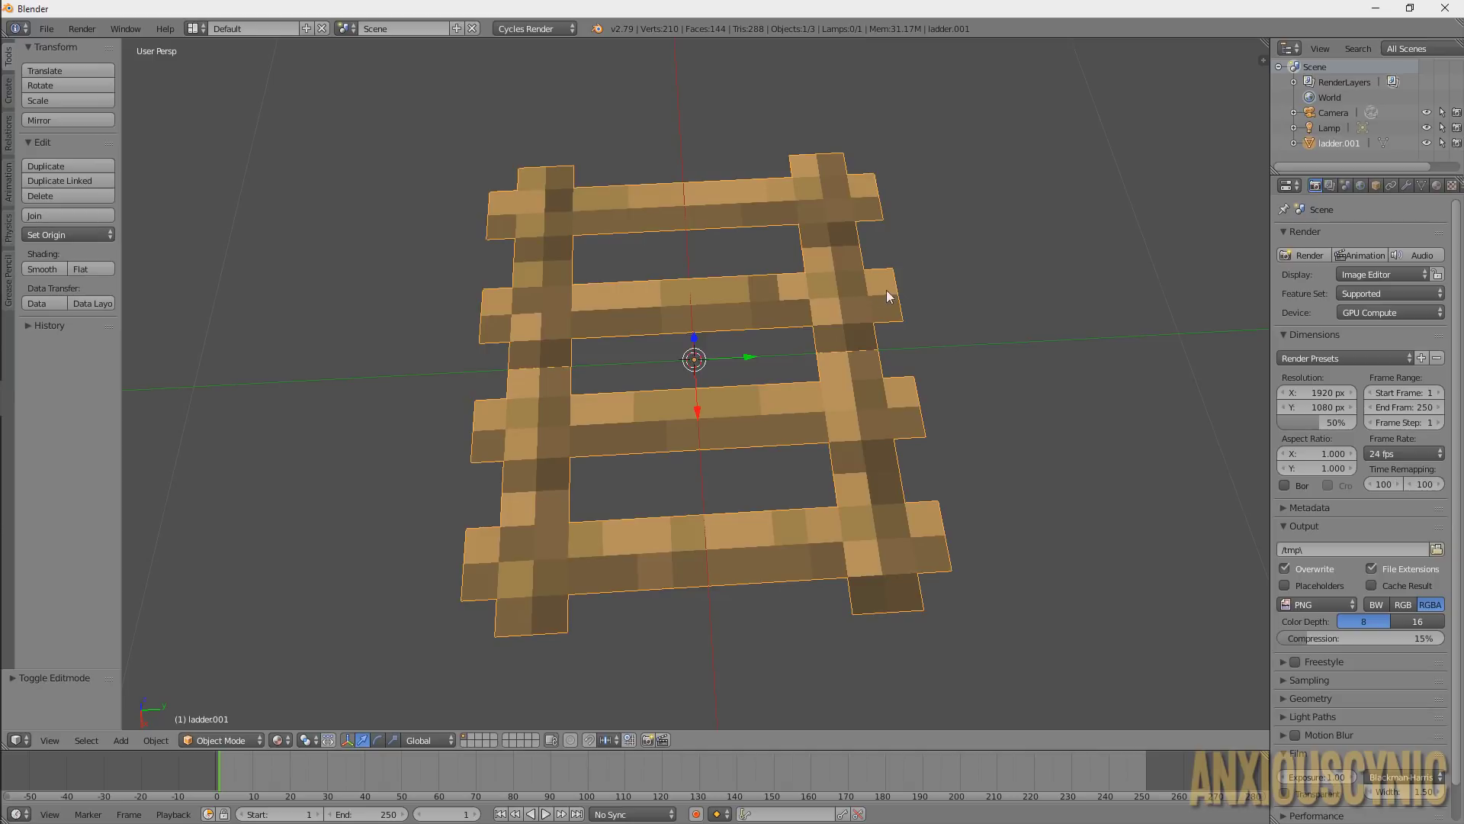
pyautogui.moveTo(964, 290); pyautogui.dragTo(953, 328, button='middle')
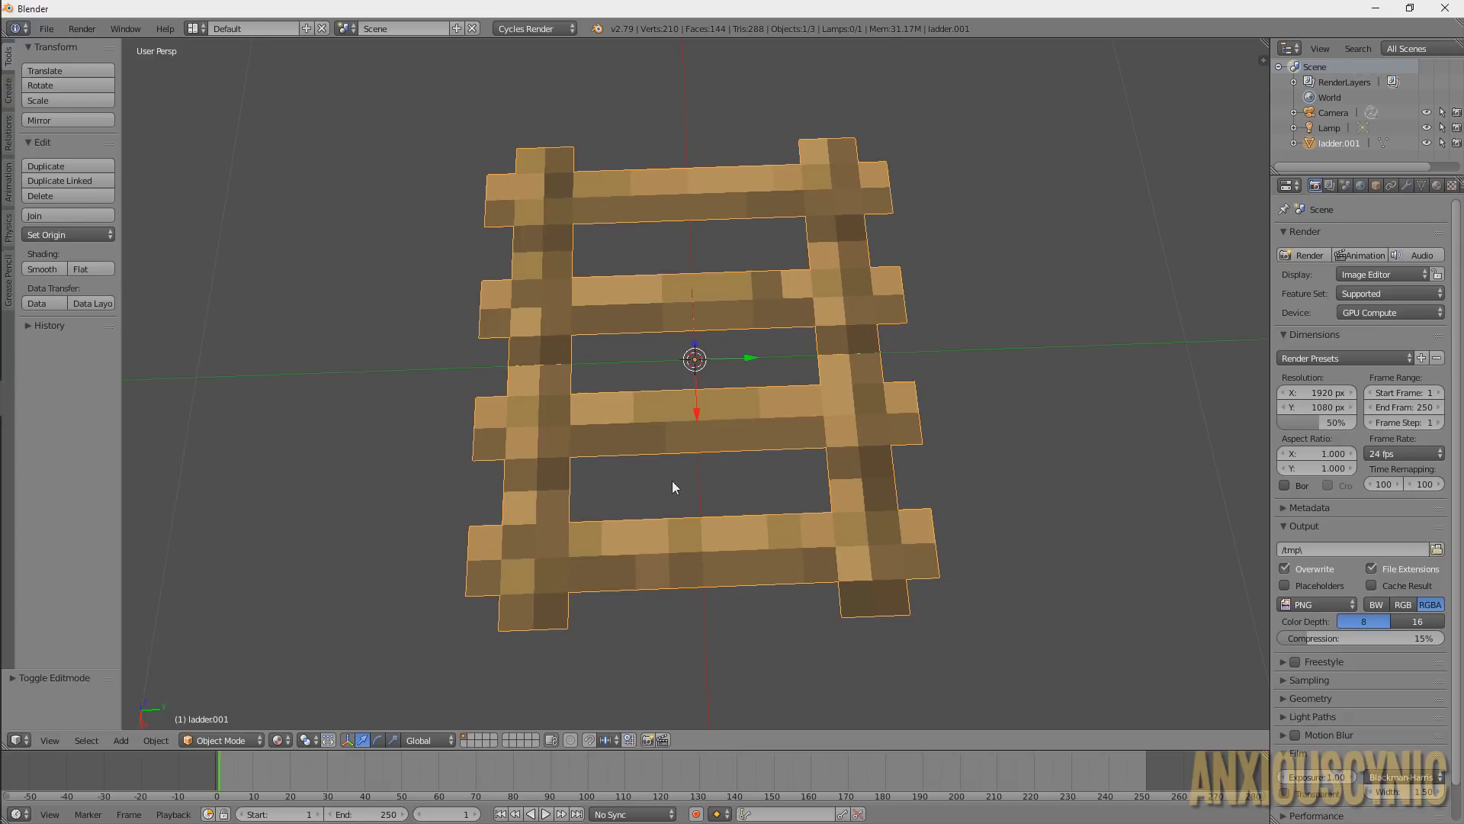
pyautogui.press('Tab')
pyautogui.press('a')
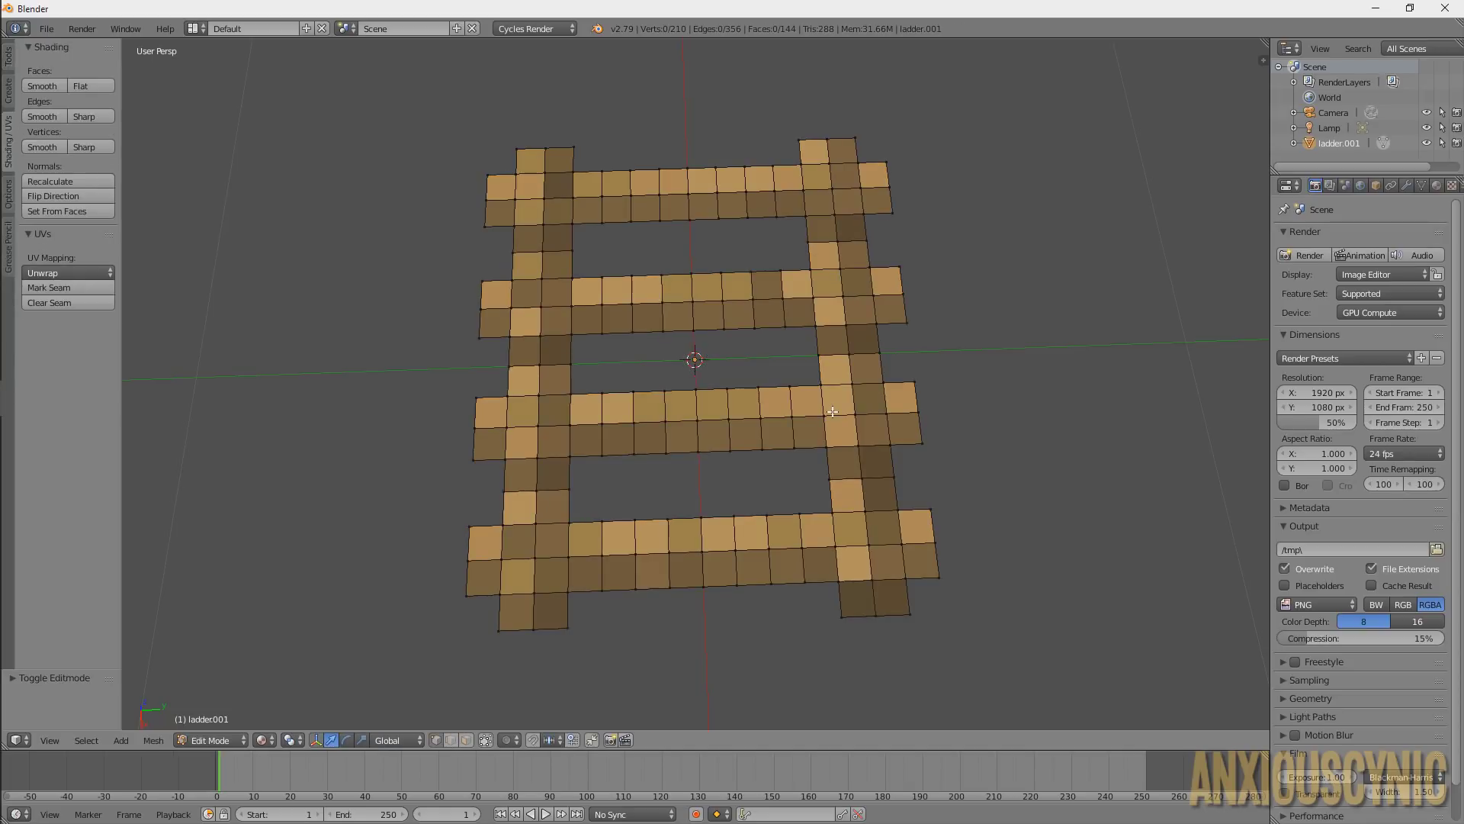
pyautogui.press('Tab')
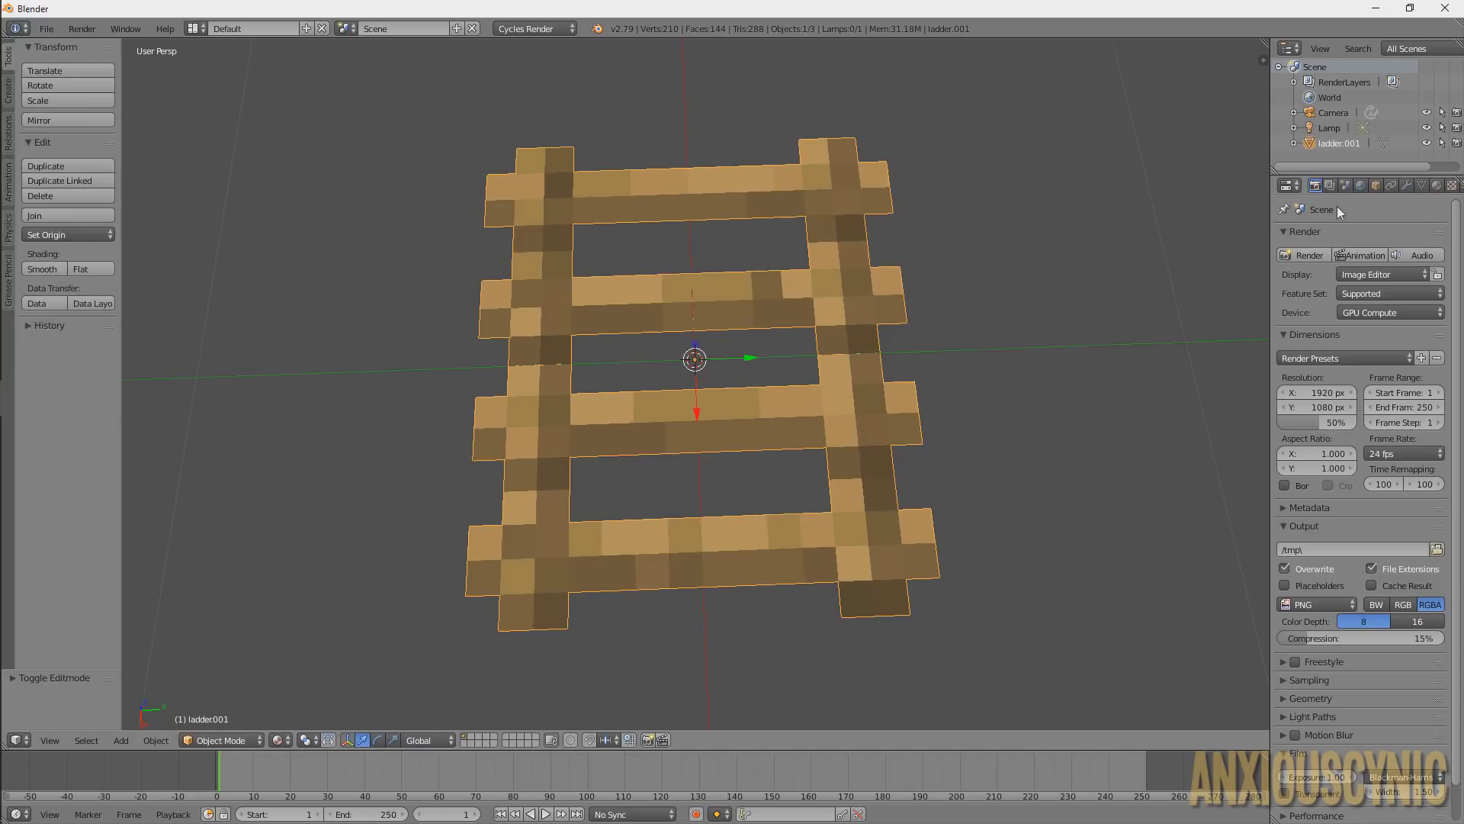
# Add a Solidify modifier to the ladder and raise its thickness to 0.0910
pyautogui.click(1406, 185)
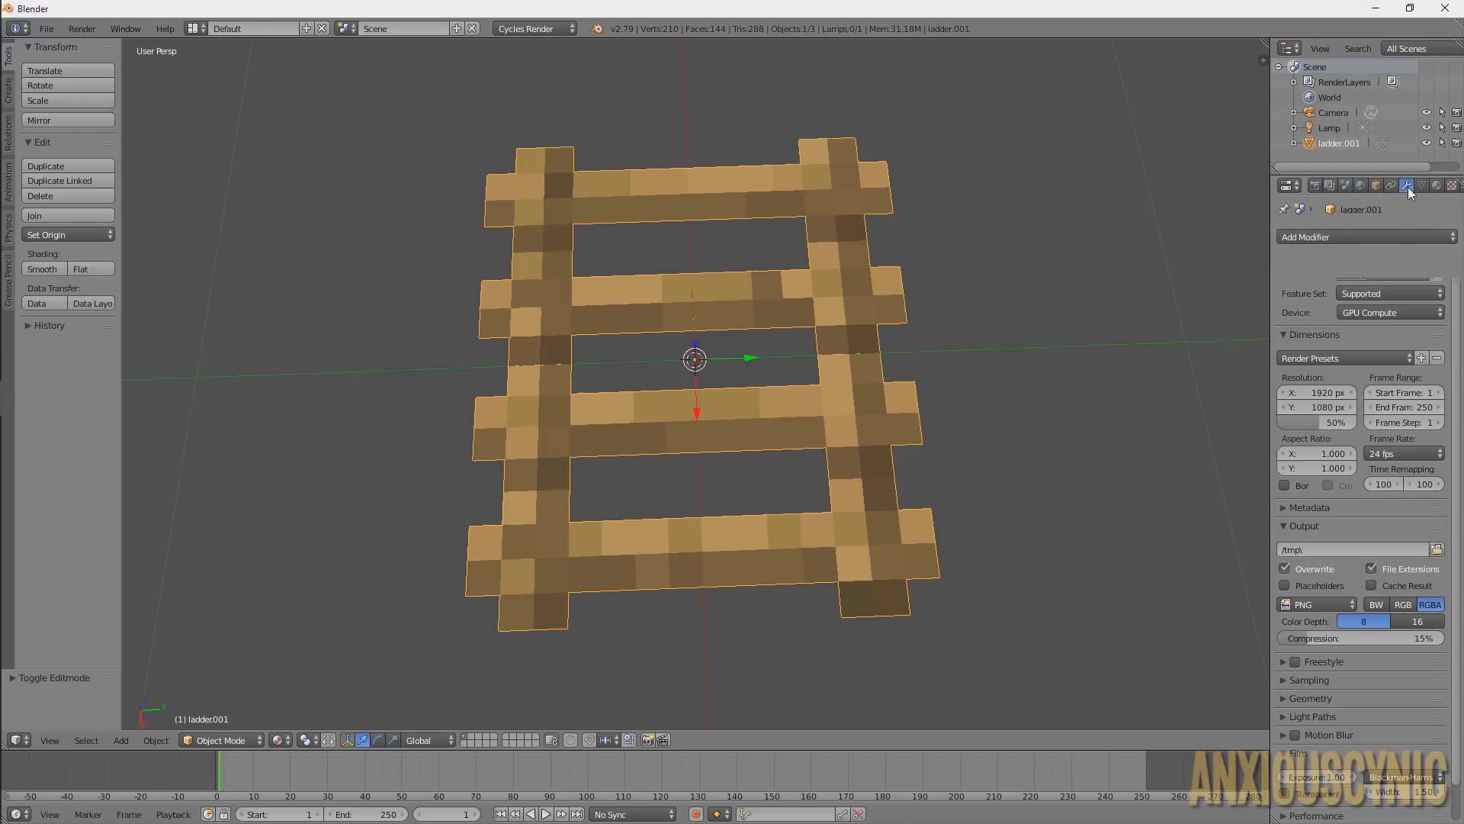
pyautogui.click(1369, 235)
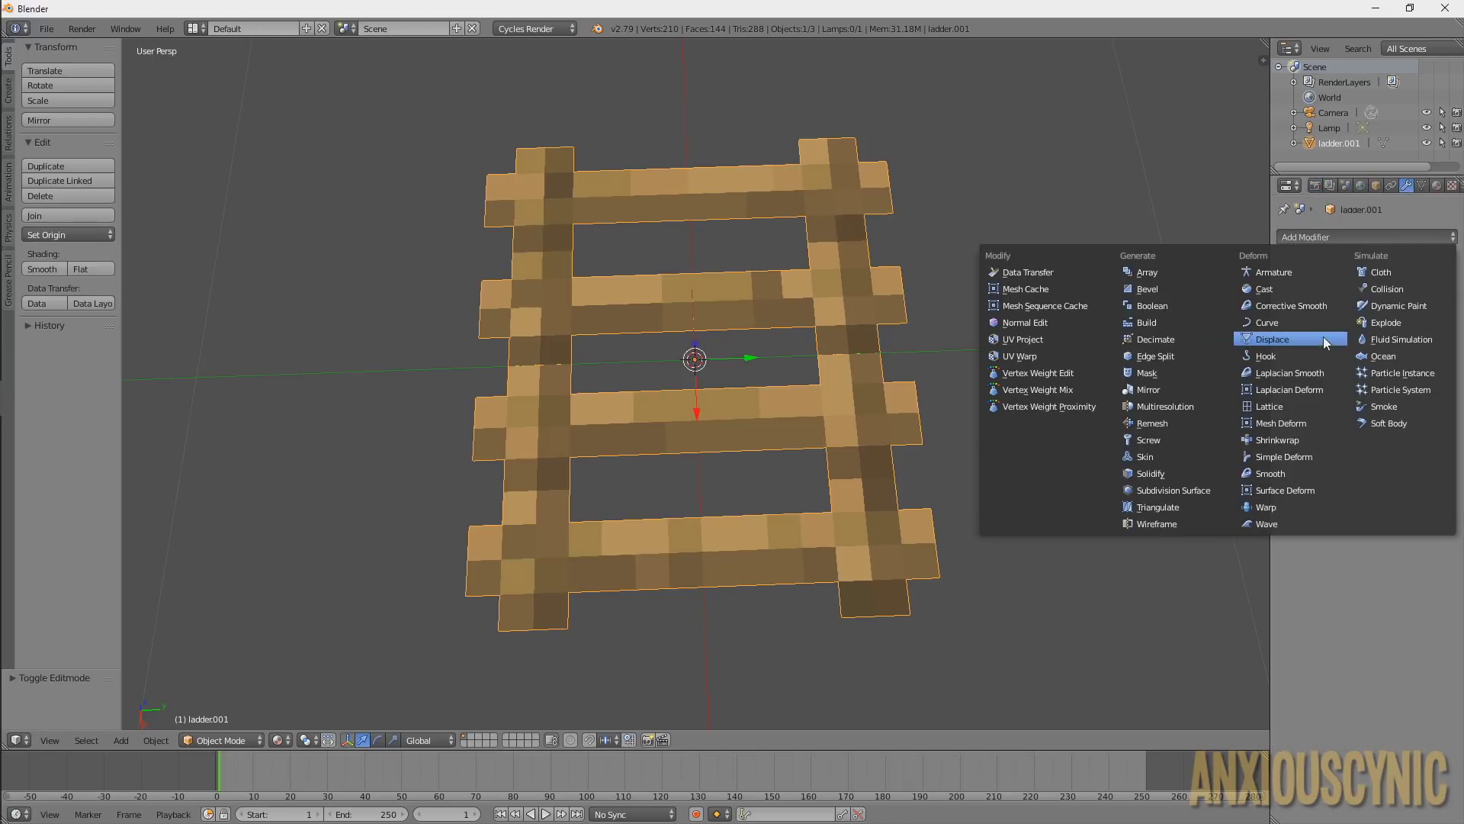
pyautogui.click(1151, 473)
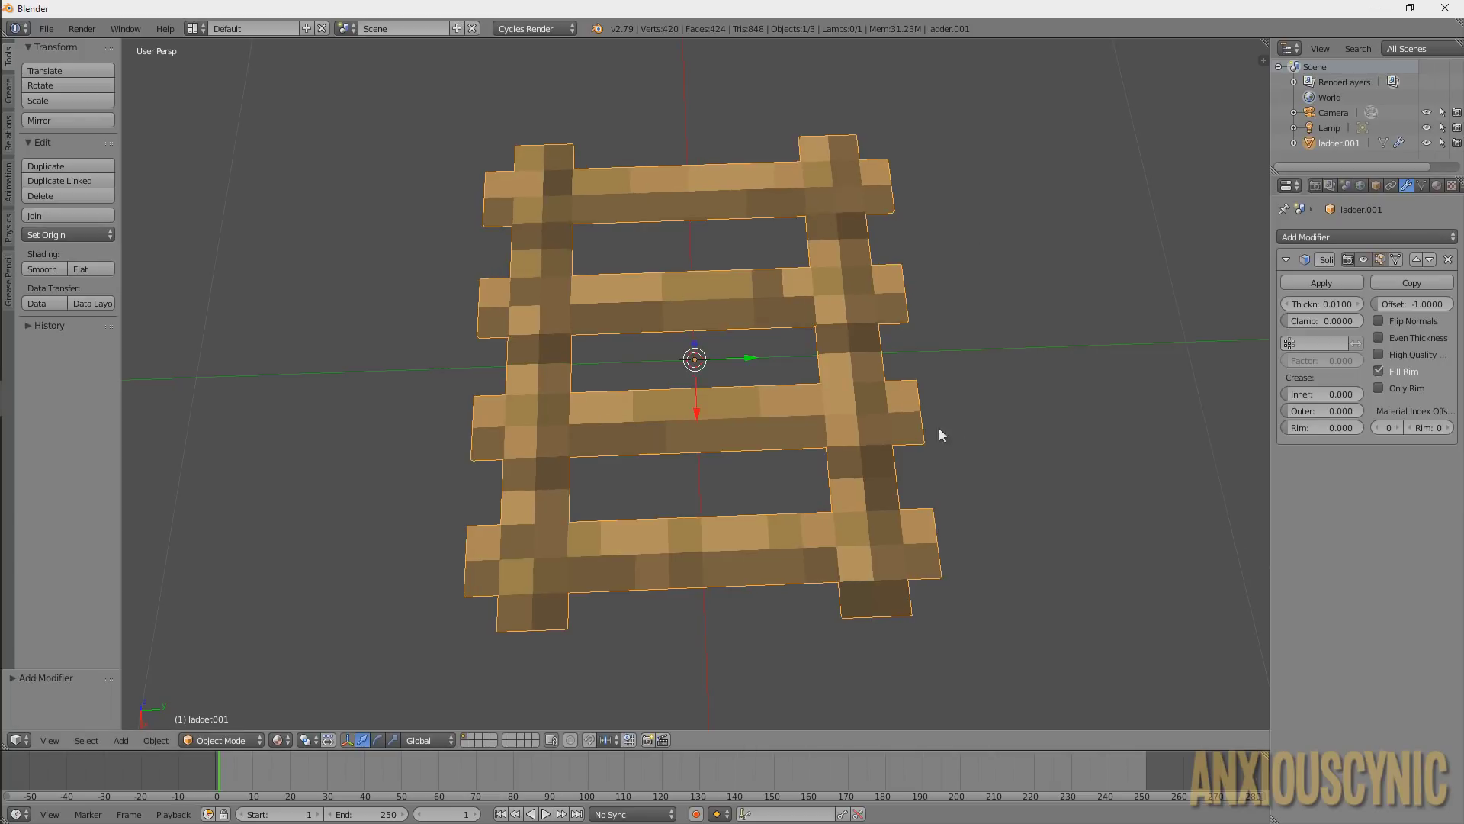
pyautogui.moveTo(940, 428); pyautogui.dragTo(1074, 292, button='middle')
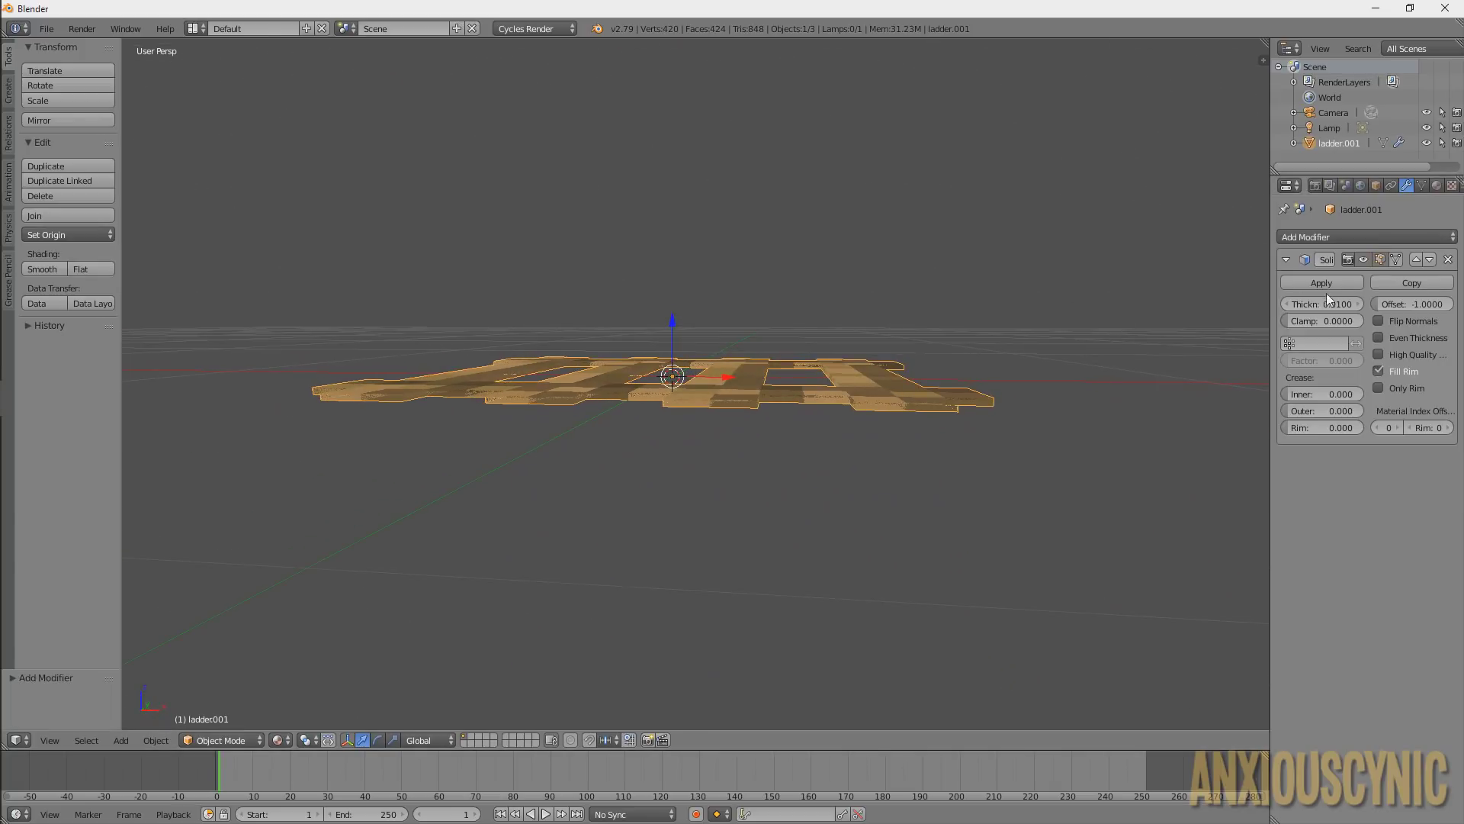
pyautogui.moveTo(1322, 304); pyautogui.dragTo(1377, 304)
pyautogui.moveTo(954, 363); pyautogui.dragTo(853, 358, button='middle')
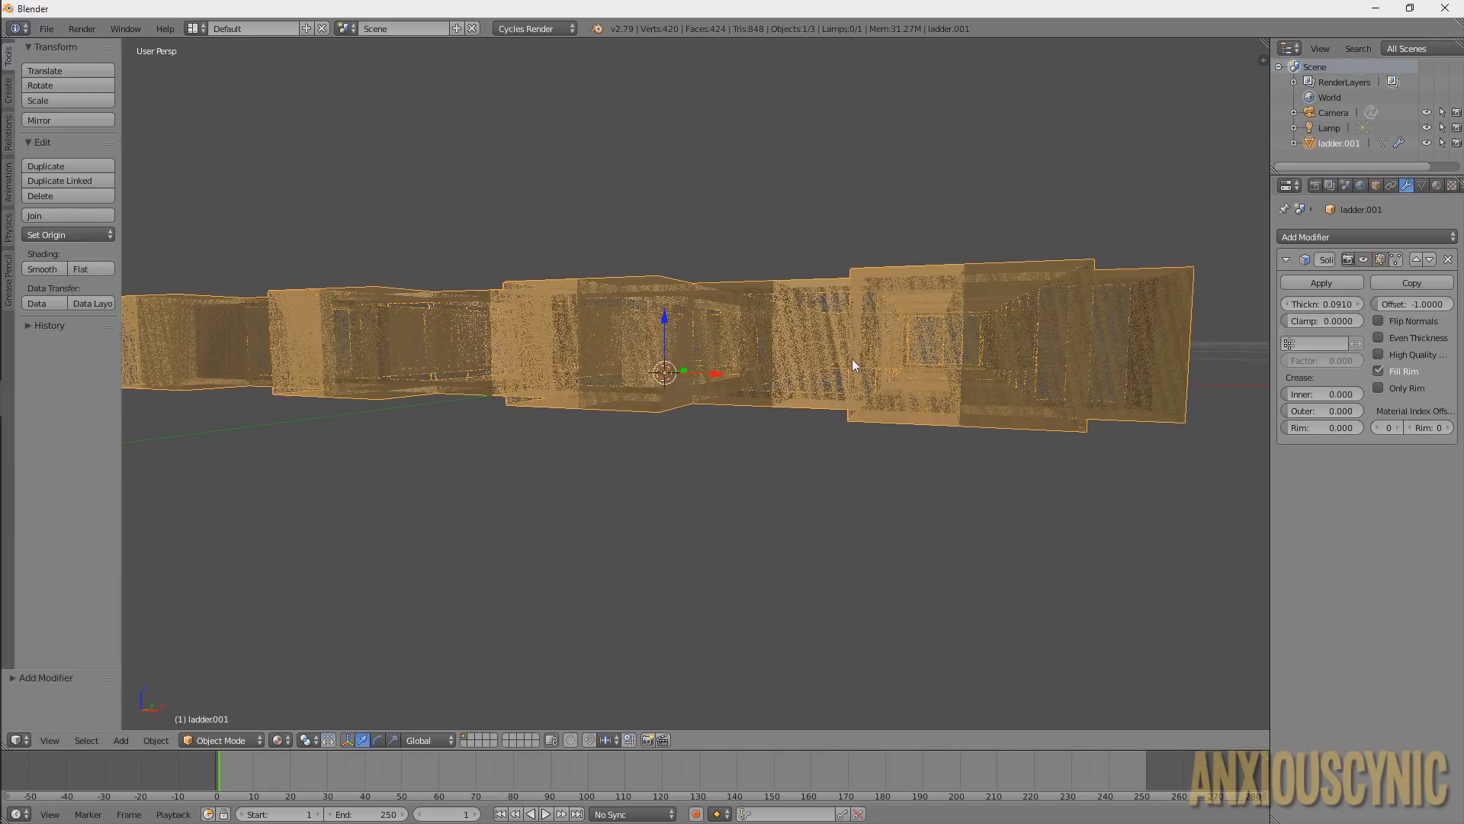
pyautogui.moveTo(940, 354)
pyautogui.mouseDown(button='middle')
pyautogui.moveTo(923, 362)
pyautogui.moveTo(935, 372)
pyautogui.mouseUp(button='middle')
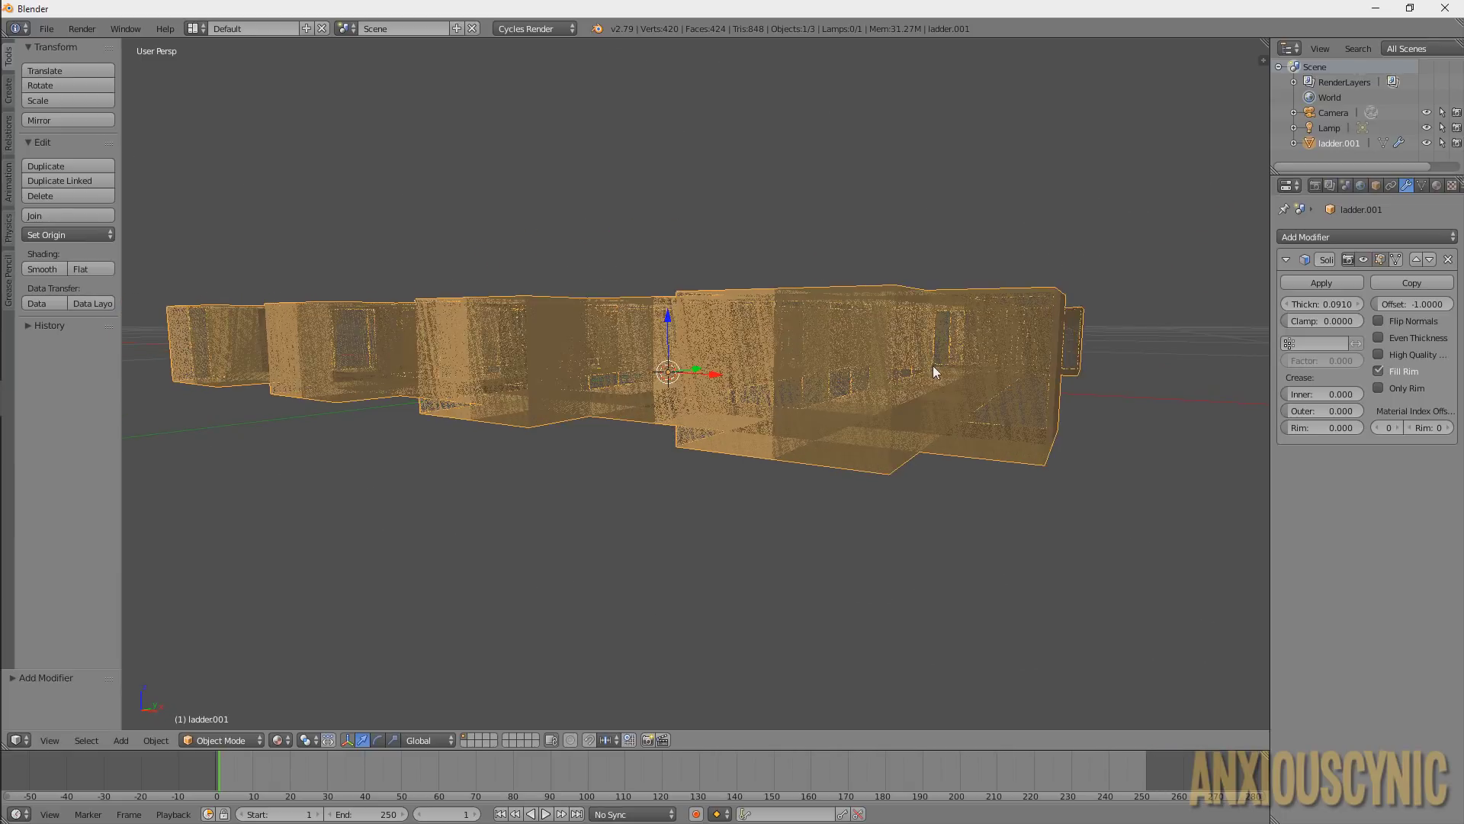
# Try a Solidify thickness of 0.1 on the ladder and remove the modifier
pyautogui.click(1330, 302)
pyautogui.press('BackSpace')
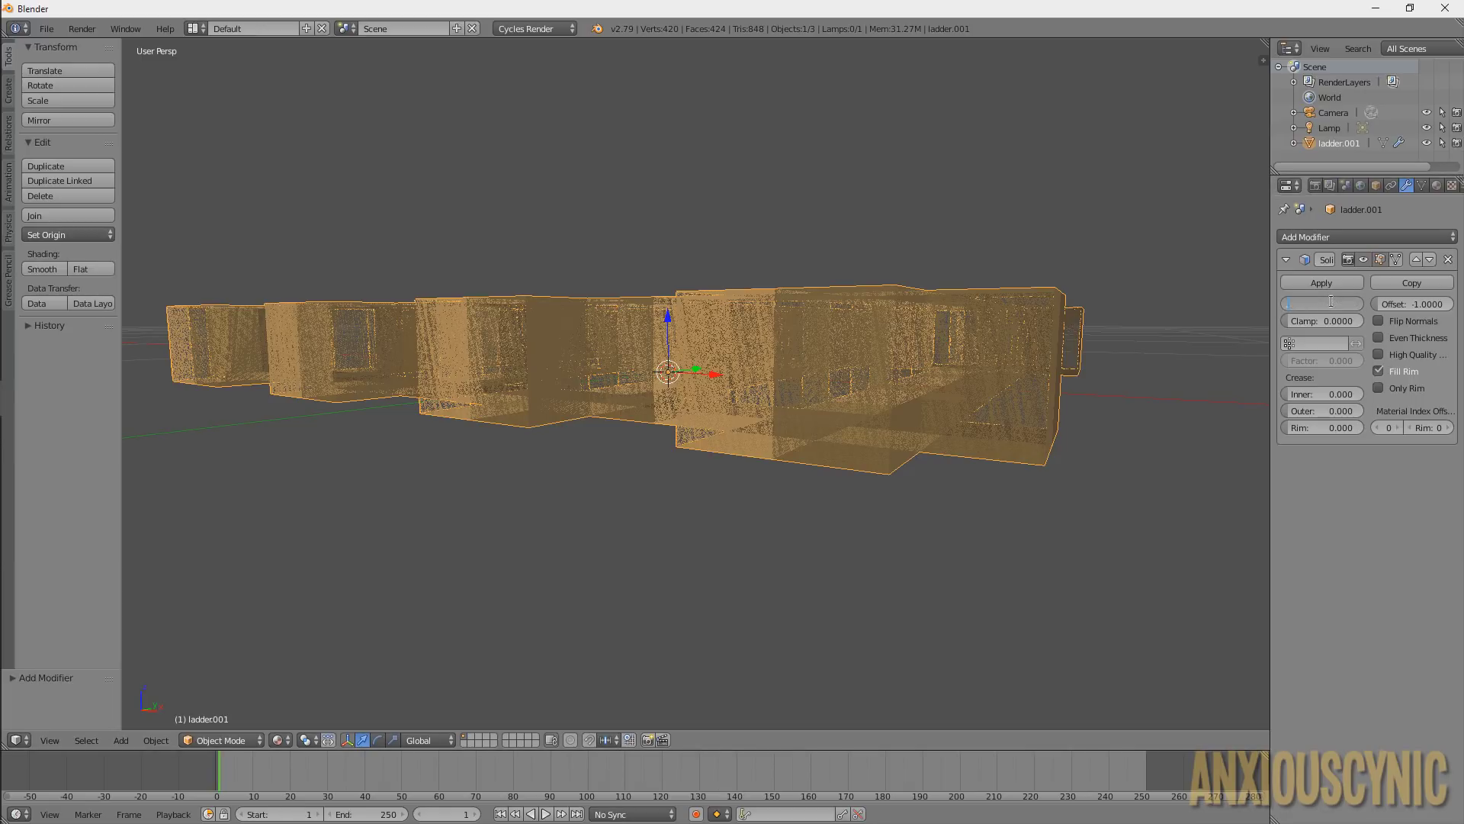
pyautogui.write('0.1')
pyautogui.press('Return')
pyautogui.moveTo(1031, 386); pyautogui.dragTo(886, 437, button='middle')
pyautogui.moveTo(369, 407); pyautogui.dragTo(502, 408, button='middle')
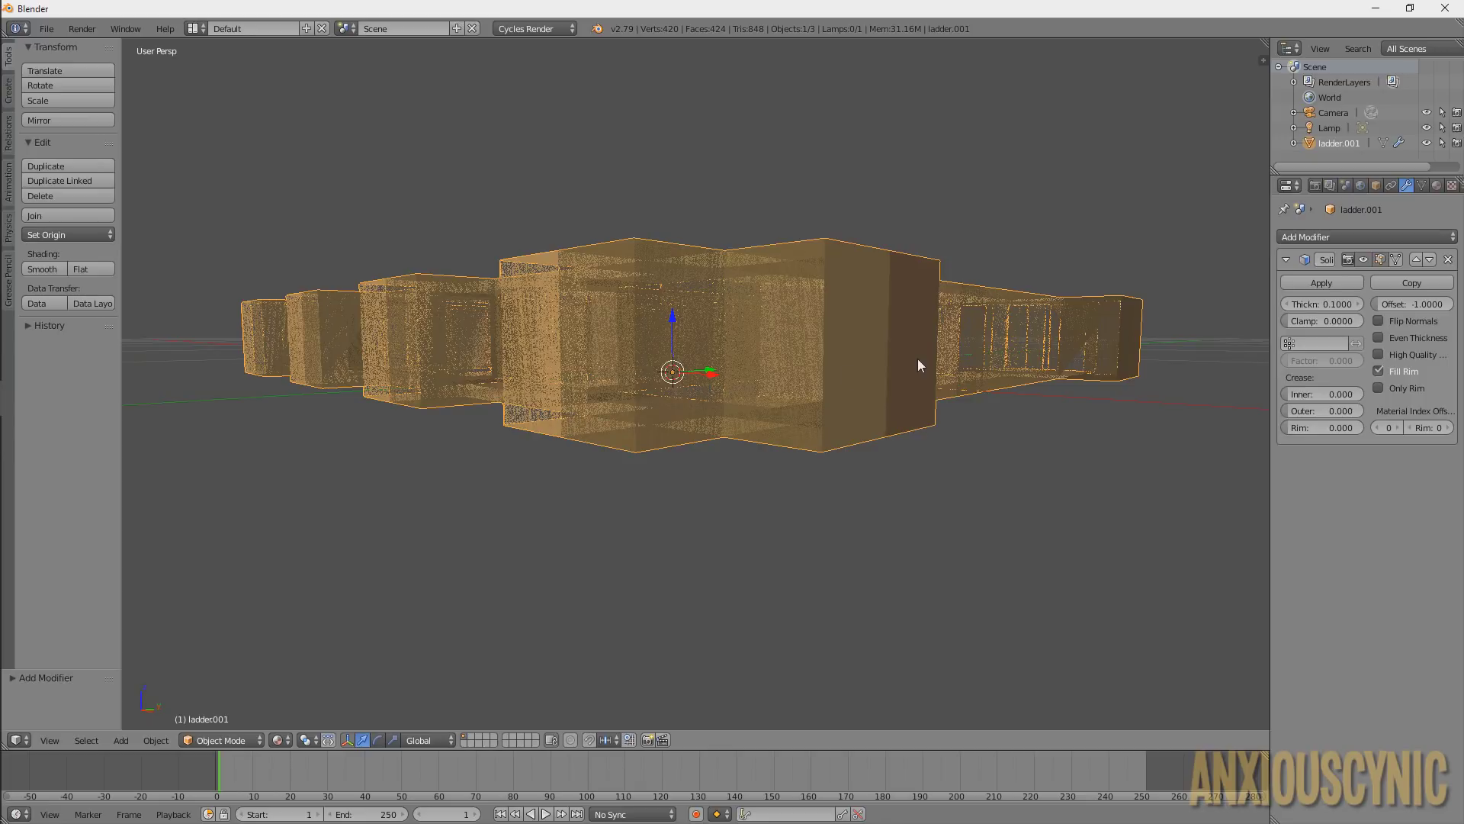
pyautogui.click(1448, 259)
pyautogui.moveTo(1001, 390); pyautogui.dragTo(822, 435, button='middle')
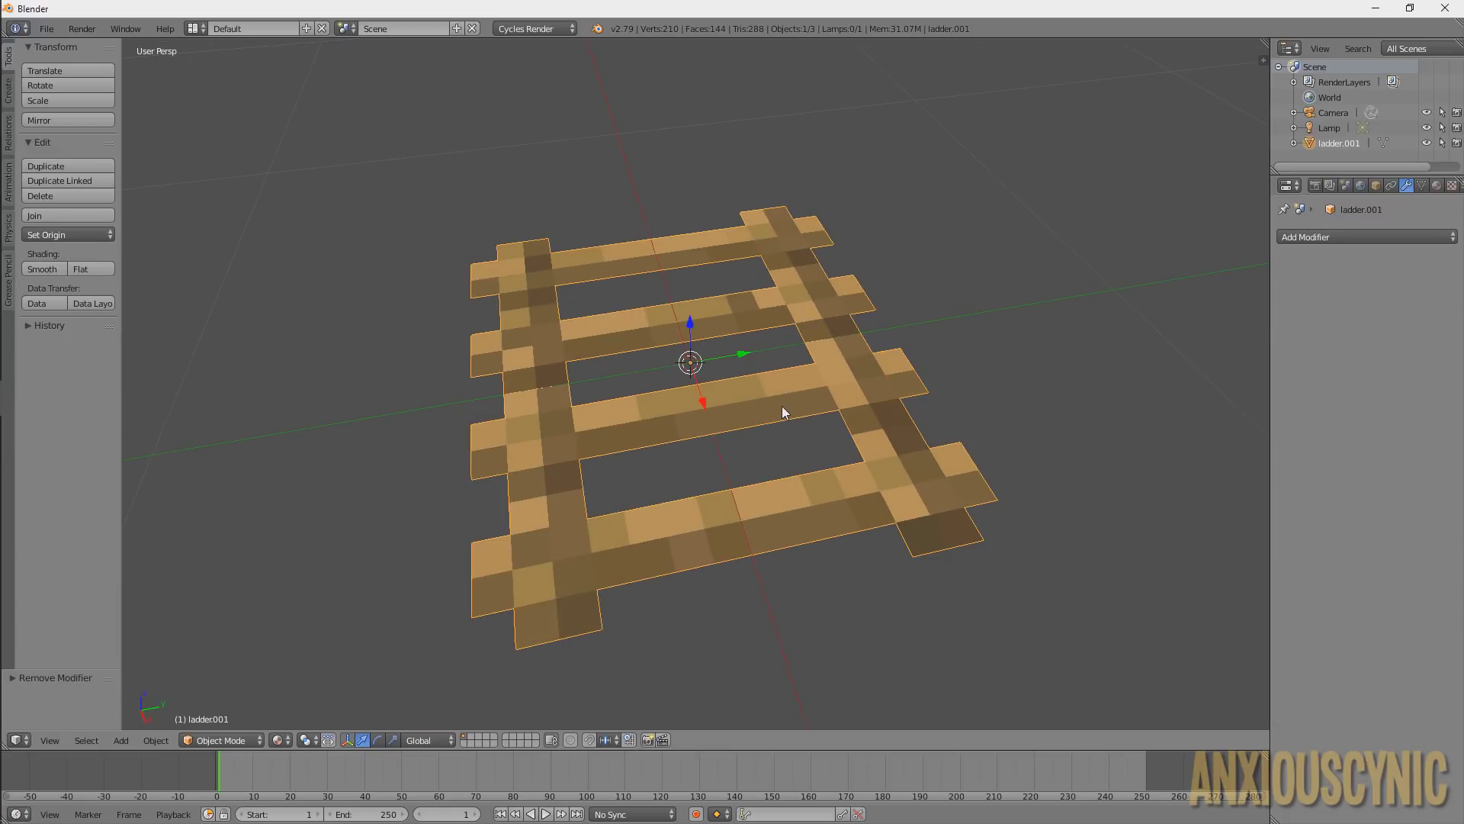
# Select the entire ladder mesh in Edit Mode and extrude it 0.1 along its normal
pyautogui.press('Tab')
pyautogui.press('a')
pyautogui.moveTo(781, 406); pyautogui.dragTo(856, 343, button='middle')
pyautogui.press('a')
pyautogui.press('e')
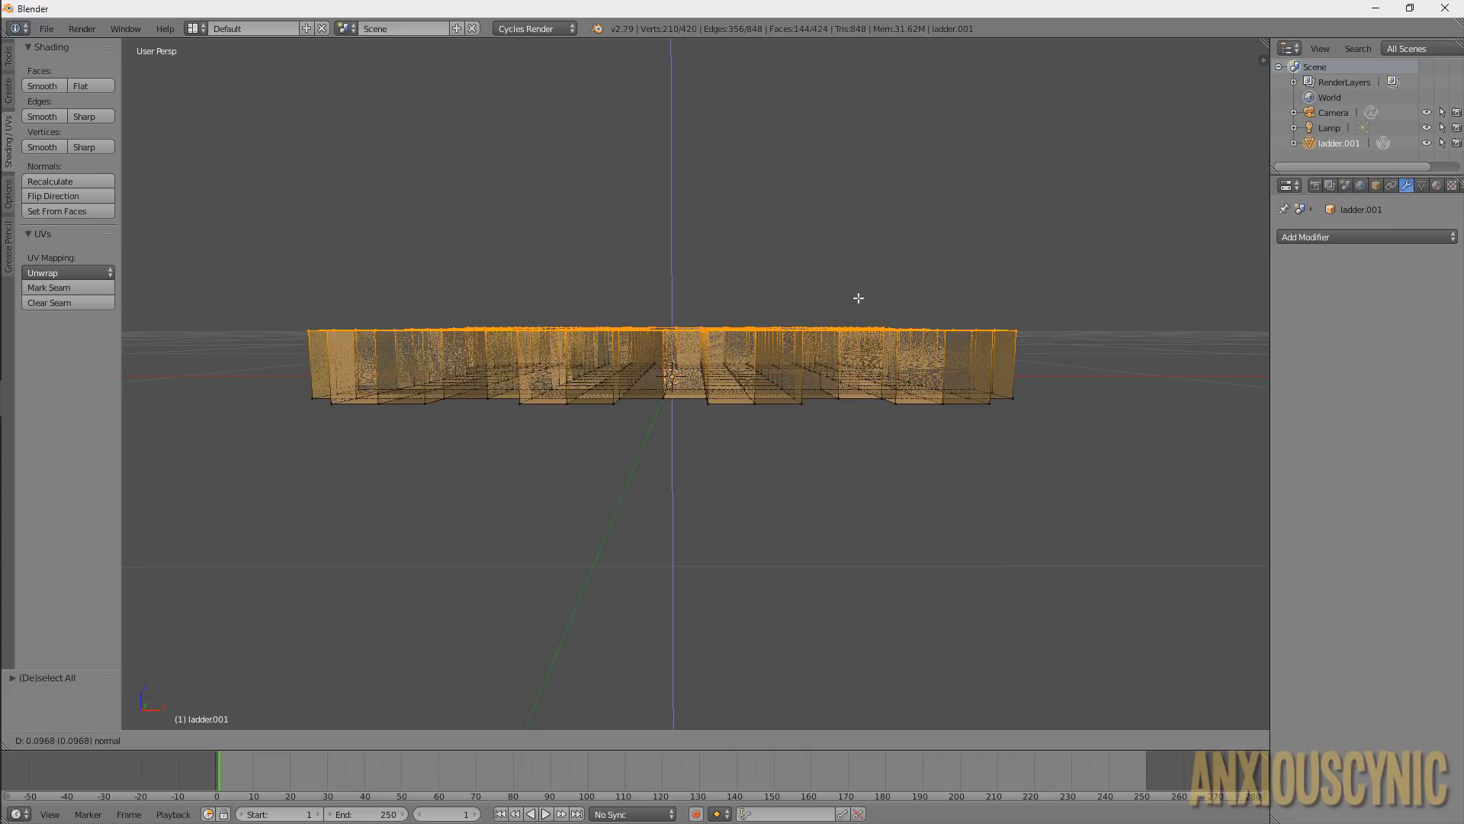
pyautogui.press('.')
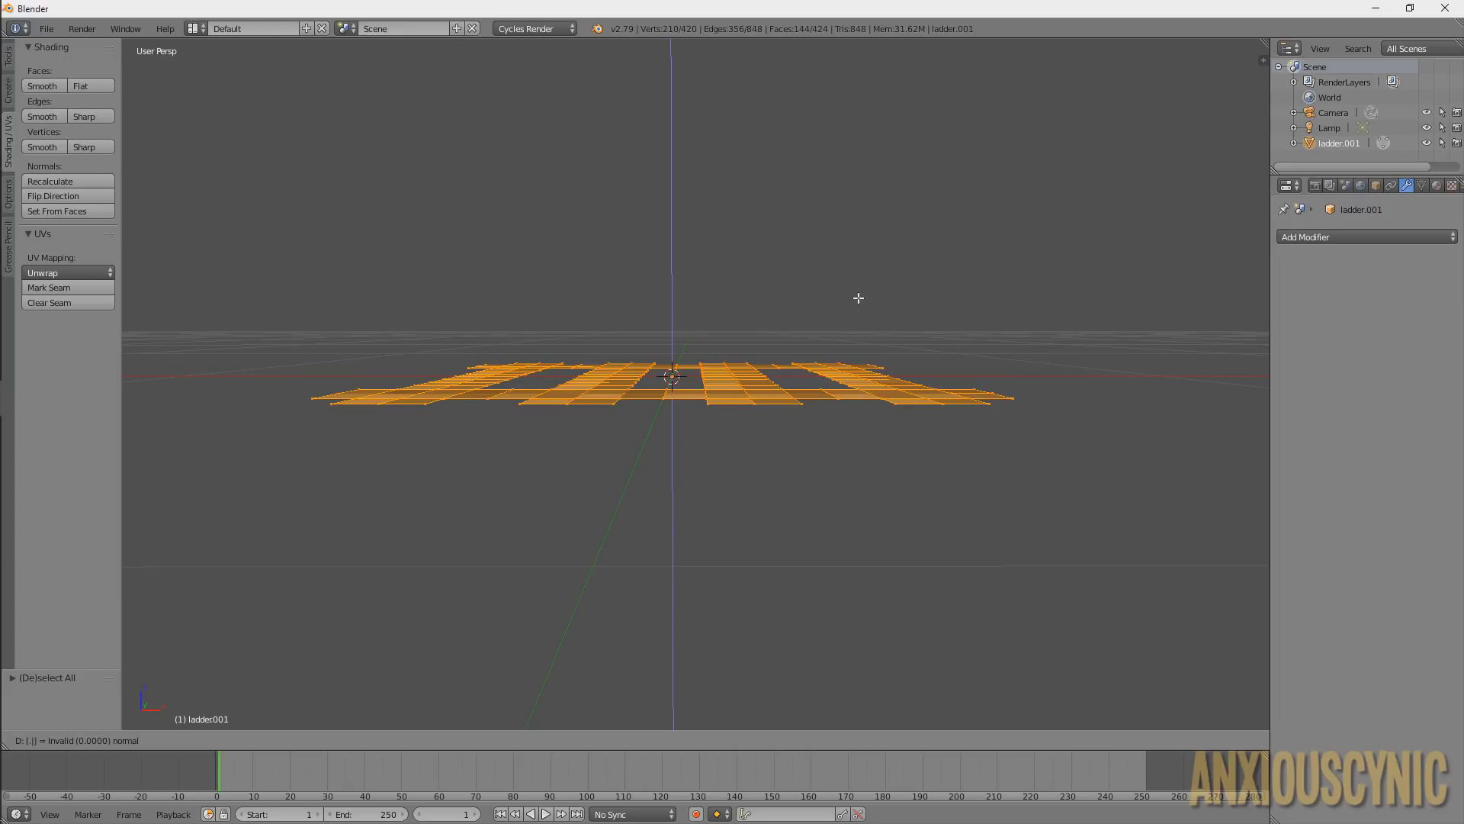
pyautogui.write('1')
pyautogui.press('Return')
pyautogui.moveTo(858, 298); pyautogui.dragTo(726, 344, button='middle')
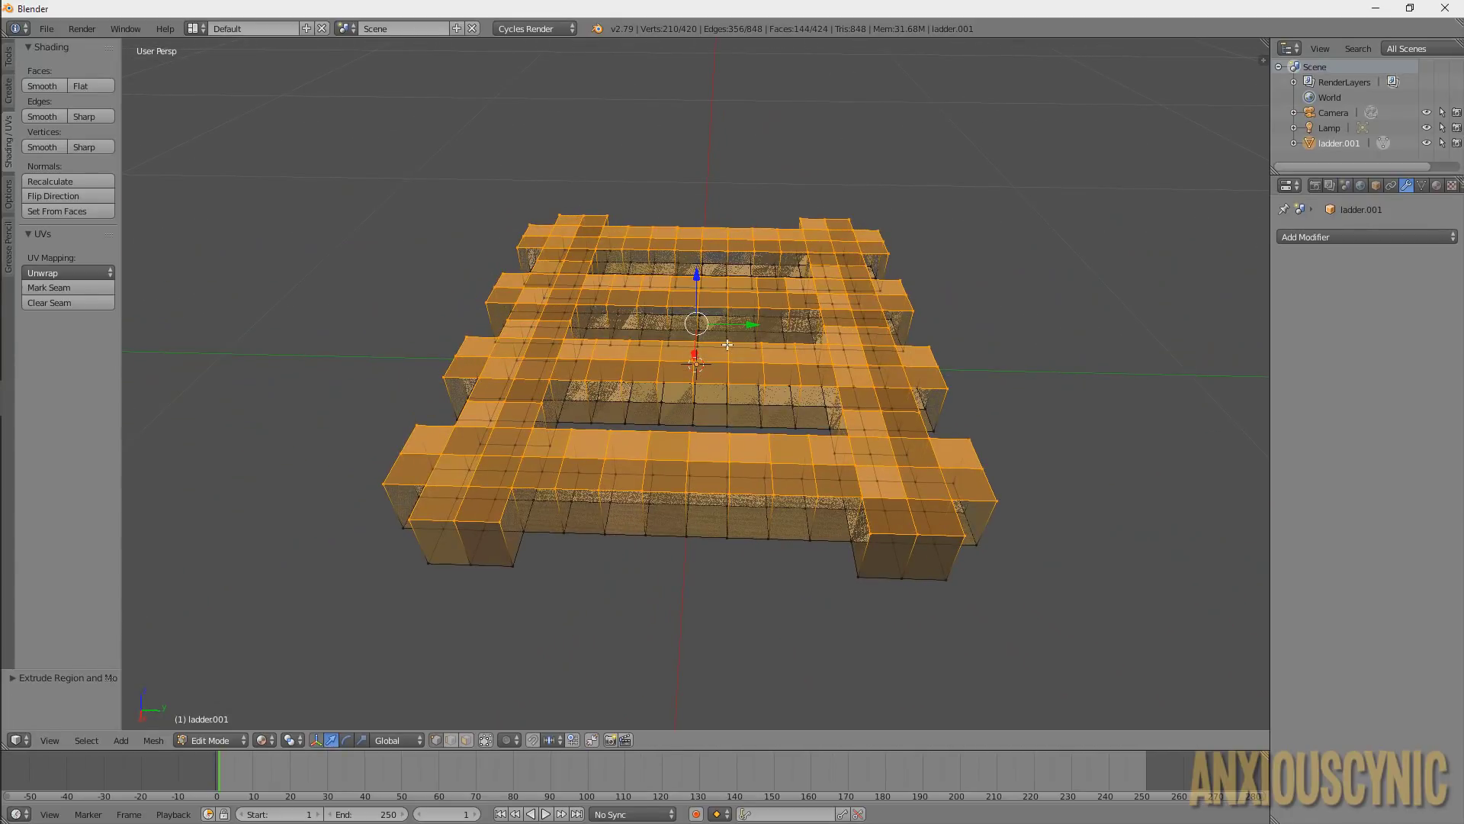
# Examine the extruded ladder's top and side faces from several angles in Object Mode and Edit Mode
pyautogui.press('Tab')
pyautogui.moveTo(560, 420); pyautogui.dragTo(748, 447, button='middle')
pyautogui.scroll(-4, 783, 460)
pyautogui.scroll(5, 785, 448)
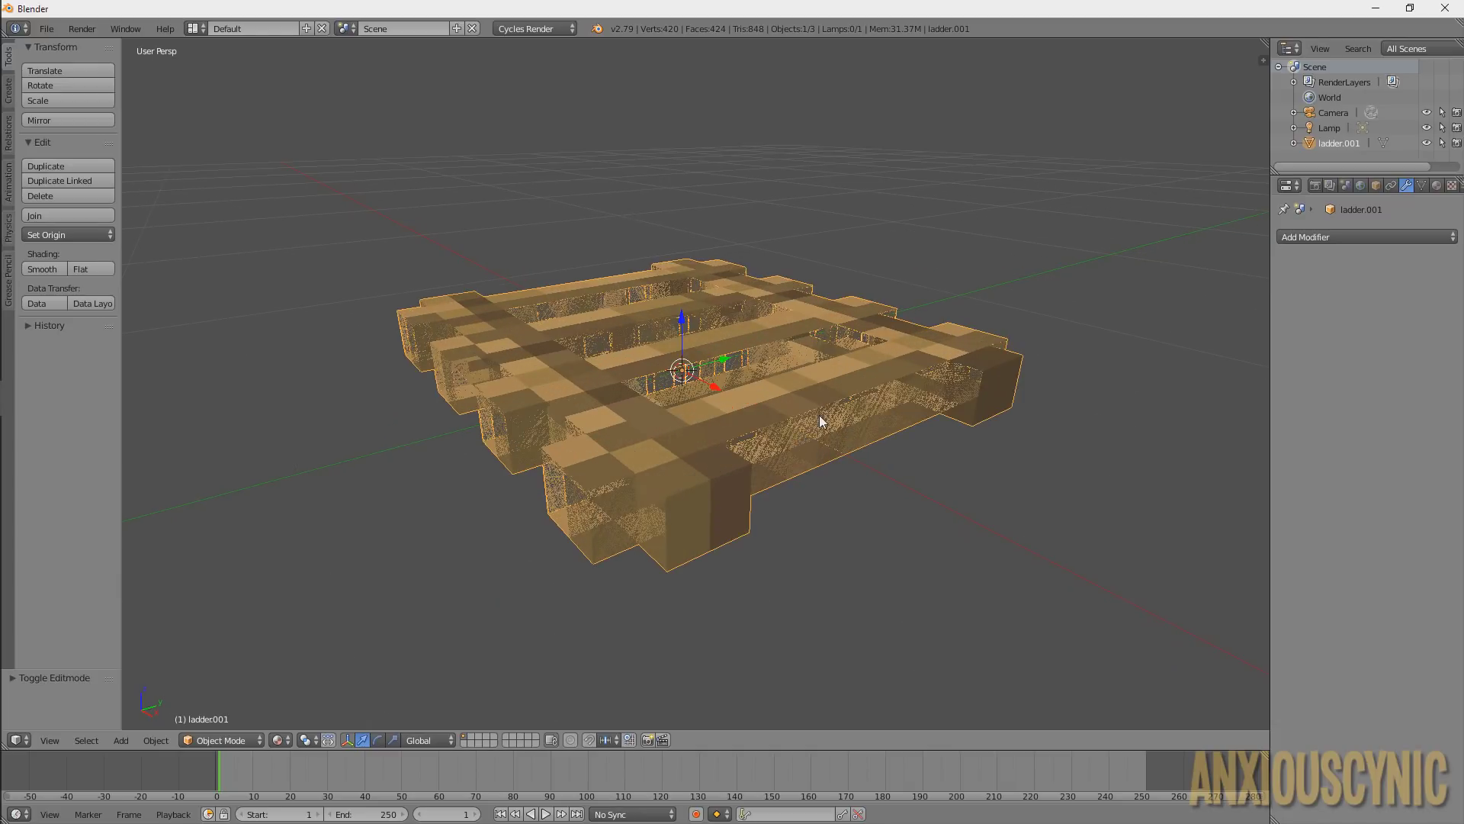
pyautogui.moveTo(817, 418); pyautogui.dragTo(845, 431, button='middle')
pyautogui.press('Tab')
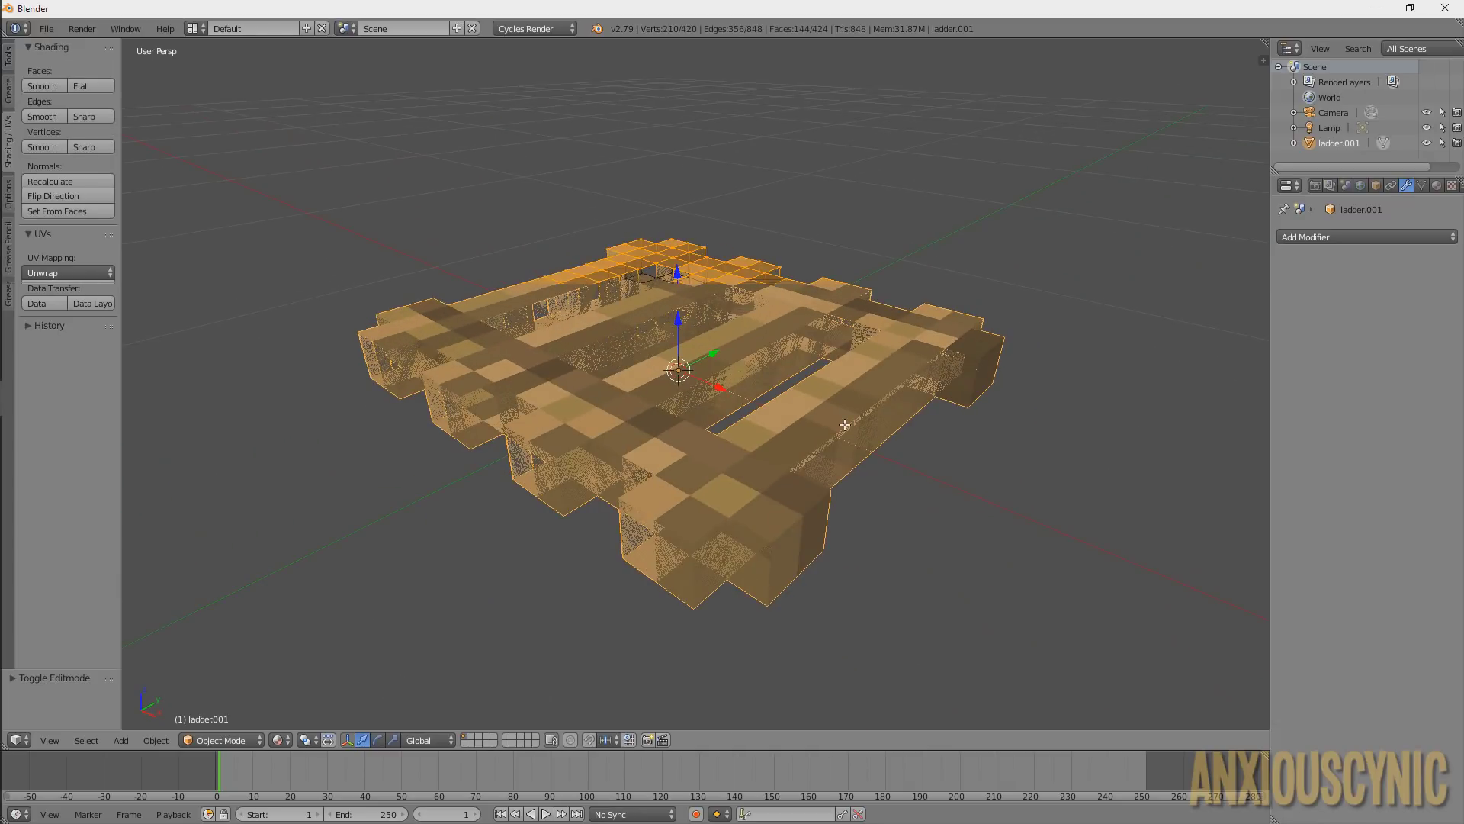
pyautogui.moveTo(746, 524); pyautogui.dragTo(765, 483, button='middle')
pyautogui.moveTo(825, 334); pyautogui.dragTo(806, 406, button='middle')
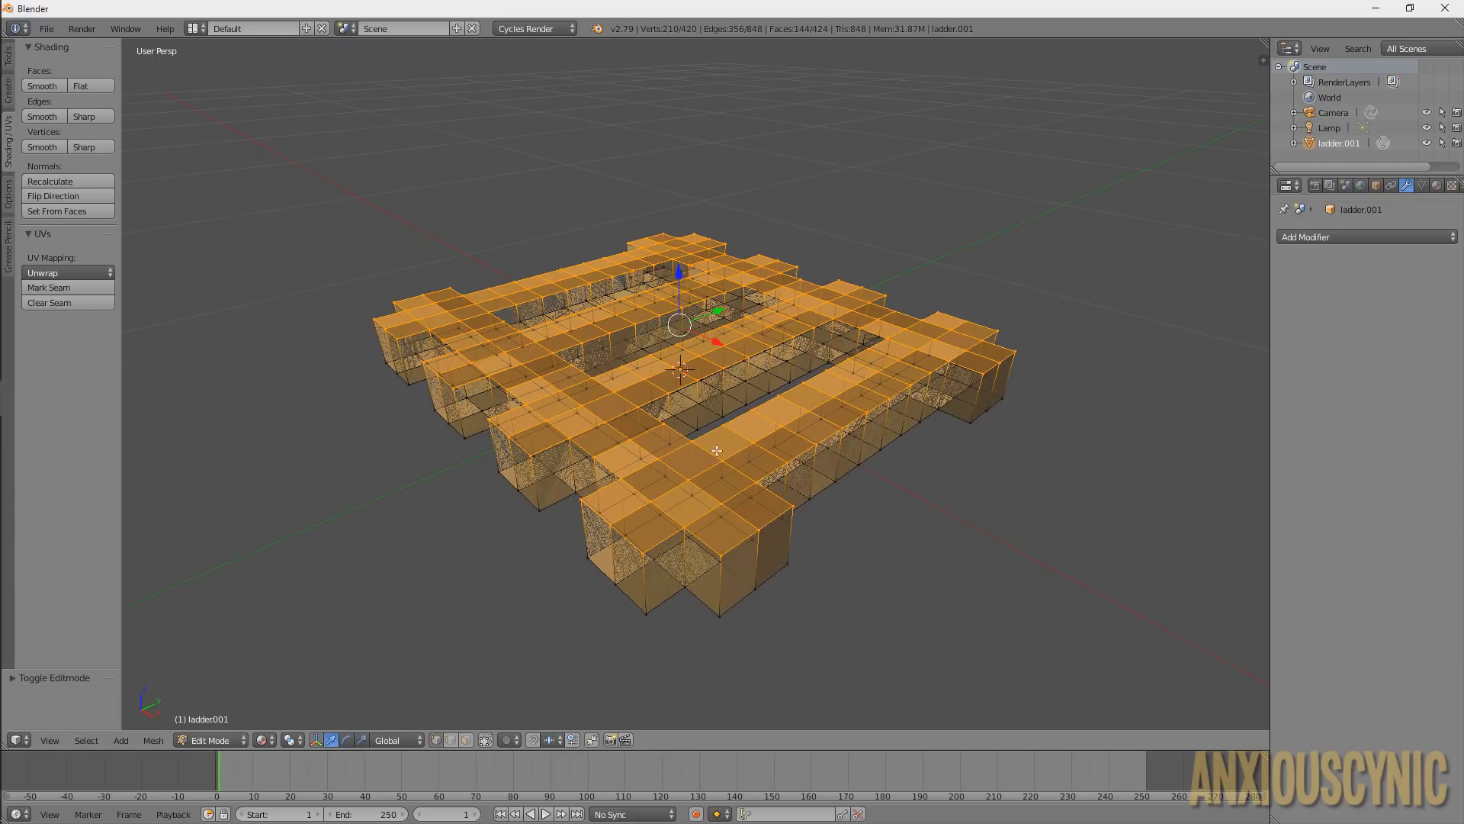
pyautogui.moveTo(736, 535)
pyautogui.mouseDown(button='middle')
pyautogui.moveTo(737, 501)
pyautogui.moveTo(742, 533)
pyautogui.mouseUp(button='middle')
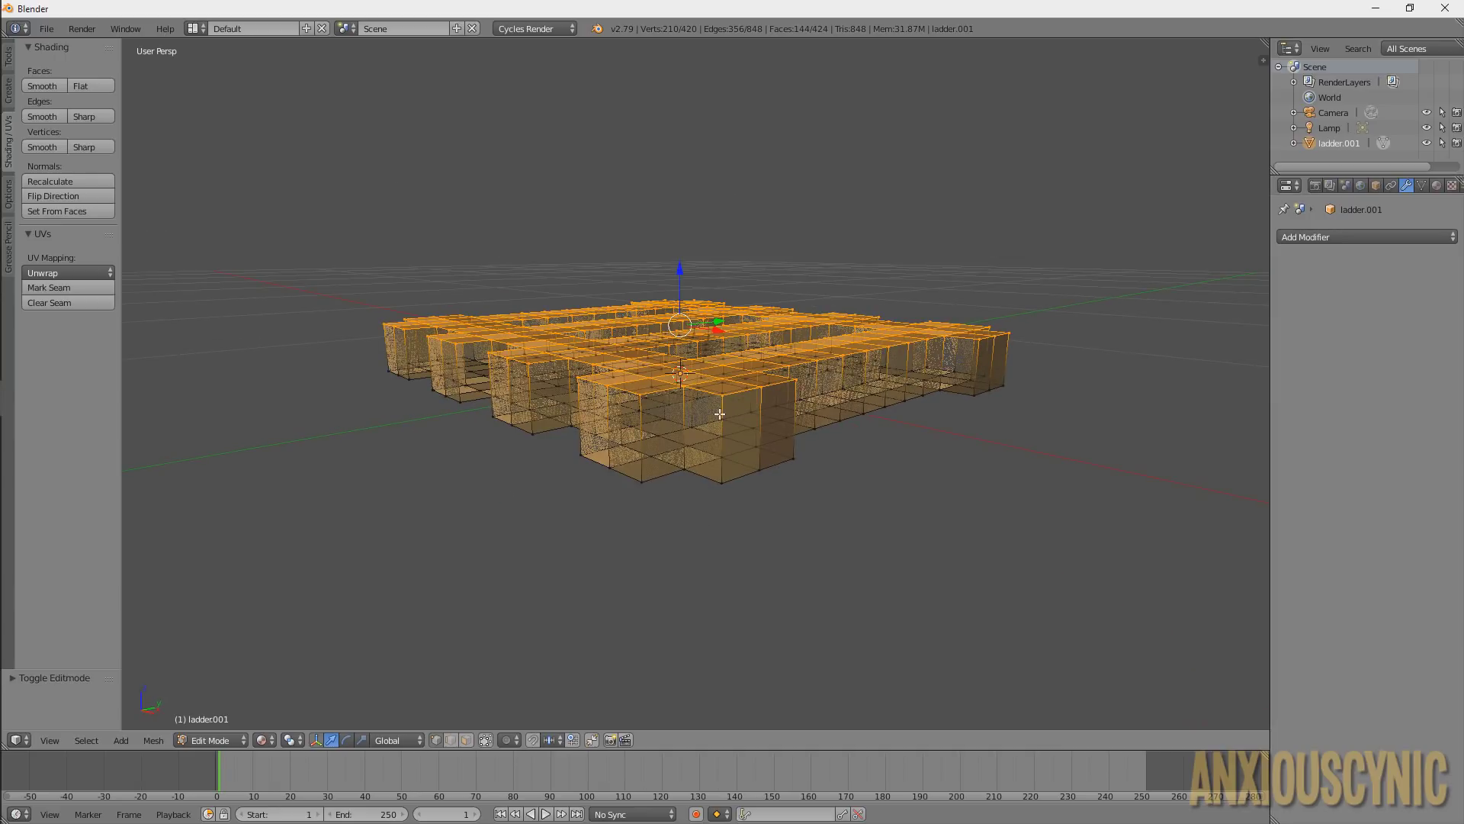
pyautogui.moveTo(781, 403); pyautogui.dragTo(834, 345, button='middle')
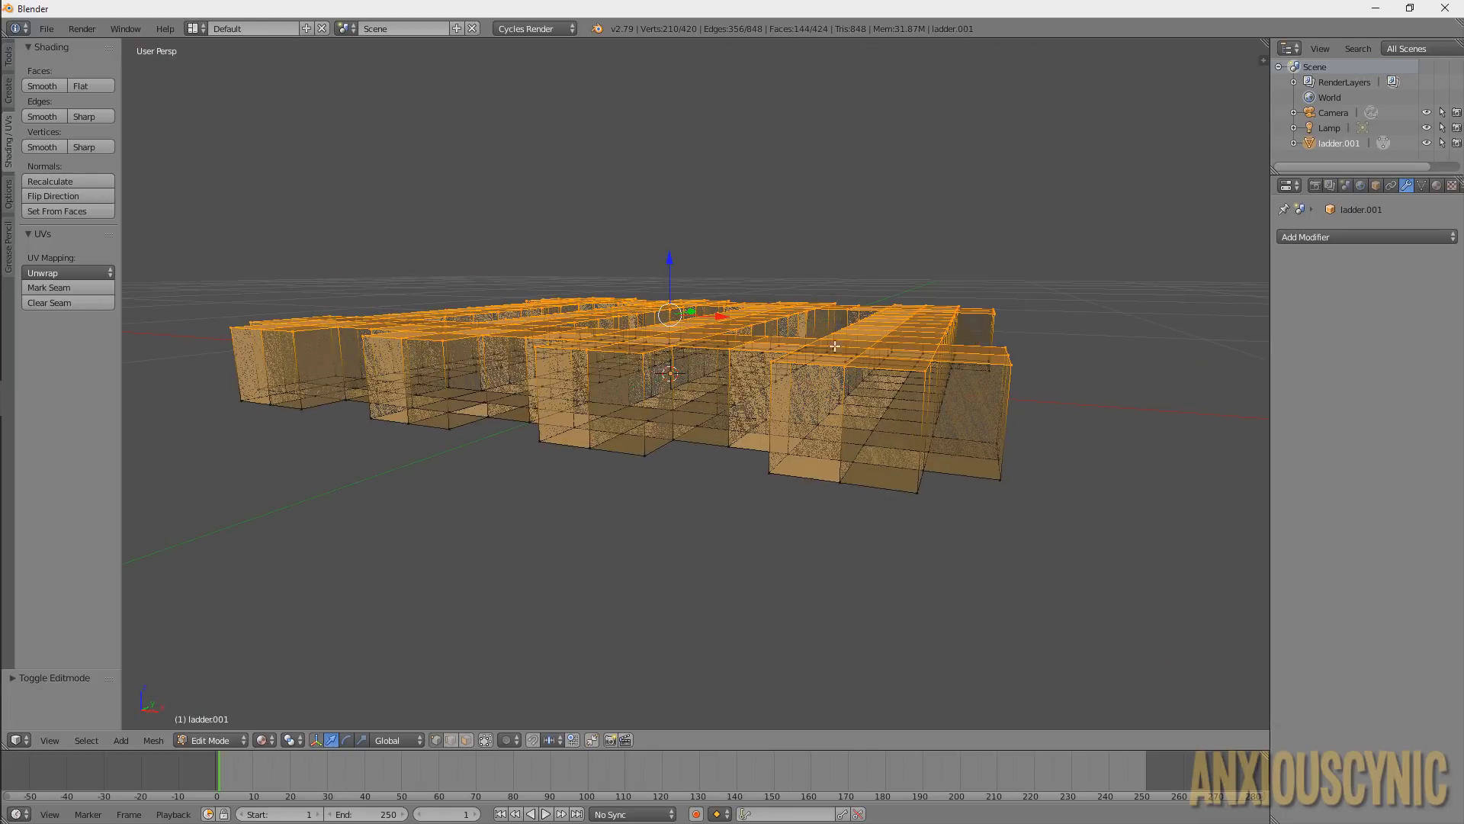
pyautogui.moveTo(828, 395); pyautogui.dragTo(877, 473, button='middle')
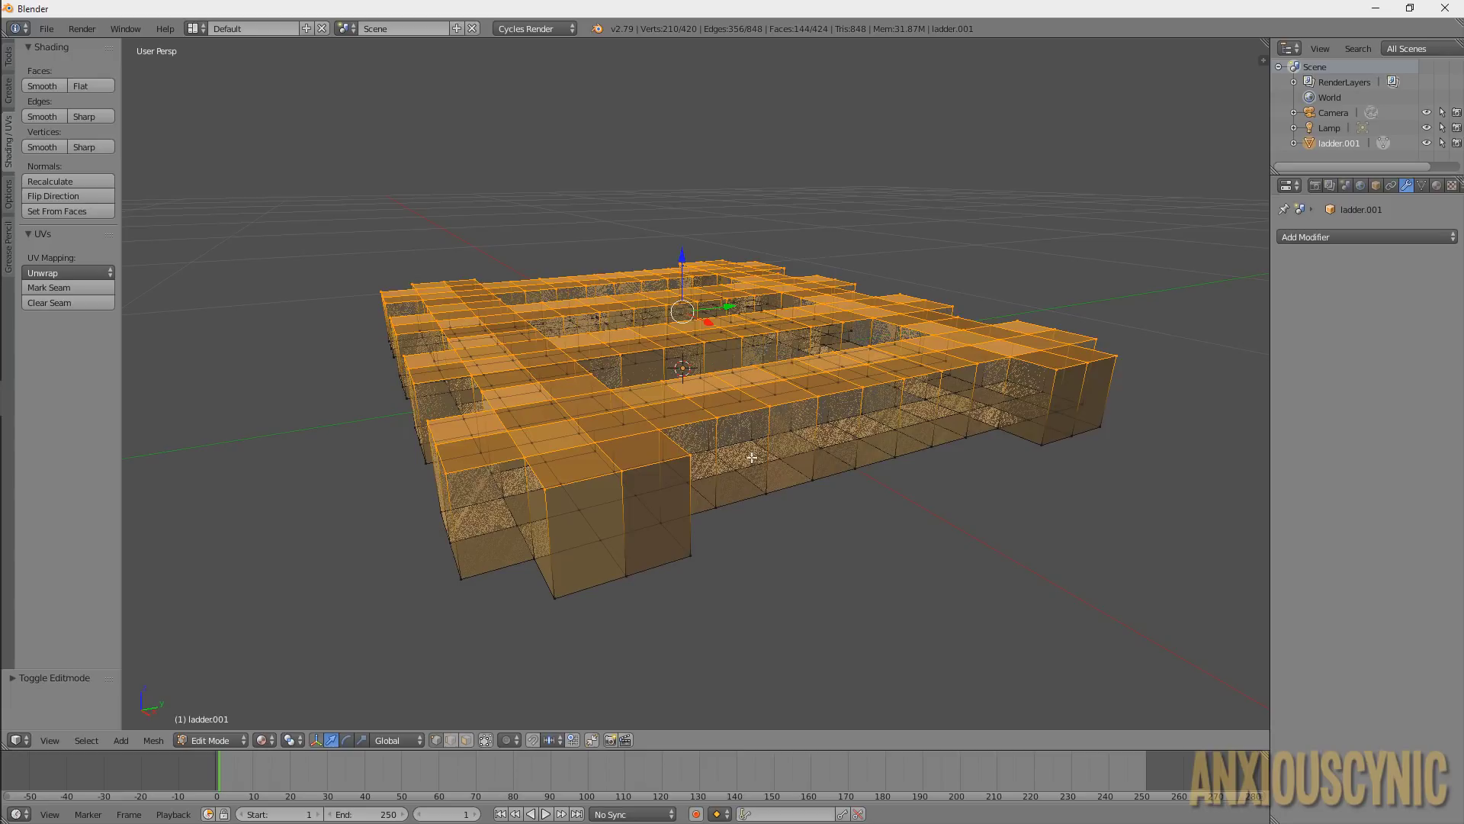
pyautogui.moveTo(796, 462); pyautogui.dragTo(889, 396, button='middle')
pyautogui.scroll(-3, 889, 397)
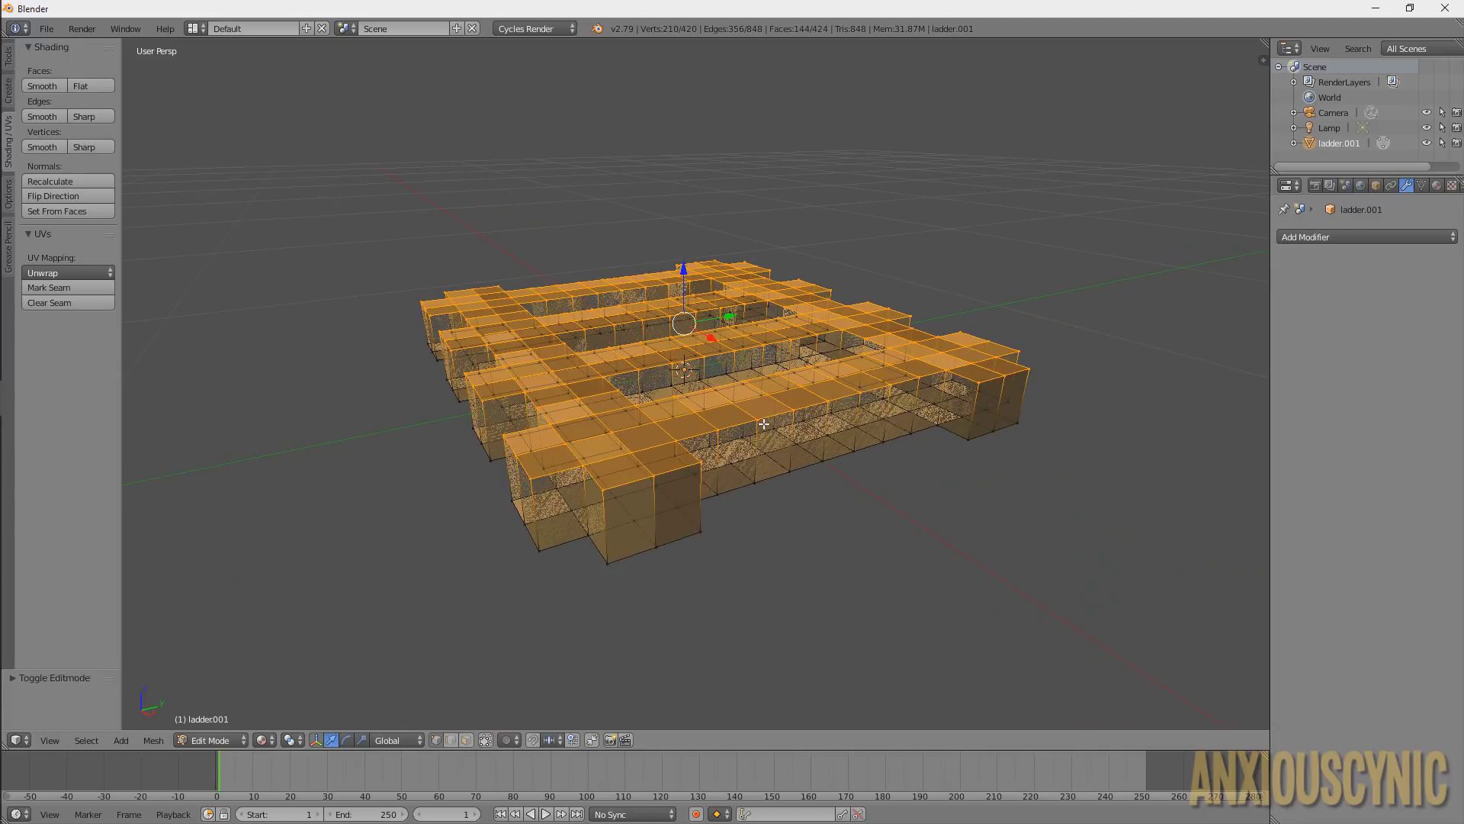
pyautogui.moveTo(743, 425); pyautogui.dragTo(665, 478, button='middle')
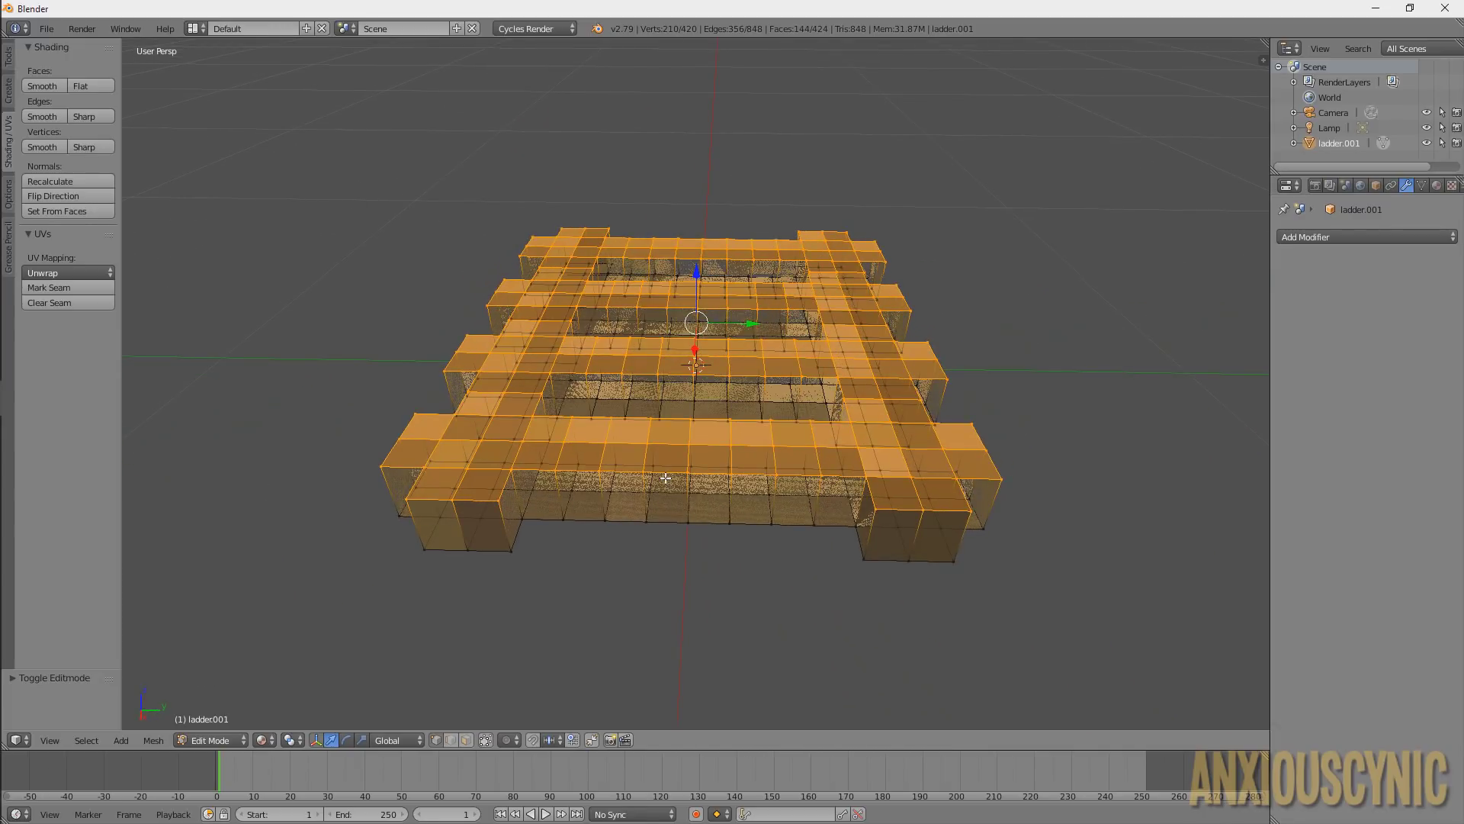
pyautogui.moveTo(666, 478); pyautogui.dragTo(663, 475, button='middle')
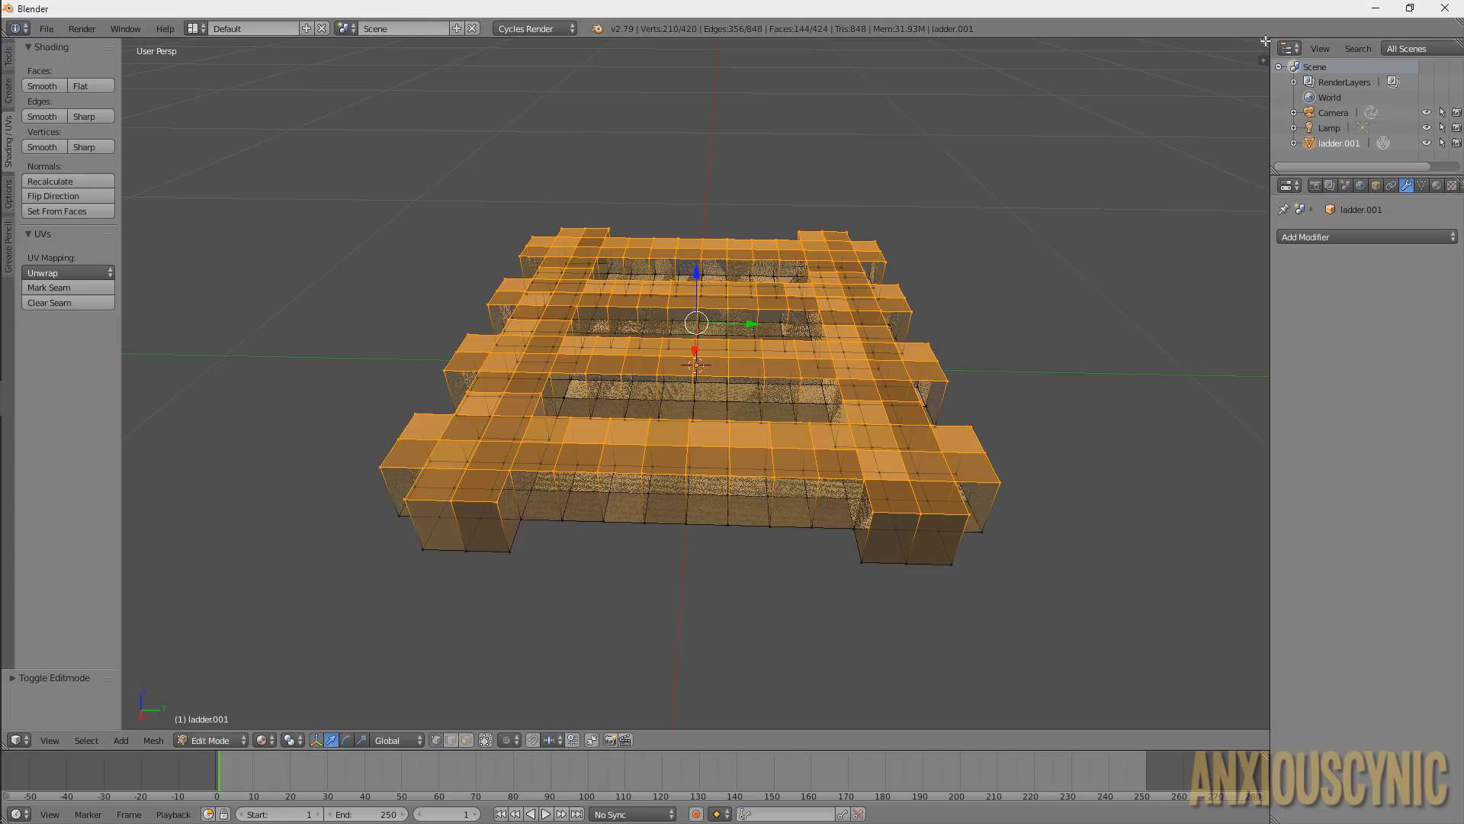
# Split the 3D view horizontally and turn the upper area into a UV/Image Editor displaying ladder.png
pyautogui.moveTo(836, 340); pyautogui.dragTo(828, 419, button='middle')
pyautogui.scroll(-3, 827, 440)
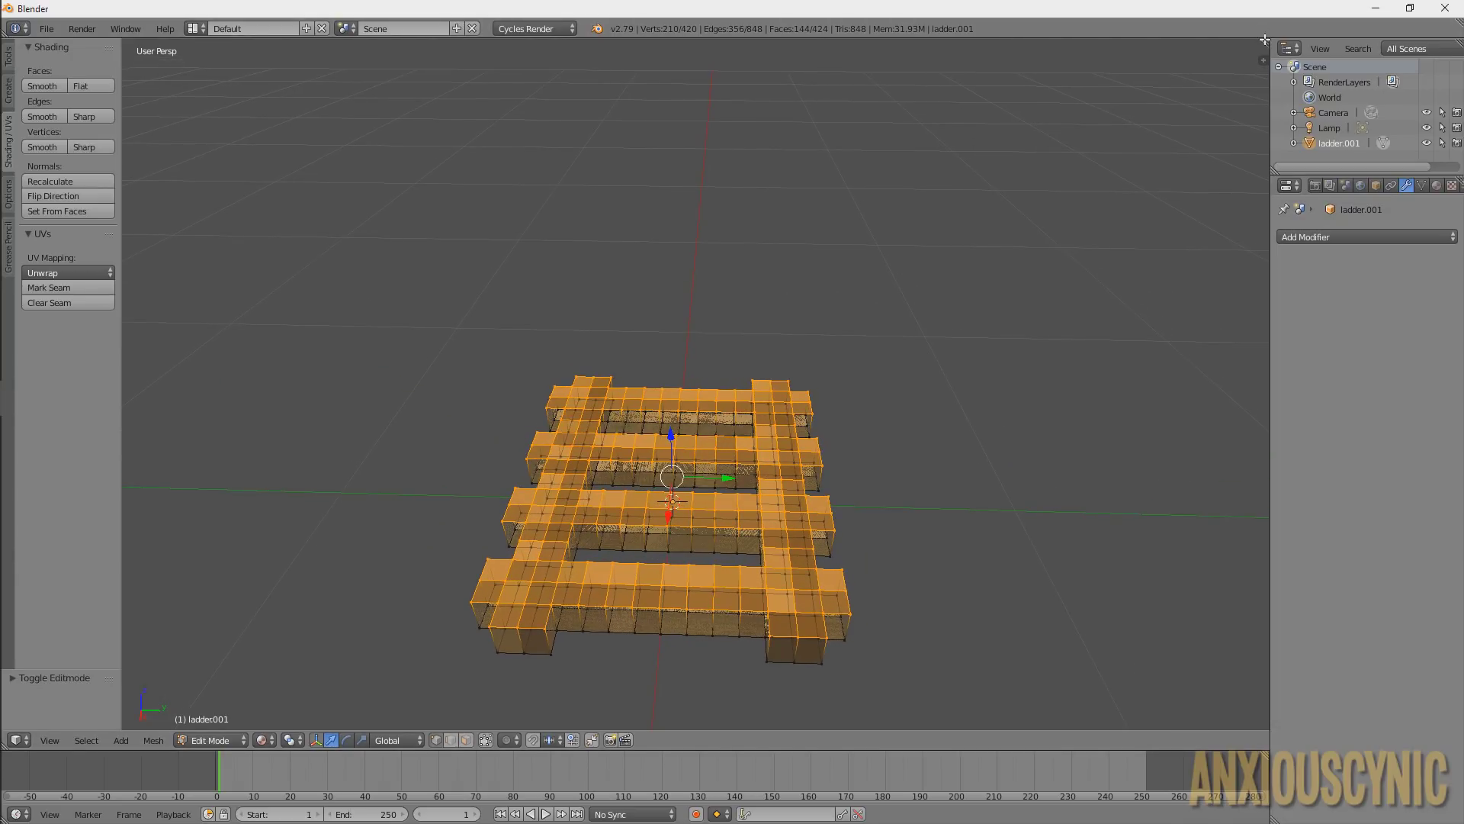
pyautogui.moveTo(1262, 43); pyautogui.dragTo(1263, 435)
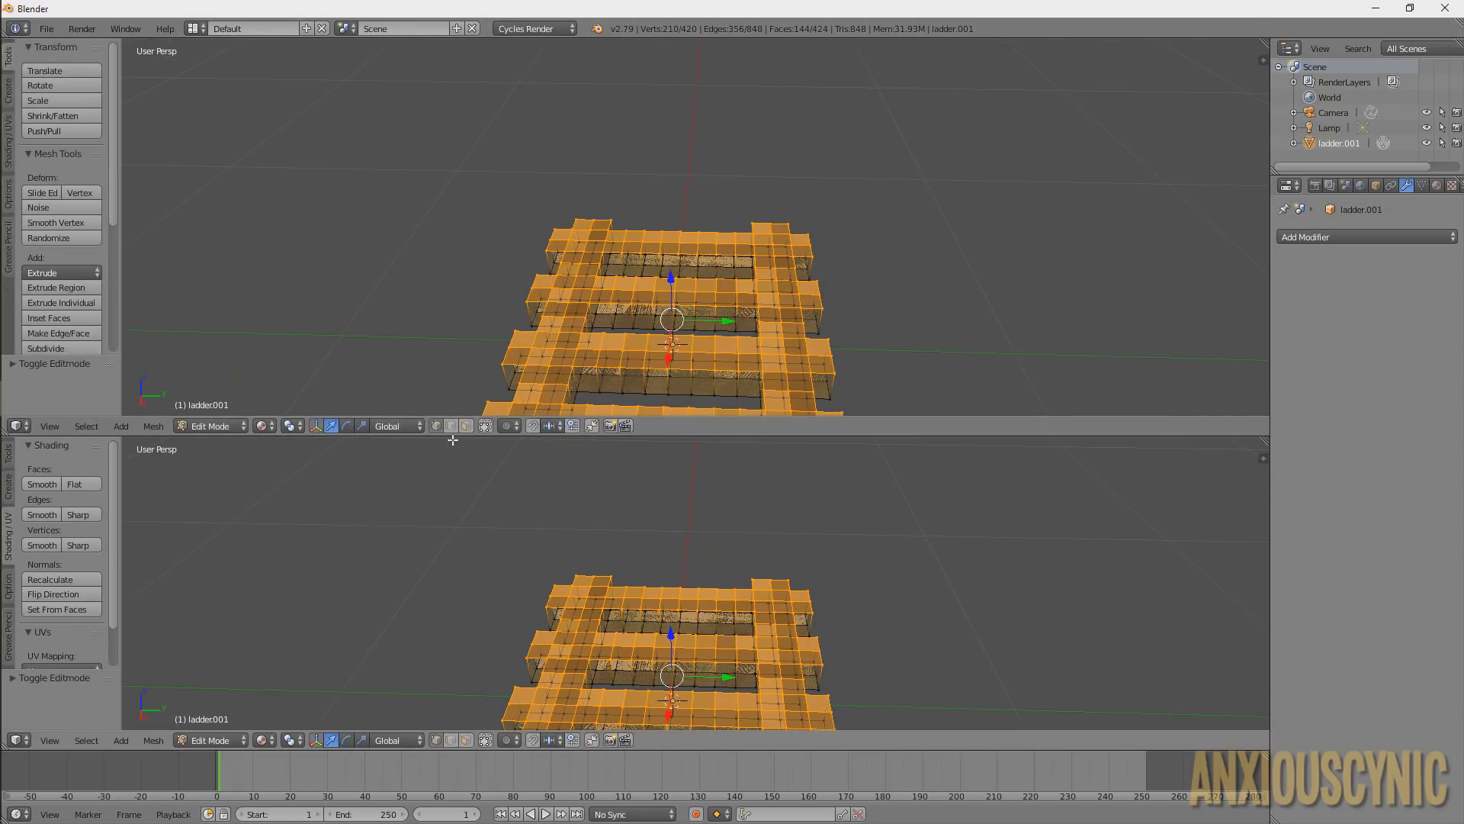
pyautogui.click(20, 425)
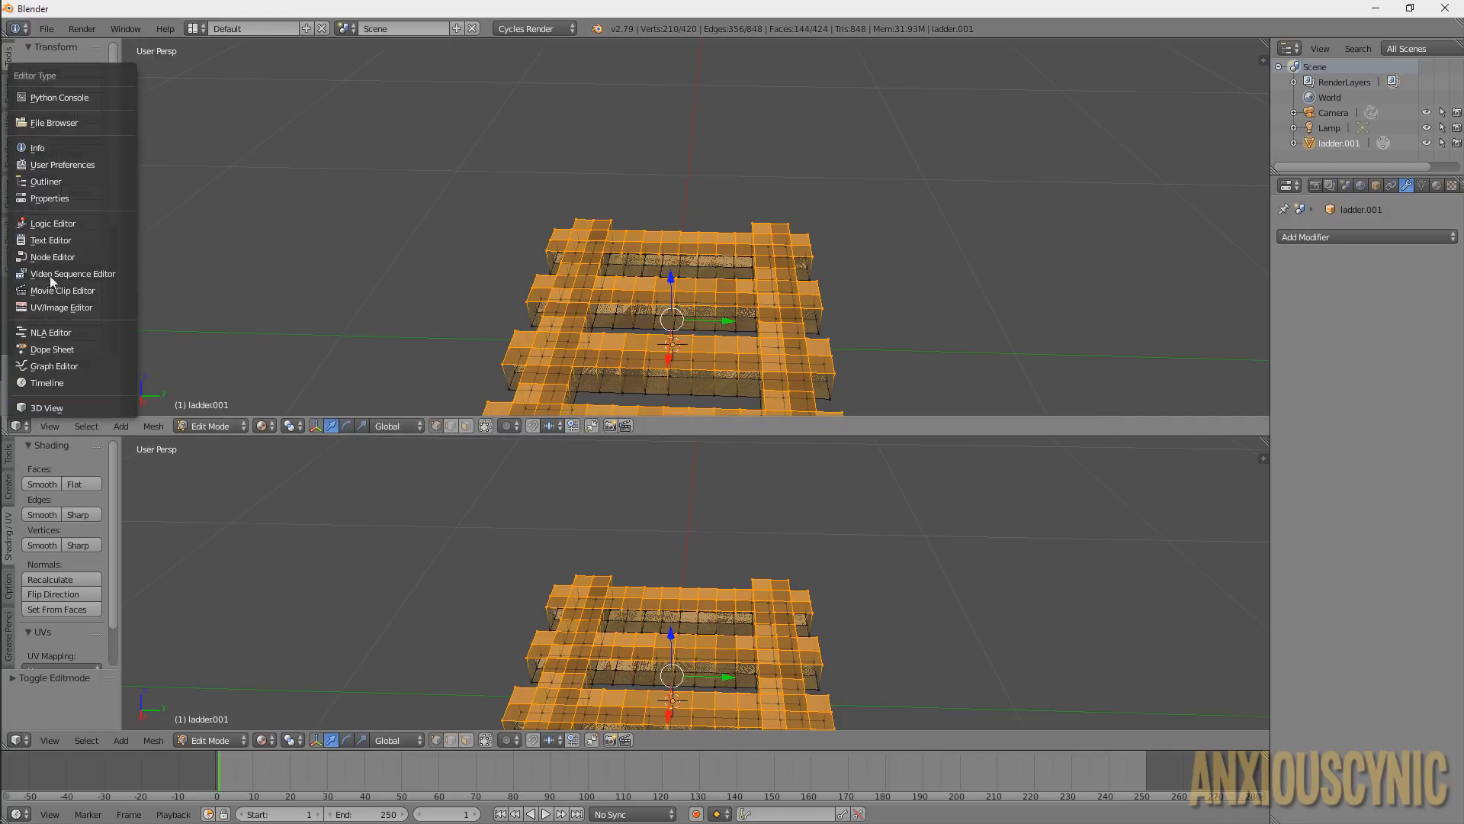
pyautogui.click(65, 308)
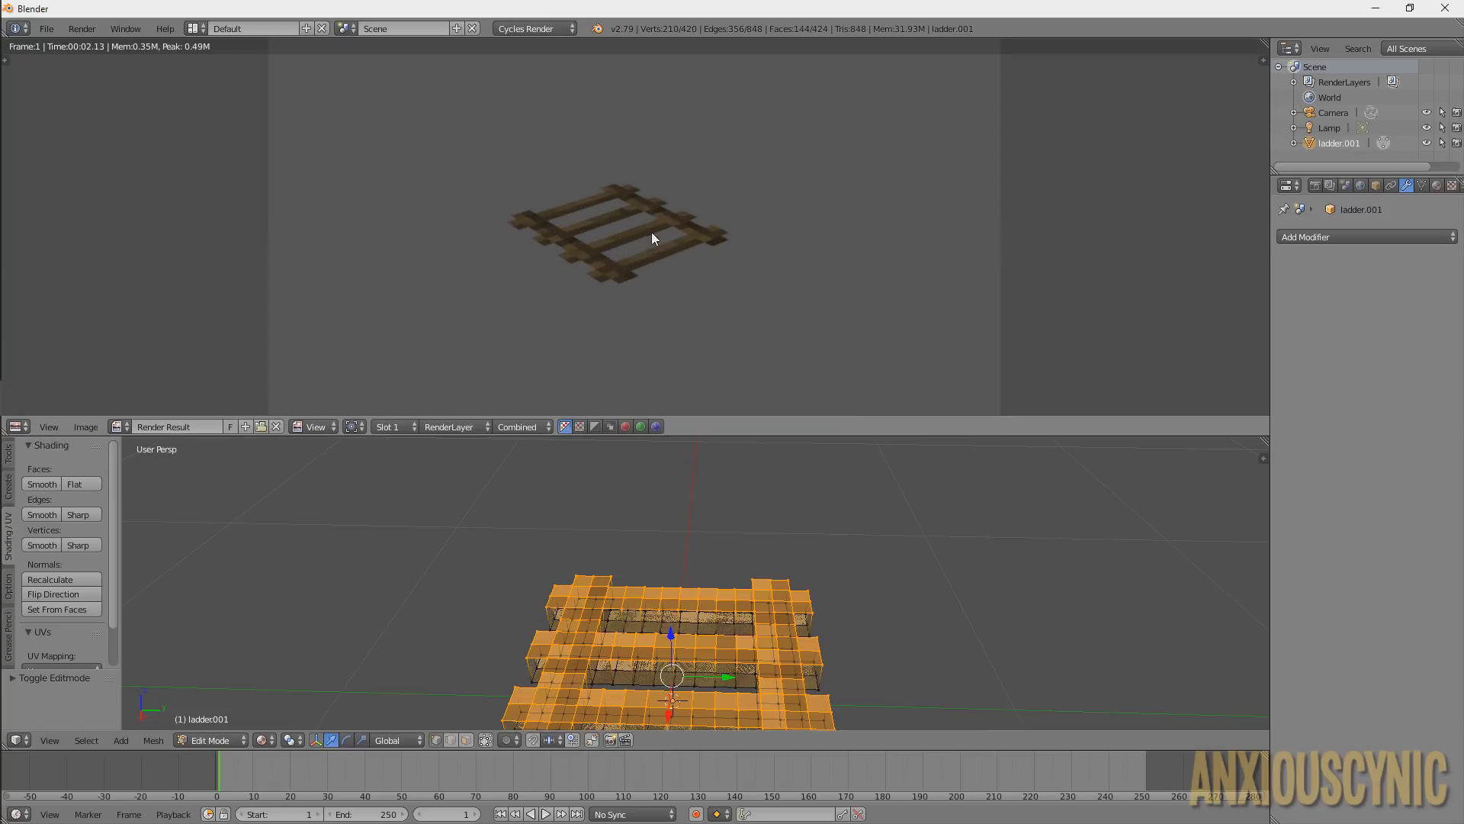
pyautogui.click(120, 427)
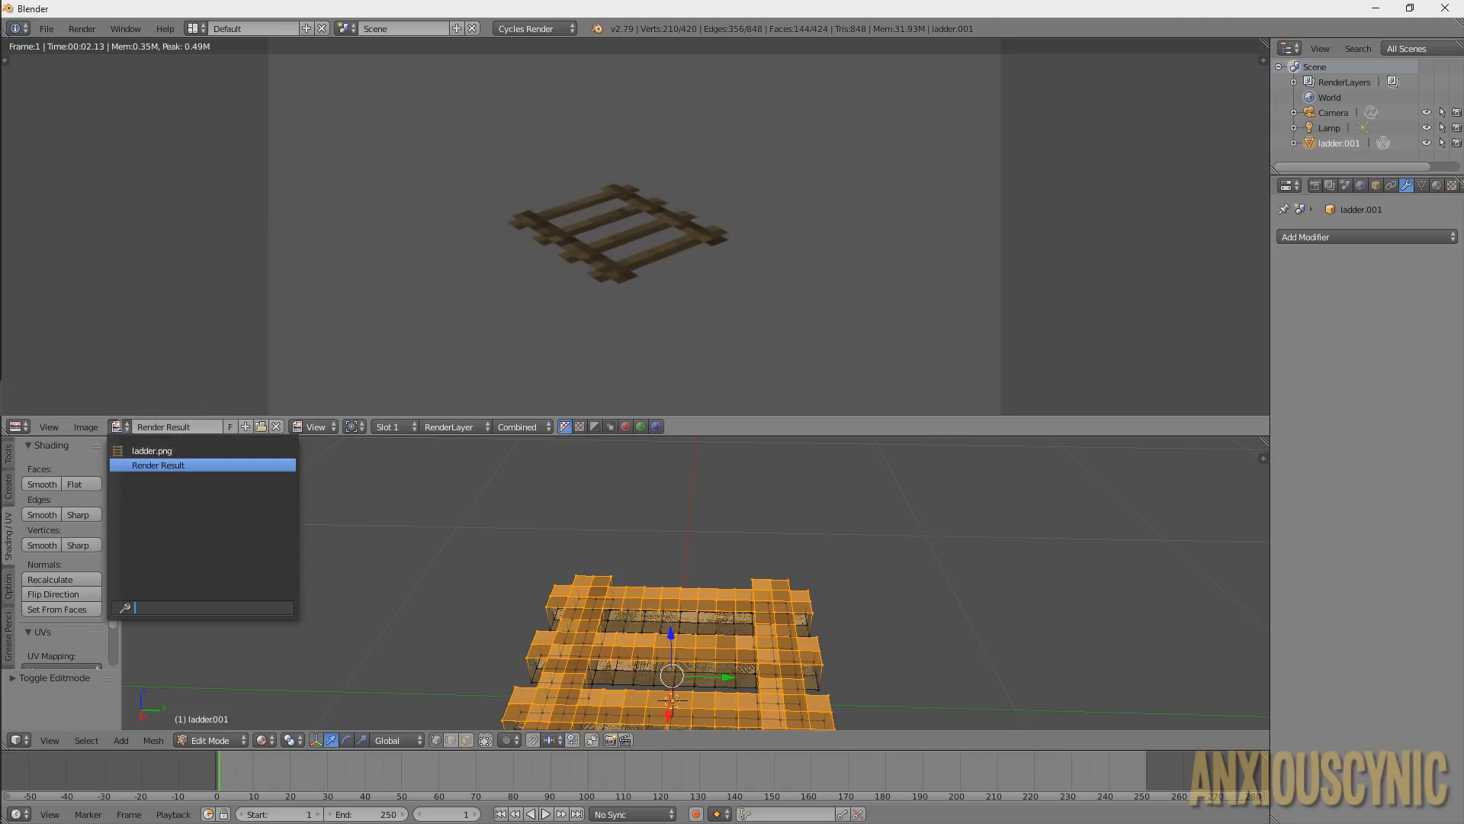
pyautogui.click(180, 450)
pyautogui.scroll(10, 641, 232)
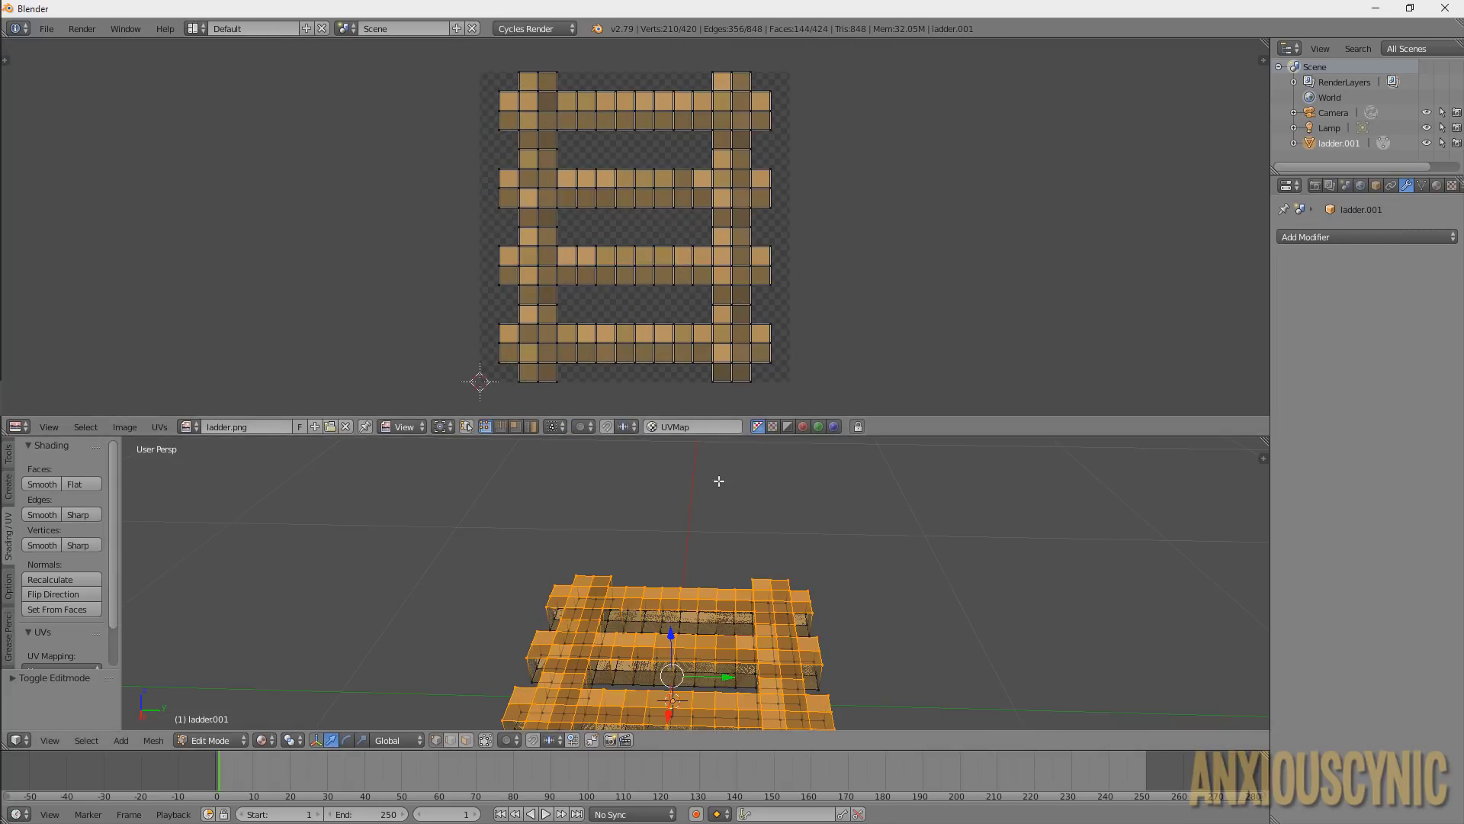
# Switch the ladder mesh to face selection and limit the selection to visible geometry
pyautogui.keyDown('shift'); pyautogui.moveTo(821, 582); pyautogui.dragTo(861, 526, button='middle'); pyautogui.keyUp('shift')
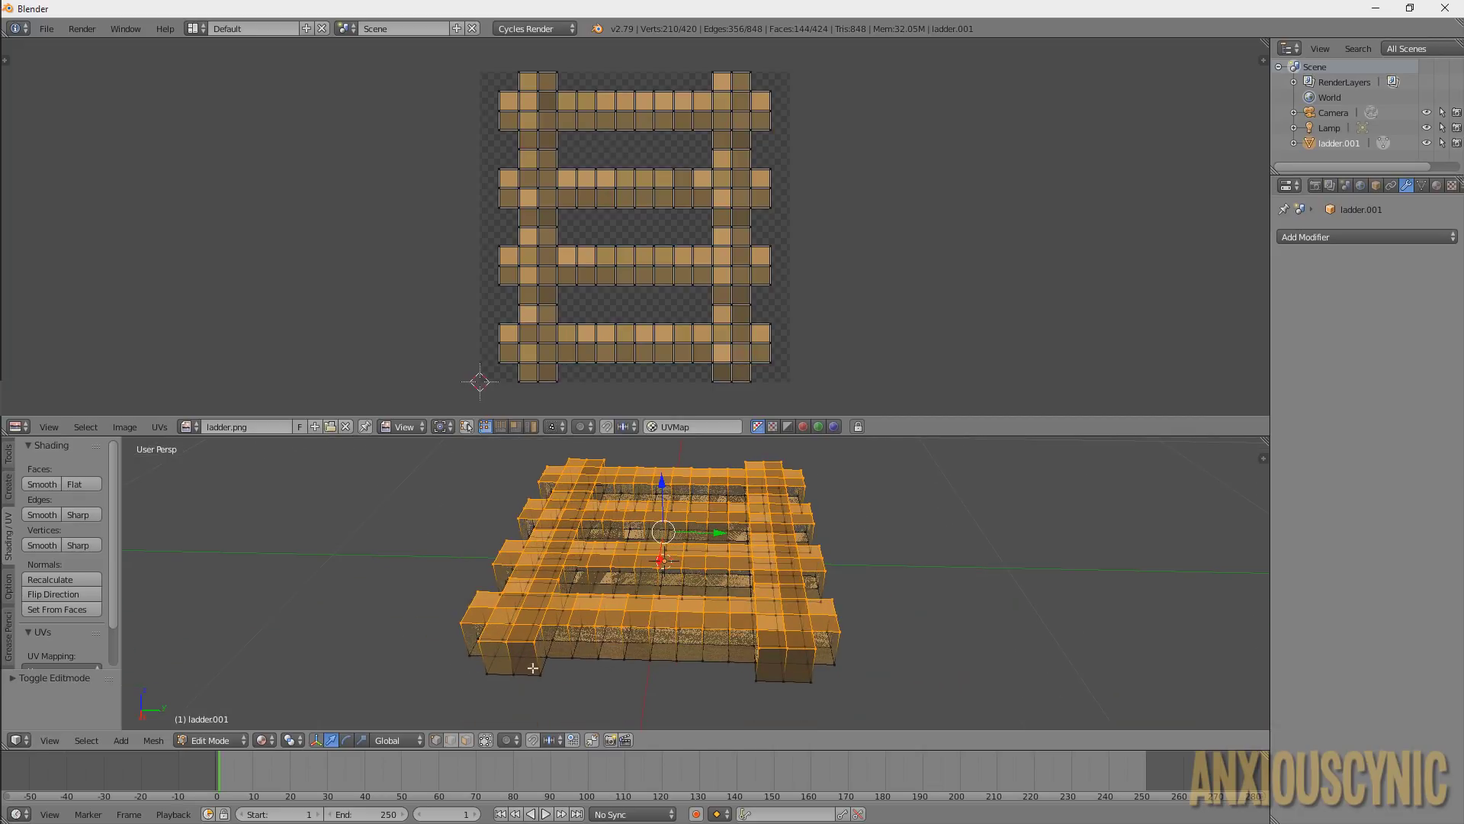
pyautogui.moveTo(696, 620); pyautogui.dragTo(753, 577, button='middle')
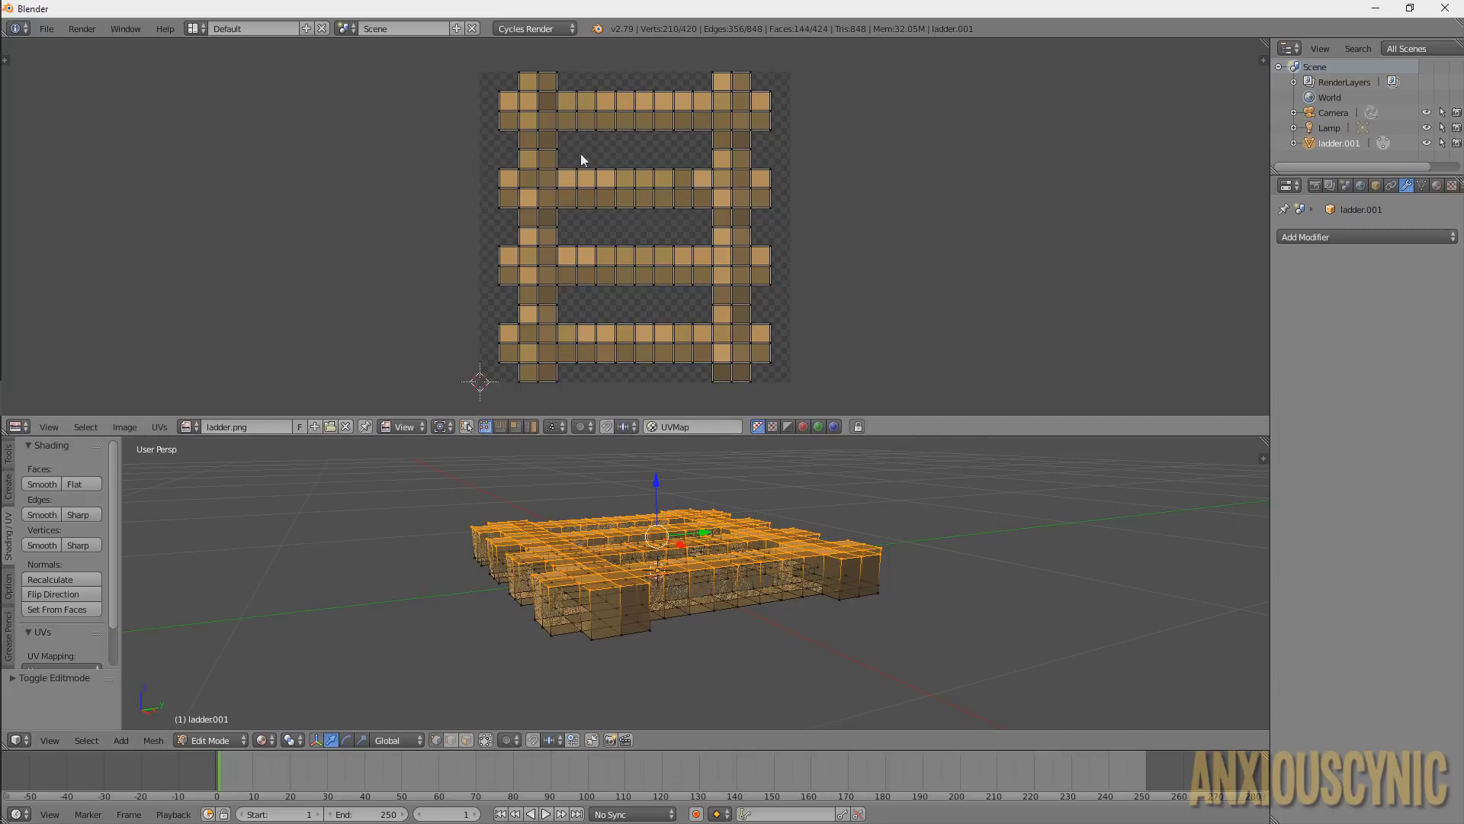
pyautogui.moveTo(720, 522); pyautogui.dragTo(671, 648, button='middle')
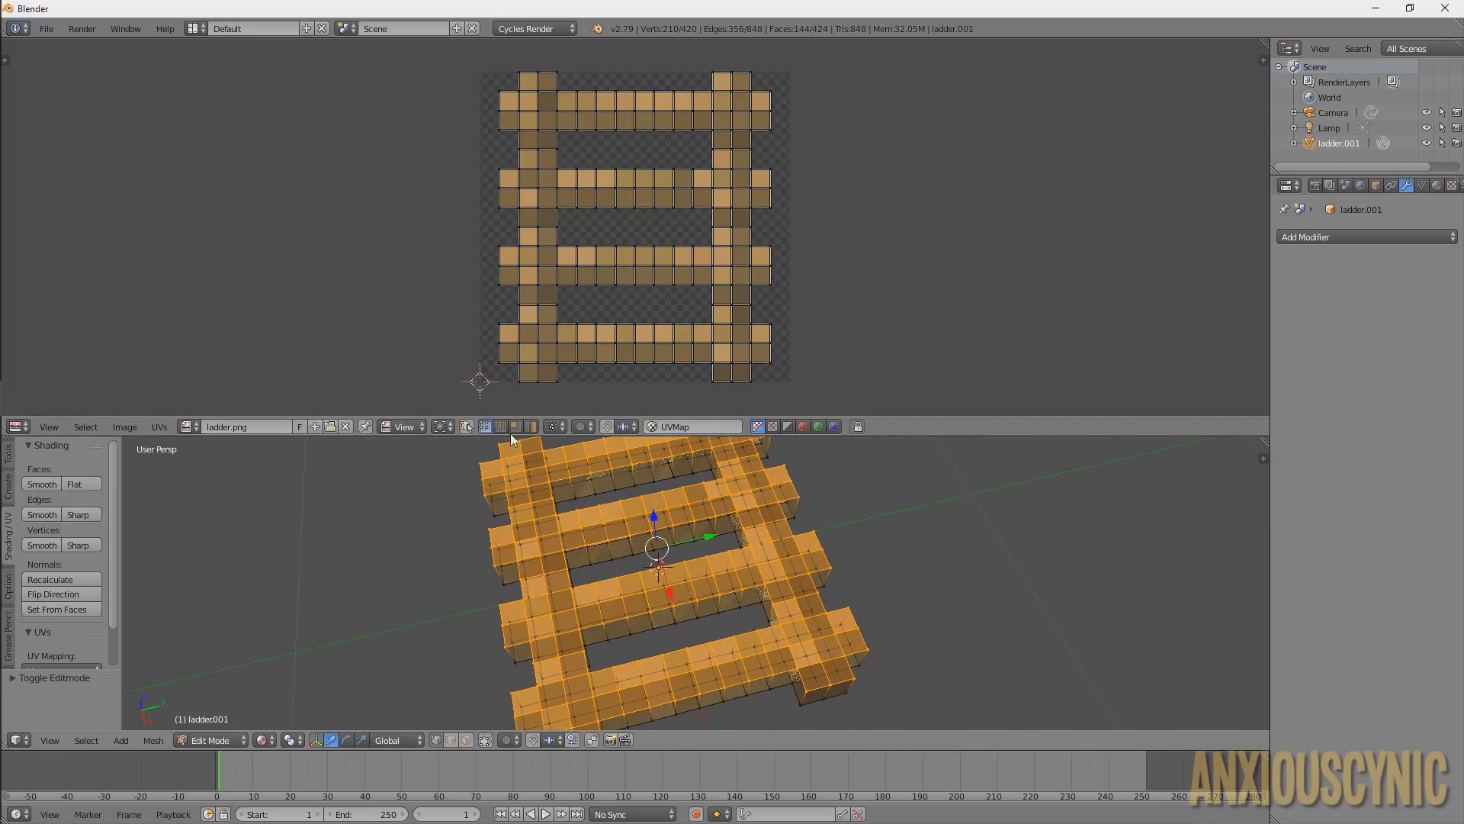
pyautogui.click(467, 739)
pyautogui.click(486, 740)
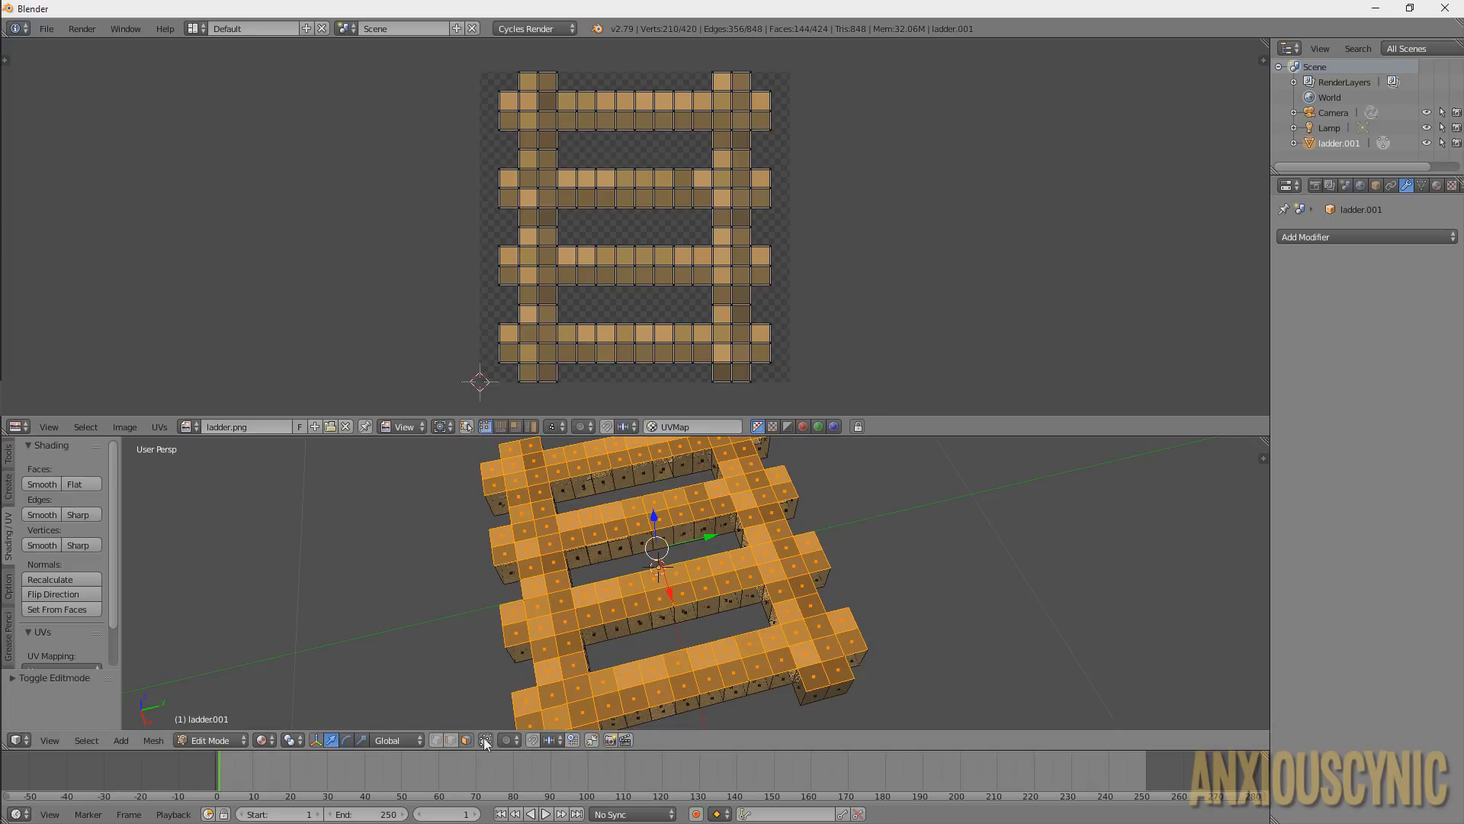
pyautogui.scroll(9, 570, 620)
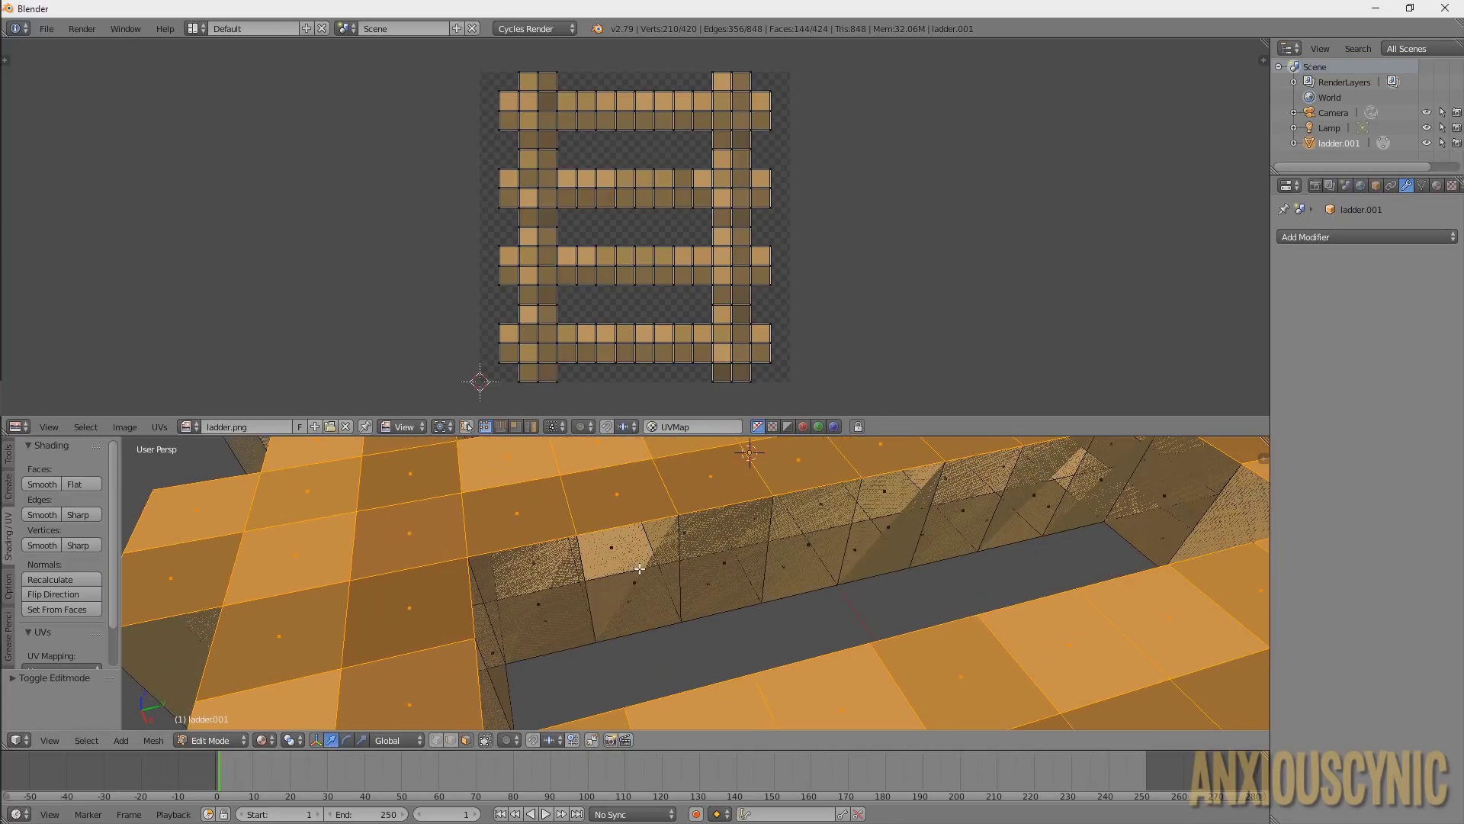
pyautogui.moveTo(639, 568); pyautogui.dragTo(519, 724, button='middle')
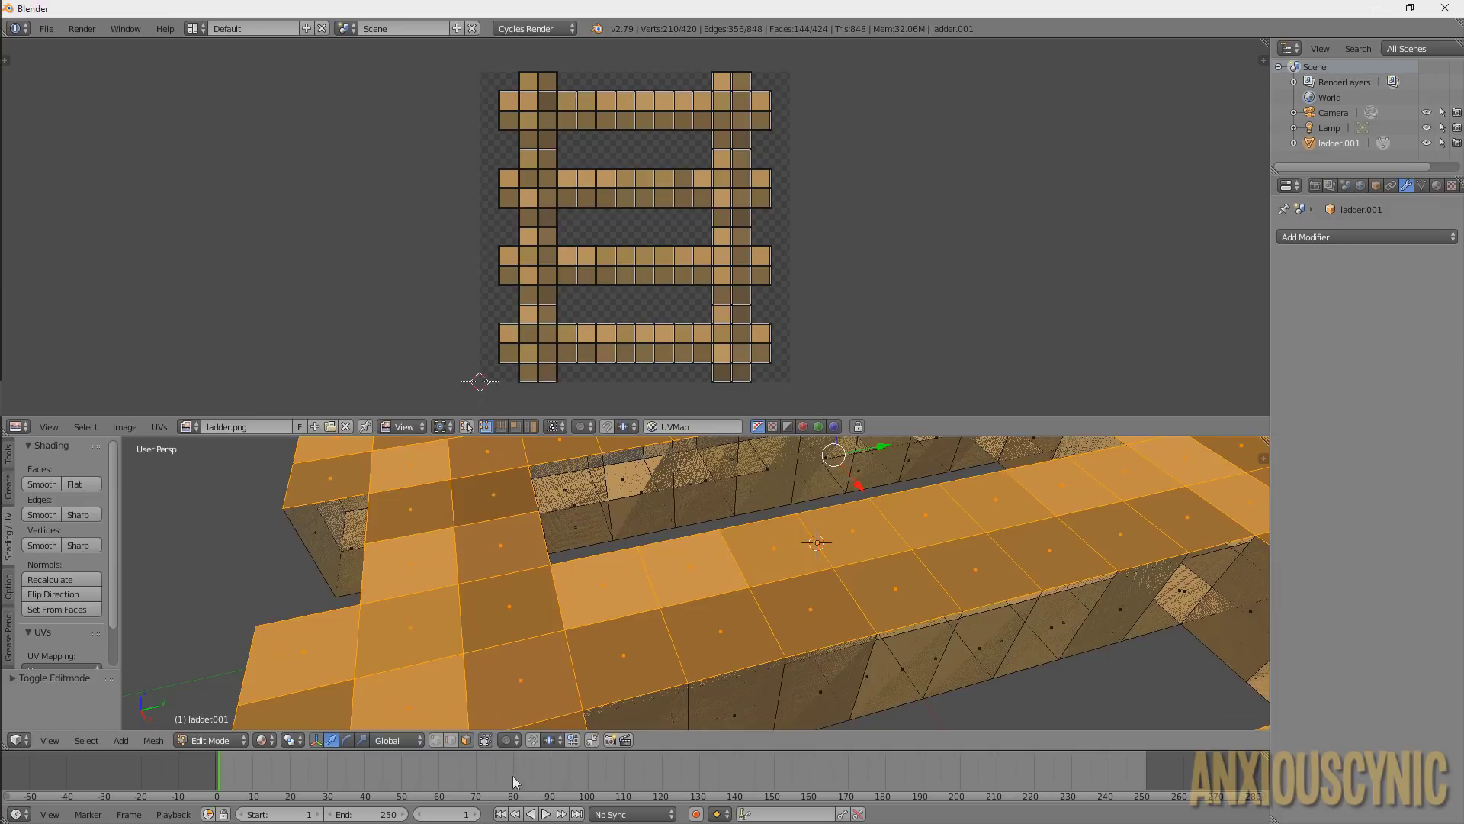
pyautogui.click(488, 740)
pyautogui.moveTo(466, 660); pyautogui.dragTo(486, 712, button='middle')
pyautogui.moveTo(663, 652); pyautogui.dragTo(724, 549, button='middle')
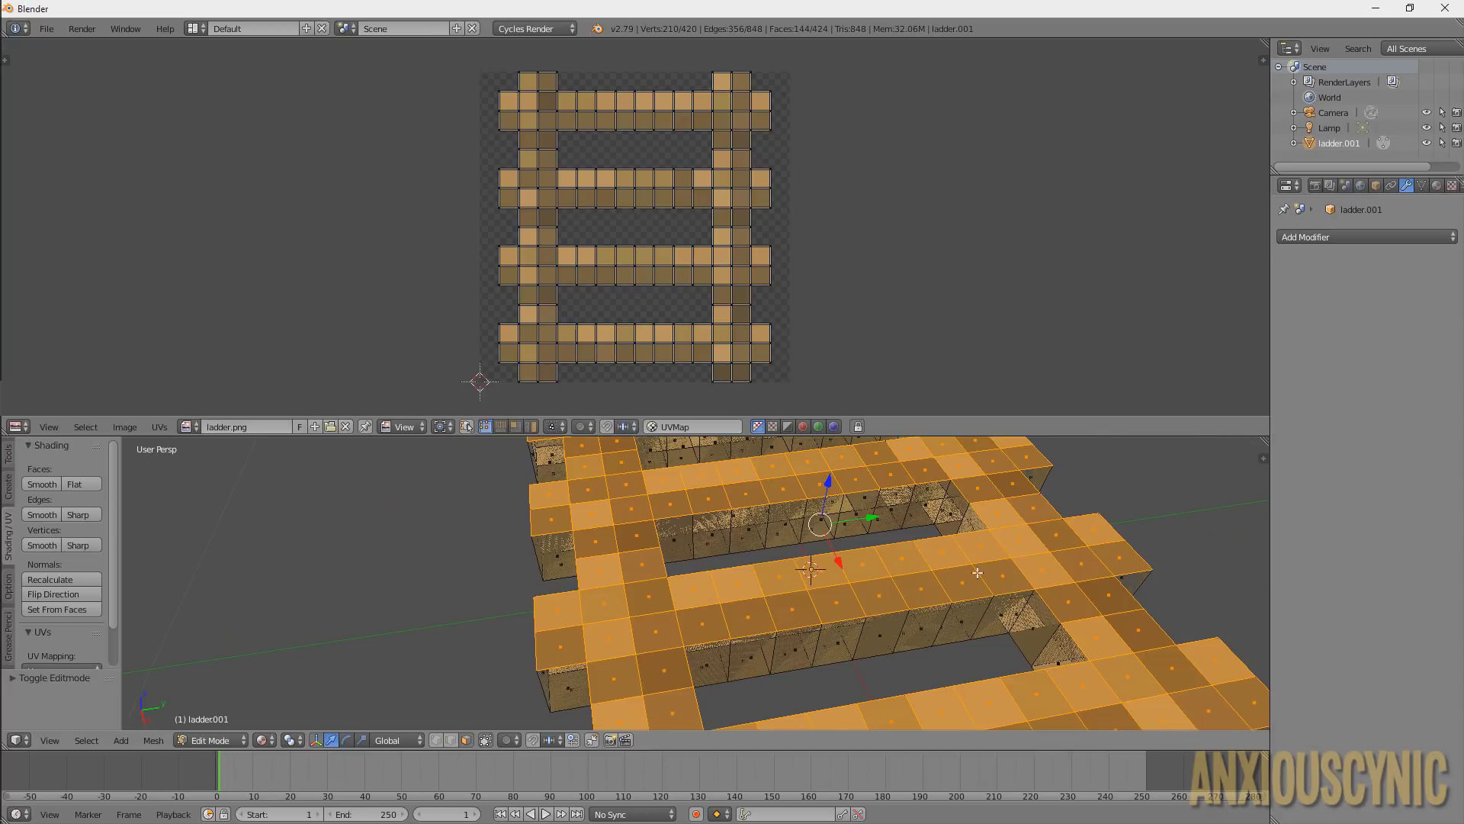
pyautogui.moveTo(980, 577); pyautogui.dragTo(902, 520, button='middle')
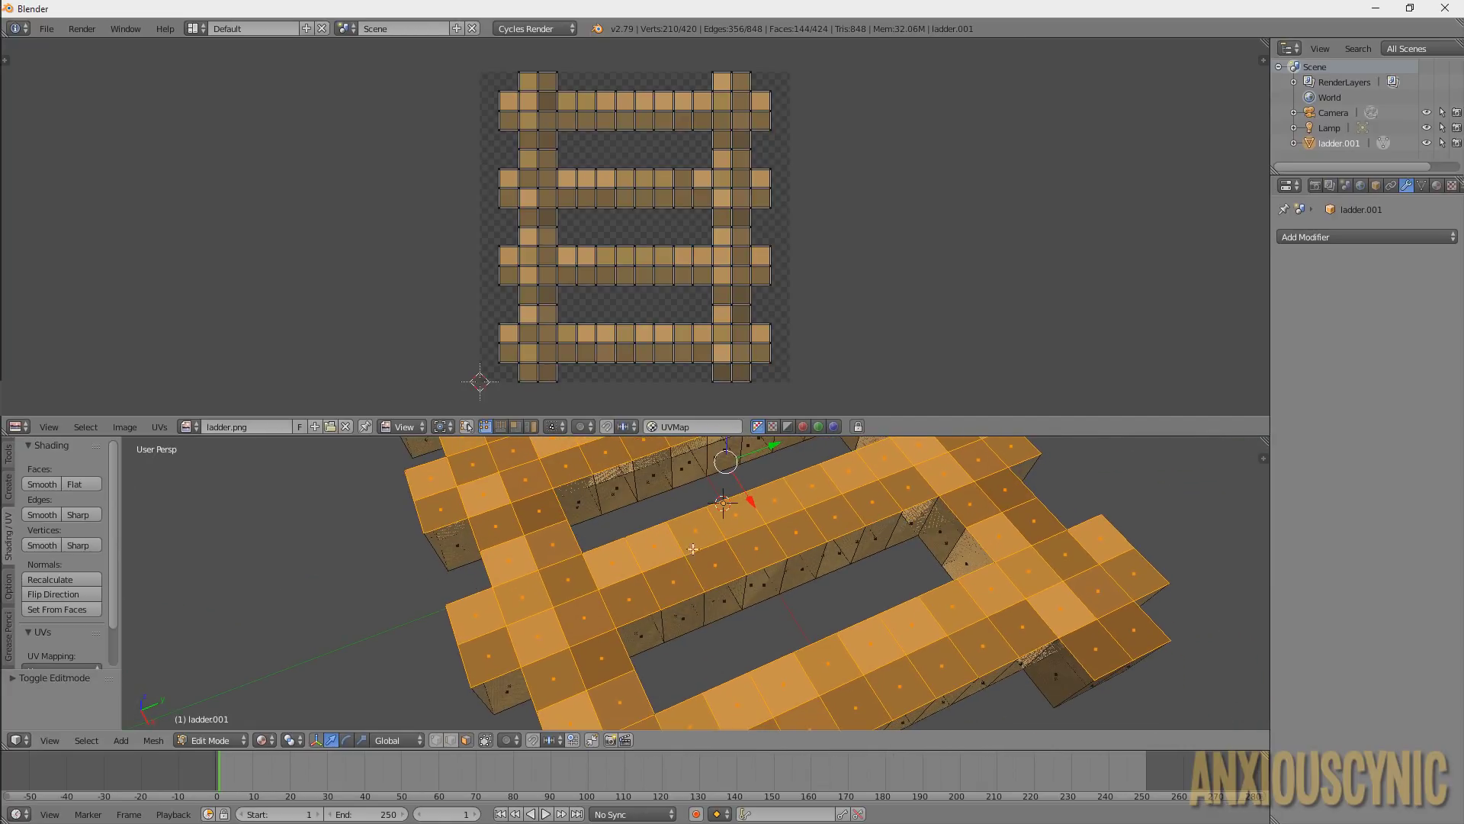
# Select a single light top face on the ladder's side rail between two rungs and select its UVs
pyautogui.rightClick(477, 620)
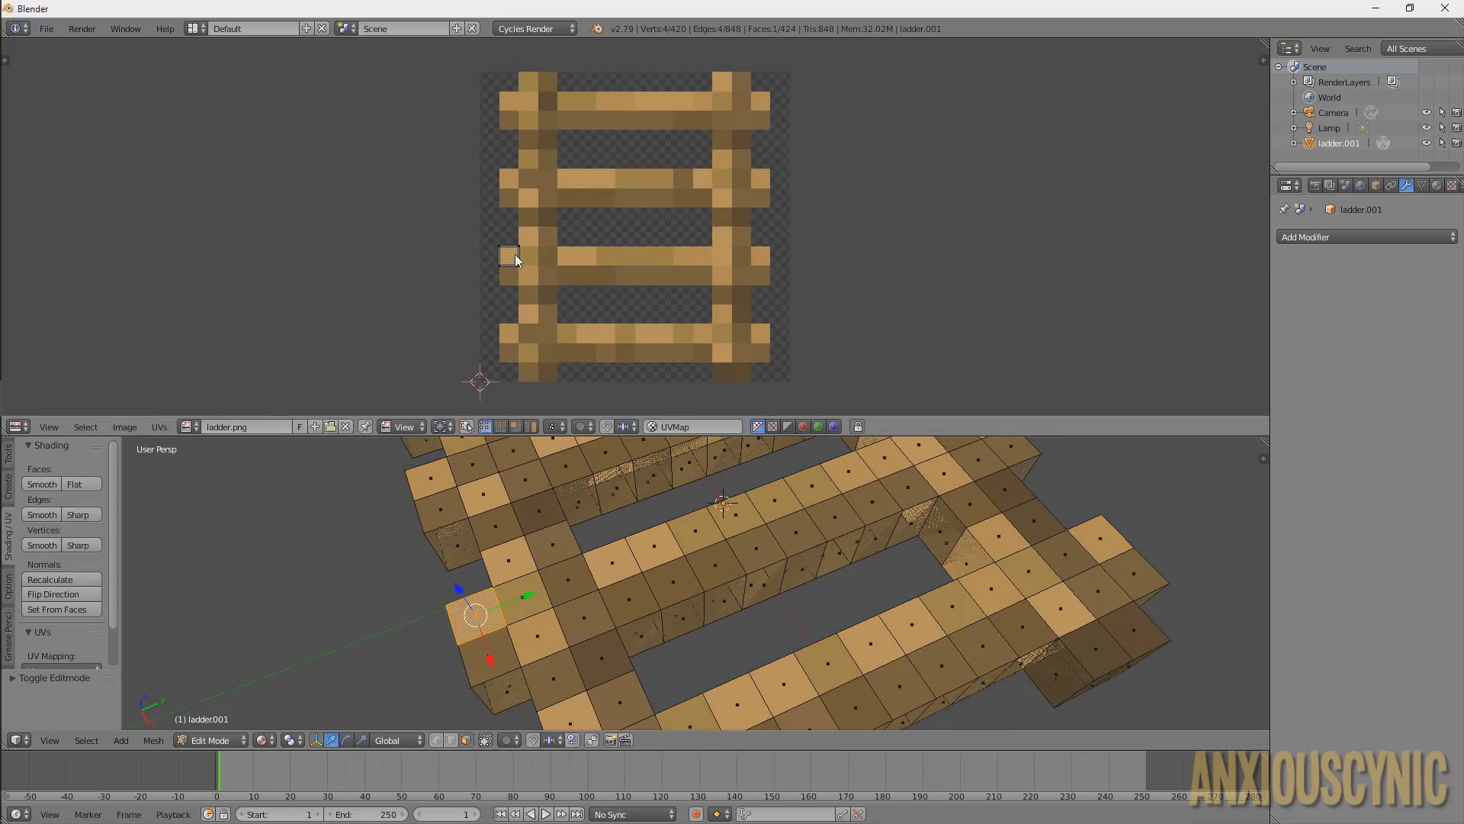
pyautogui.rightClick(511, 561)
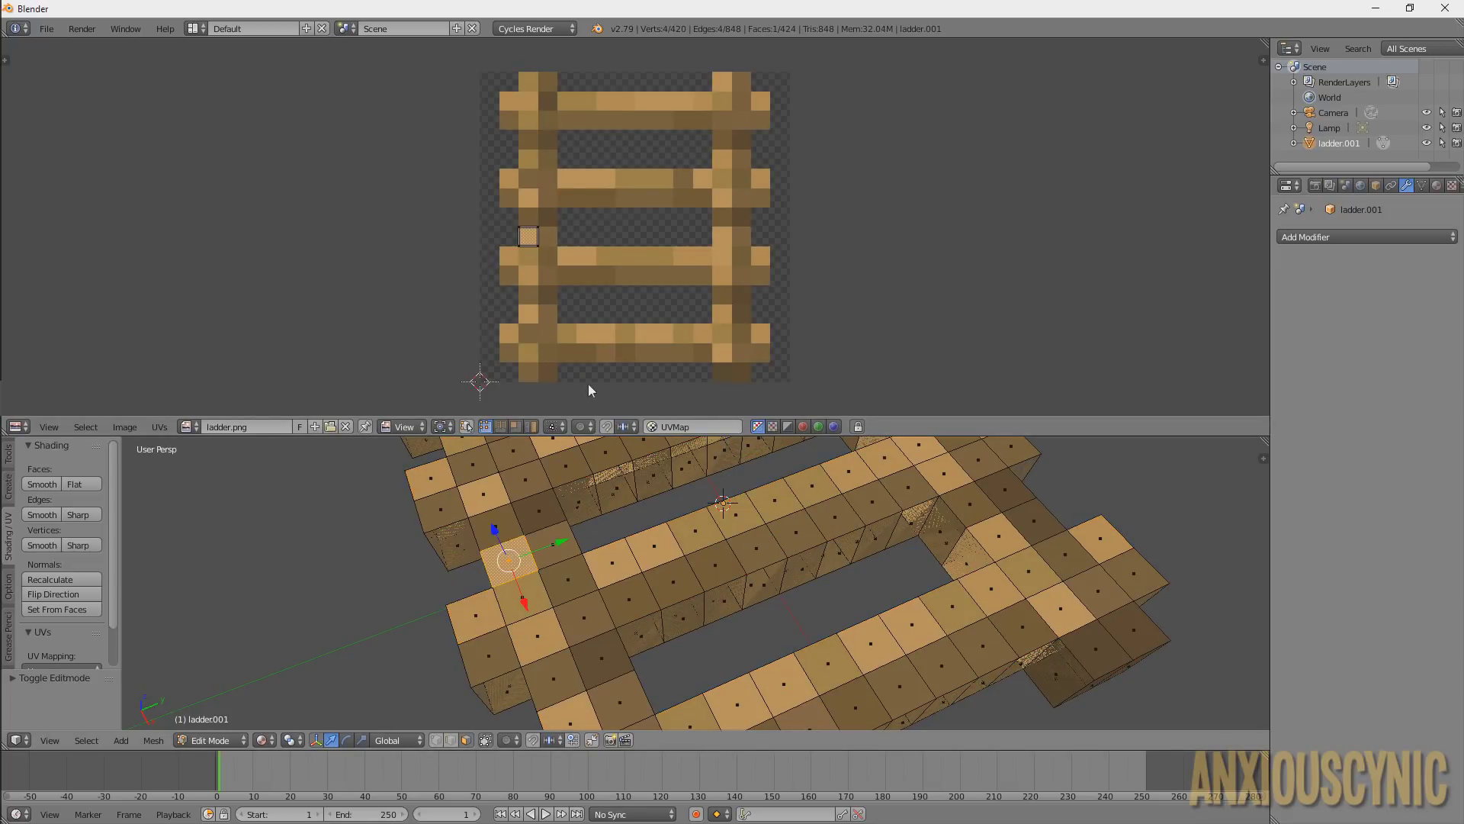
pyautogui.scroll(3, 543, 253)
pyautogui.moveTo(543, 253); pyautogui.dragTo(632, 256, button='middle')
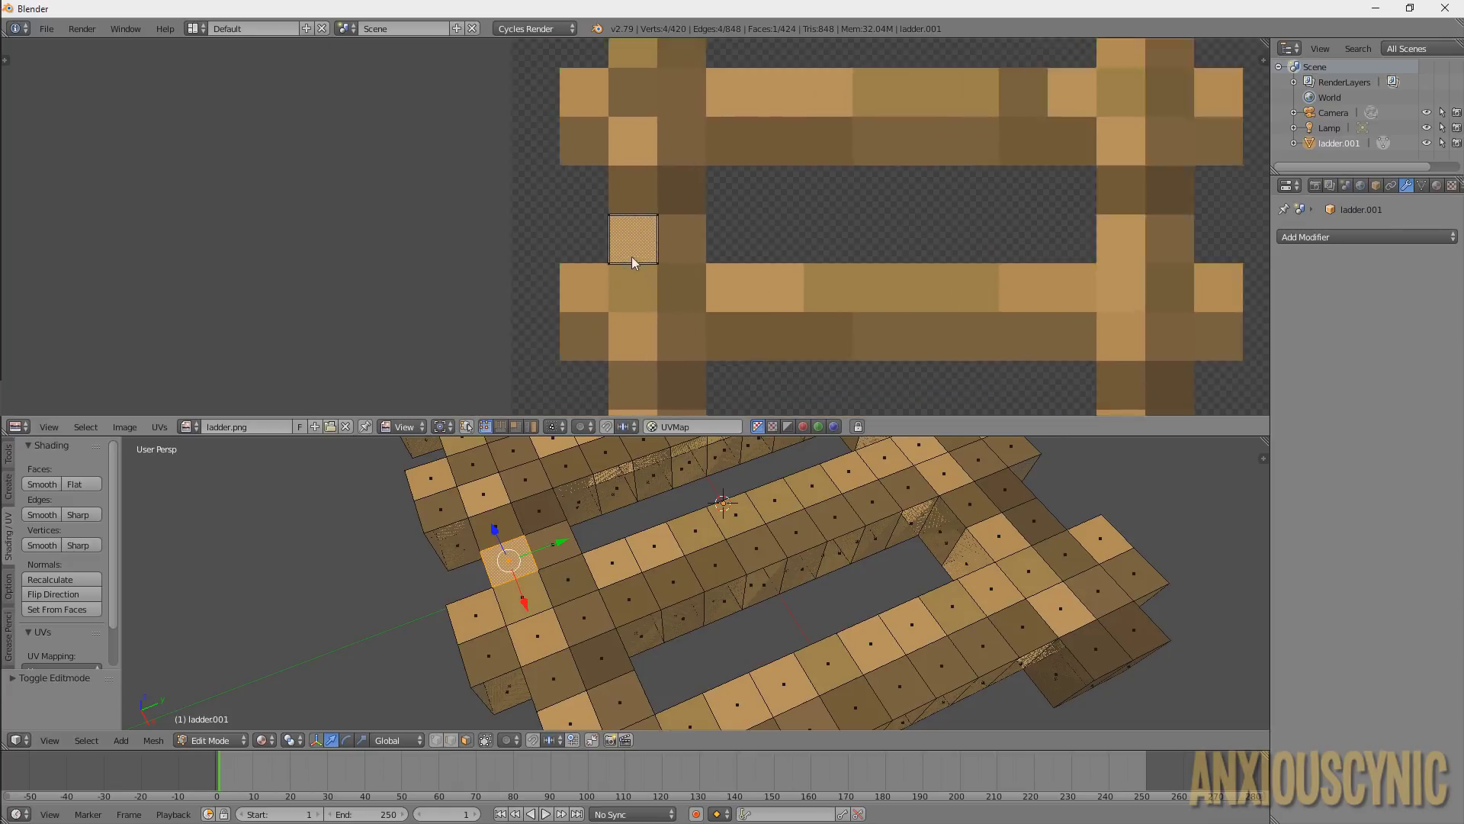
pyautogui.scroll(2, 616, 260)
pyautogui.press('a')
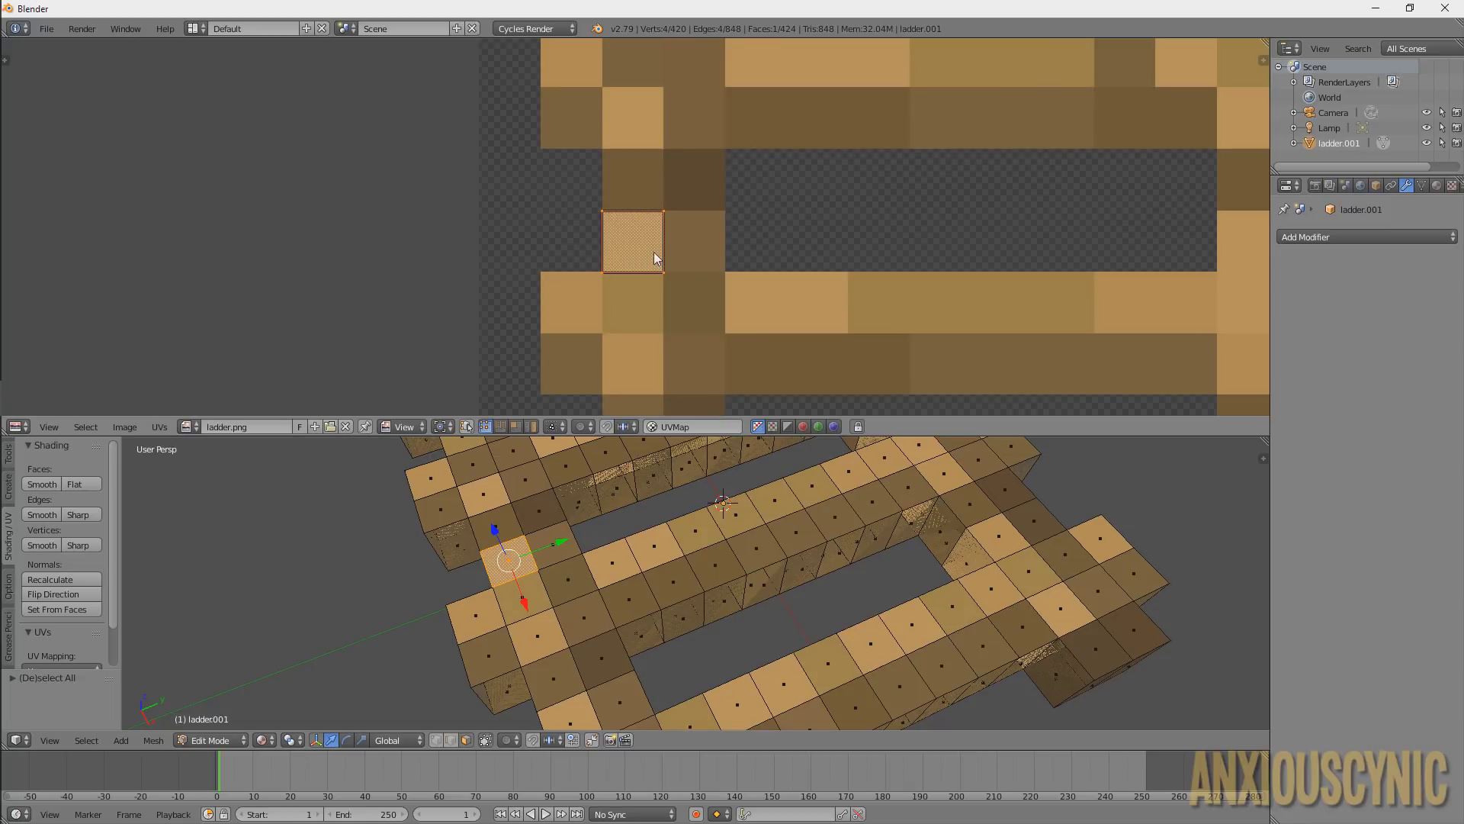
# Set the UV editor's selection mode to face
pyautogui.click(516, 427)
pyautogui.click(488, 427)
pyautogui.click(502, 427)
pyautogui.press('1')
pyautogui.click(516, 427)
# Try moving the selected face's UVs diagonally across the texture and undo the move
pyautogui.scroll(4, 534, 579)
pyautogui.keyDown('shift'); pyautogui.moveTo(427, 565); pyautogui.dragTo(760, 515, button='middle'); pyautogui.keyUp('shift')
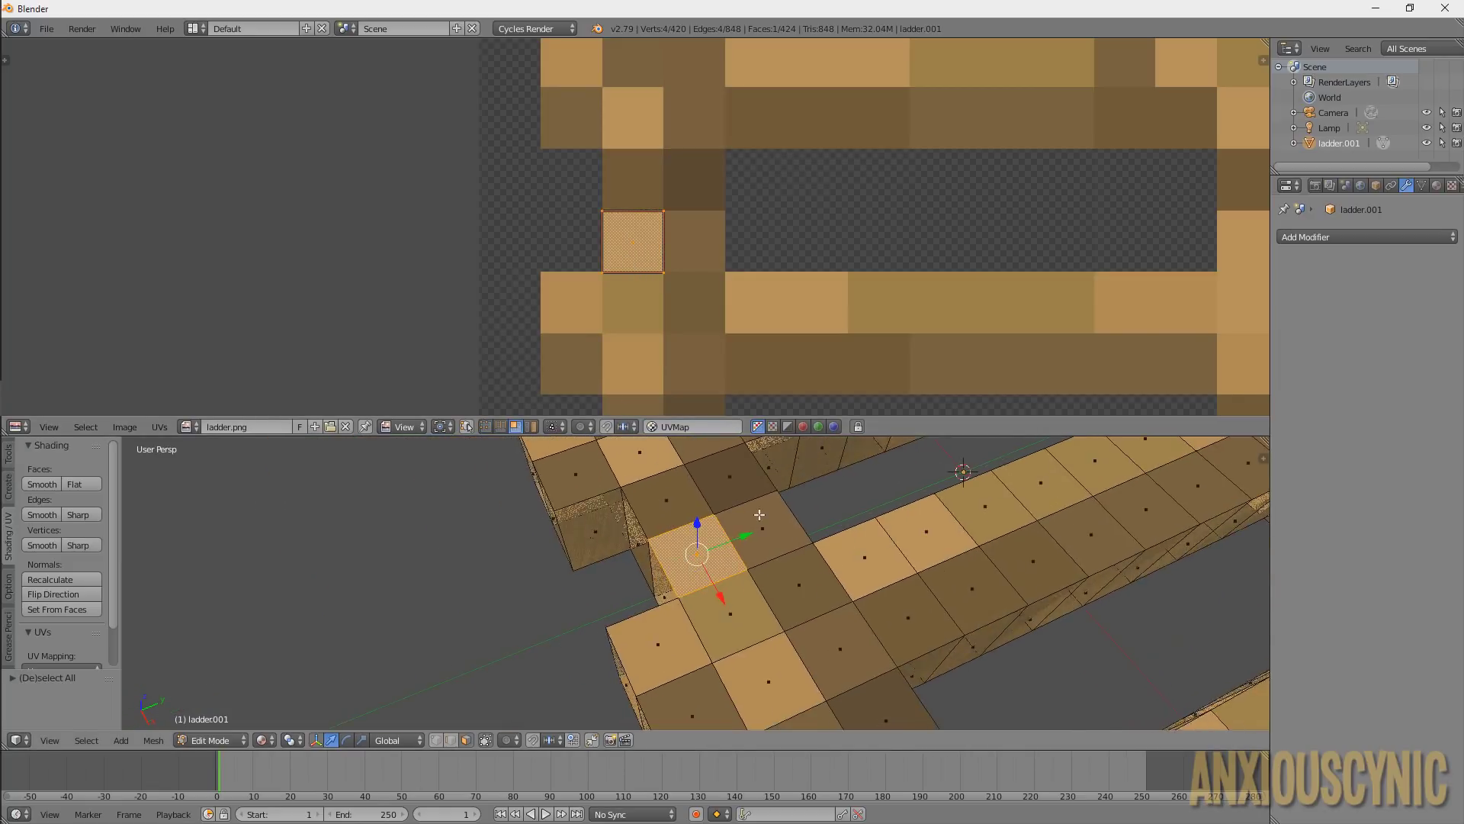
pyautogui.scroll(5, 760, 515)
pyautogui.scroll(-4, 838, 516)
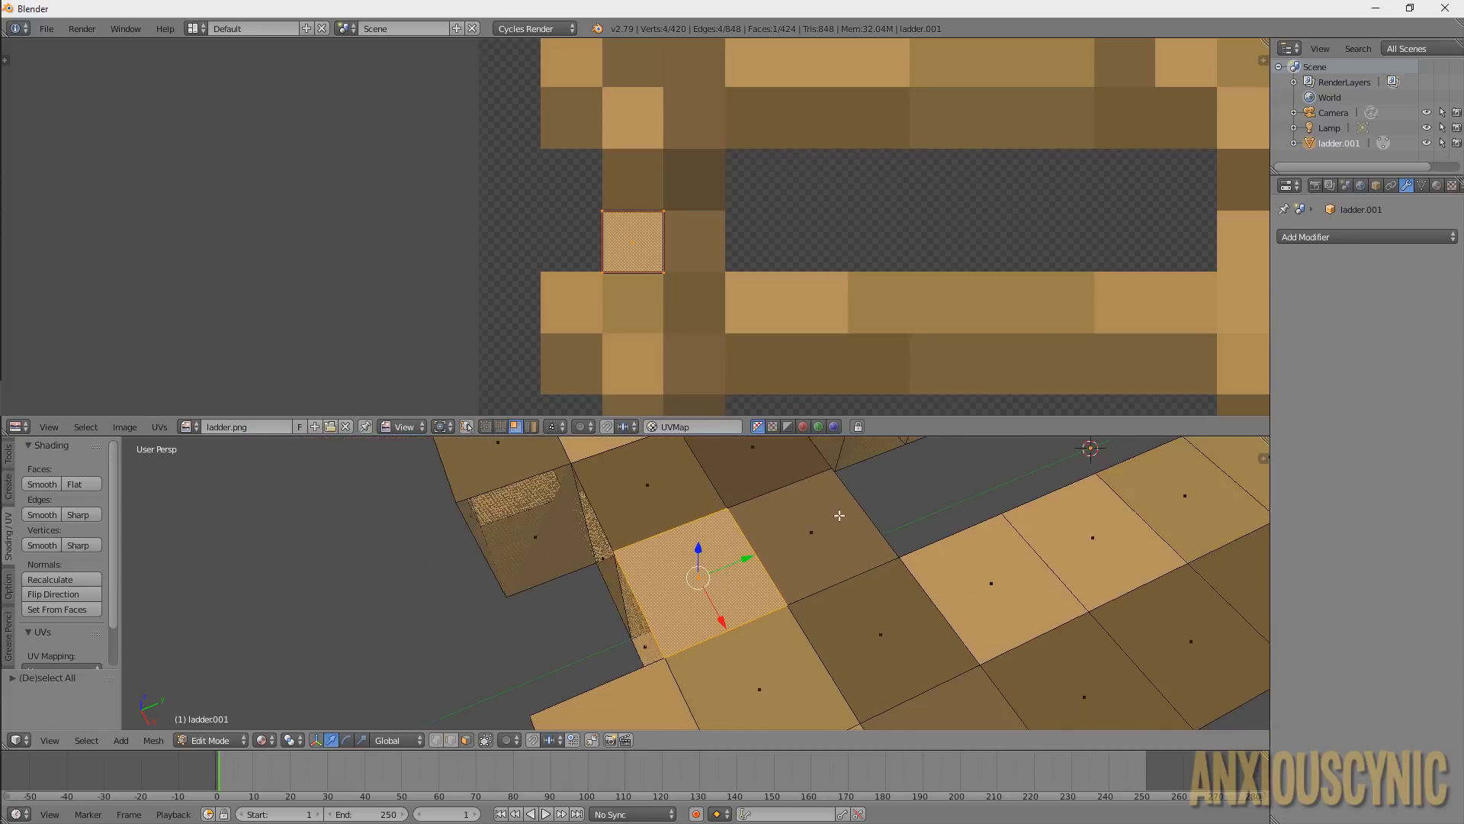
pyautogui.click(635, 241)
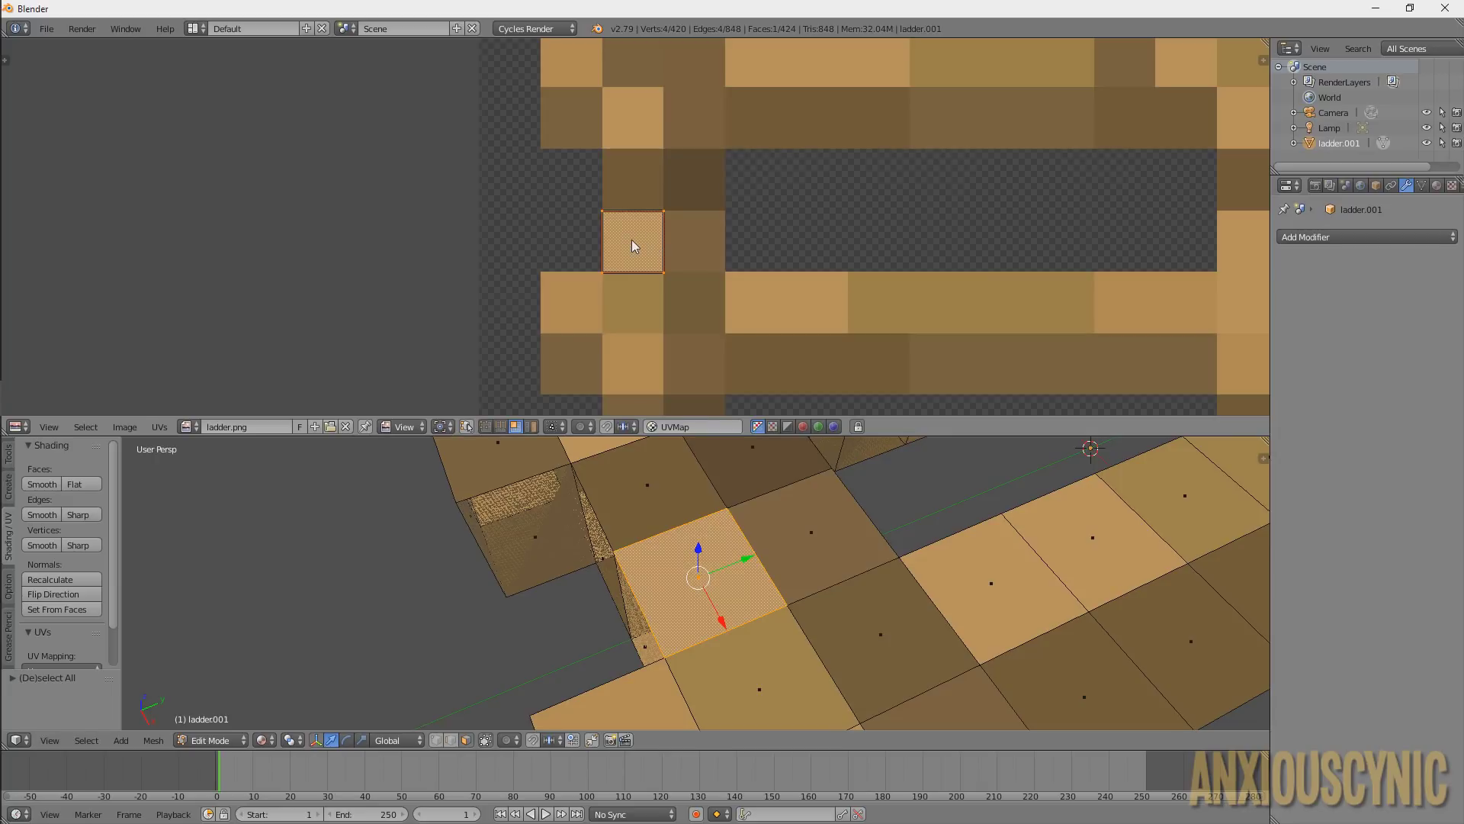
pyautogui.press('g')
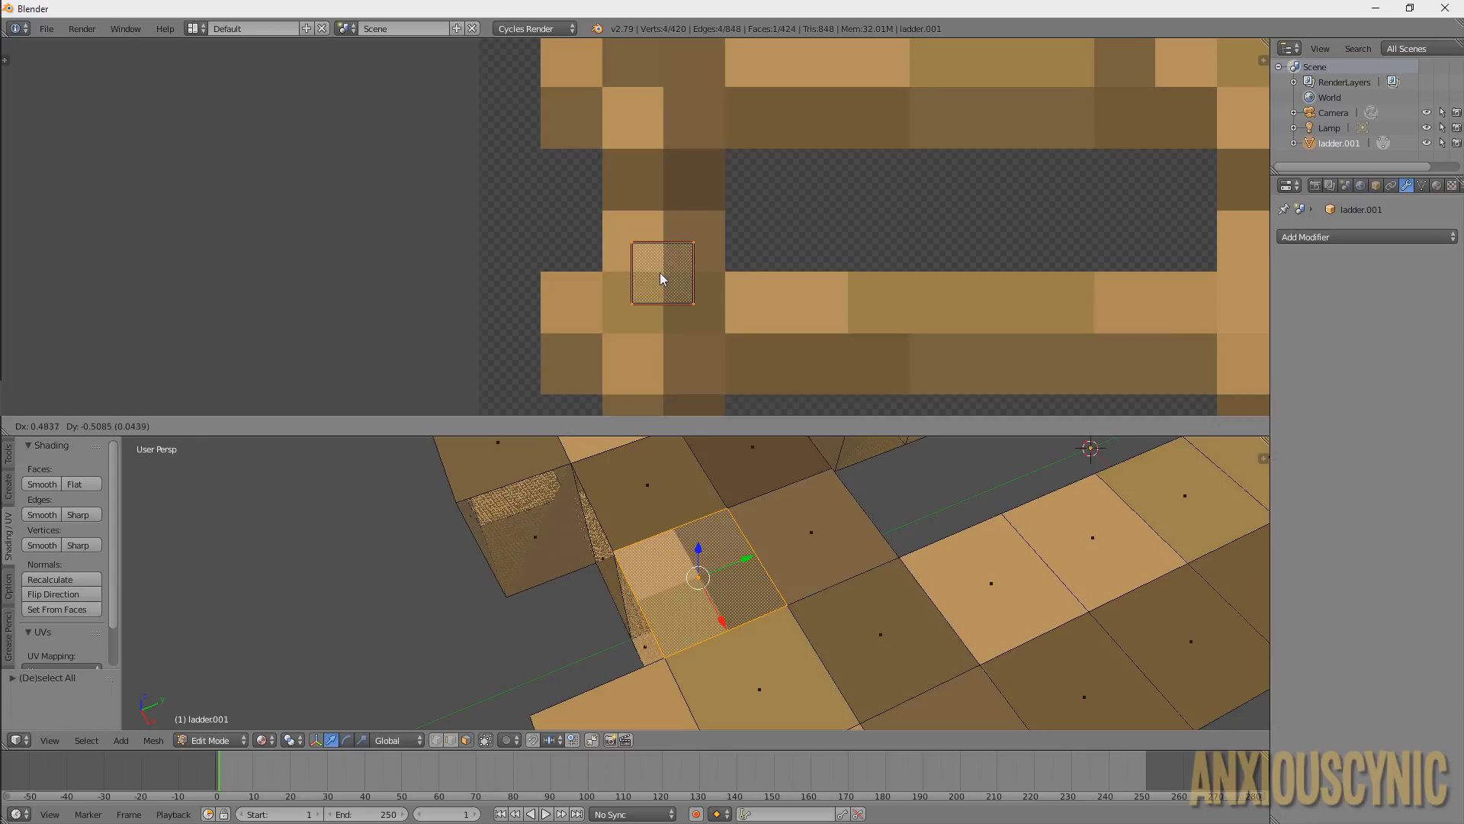
pyautogui.click(662, 277)
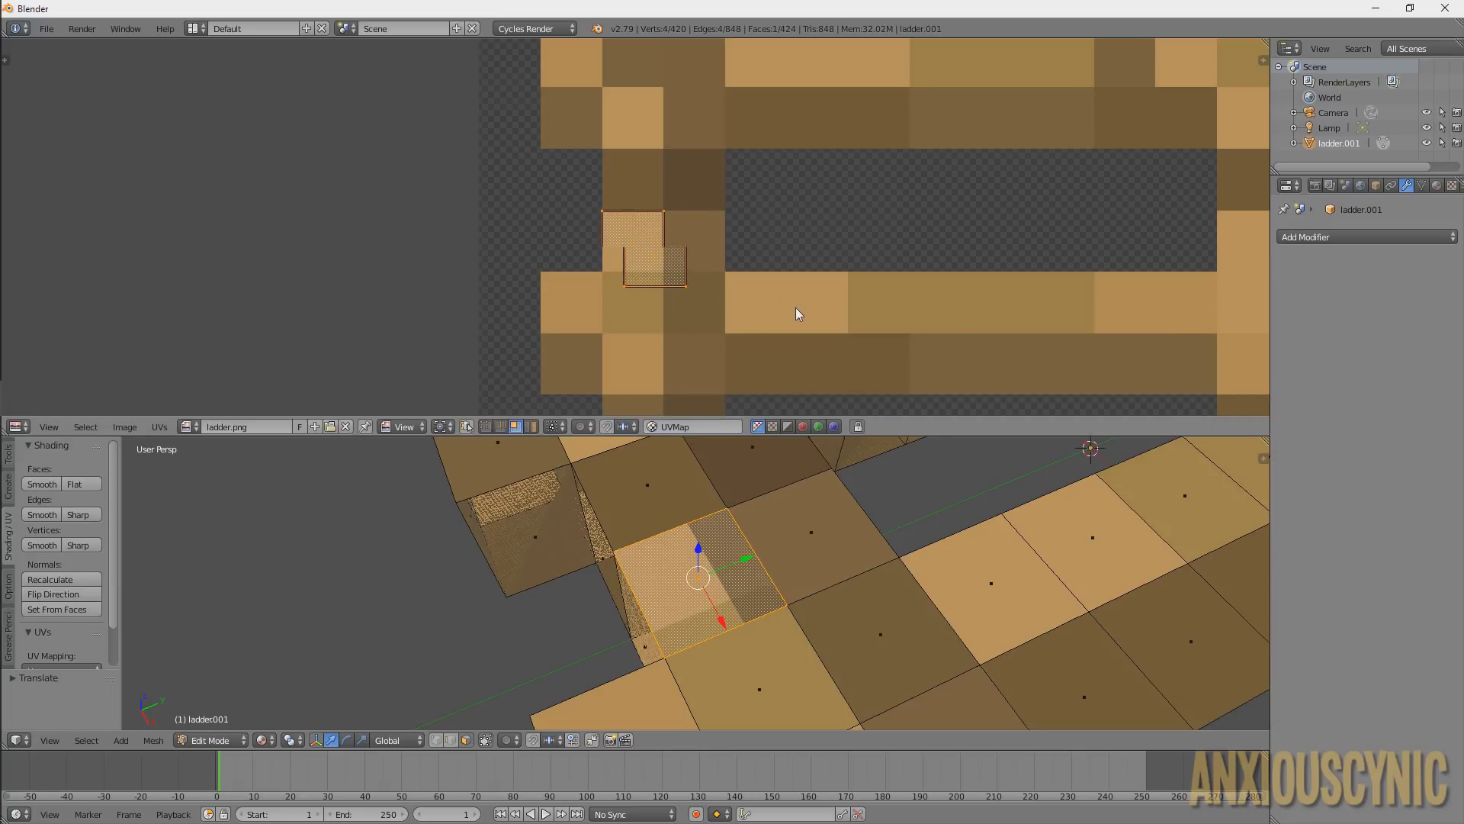
pyautogui.hotkey('ctrl', 'z')
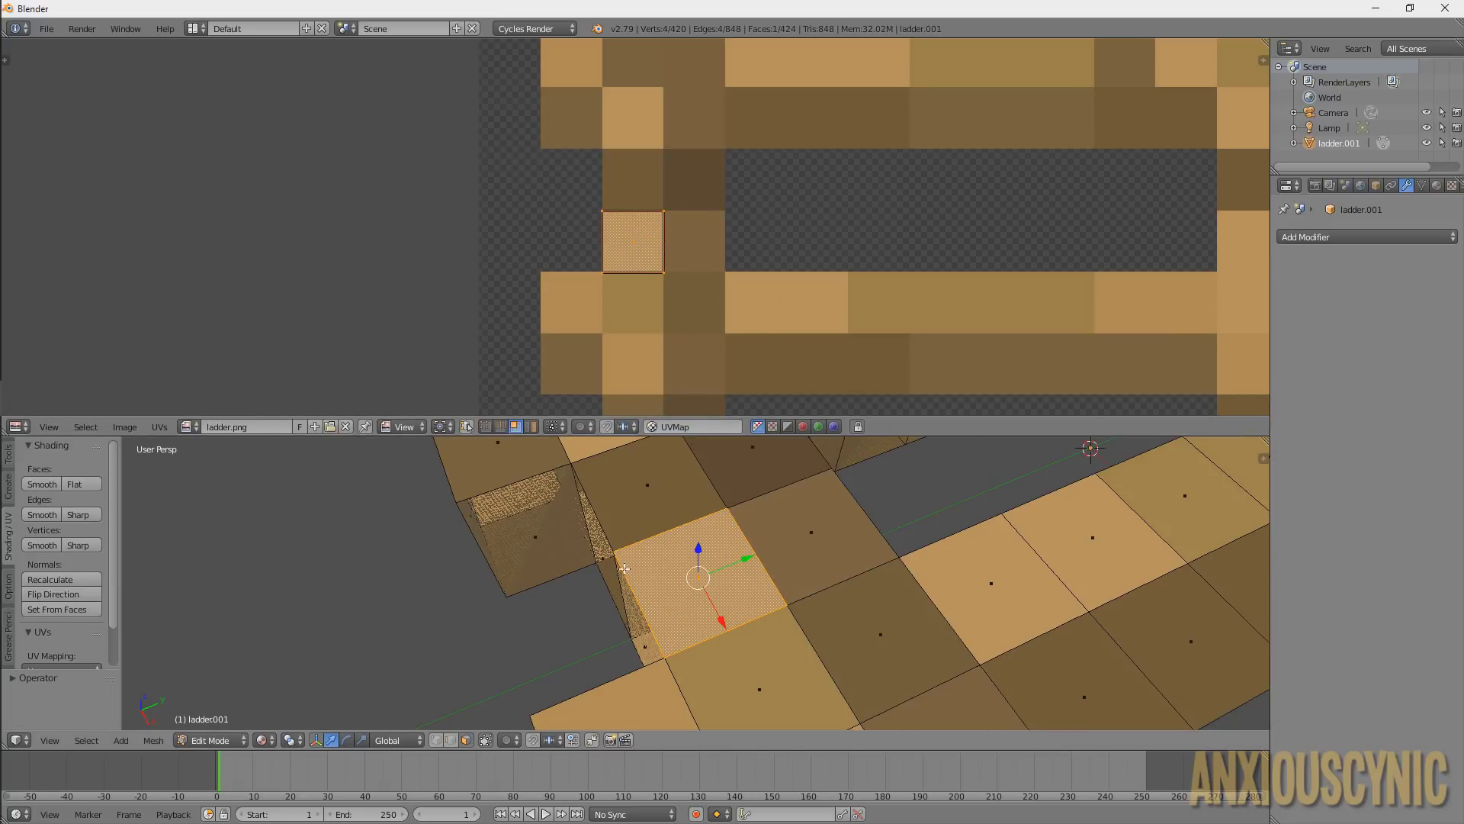
# Select one outer end face of a middle rung and examine how its UVs lie on the ladder texture
pyautogui.moveTo(665, 612); pyautogui.dragTo(480, 521, button='middle')
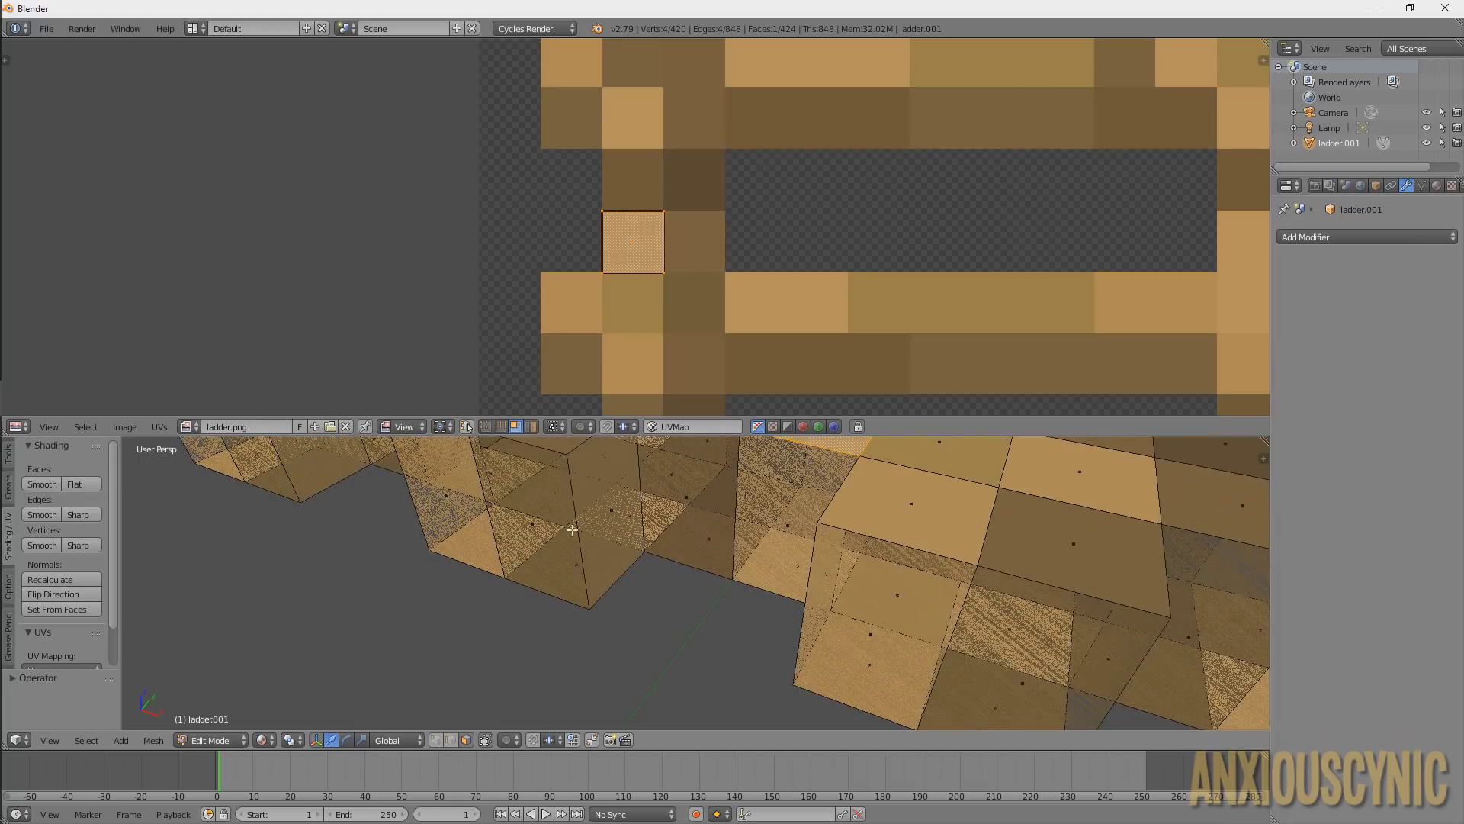
pyautogui.rightClick(455, 498)
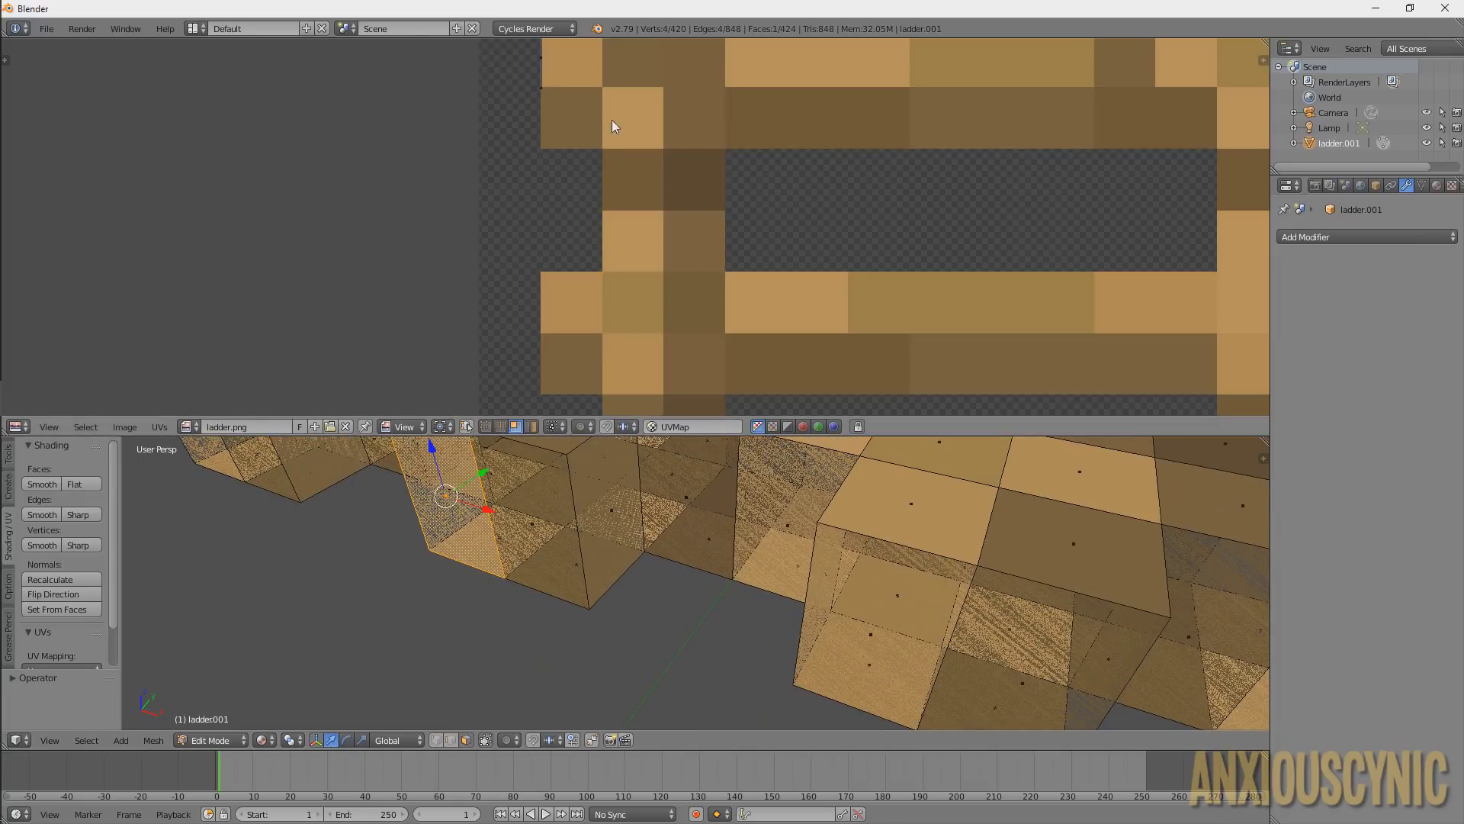
pyautogui.moveTo(611, 126); pyautogui.dragTo(638, 180, button='middle')
pyautogui.scroll(4, 560, 139)
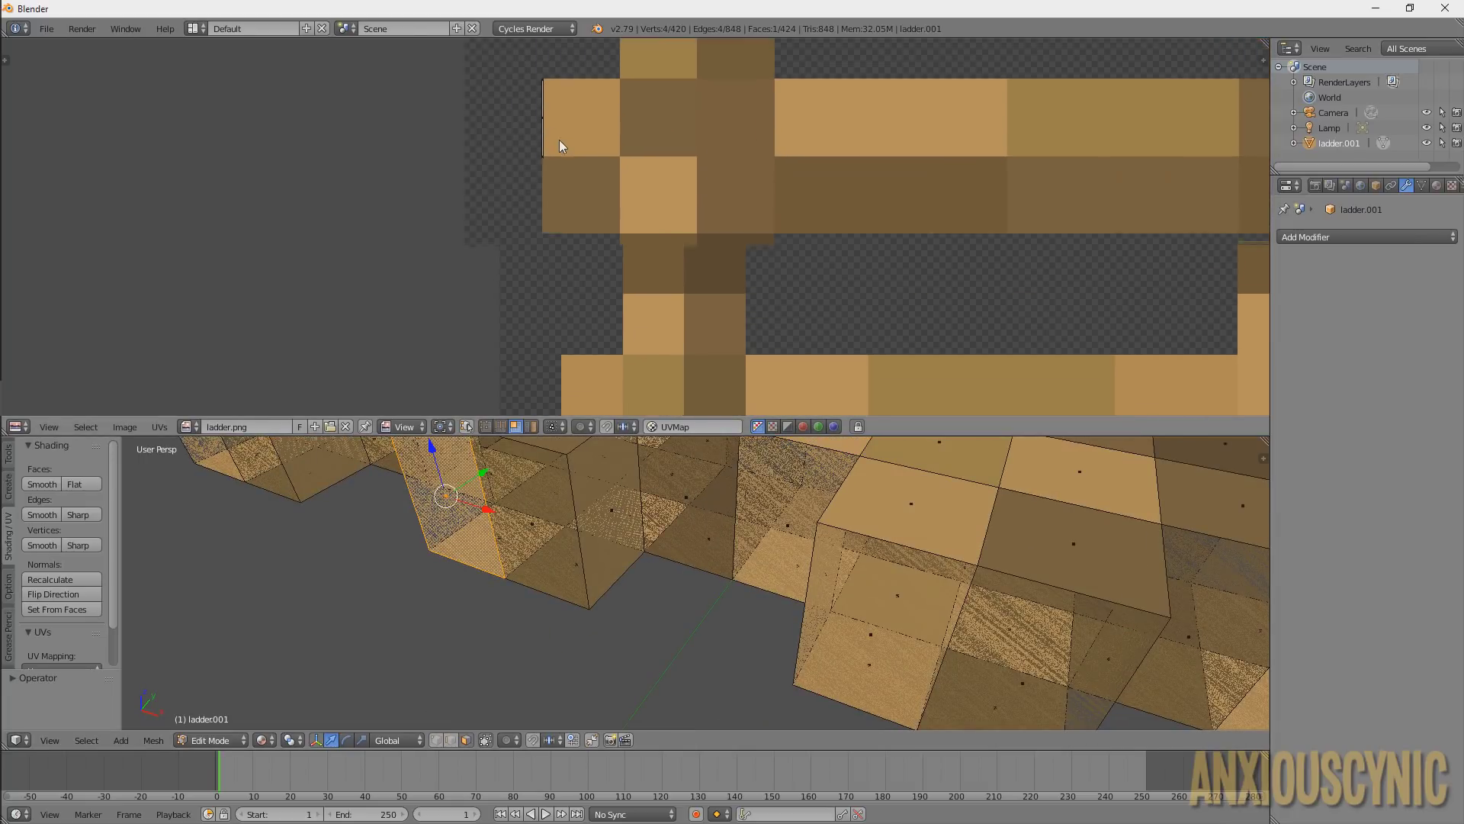
pyautogui.scroll(3, 702, 305)
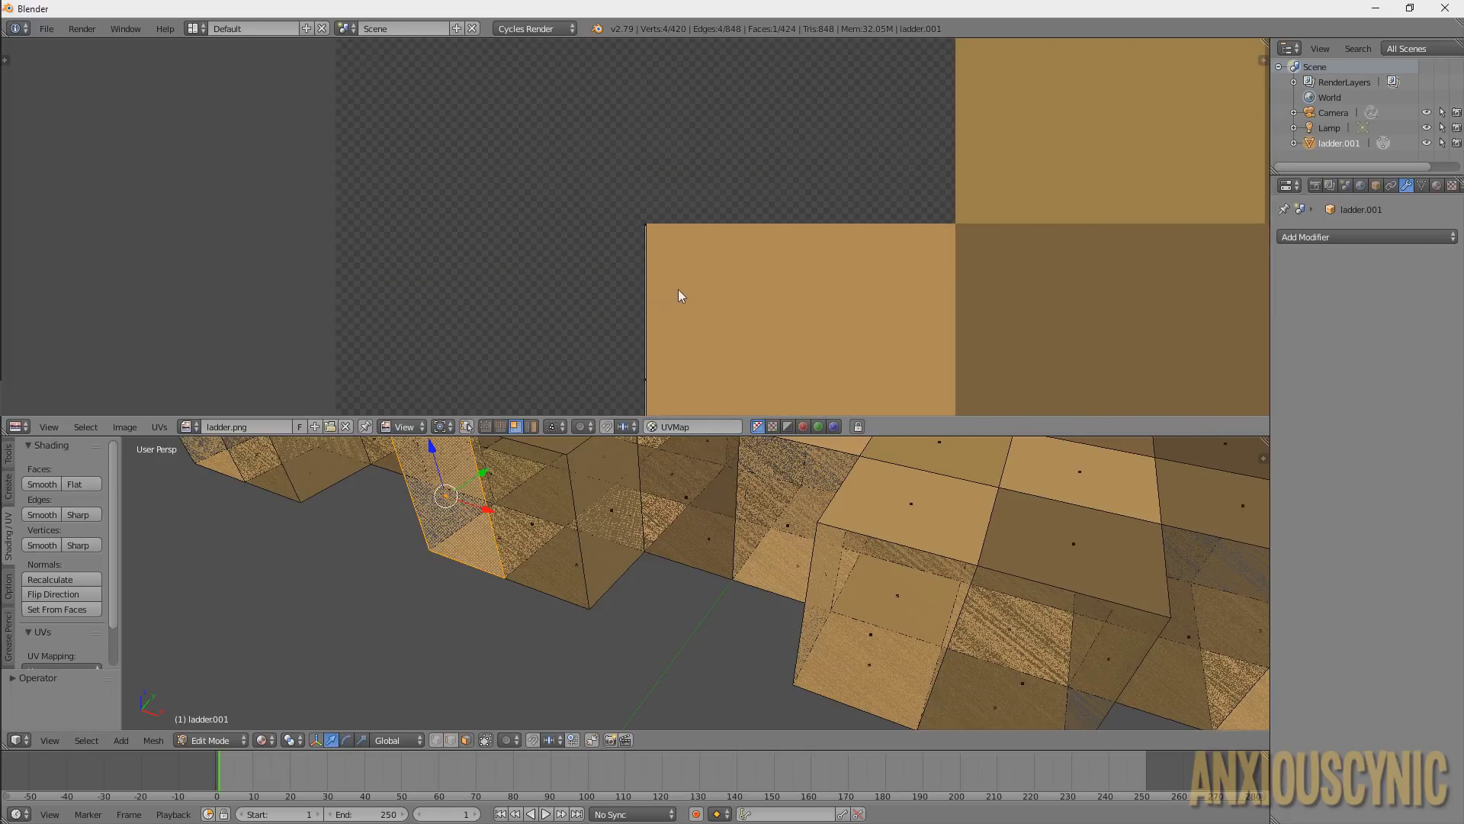
pyautogui.scroll(-6, 647, 273)
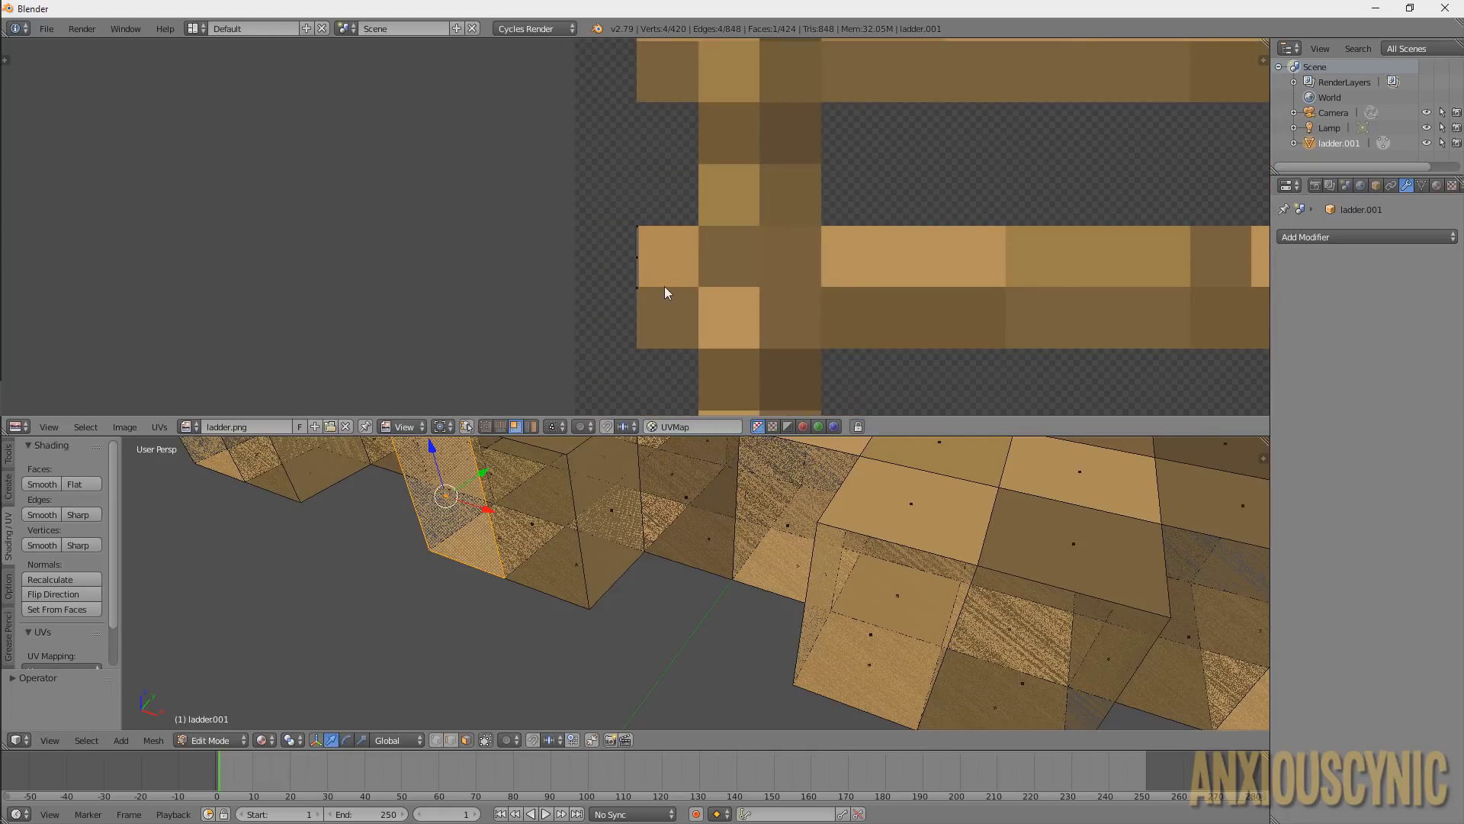
pyautogui.scroll(7, 644, 229)
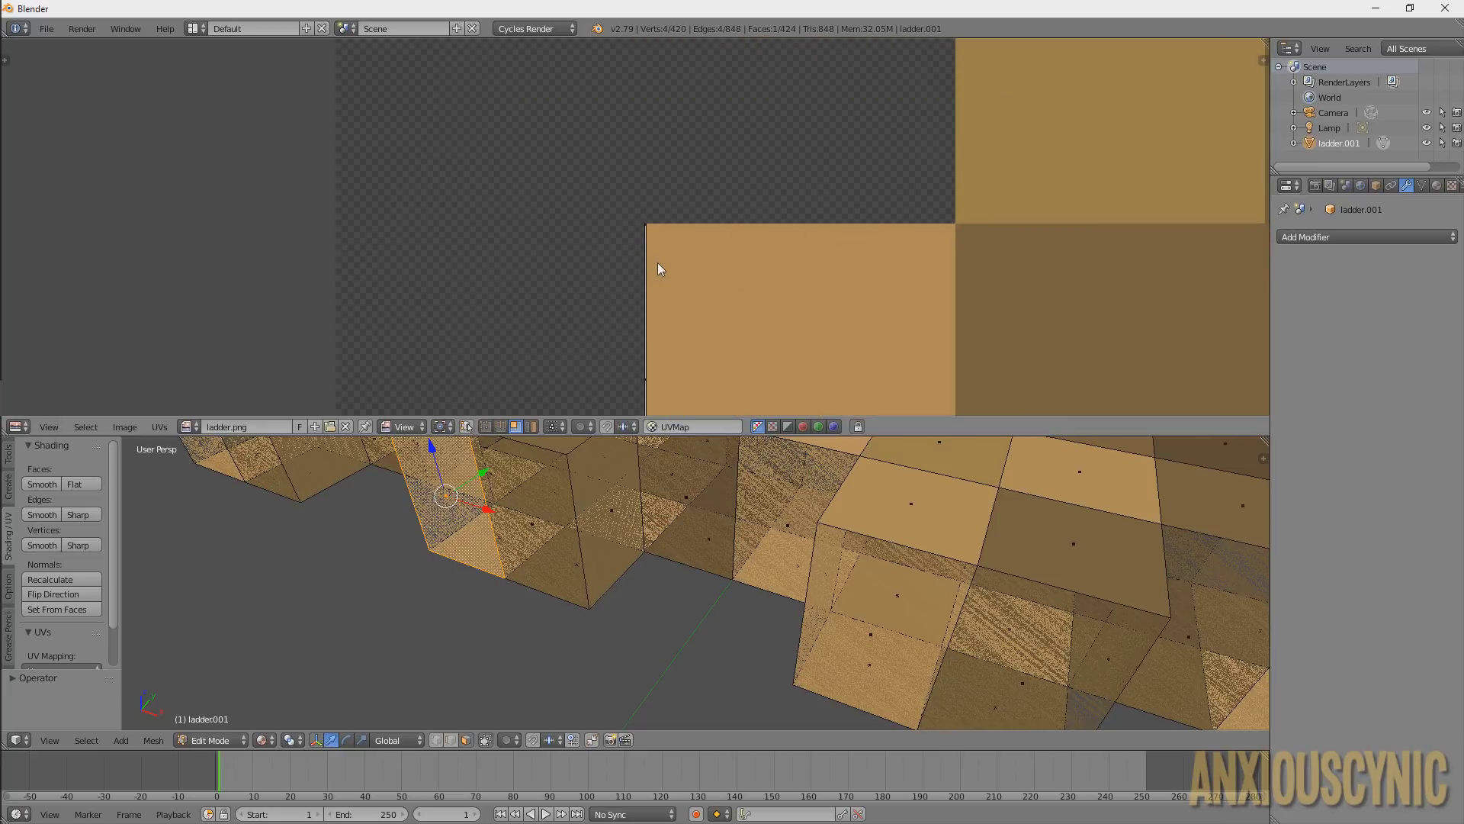
pyautogui.scroll(-3, 660, 267)
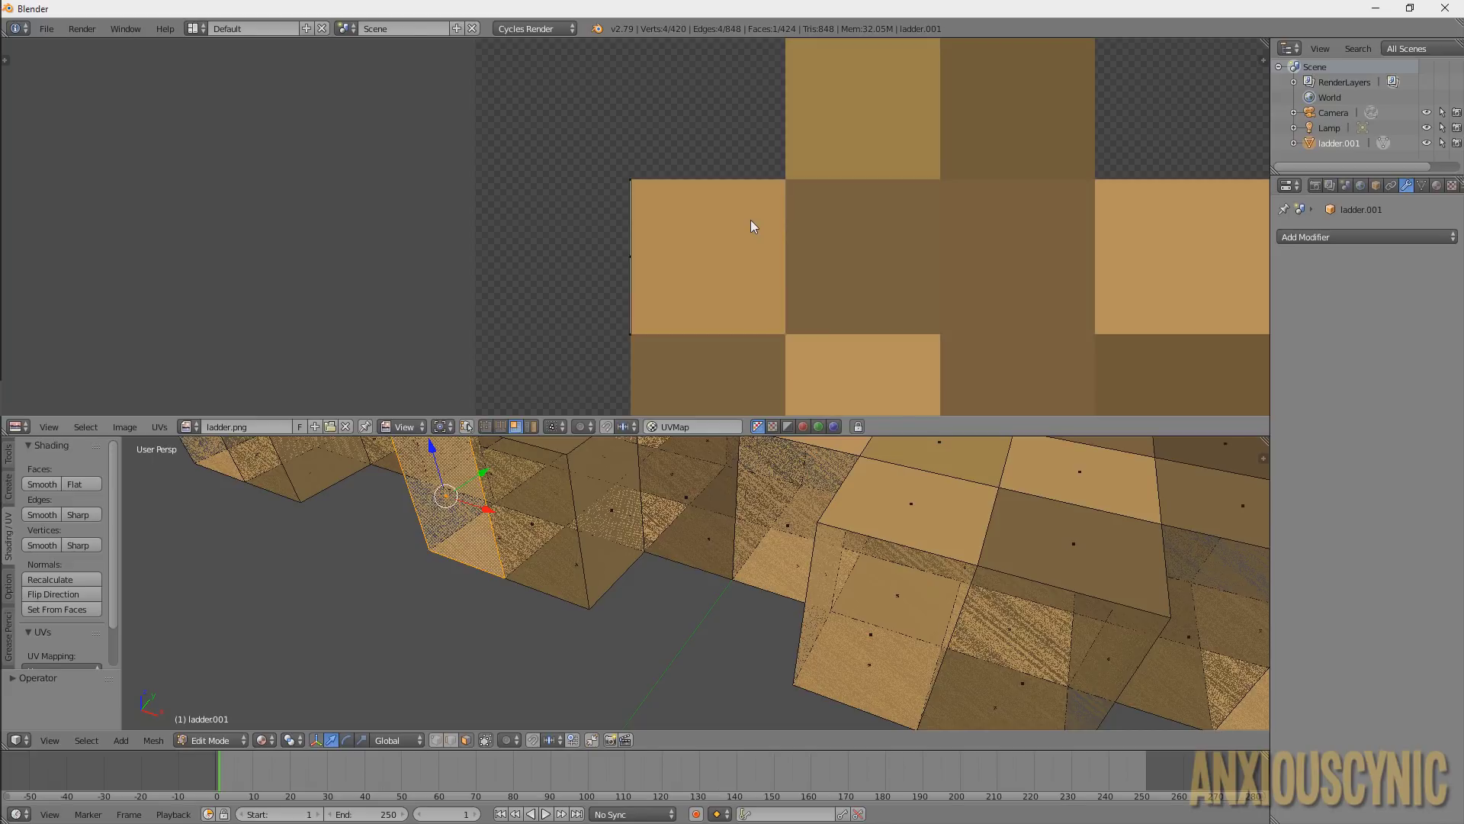
pyautogui.scroll(-7, 745, 228)
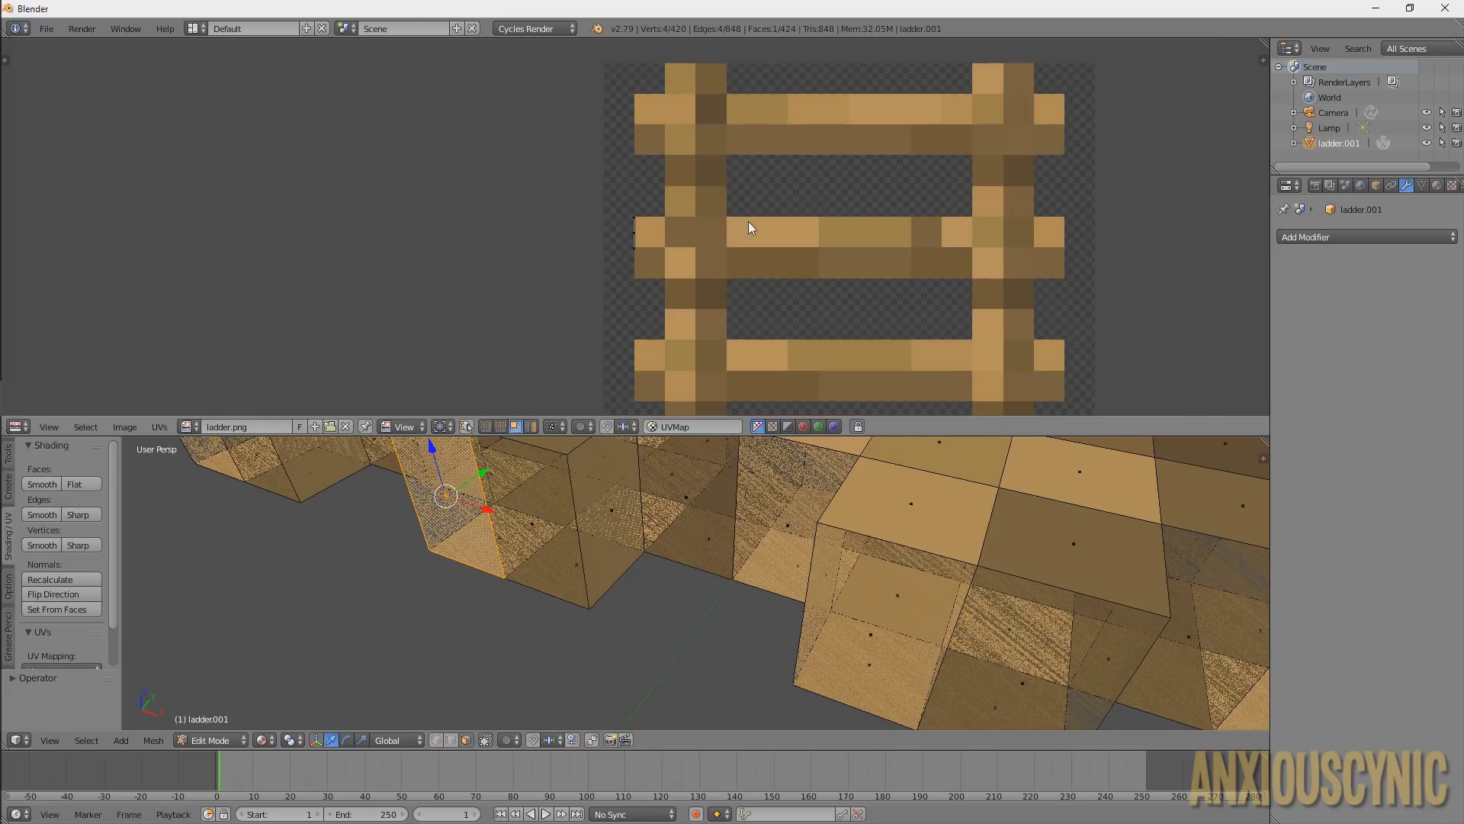
pyautogui.scroll(3, 676, 272)
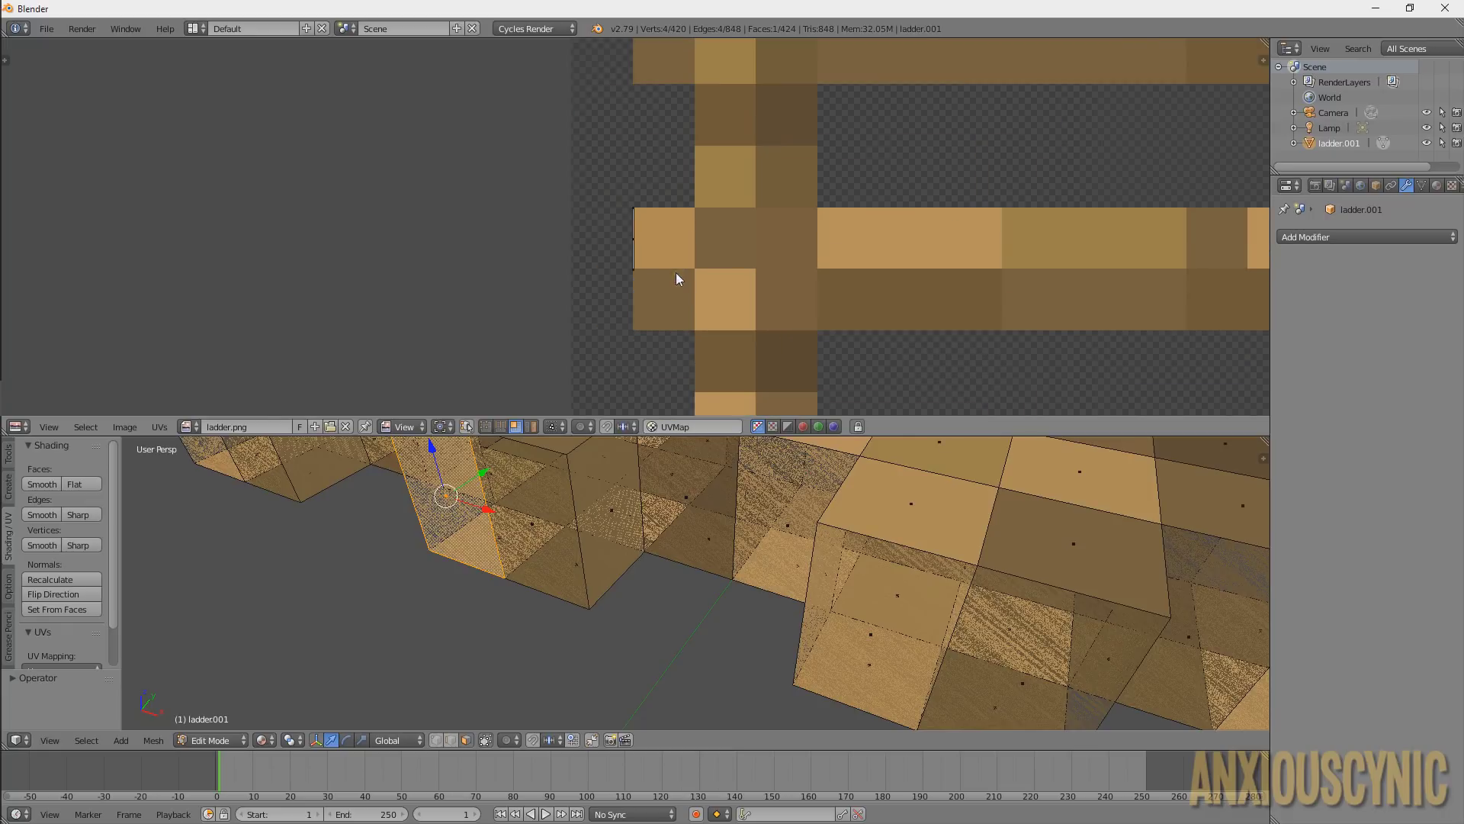
# Extend the selection to the outer end faces of all four rungs along the same side of the ladder
pyautogui.keyDown('shift'); pyautogui.rightClick(536, 515); pyautogui.keyUp('shift')
pyautogui.scroll(-4, 536, 515)
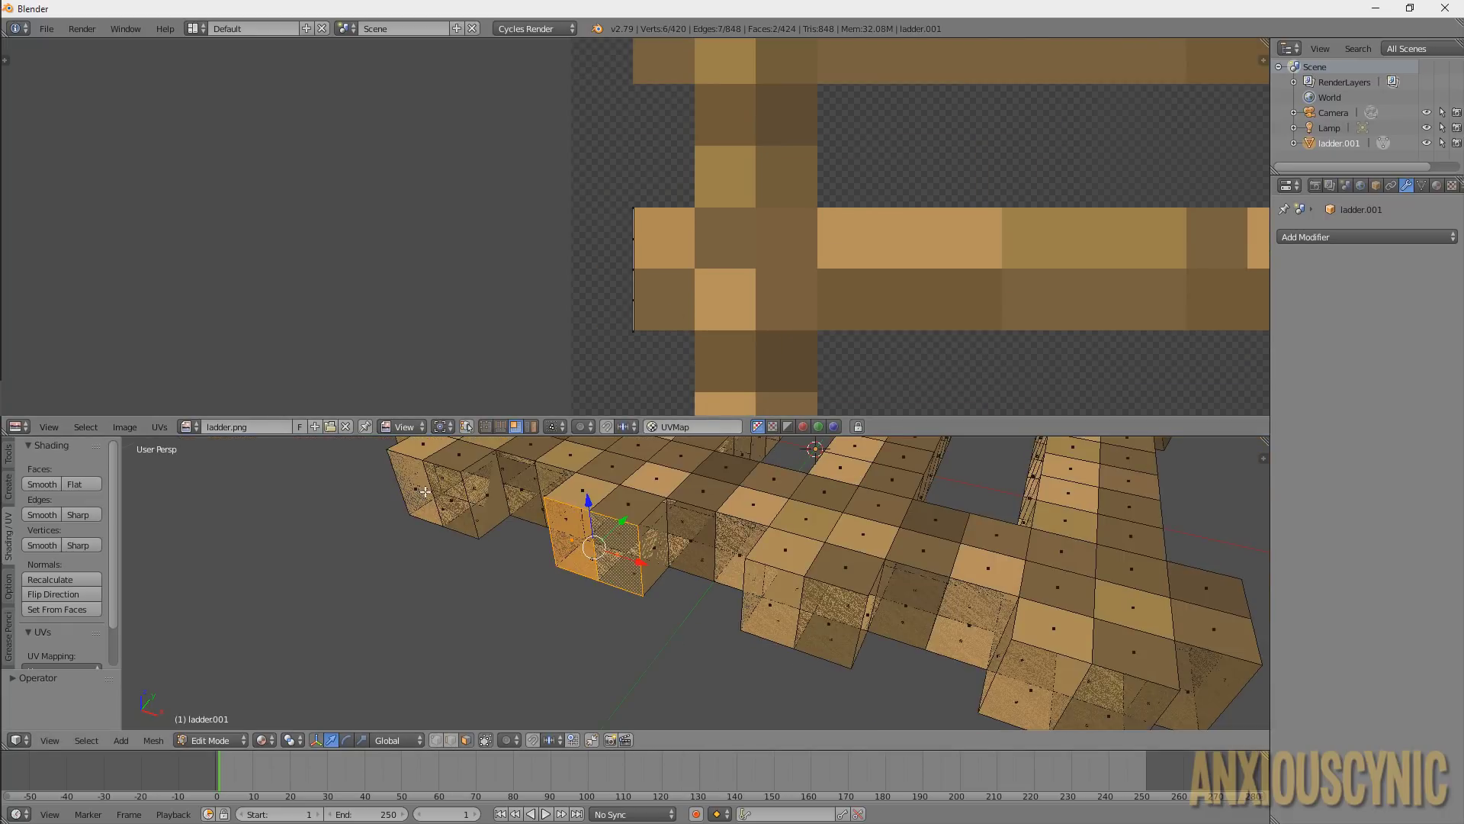
pyautogui.keyDown('shift'); pyautogui.rightClick(410, 488); pyautogui.keyUp('shift')
pyautogui.keyDown('shift'); pyautogui.rightClick(453, 500); pyautogui.keyUp('shift')
pyautogui.keyDown('shift'); pyautogui.rightClick(776, 601); pyautogui.keyUp('shift')
pyautogui.keyDown('shift'); pyautogui.rightClick(825, 620); pyautogui.keyUp('shift')
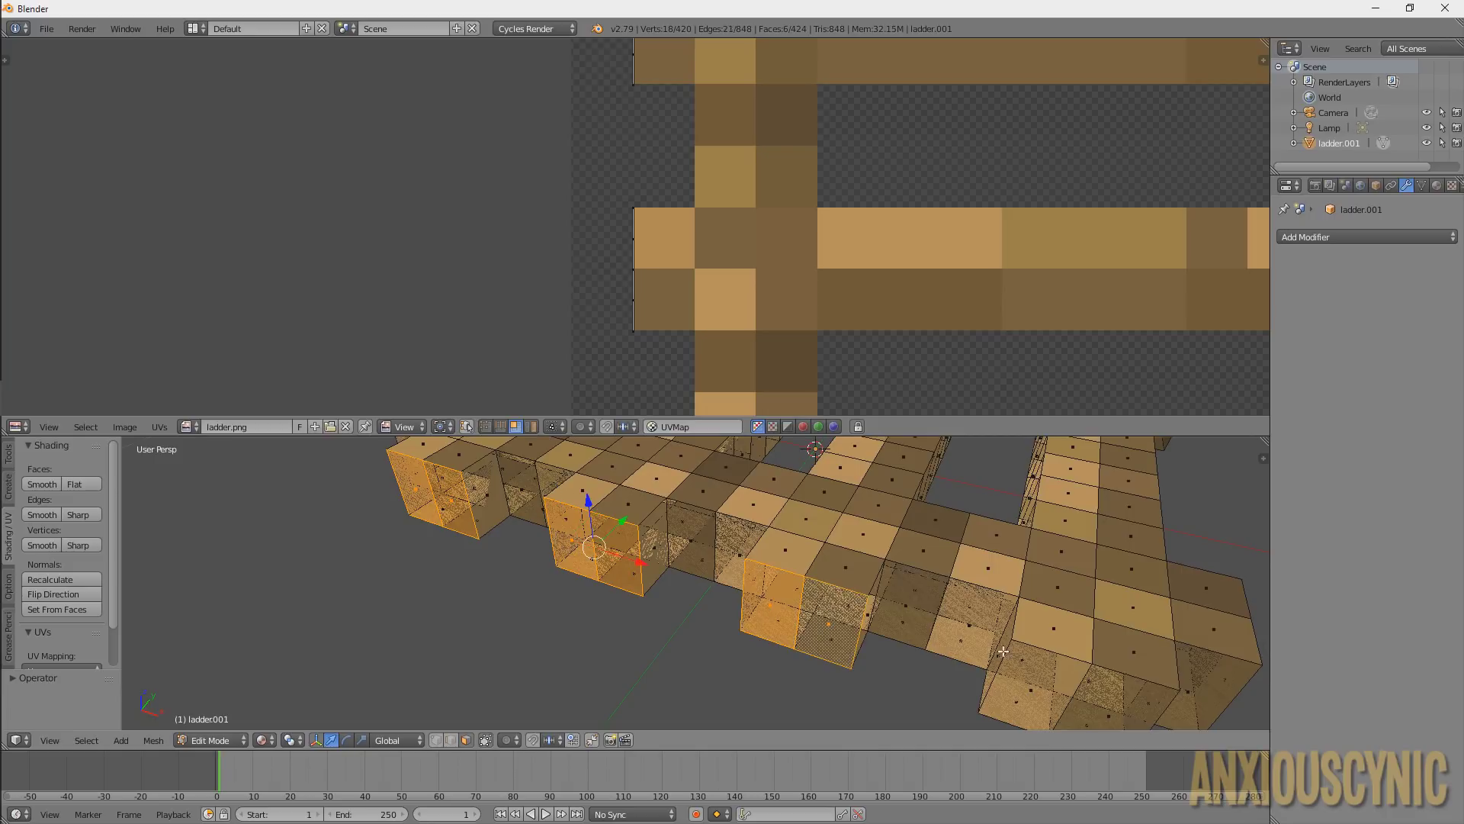
pyautogui.keyDown('shift'); pyautogui.rightClick(1050, 682); pyautogui.keyUp('shift')
pyautogui.keyDown('shift'); pyautogui.rightClick(1107, 696); pyautogui.keyUp('shift')
# Select all UVs of these rung end faces and move them about 0.068 along X onto the texture's edge pixels
pyautogui.scroll(-8, 758, 321)
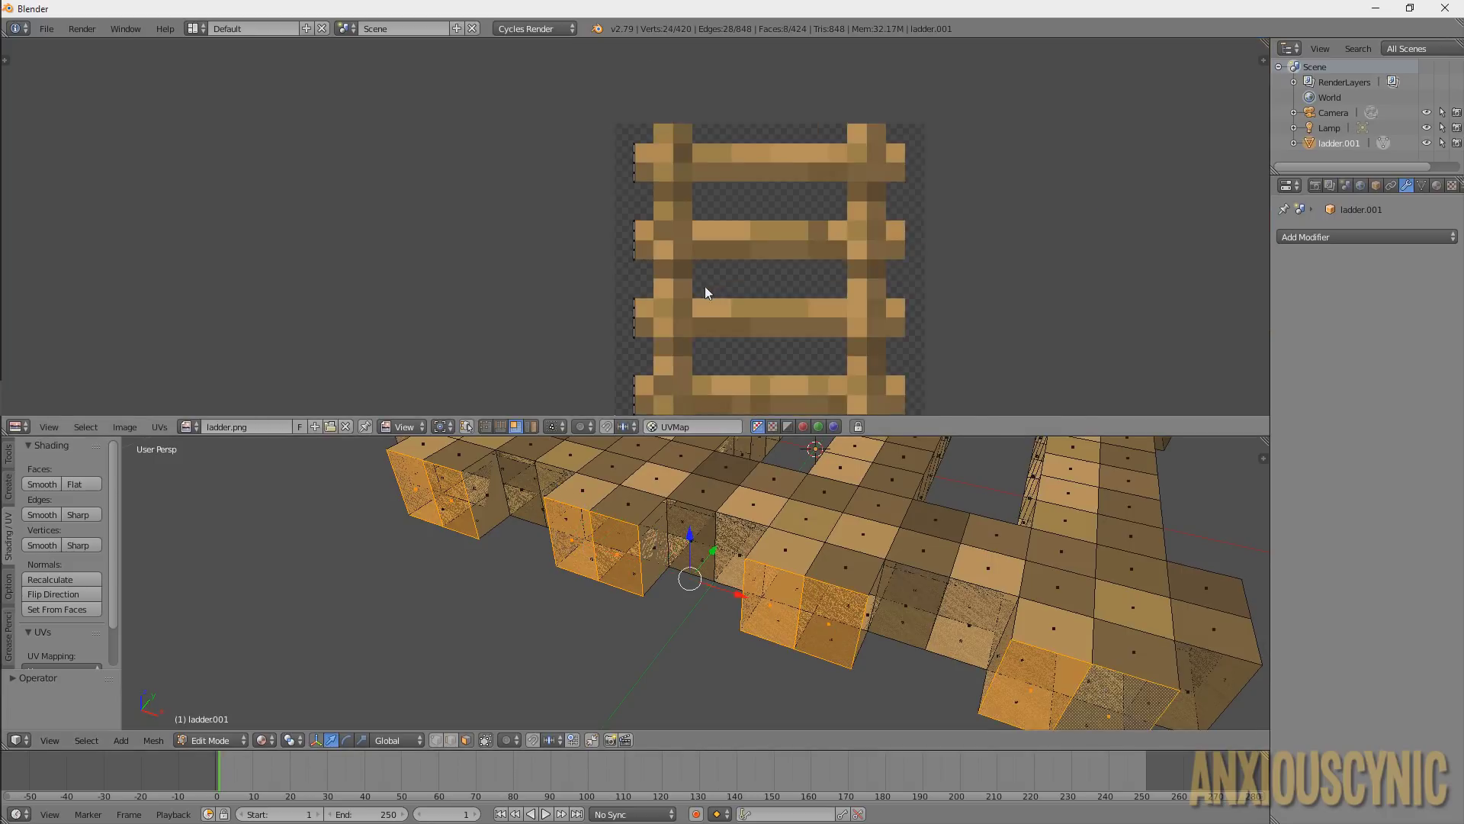
pyautogui.scroll(15, 654, 269)
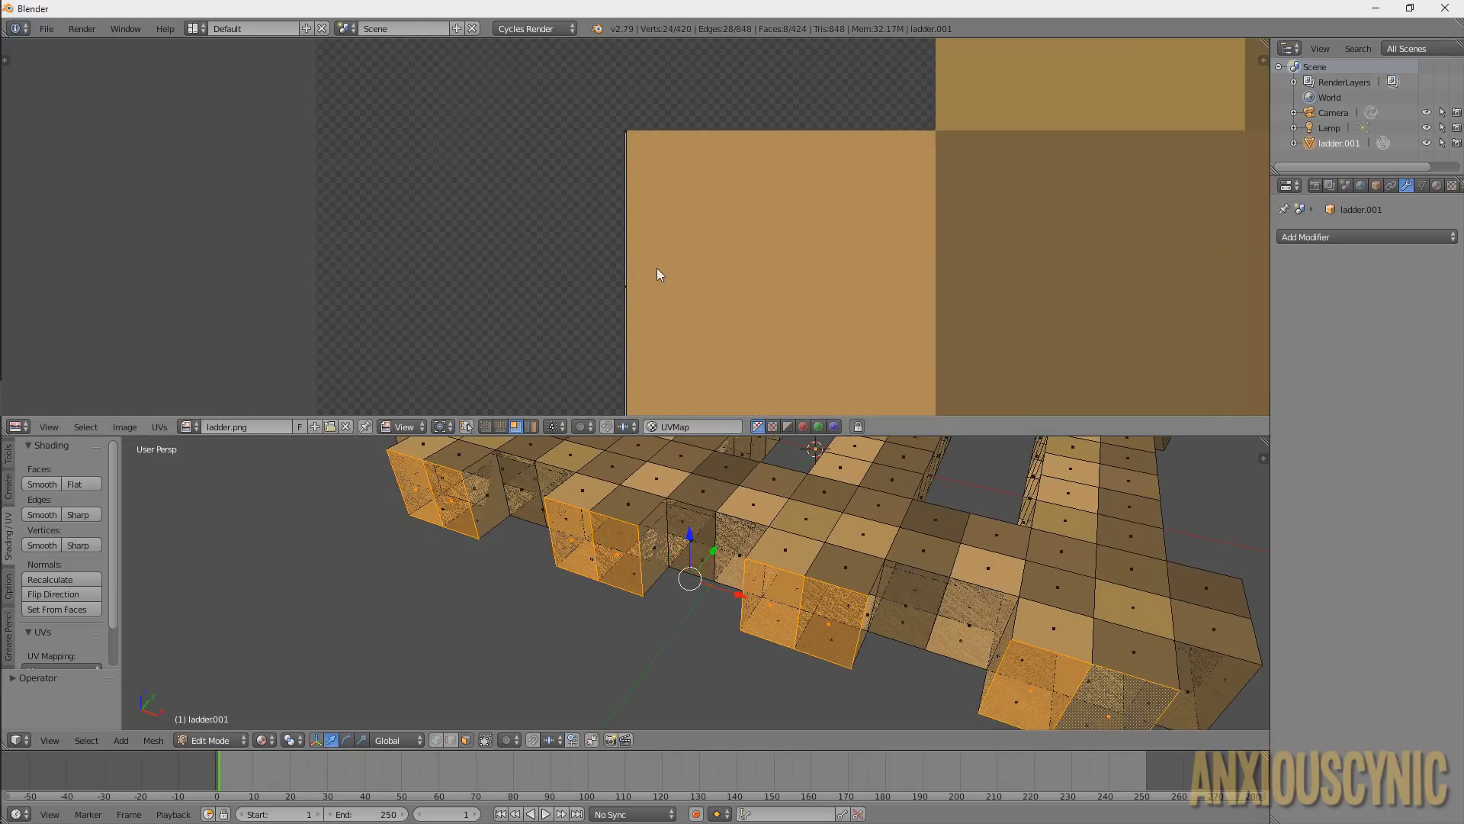
pyautogui.scroll(-4, 700, 234)
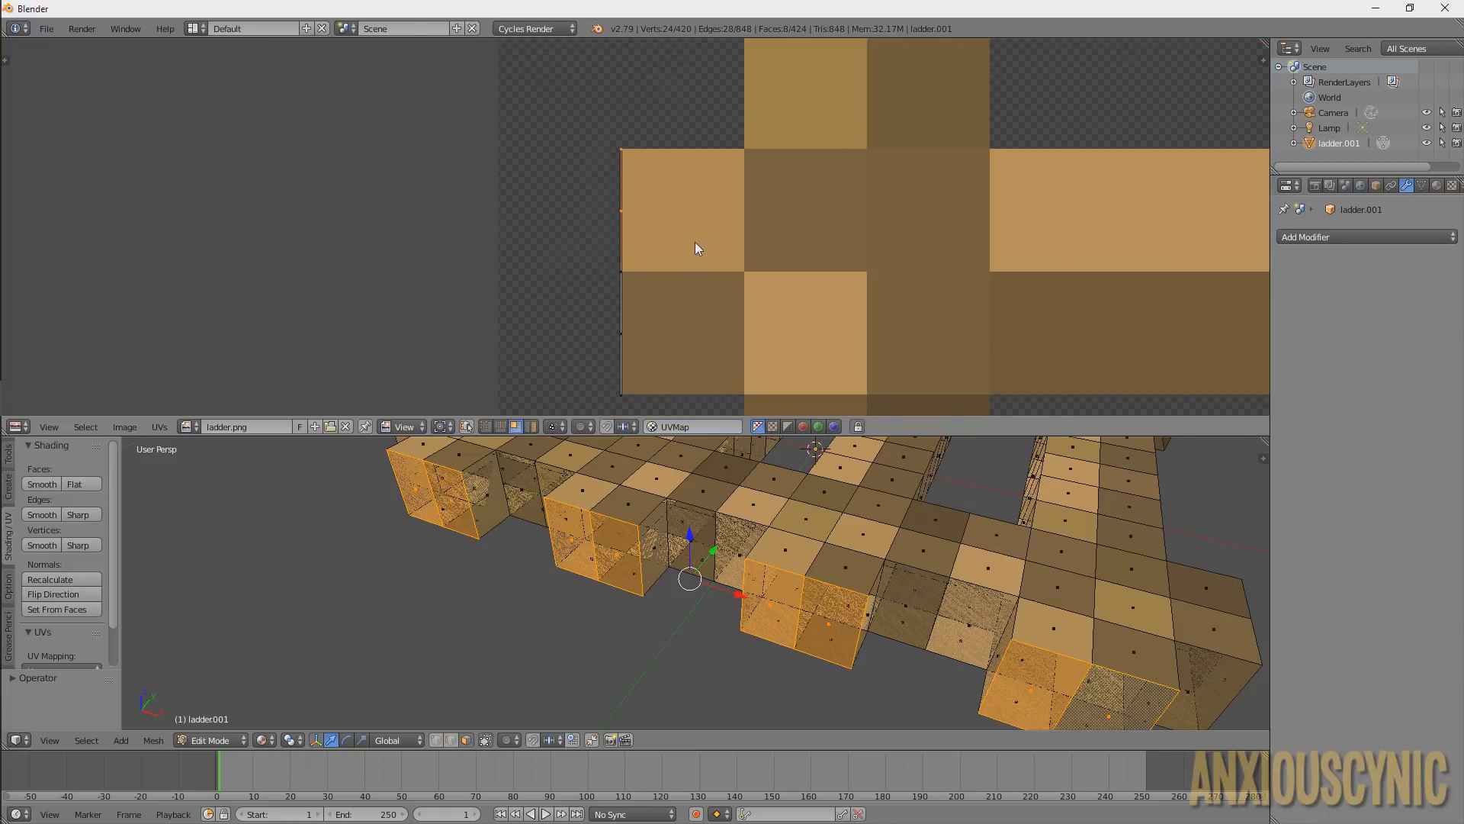
pyautogui.press('a')
pyautogui.press('g')
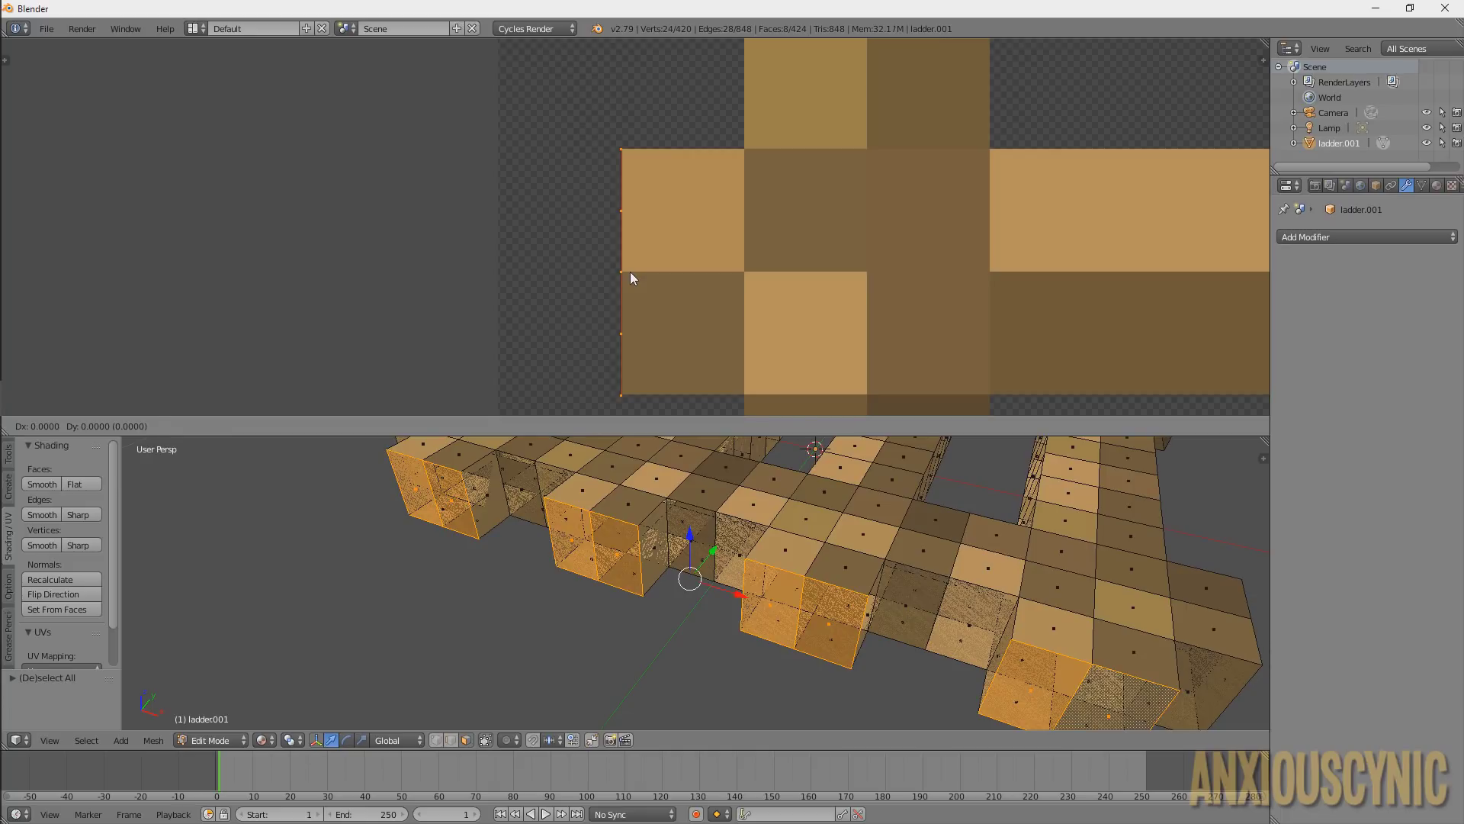
pyautogui.press('x')
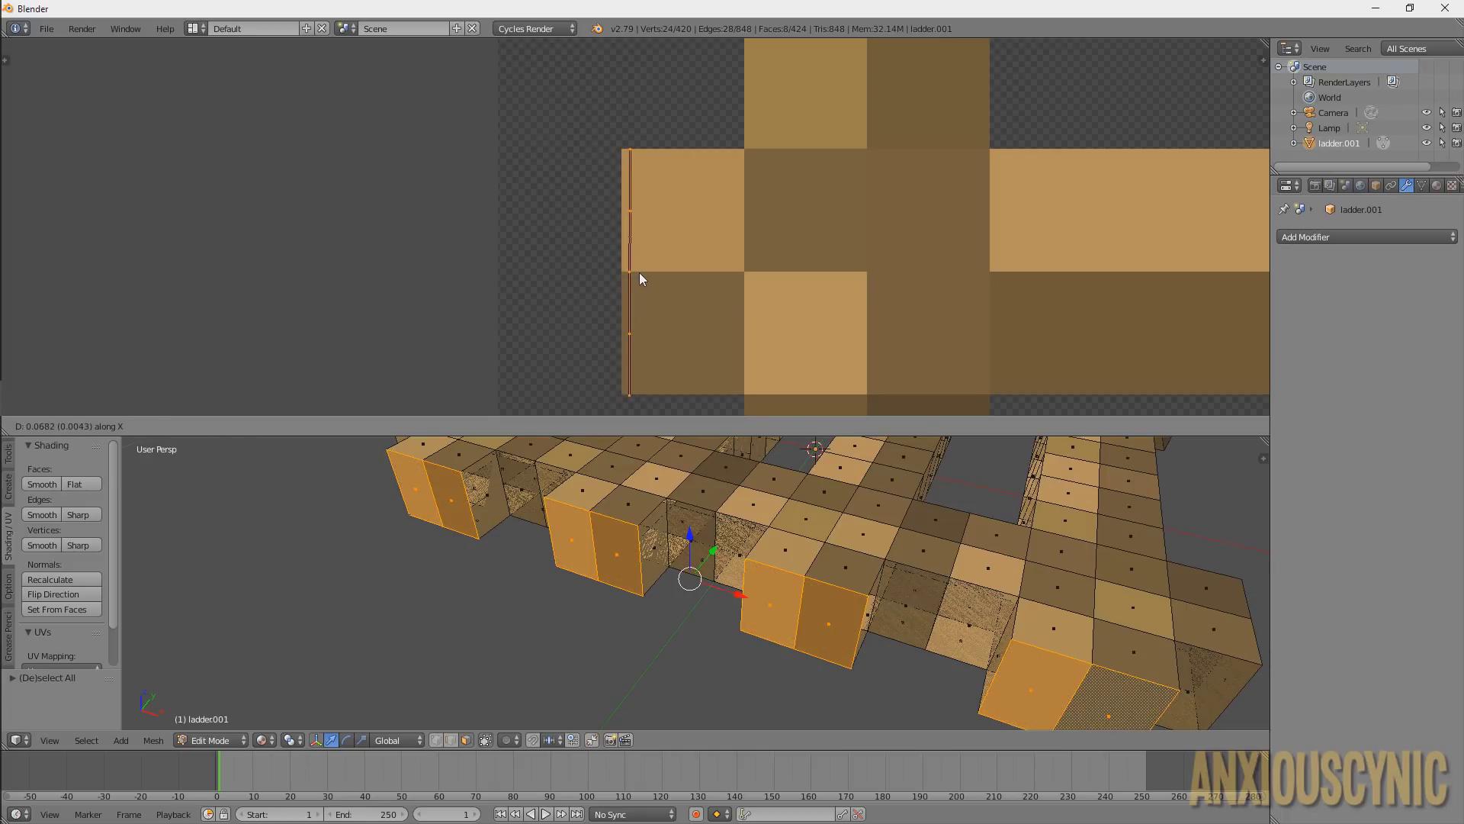
pyautogui.click(639, 273)
# Select the eight outer end faces of the four rungs on the opposite side of the ladder
pyautogui.moveTo(788, 644); pyautogui.dragTo(718, 569, button='middle')
pyautogui.moveTo(910, 625); pyautogui.dragTo(818, 600, button='middle')
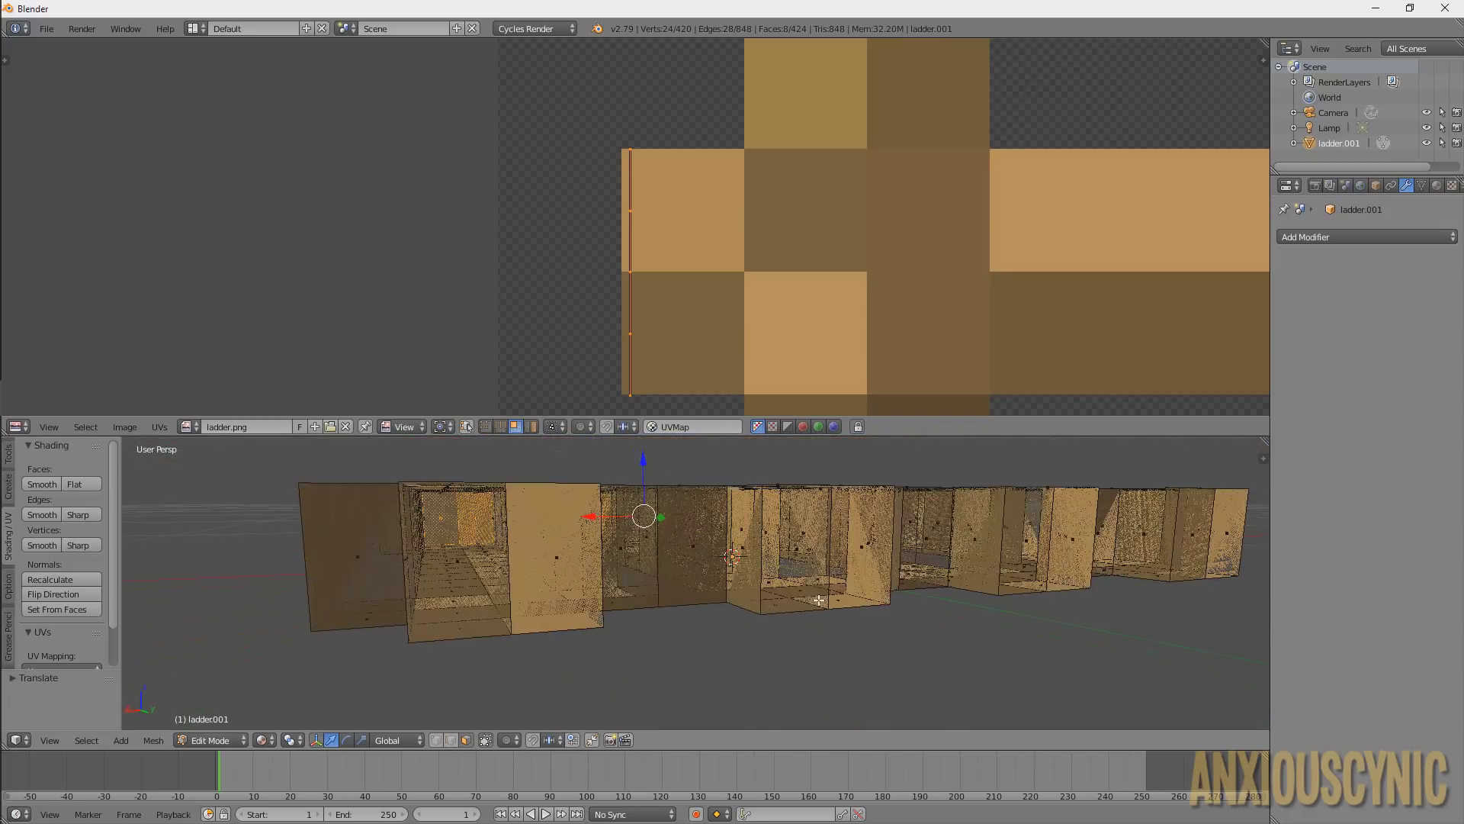
pyautogui.rightClick(488, 545)
pyautogui.keyDown('shift'); pyautogui.rightClick(554, 551); pyautogui.keyUp('shift')
pyautogui.keyDown('shift'); pyautogui.rightClick(796, 549); pyautogui.keyUp('shift')
pyautogui.keyDown('shift'); pyautogui.rightClick(861, 546); pyautogui.keyUp('shift')
pyautogui.keyDown('shift'); pyautogui.rightClick(1026, 540); pyautogui.keyUp('shift')
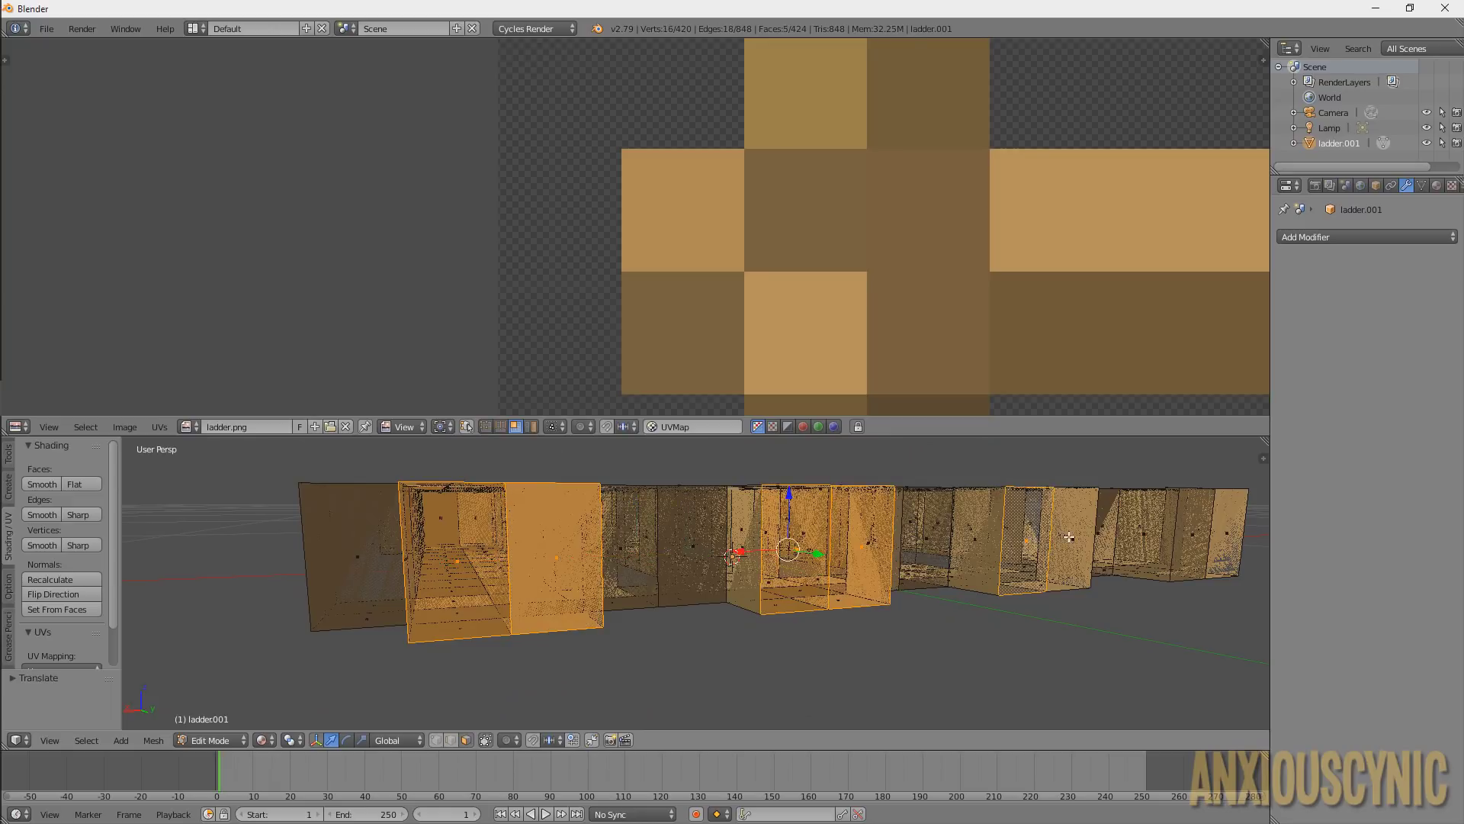
pyautogui.keyDown('shift'); pyautogui.rightClick(1069, 537); pyautogui.keyUp('shift')
pyautogui.keyDown('shift'); pyautogui.rightClick(1191, 532); pyautogui.keyUp('shift')
pyautogui.keyDown('shift'); pyautogui.rightClick(1222, 532); pyautogui.keyUp('shift')
pyautogui.moveTo(984, 519); pyautogui.dragTo(943, 526, button='middle')
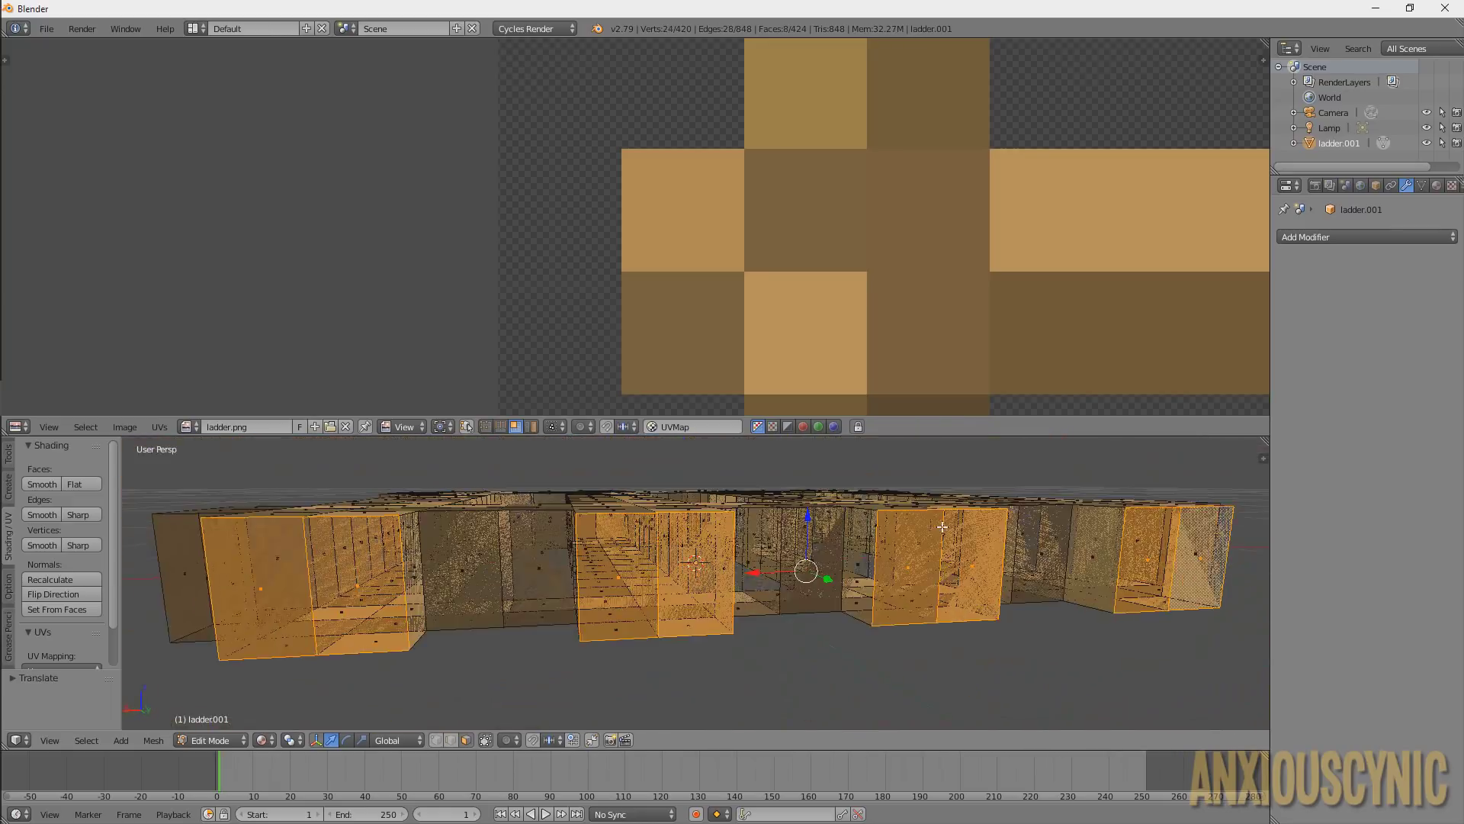
# Select all UVs of the opposite rung end faces and move them about -0.035 along X onto the edge pixels
pyautogui.scroll(-2, 942, 526)
pyautogui.scroll(-5, 1010, 273)
pyautogui.moveTo(1009, 273); pyautogui.dragTo(703, 264, button='middle')
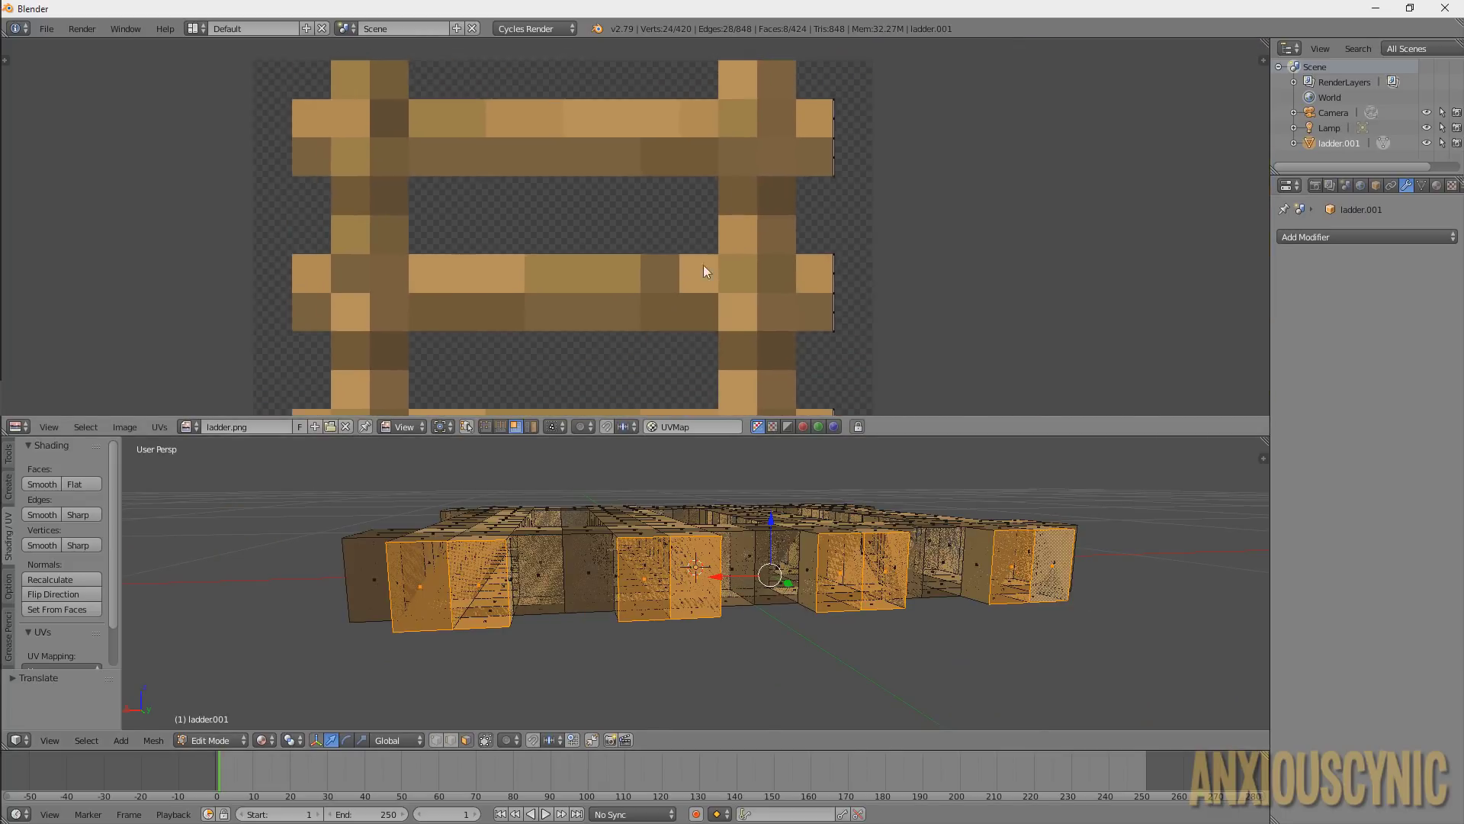
pyautogui.scroll(-1, 851, 250)
pyautogui.scroll(3, 803, 334)
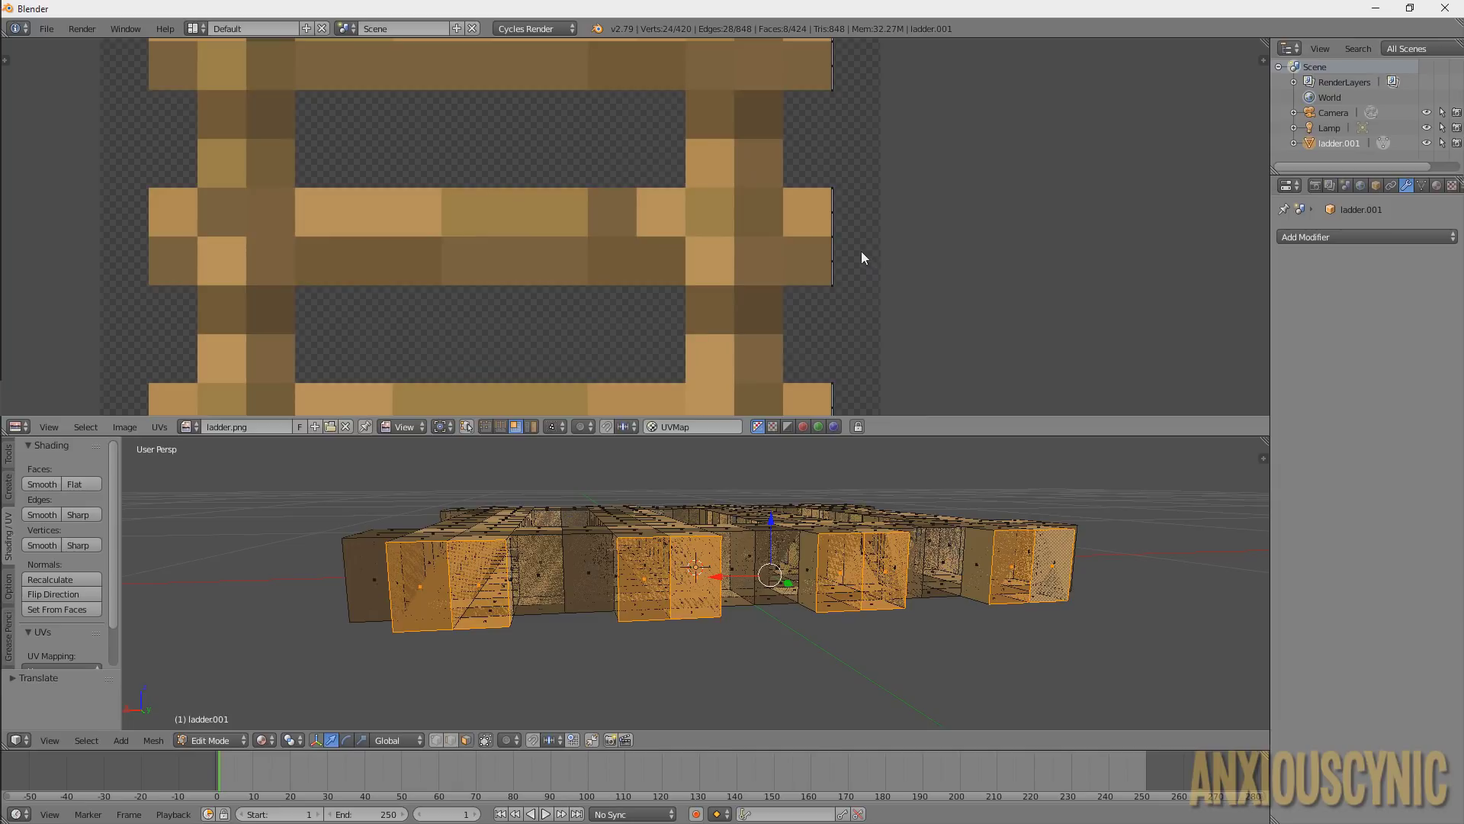
pyautogui.press('a')
pyautogui.scroll(6, 852, 258)
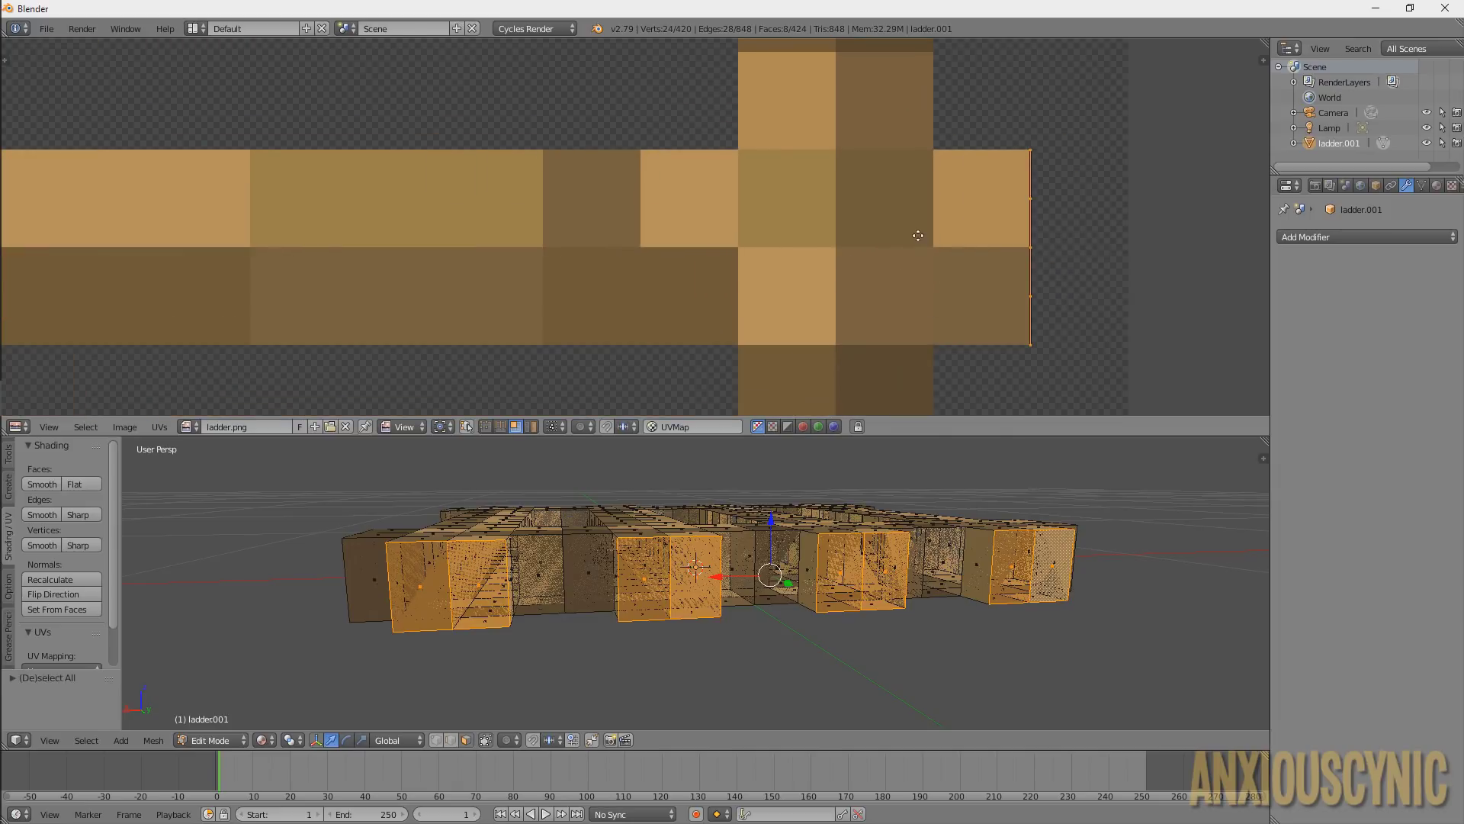
pyautogui.moveTo(953, 312); pyautogui.dragTo(904, 283, button='middle')
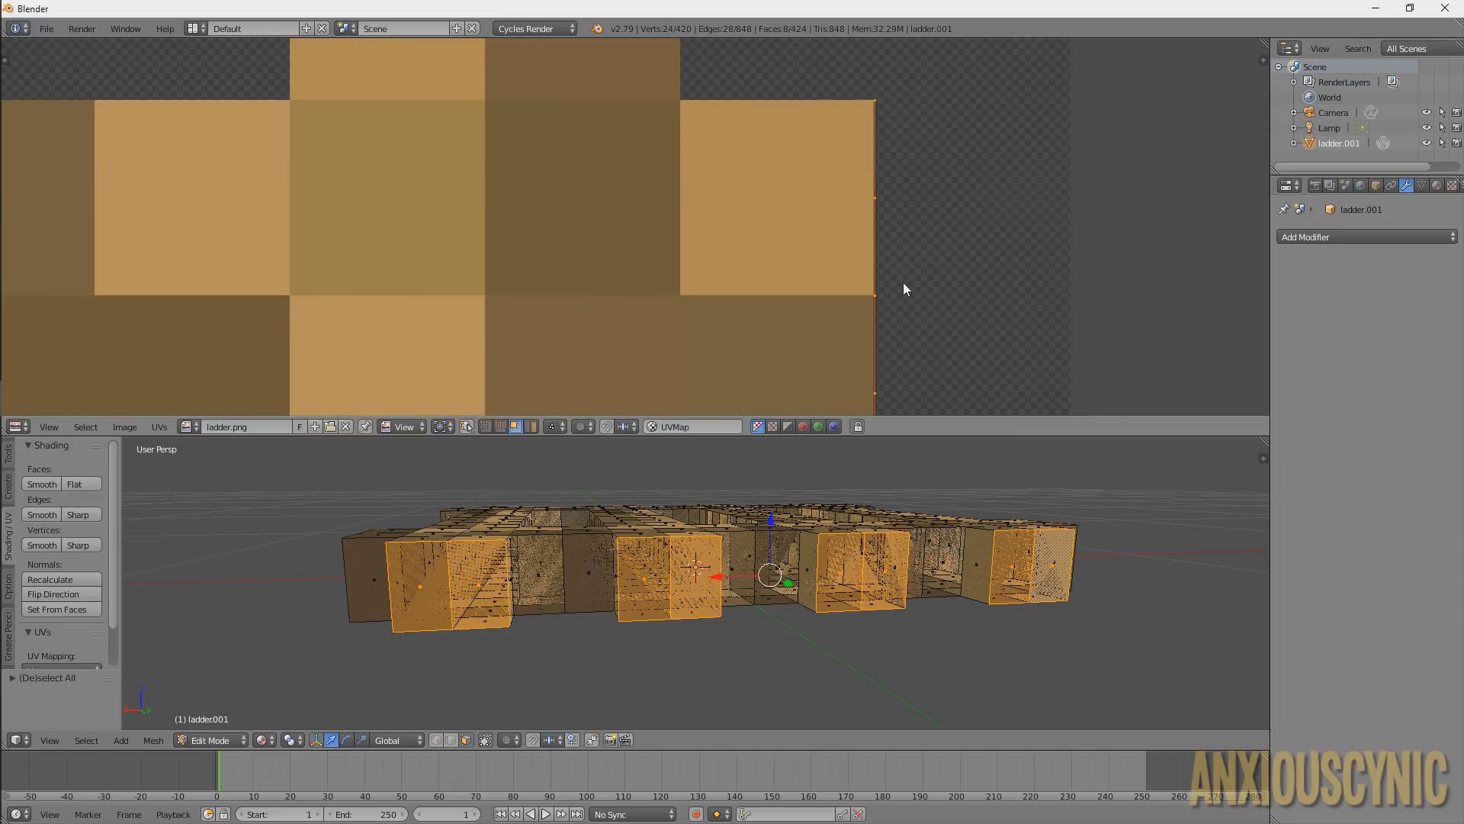
pyautogui.press('g')
pyautogui.press('x')
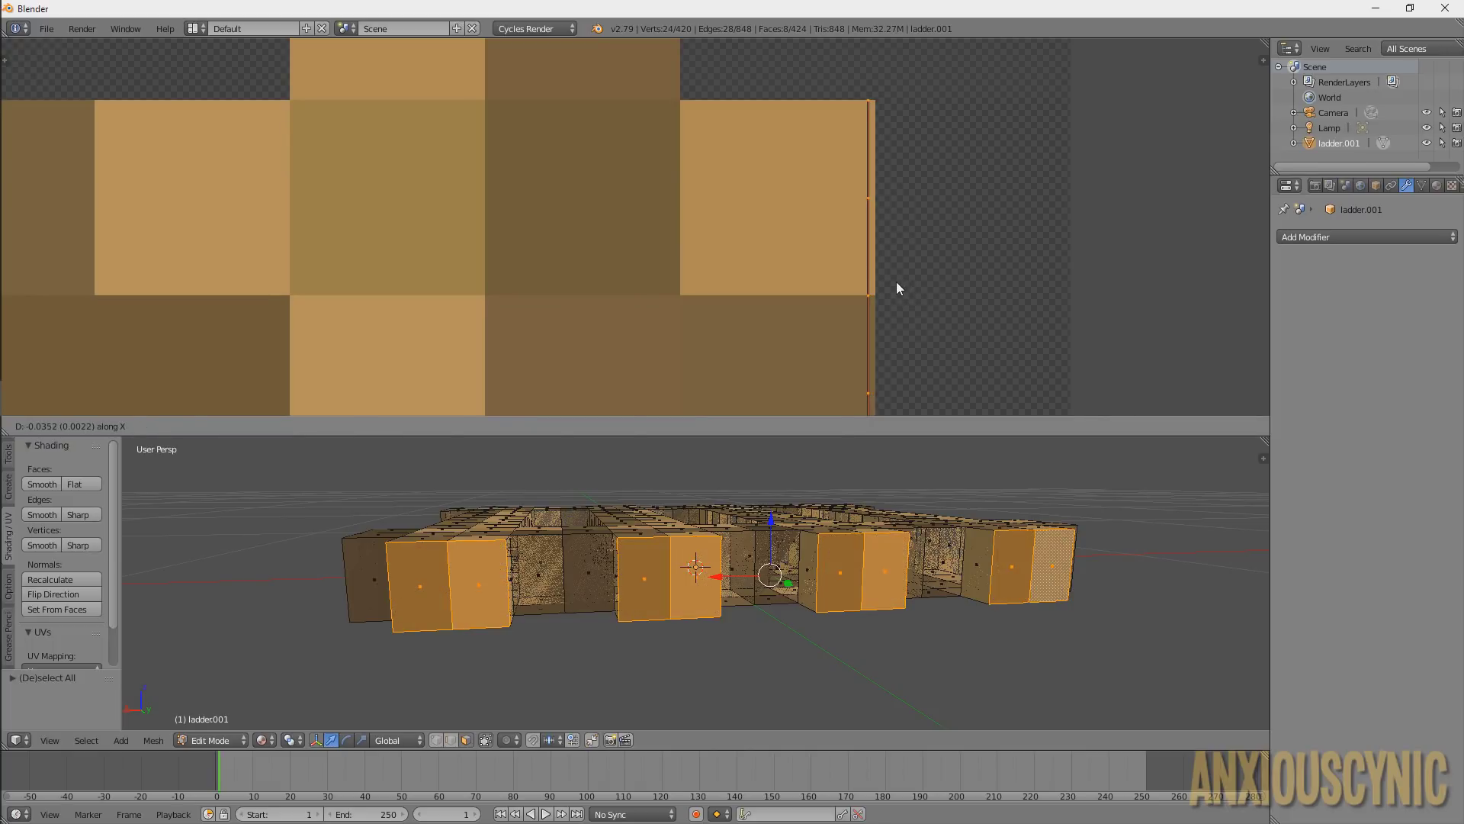
pyautogui.click(895, 281)
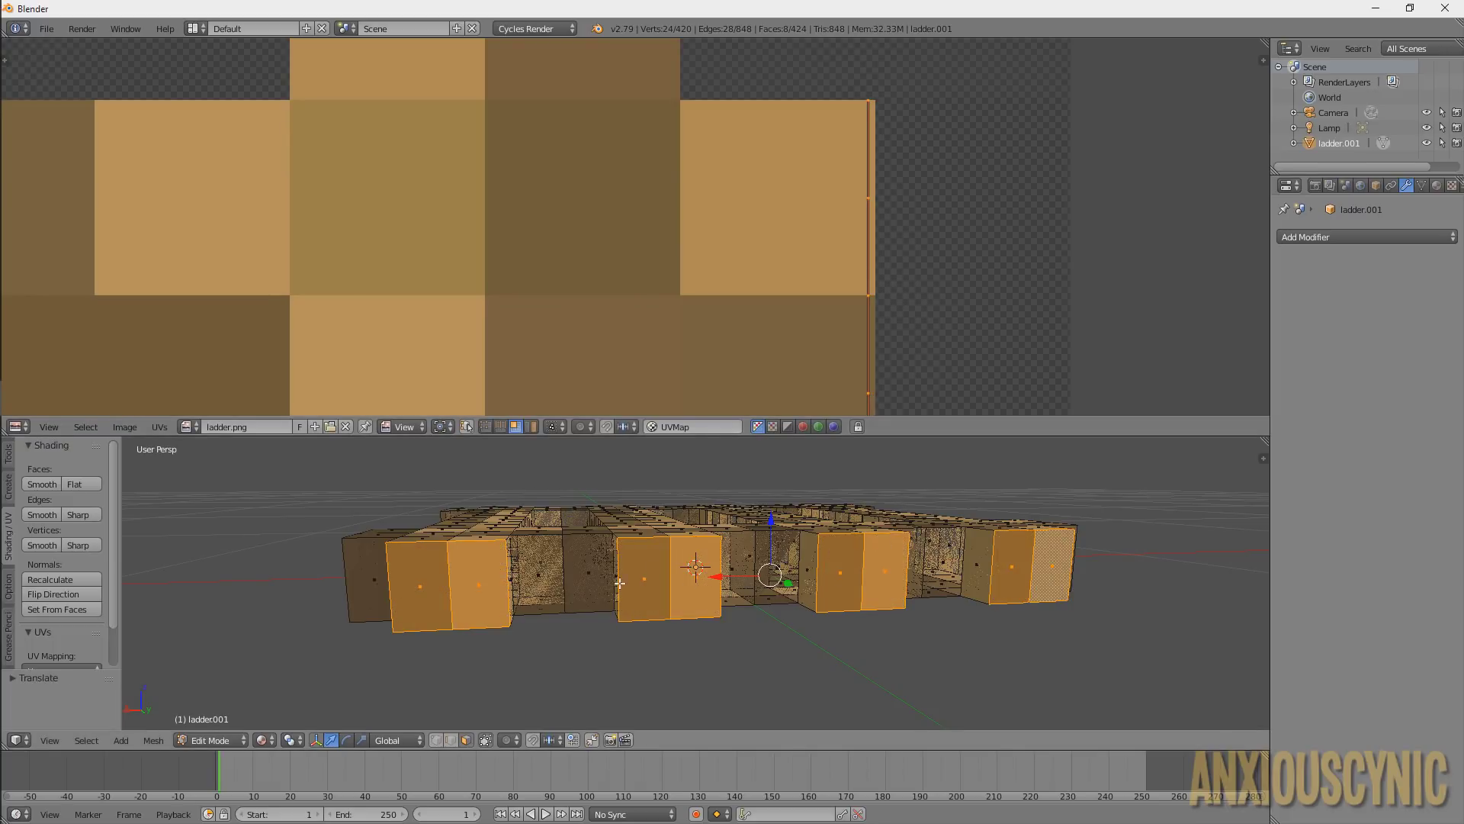
# Select the side rail's outer side faces in the gaps between the rungs and at the rail's end
pyautogui.rightClick(552, 576)
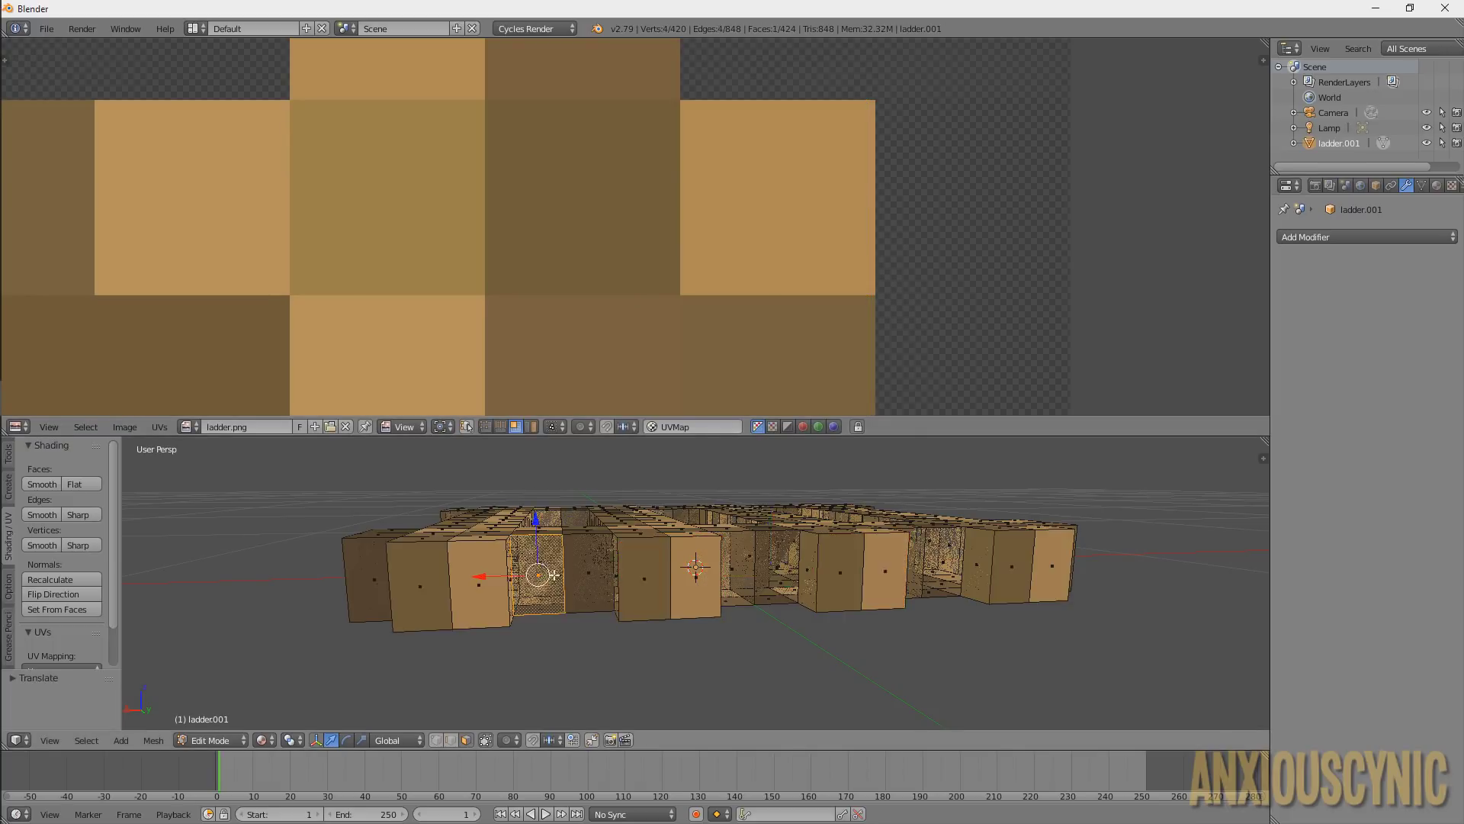
pyautogui.keyDown('shift'); pyautogui.rightClick(581, 572); pyautogui.keyUp('shift')
pyautogui.keyDown('shift'); pyautogui.rightClick(732, 569); pyautogui.keyUp('shift')
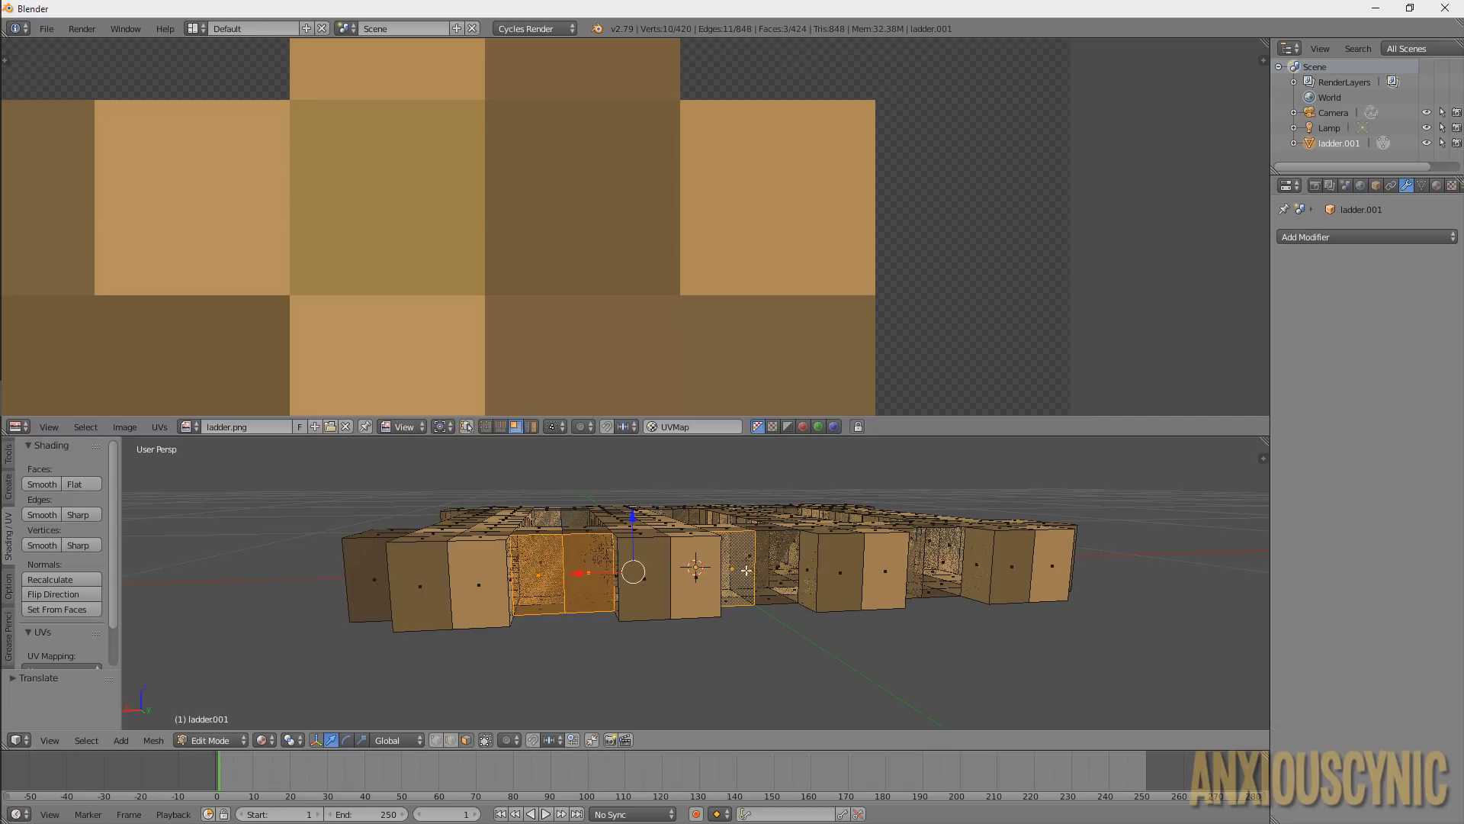
pyautogui.keyDown('shift'); pyautogui.rightClick(777, 568); pyautogui.keyUp('shift')
pyautogui.moveTo(988, 569); pyautogui.dragTo(833, 592, button='middle')
pyautogui.keyDown('shift'); pyautogui.rightClick(690, 645); pyautogui.keyUp('shift')
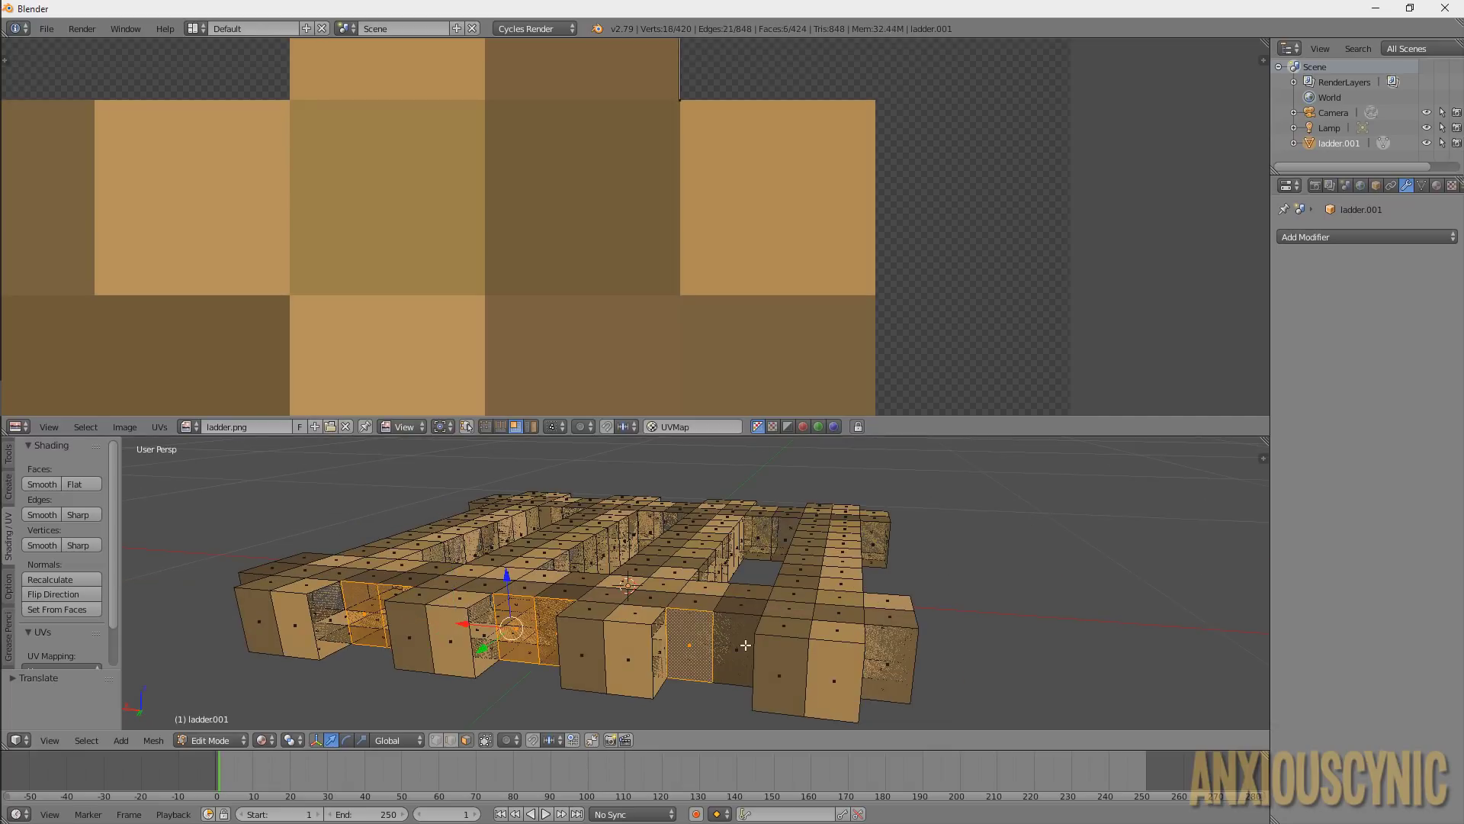
pyautogui.keyDown('shift'); pyautogui.rightClick(736, 648); pyautogui.keyUp('shift')
pyautogui.keyDown('shift'); pyautogui.rightClick(873, 658); pyautogui.keyUp('shift')
pyautogui.moveTo(446, 619); pyautogui.dragTo(458, 584, button='middle')
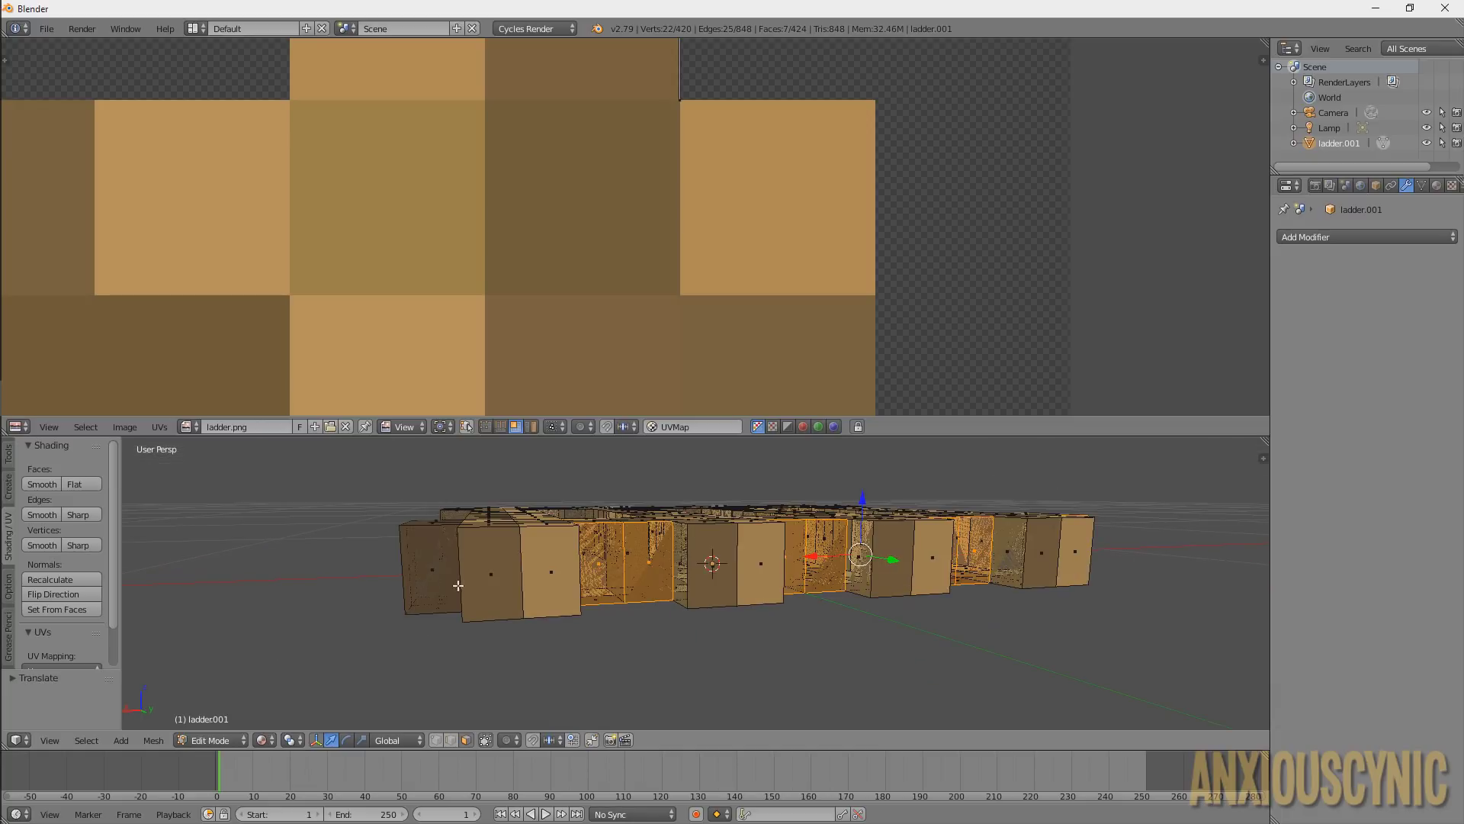
pyautogui.keyDown('shift'); pyautogui.rightClick(441, 574); pyautogui.keyUp('shift')
# Add the opposite side rail's outer side faces between the rungs and at its end to the selection
pyautogui.moveTo(603, 558); pyautogui.dragTo(948, 544, button='middle')
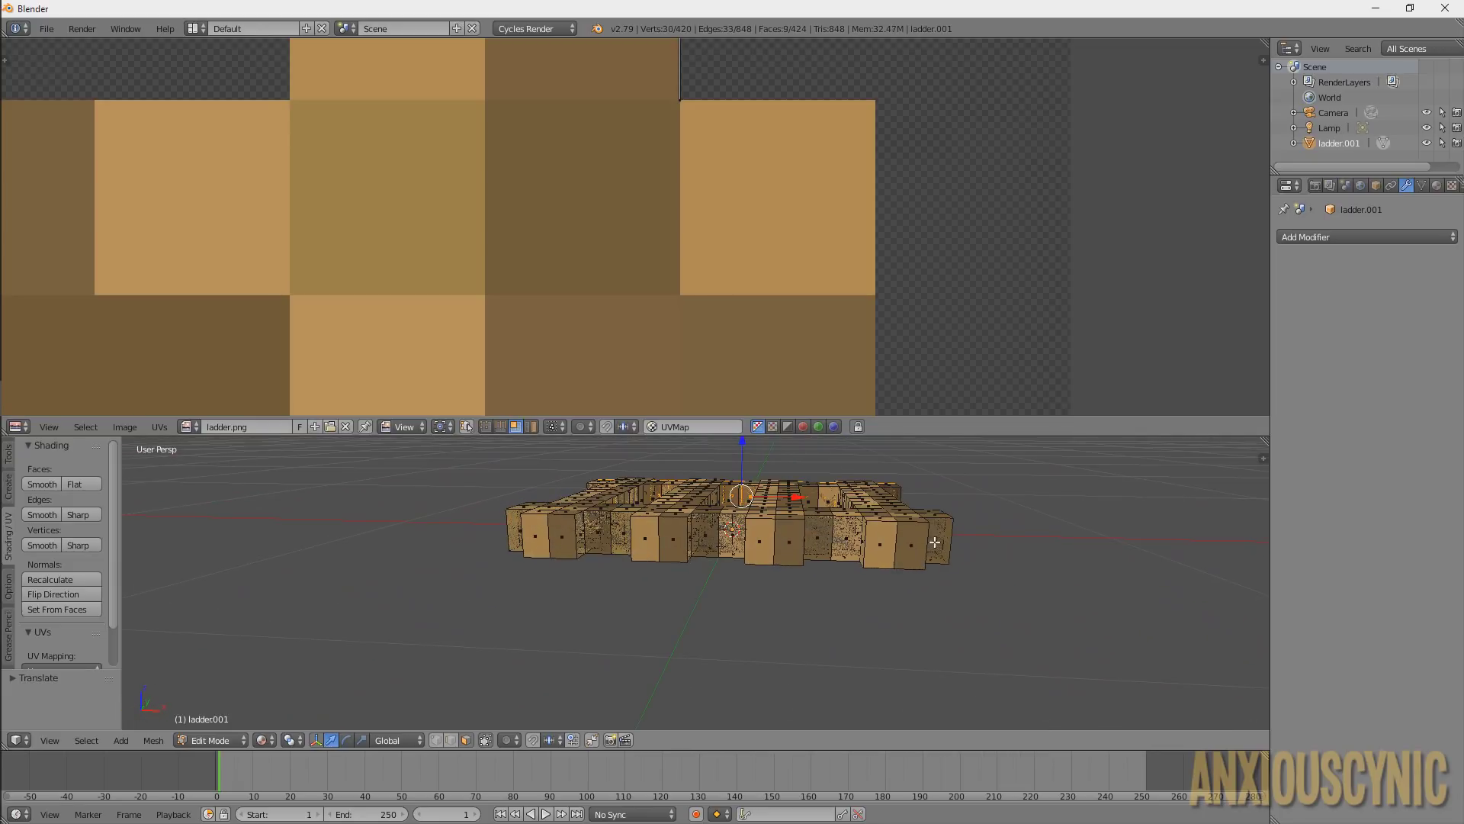
pyautogui.keyDown('shift'); pyautogui.rightClick(937, 542); pyautogui.keyUp('shift')
pyautogui.keyDown('shift'); pyautogui.rightClick(846, 538); pyautogui.keyUp('shift')
pyautogui.keyDown('shift'); pyautogui.rightClick(817, 537); pyautogui.keyUp('shift')
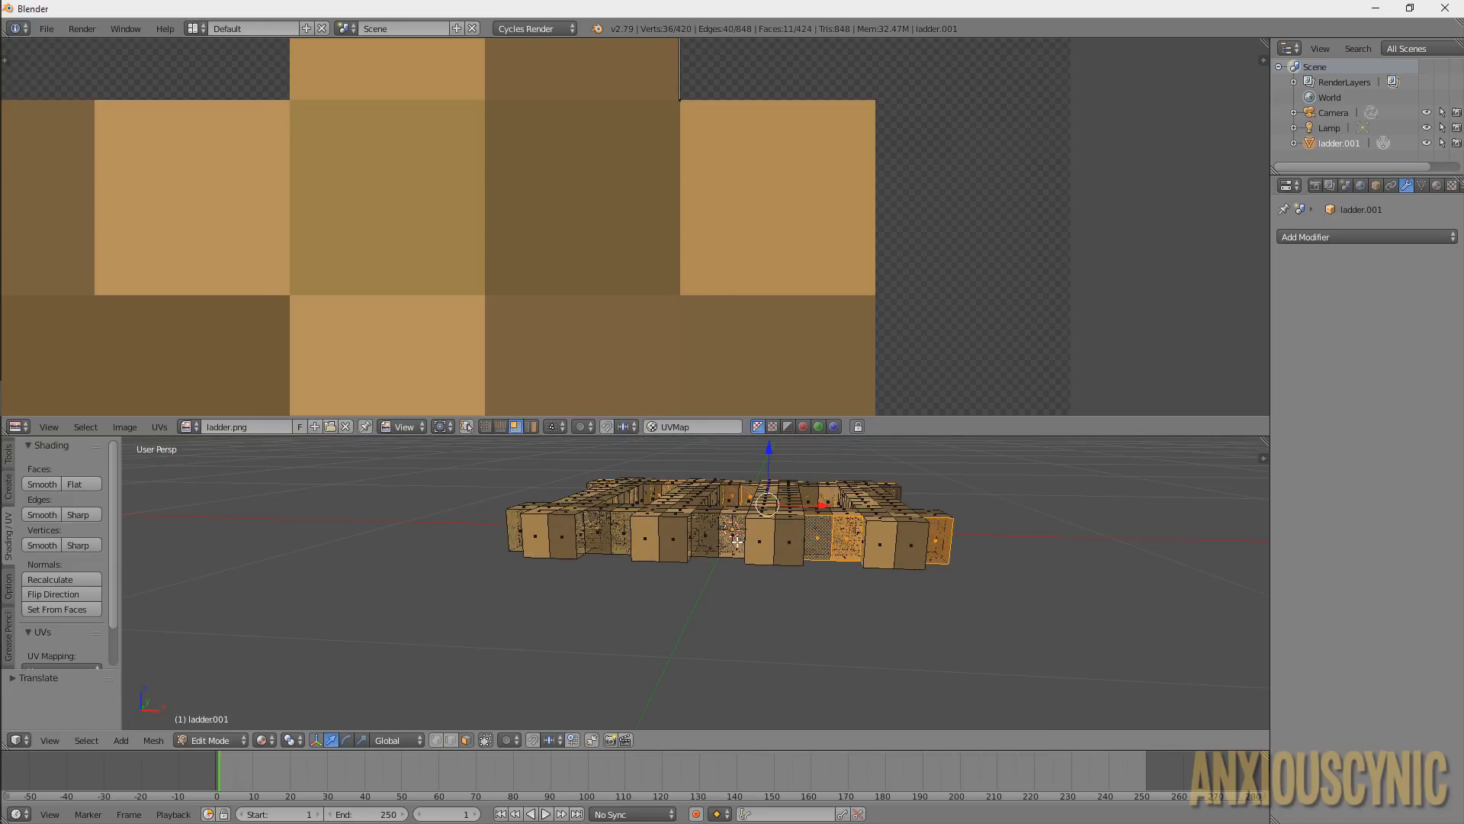
pyautogui.keyDown('shift'); pyautogui.rightClick(736, 539); pyautogui.keyUp('shift')
pyautogui.keyDown('shift'); pyautogui.rightClick(700, 545); pyautogui.keyUp('shift')
pyautogui.moveTo(656, 548); pyautogui.dragTo(636, 538, button='middle')
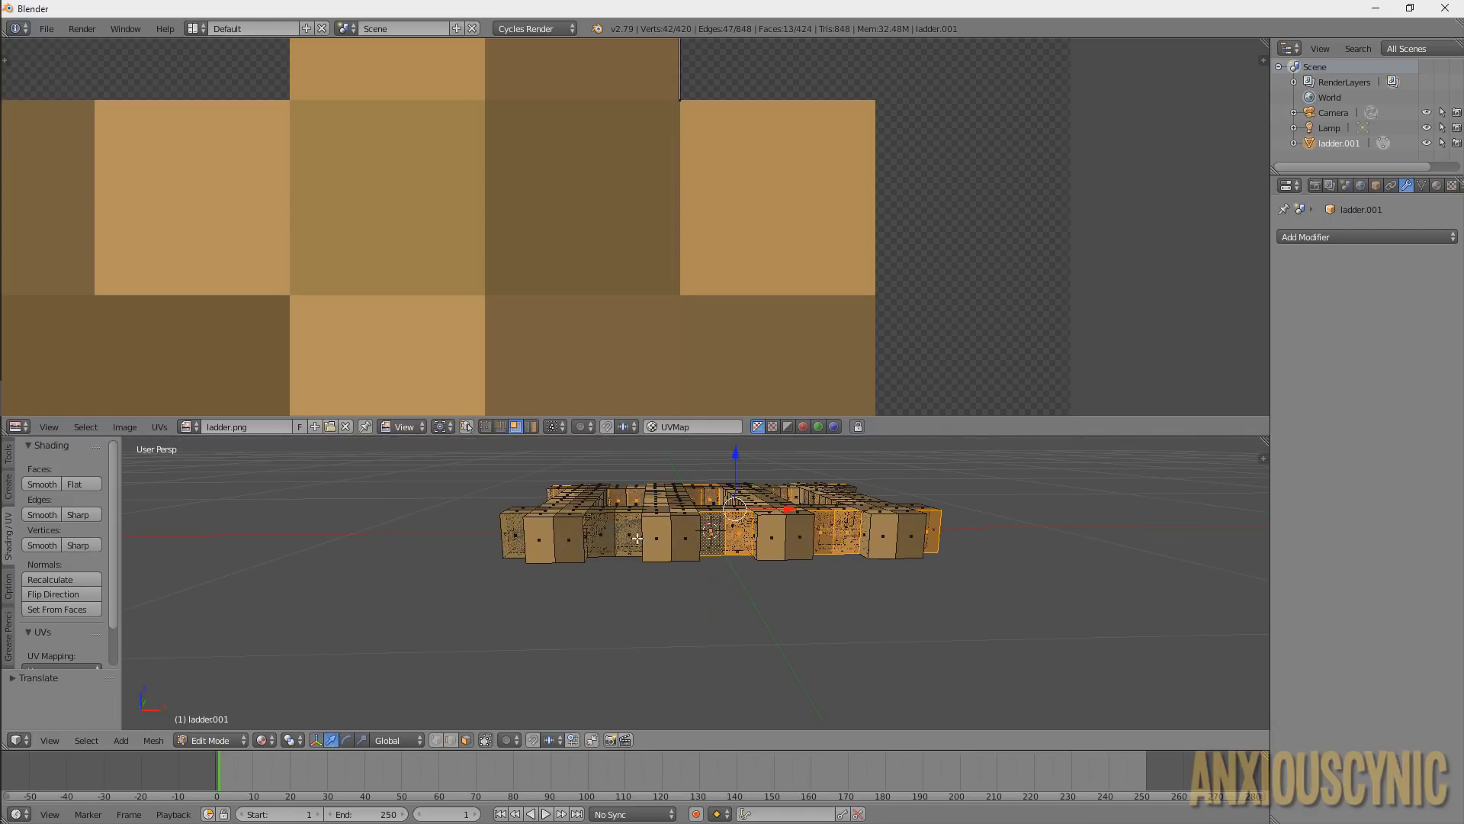
pyautogui.keyDown('shift'); pyautogui.rightClick(629, 538); pyautogui.keyUp('shift')
pyautogui.keyDown('shift'); pyautogui.rightClick(602, 538); pyautogui.keyUp('shift')
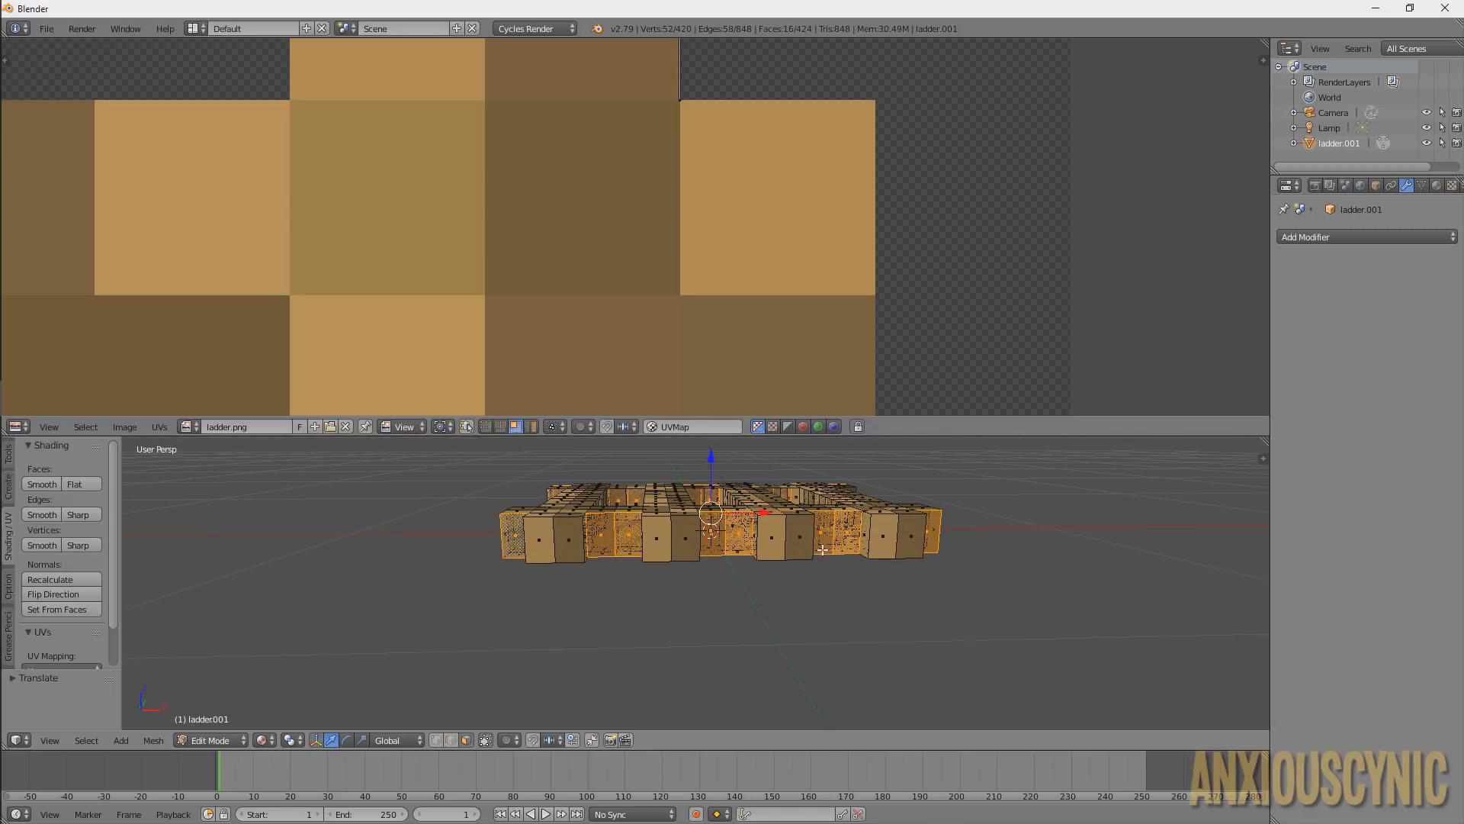
# Select all UVs of the rails' outer side faces and scale them along X to about 0.979
pyautogui.moveTo(526, 534); pyautogui.dragTo(808, 522, button='middle')
pyautogui.scroll(-5, 545, 290)
pyautogui.moveTo(555, 260); pyautogui.dragTo(633, 218, button='middle')
pyautogui.scroll(-1, 631, 218)
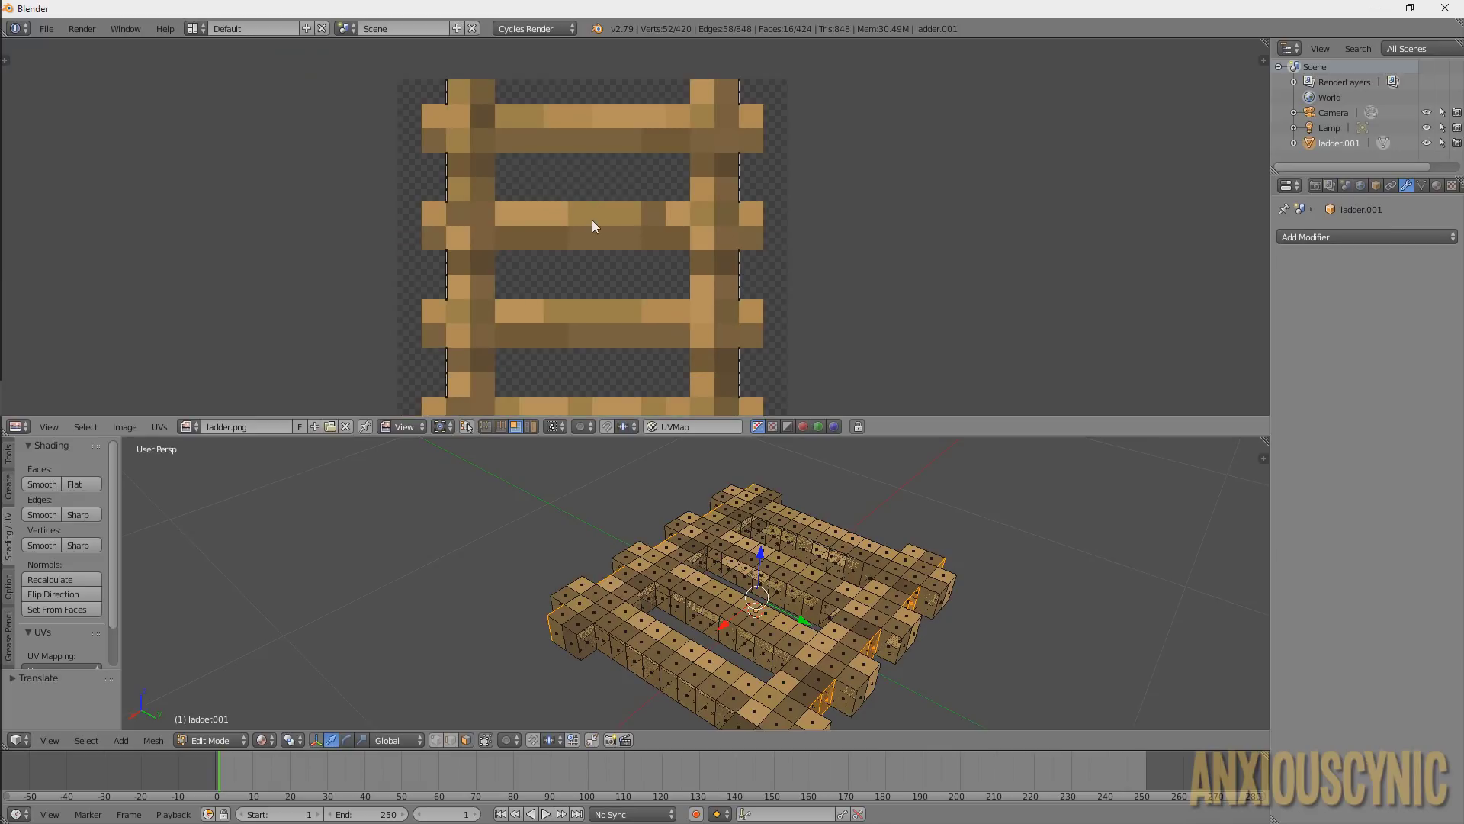
pyautogui.press('a')
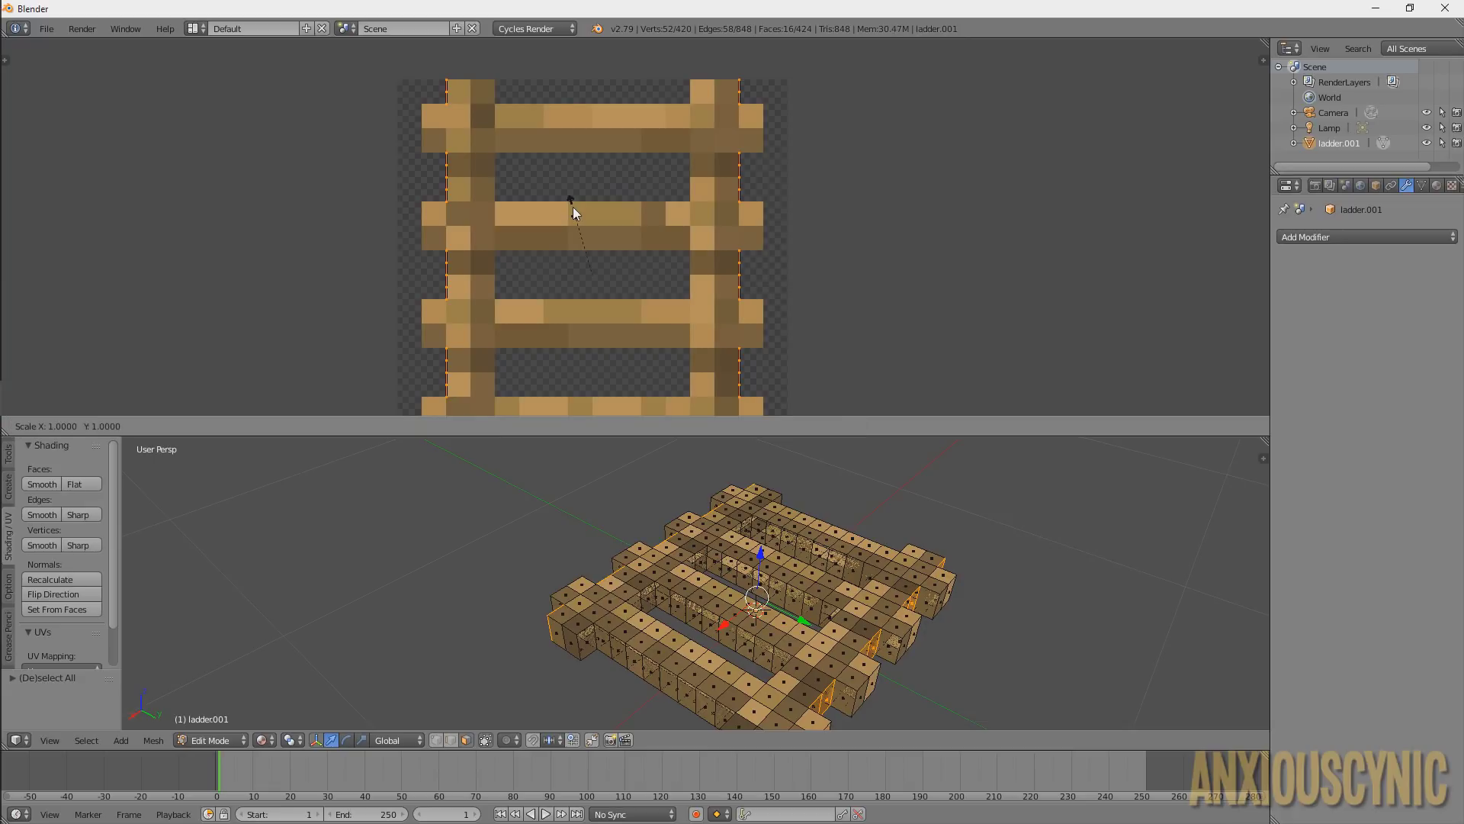
pyautogui.press('x')
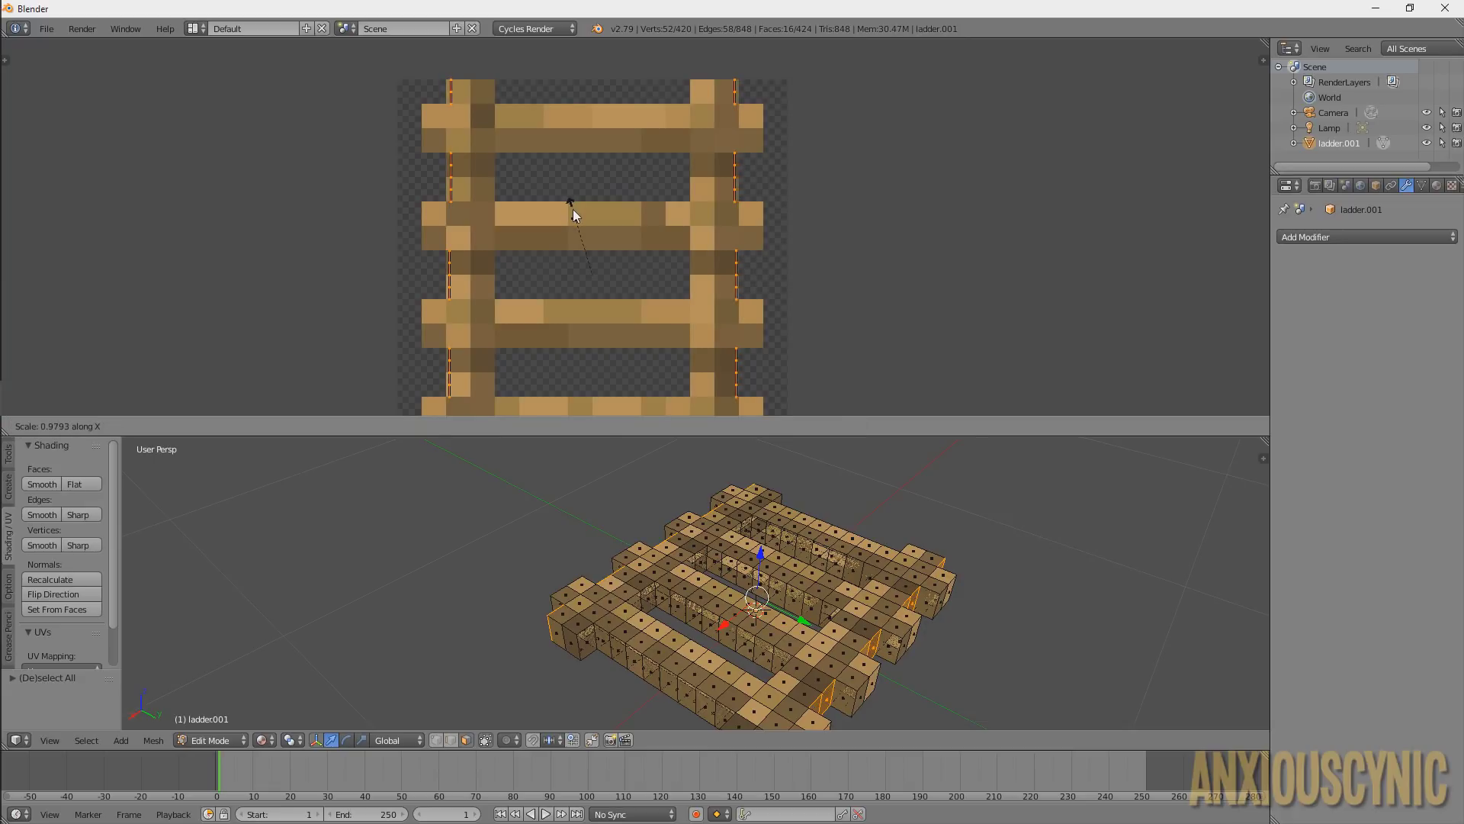
pyautogui.click(573, 209)
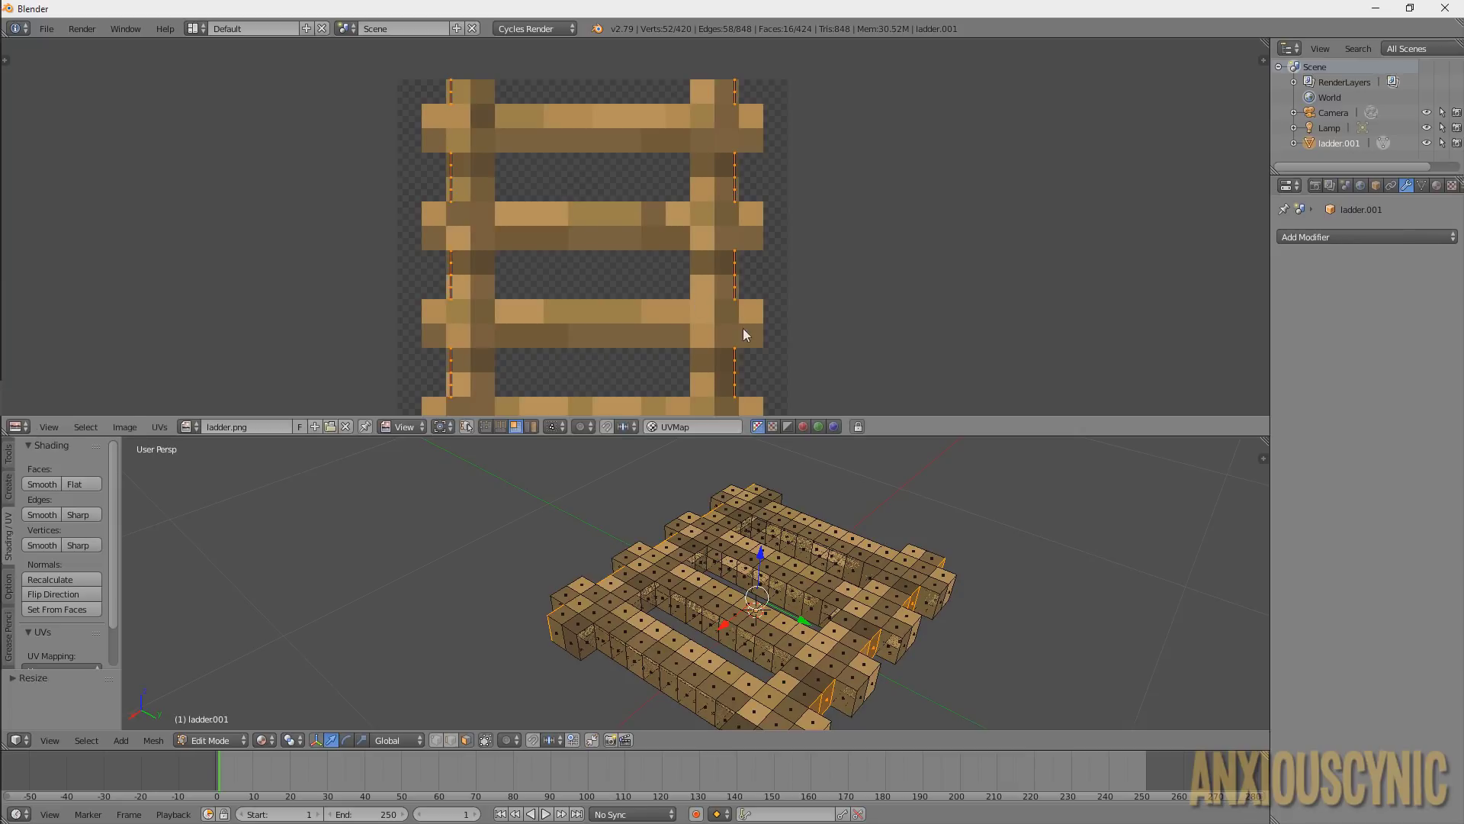
# Select the upper side faces of the top rung, including its tips and the adjoining rail end faces
pyautogui.moveTo(997, 588); pyautogui.dragTo(1098, 549, button='middle')
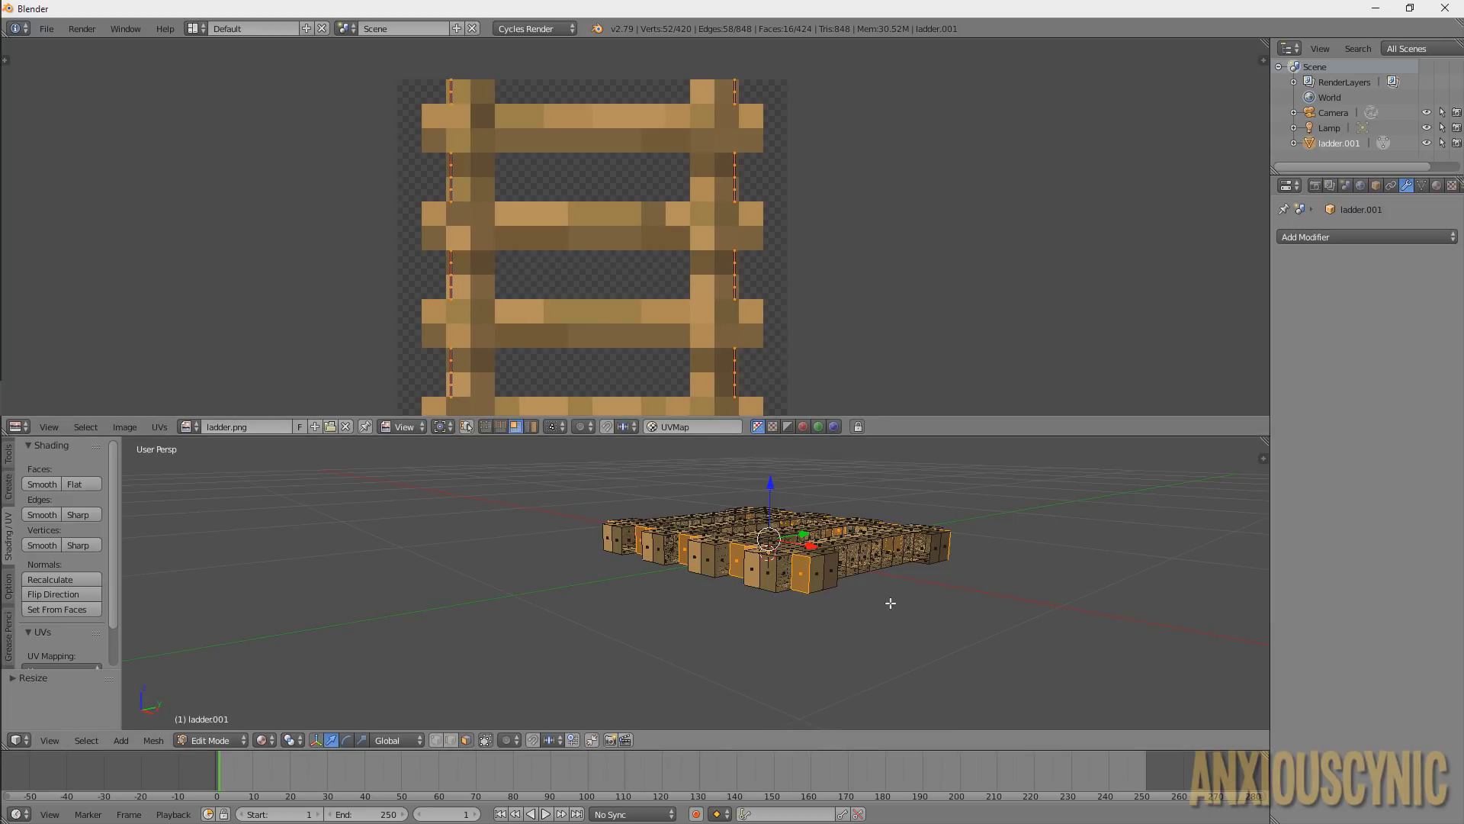
pyautogui.moveTo(899, 589); pyautogui.dragTo(763, 588, button='middle')
pyautogui.rightClick(654, 560)
pyautogui.scroll(2, 919, 582)
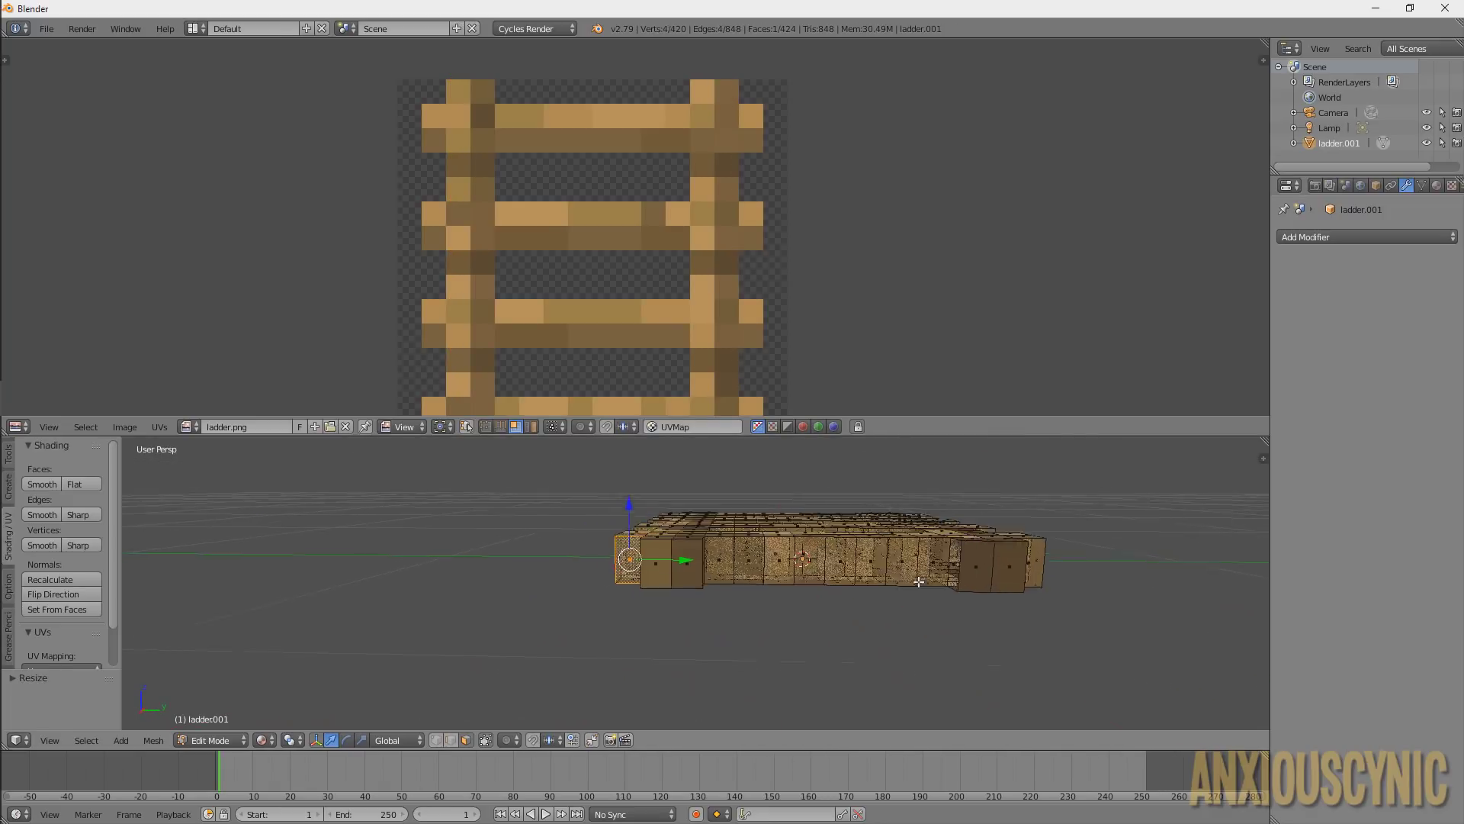
pyautogui.moveTo(919, 582); pyautogui.dragTo(1013, 567, button='middle')
pyautogui.keyDown('shift'); pyautogui.rightClick(1003, 570); pyautogui.keyUp('shift')
pyautogui.keyDown('shift'); pyautogui.rightClick(889, 566); pyautogui.keyUp('shift')
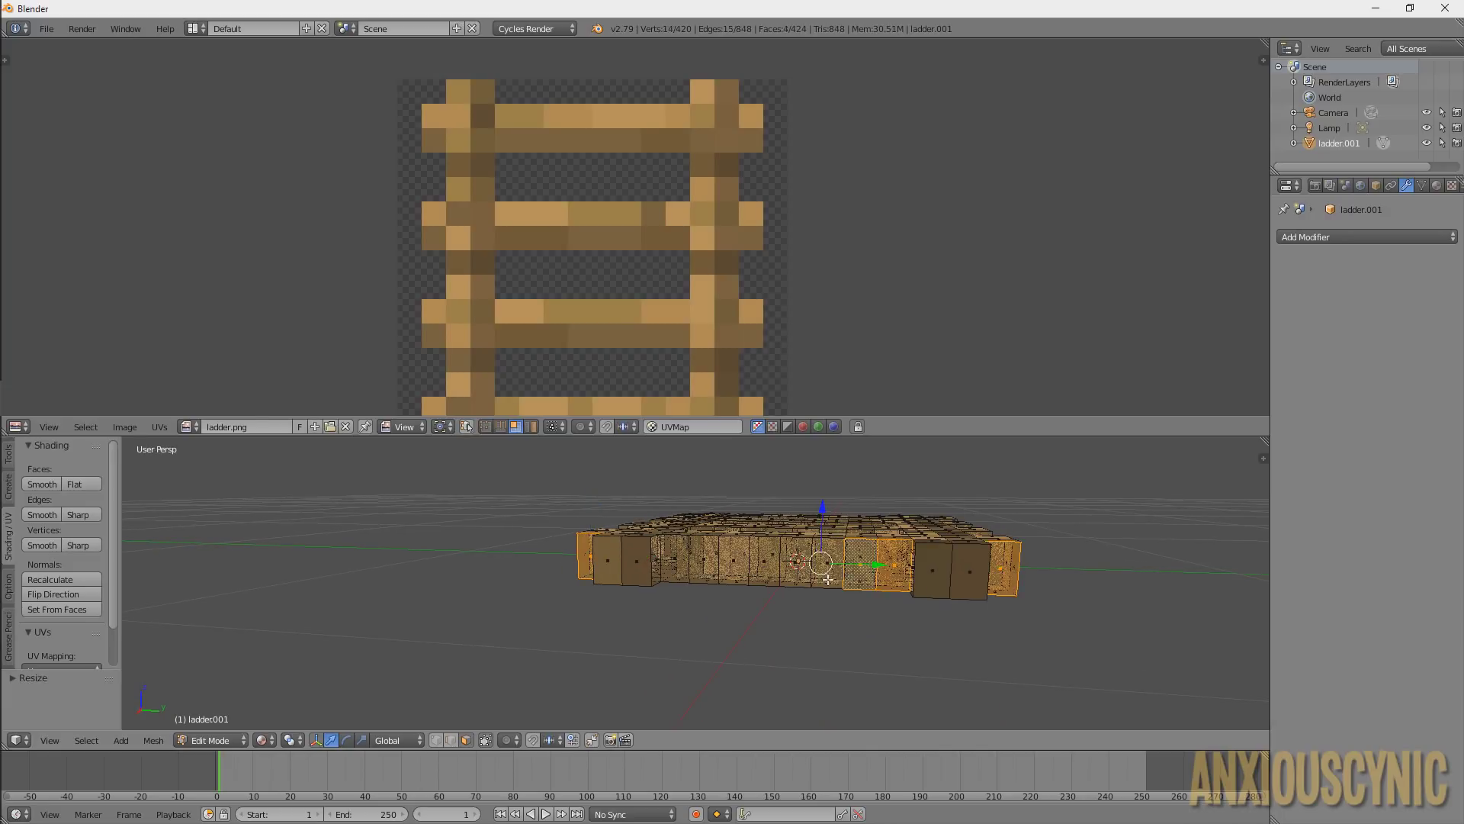
pyautogui.keyDown('shift'); pyautogui.rightClick(816, 562); pyautogui.keyUp('shift')
pyautogui.keyDown('shift'); pyautogui.rightClick(732, 561); pyautogui.keyUp('shift')
pyautogui.keyDown('shift'); pyautogui.rightClick(678, 560); pyautogui.keyUp('shift')
pyautogui.moveTo(679, 560); pyautogui.dragTo(549, 561, button='middle')
pyautogui.keyDown('shift'); pyautogui.rightClick(541, 557); pyautogui.keyUp('shift')
pyautogui.keyDown('shift'); pyautogui.rightClick(595, 549); pyautogui.keyUp('shift')
pyautogui.keyDown('shift'); pyautogui.rightClick(675, 568); pyautogui.keyUp('shift')
# Add the upper side faces of the other three rungs between the two rails to the selection
pyautogui.scroll(3, 679, 528)
pyautogui.moveTo(675, 568); pyautogui.dragTo(488, 575, button='middle')
pyautogui.keyDown('shift'); pyautogui.rightClick(488, 575); pyautogui.keyUp('shift')
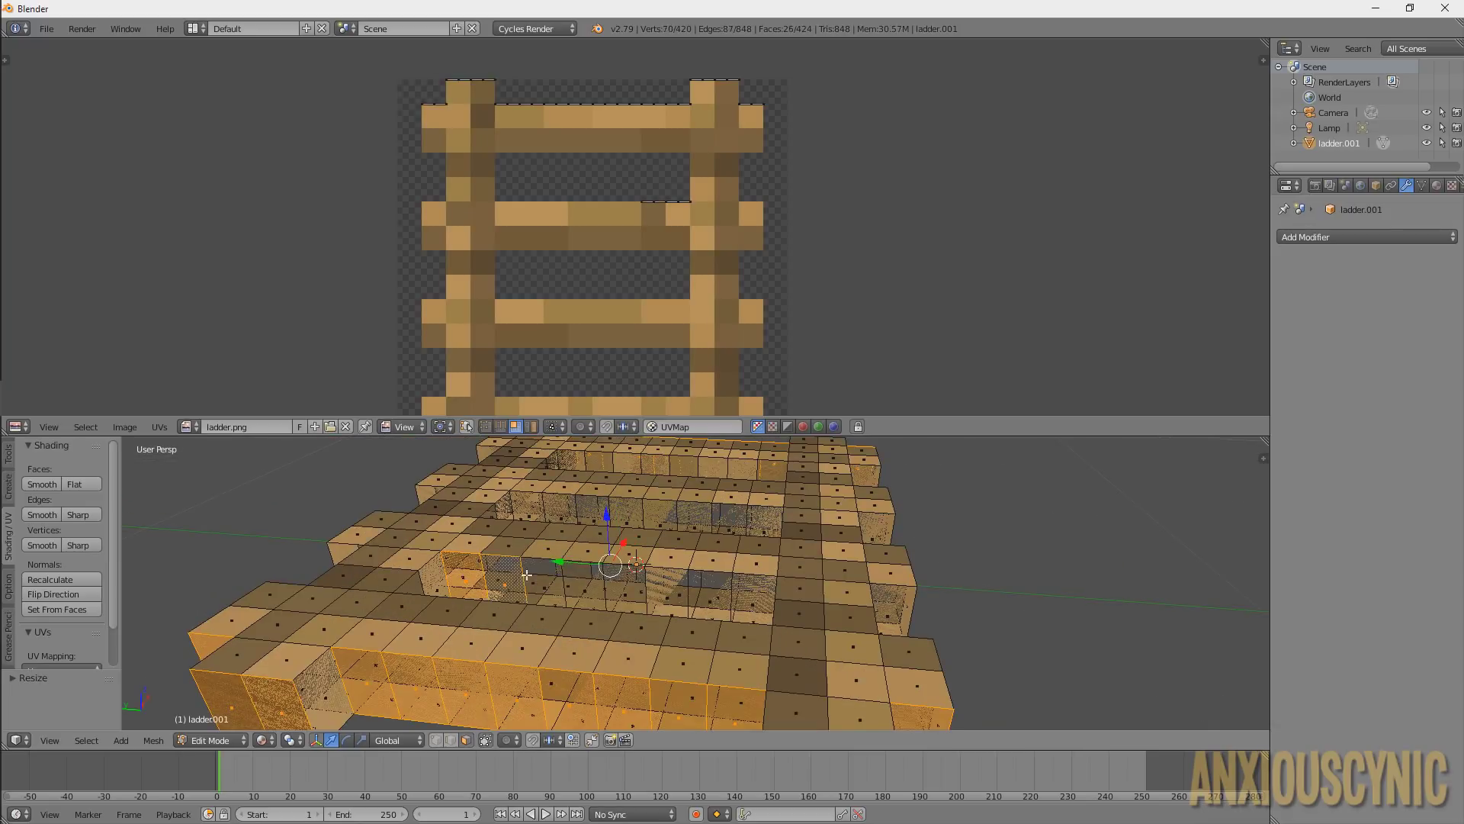
pyautogui.keyDown('shift'); pyautogui.rightClick(549, 583); pyautogui.keyUp('shift')
pyautogui.keyDown('shift'); pyautogui.rightClick(648, 583); pyautogui.keyUp('shift')
pyautogui.keyDown('shift'); pyautogui.rightClick(732, 591); pyautogui.keyUp('shift')
pyautogui.keyDown('shift'); pyautogui.rightClick(694, 514); pyautogui.keyUp('shift')
pyautogui.keyDown('shift'); pyautogui.rightClick(632, 509); pyautogui.keyUp('shift')
pyautogui.keyDown('shift'); pyautogui.rightClick(534, 507); pyautogui.keyUp('shift')
pyautogui.keyDown('shift'); pyautogui.rightClick(572, 459); pyautogui.keyUp('shift')
pyautogui.keyDown('shift'); pyautogui.rightClick(610, 459); pyautogui.keyUp('shift')
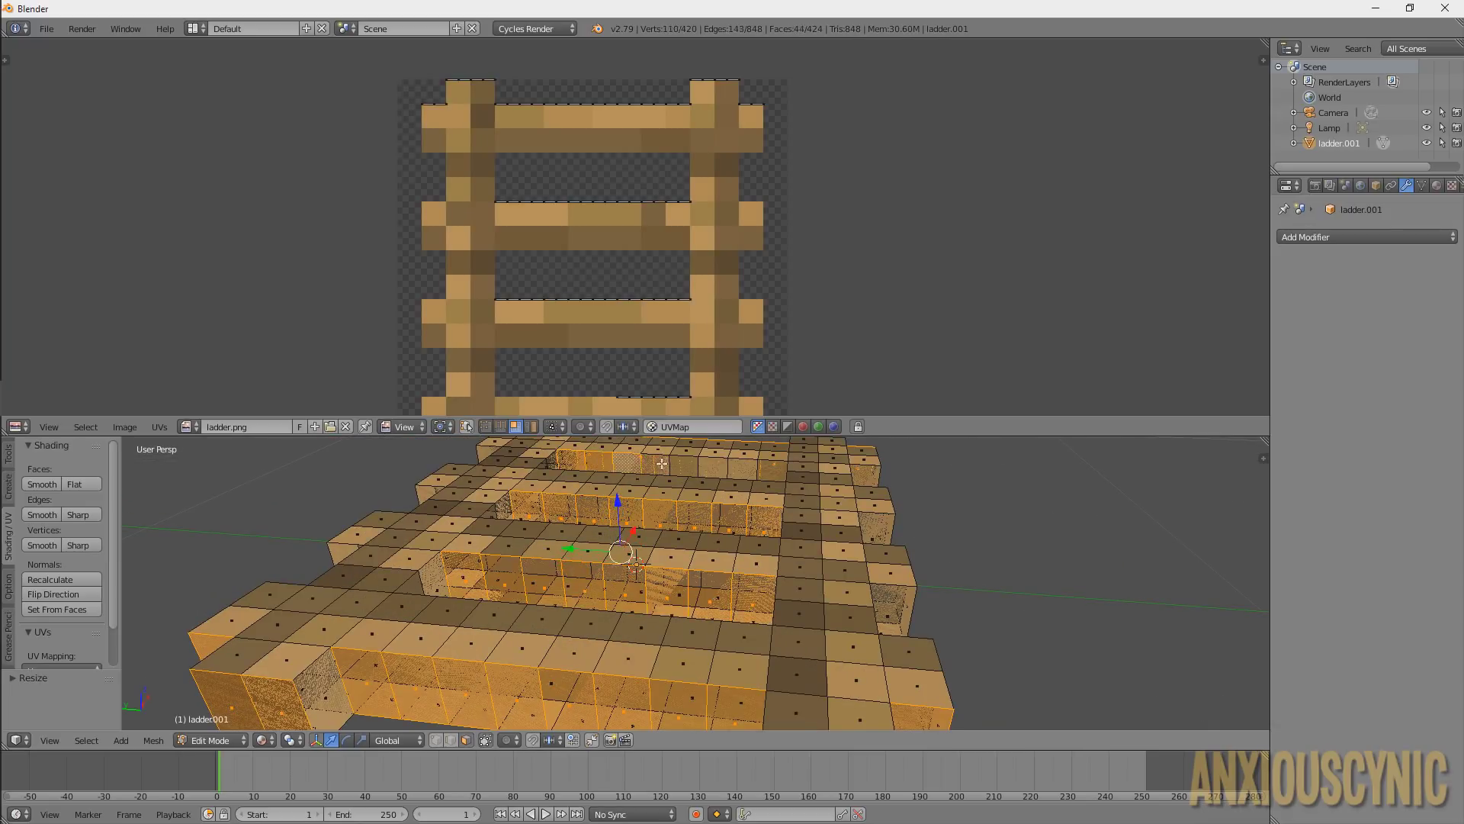
pyautogui.keyDown('shift'); pyautogui.rightClick(682, 465); pyautogui.keyUp('shift')
pyautogui.keyDown('shift'); pyautogui.rightClick(755, 469); pyautogui.keyUp('shift')
# Add the upper side faces of the remaining rung tips outside both rails to the selection
pyautogui.keyDown('shift'); pyautogui.rightClick(892, 606); pyautogui.keyUp('shift')
pyautogui.keyDown('shift'); pyautogui.rightClick(869, 476); pyautogui.keyUp('shift')
pyautogui.keyDown('shift'); pyautogui.rightClick(488, 454); pyautogui.keyUp('shift')
pyautogui.keyDown('shift'); pyautogui.rightClick(431, 494); pyautogui.keyUp('shift')
# Add the opposite-facing side faces of the rung in the nearest gap between the rails to the selection
pyautogui.moveTo(344, 549); pyautogui.dragTo(602, 641, button='middle')
pyautogui.keyDown('shift'); pyautogui.rightClick(602, 641); pyautogui.keyUp('shift')
pyautogui.keyDown('shift'); pyautogui.rightClick(652, 644); pyautogui.keyUp('shift')
pyautogui.keyDown('shift'); pyautogui.rightClick(698, 646); pyautogui.keyUp('shift')
pyautogui.keyDown('shift'); pyautogui.rightClick(793, 648); pyautogui.keyUp('shift')
pyautogui.keyDown('shift'); pyautogui.rightClick(843, 648); pyautogui.keyUp('shift')
pyautogui.keyDown('shift'); pyautogui.rightClick(892, 648); pyautogui.keyUp('shift')
pyautogui.keyDown('shift'); pyautogui.rightClick(938, 652); pyautogui.keyUp('shift')
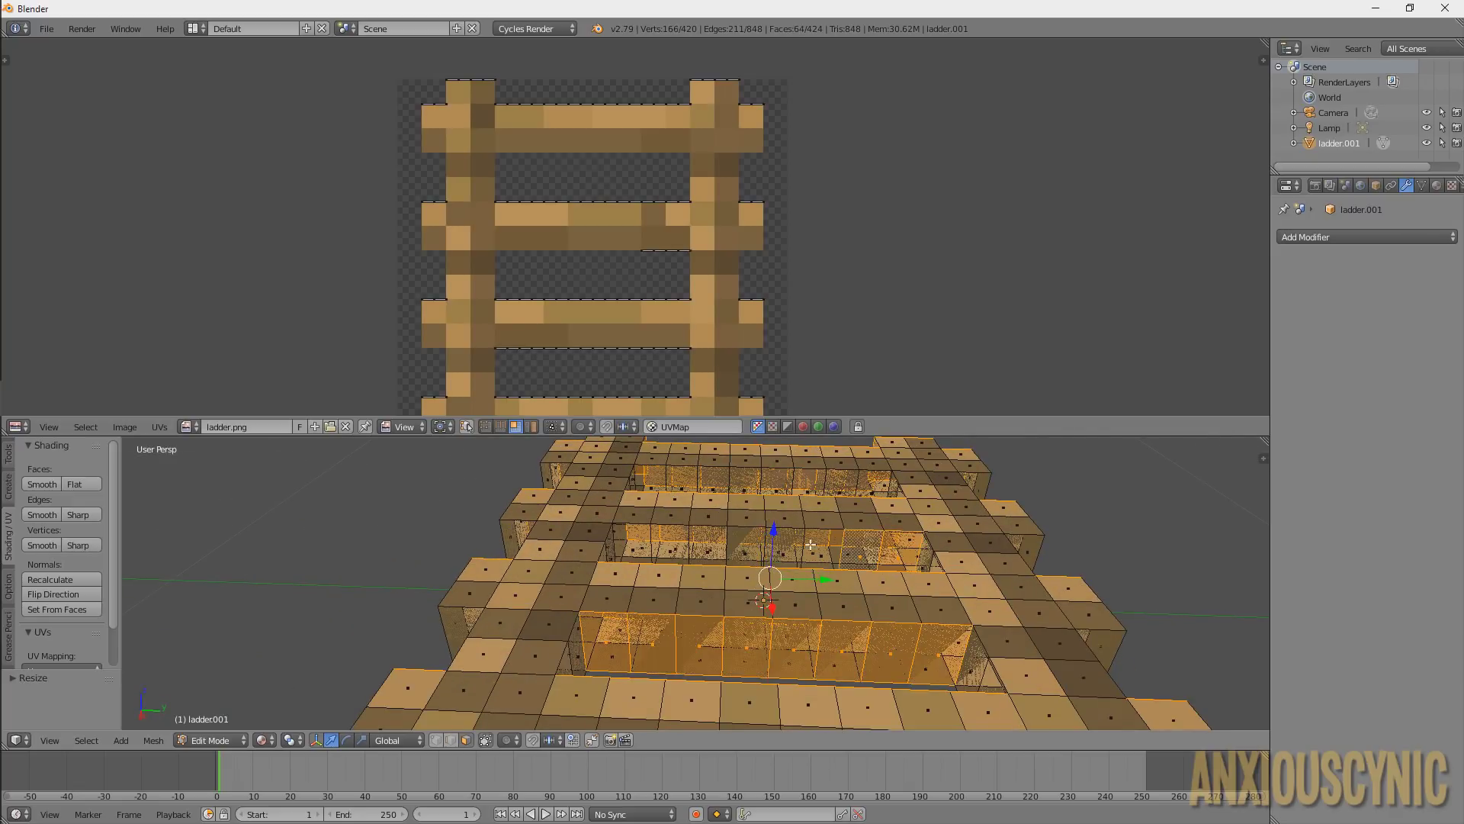
# Add the opposite-facing side faces of the two farther rungs between the rails to the selection
pyautogui.keyDown('shift'); pyautogui.rightClick(884, 549); pyautogui.keyUp('shift')
pyautogui.keyDown('shift'); pyautogui.rightClick(801, 547); pyautogui.keyUp('shift')
pyautogui.keyDown('shift'); pyautogui.rightClick(686, 545); pyautogui.keyUp('shift')
pyautogui.keyDown('shift'); pyautogui.rightClick(633, 542); pyautogui.keyUp('shift')
pyautogui.keyDown('shift'); pyautogui.rightClick(724, 479); pyautogui.keyUp('shift')
pyautogui.keyDown('shift'); pyautogui.rightClick(846, 481); pyautogui.keyUp('shift')
# Add the matching side faces of the rung tips outside both rails to the selection and check it from several angles
pyautogui.keyDown('shift'); pyautogui.rightClick(976, 485); pyautogui.keyUp('shift')
pyautogui.keyDown('shift'); pyautogui.rightClick(557, 473); pyautogui.keyUp('shift')
pyautogui.keyDown('shift'); pyautogui.rightClick(518, 538); pyautogui.keyUp('shift')
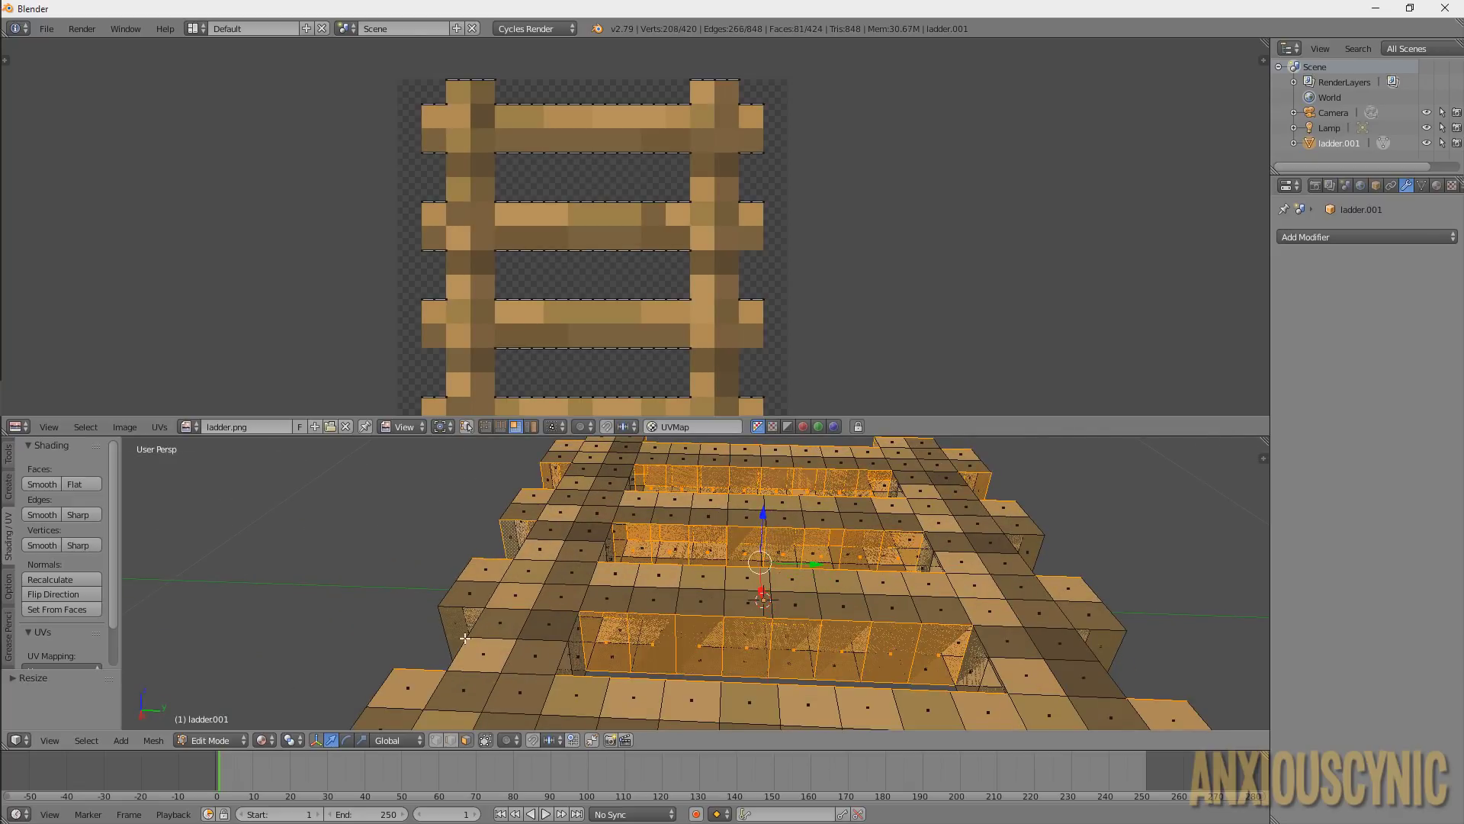
pyautogui.keyDown('shift'); pyautogui.rightClick(457, 633); pyautogui.keyUp('shift')
pyautogui.keyDown('shift'); pyautogui.rightClick(1102, 648); pyautogui.keyUp('shift')
pyautogui.moveTo(1102, 648); pyautogui.dragTo(852, 558, button='middle')
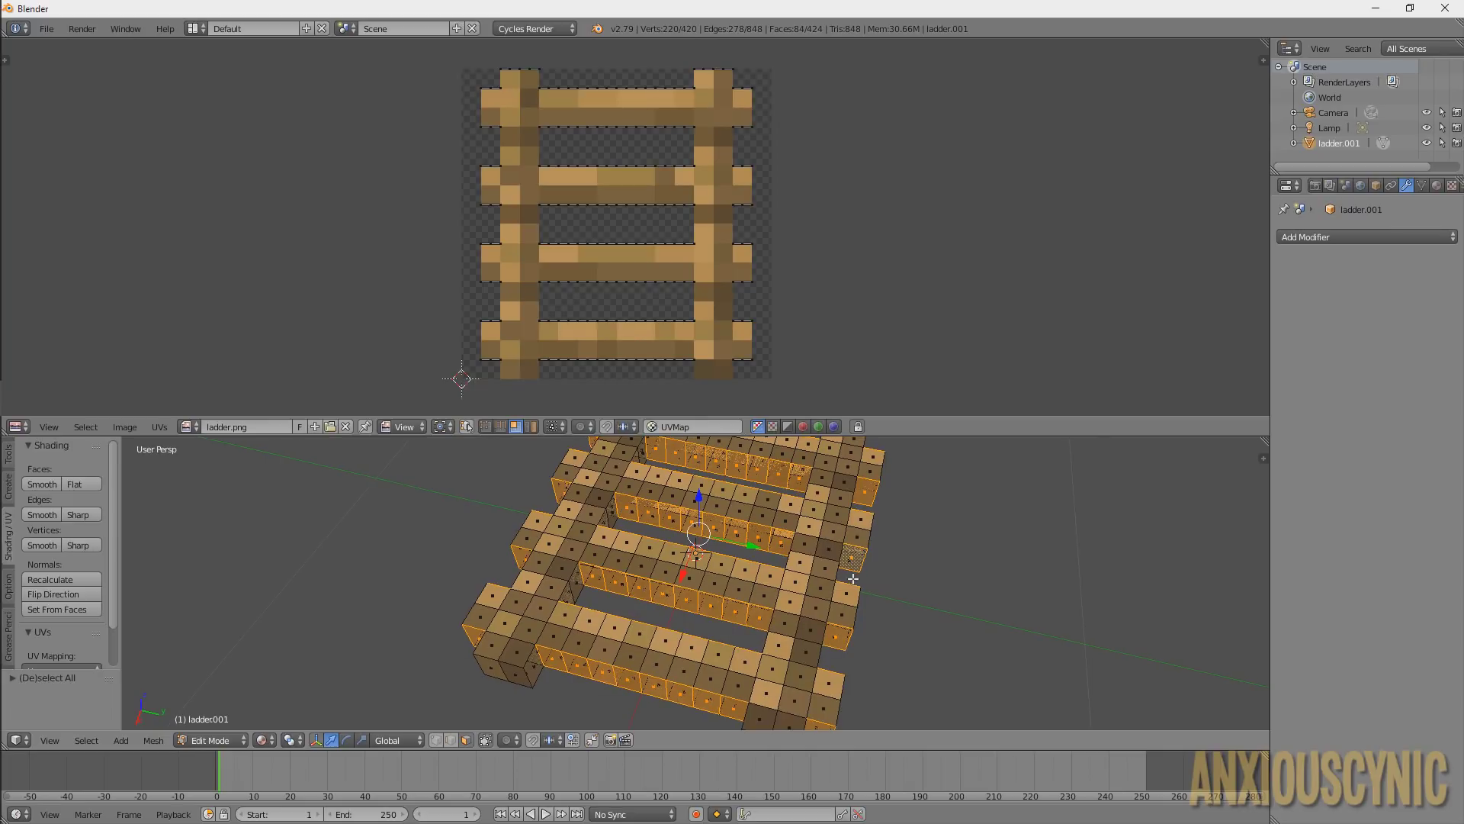
pyautogui.moveTo(808, 595); pyautogui.dragTo(851, 549, button='middle')
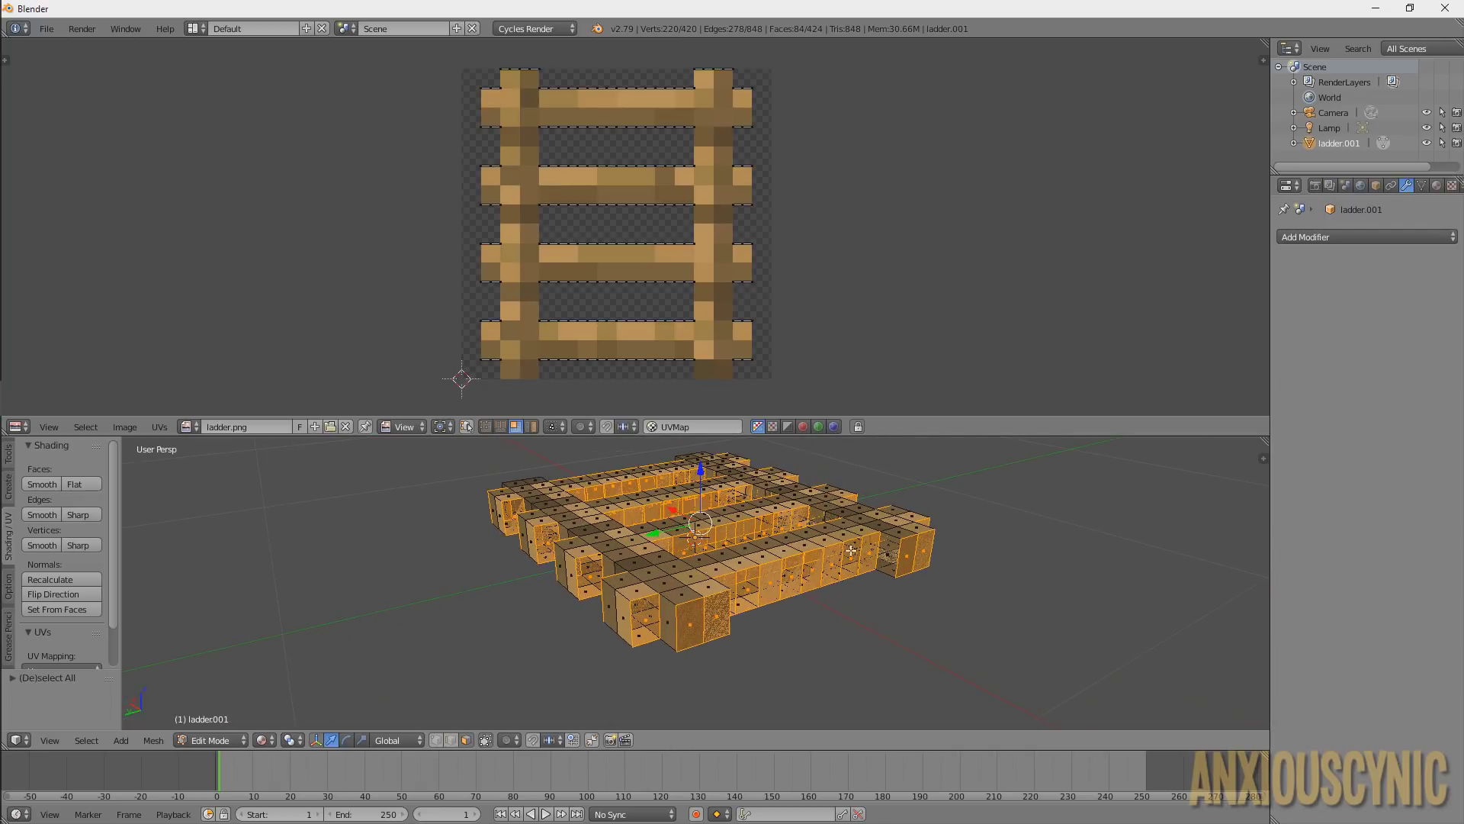
pyautogui.moveTo(599, 519); pyautogui.dragTo(505, 534, button='middle')
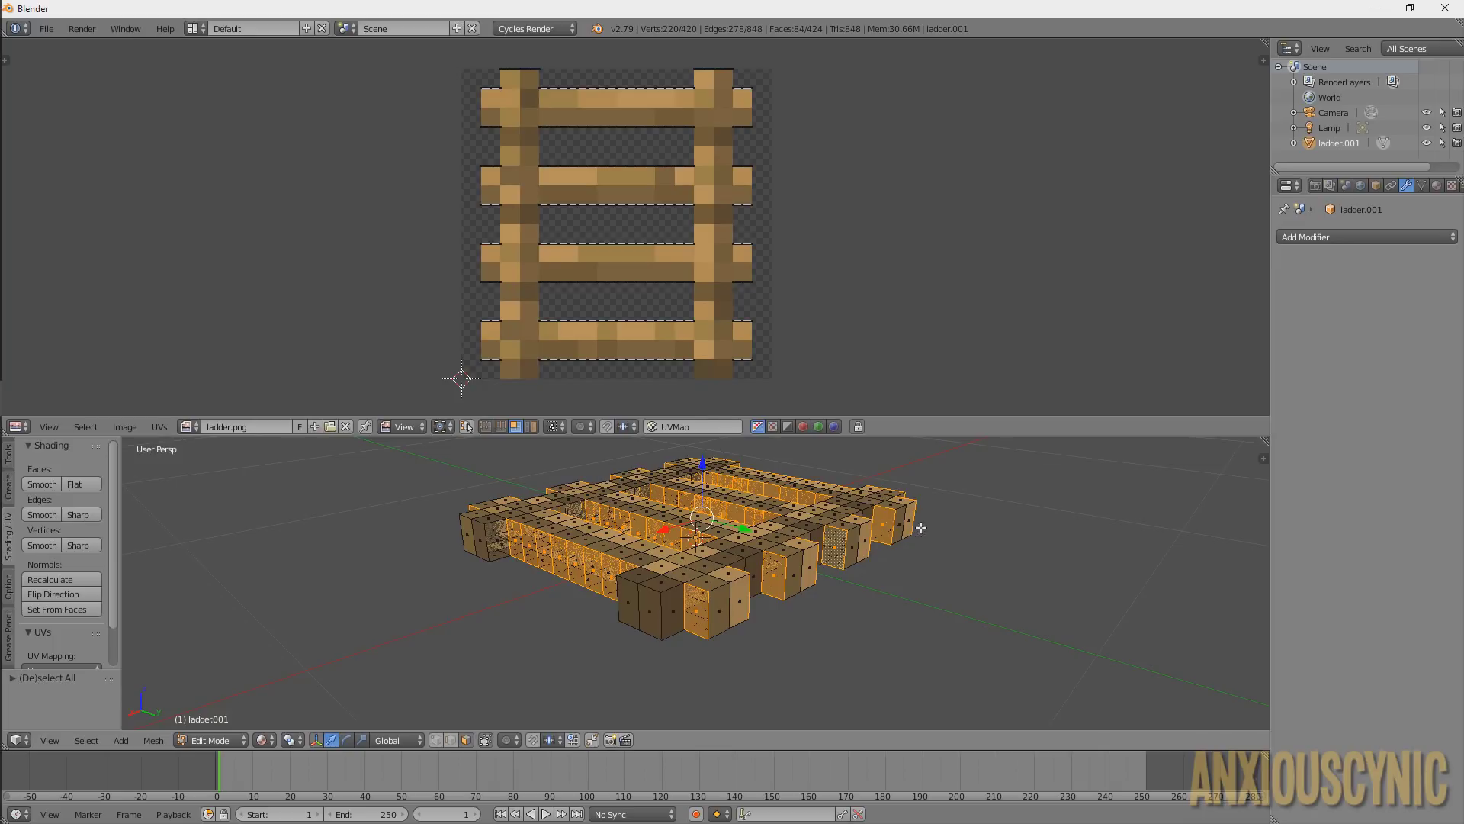
pyautogui.moveTo(921, 528); pyautogui.dragTo(564, 523, button='middle')
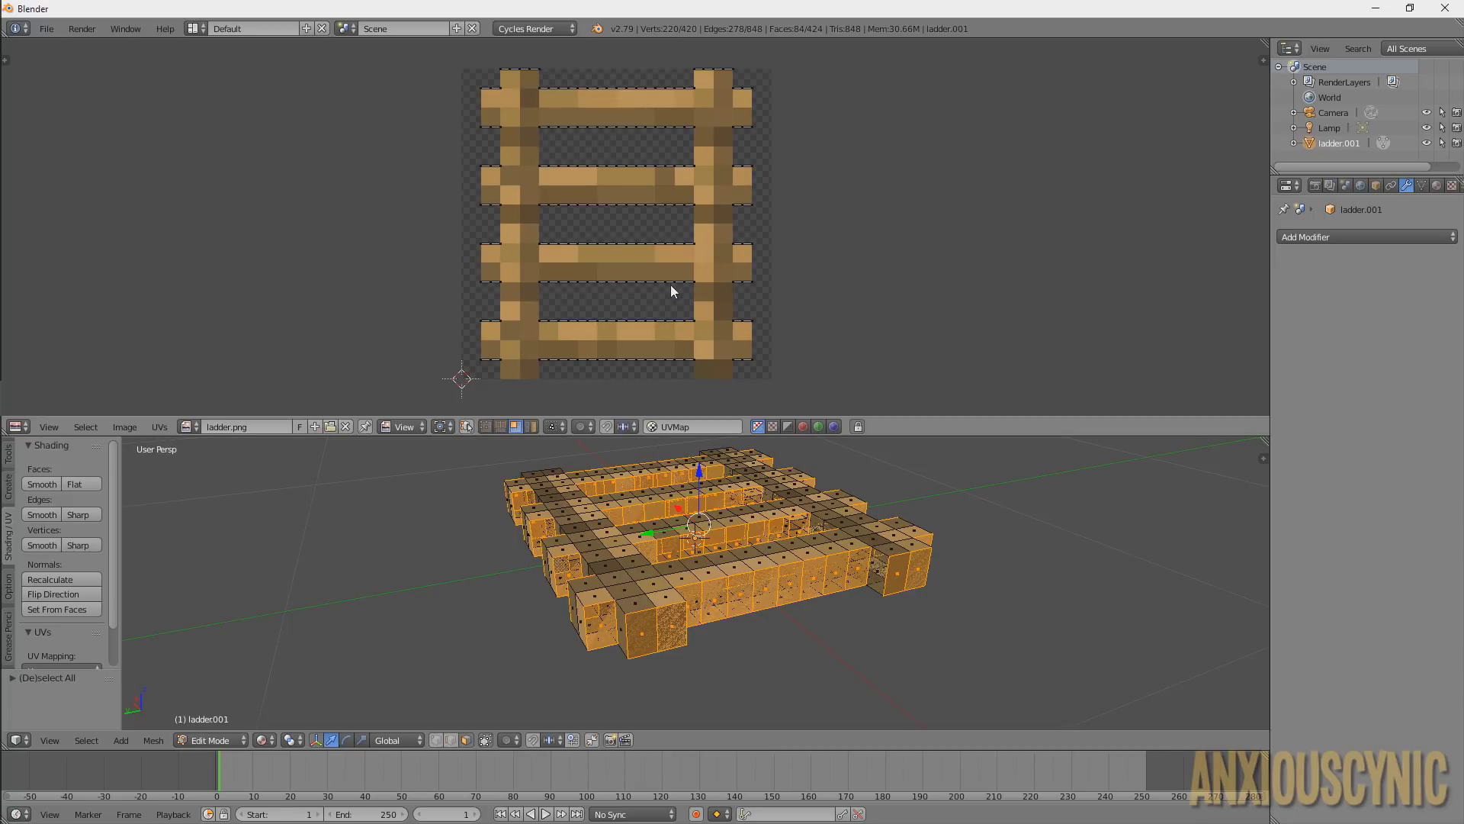
pyautogui.press('l')
pyautogui.press('s')
pyautogui.press('y')
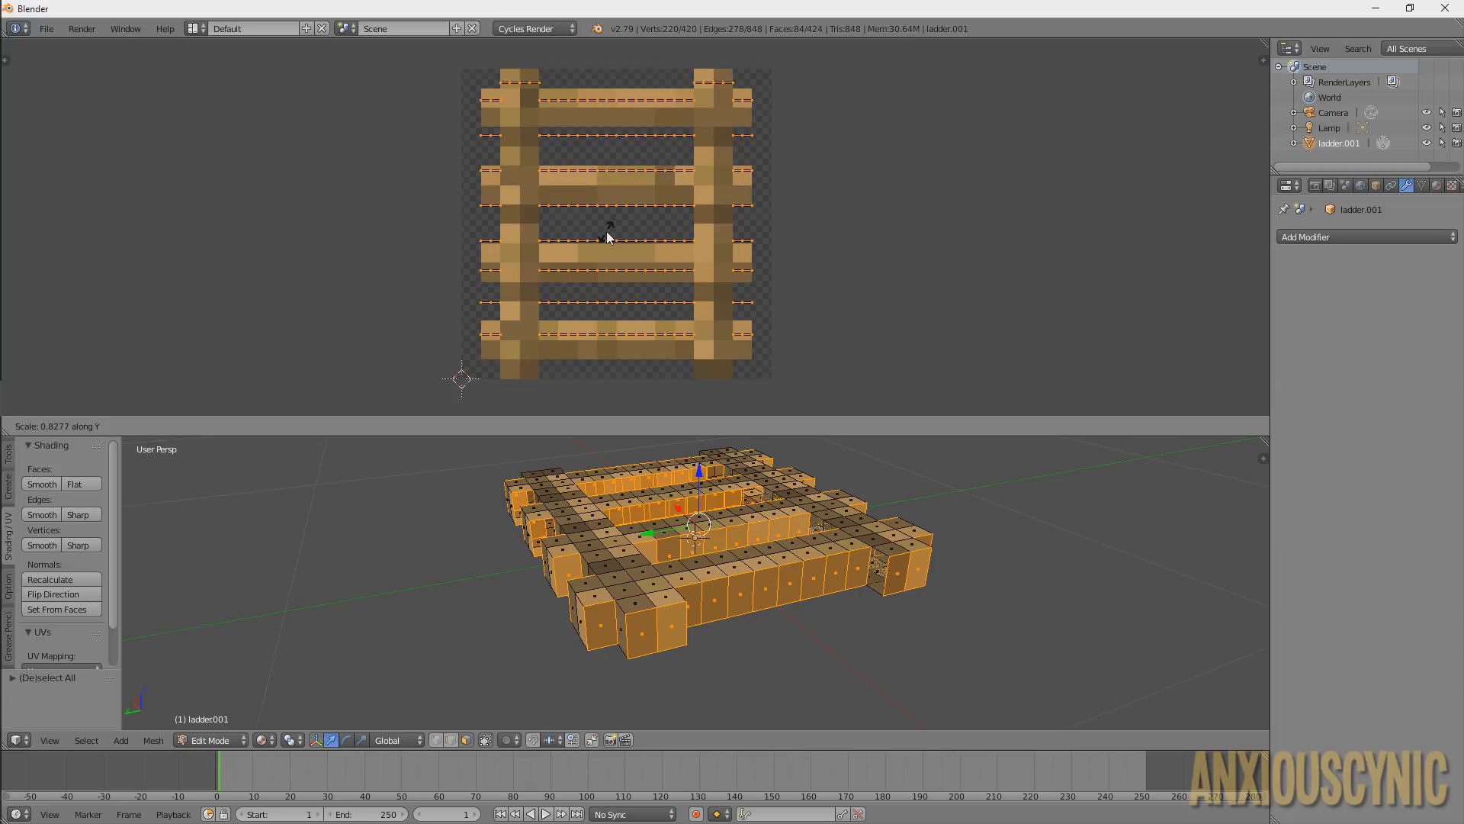
pyautogui.rightClick(602, 232)
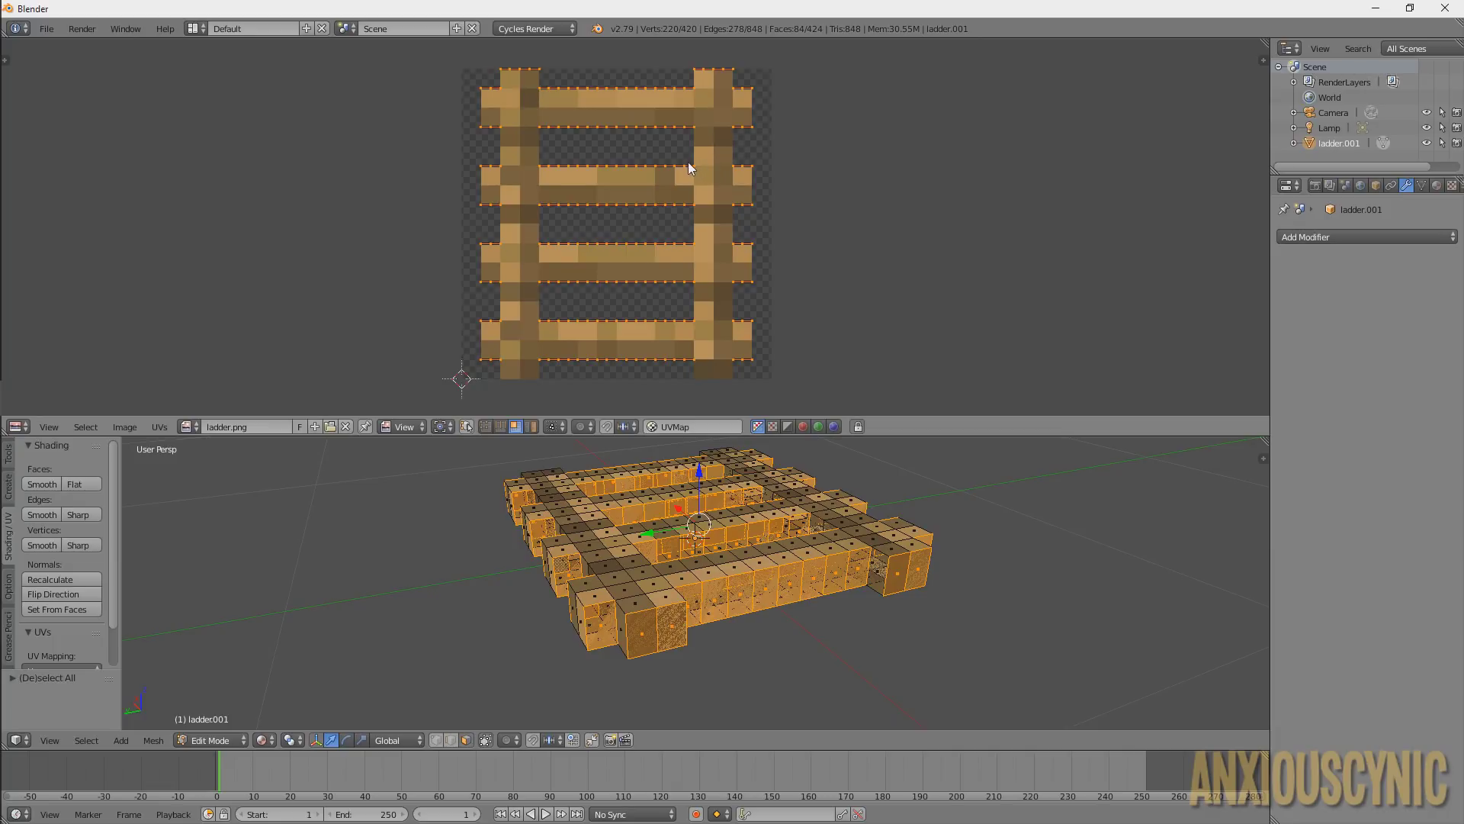
pyautogui.press('a')
# Select the UVs around the top rung and rail ends and scale them down along Y to move them inside the texture
pyautogui.press('b')
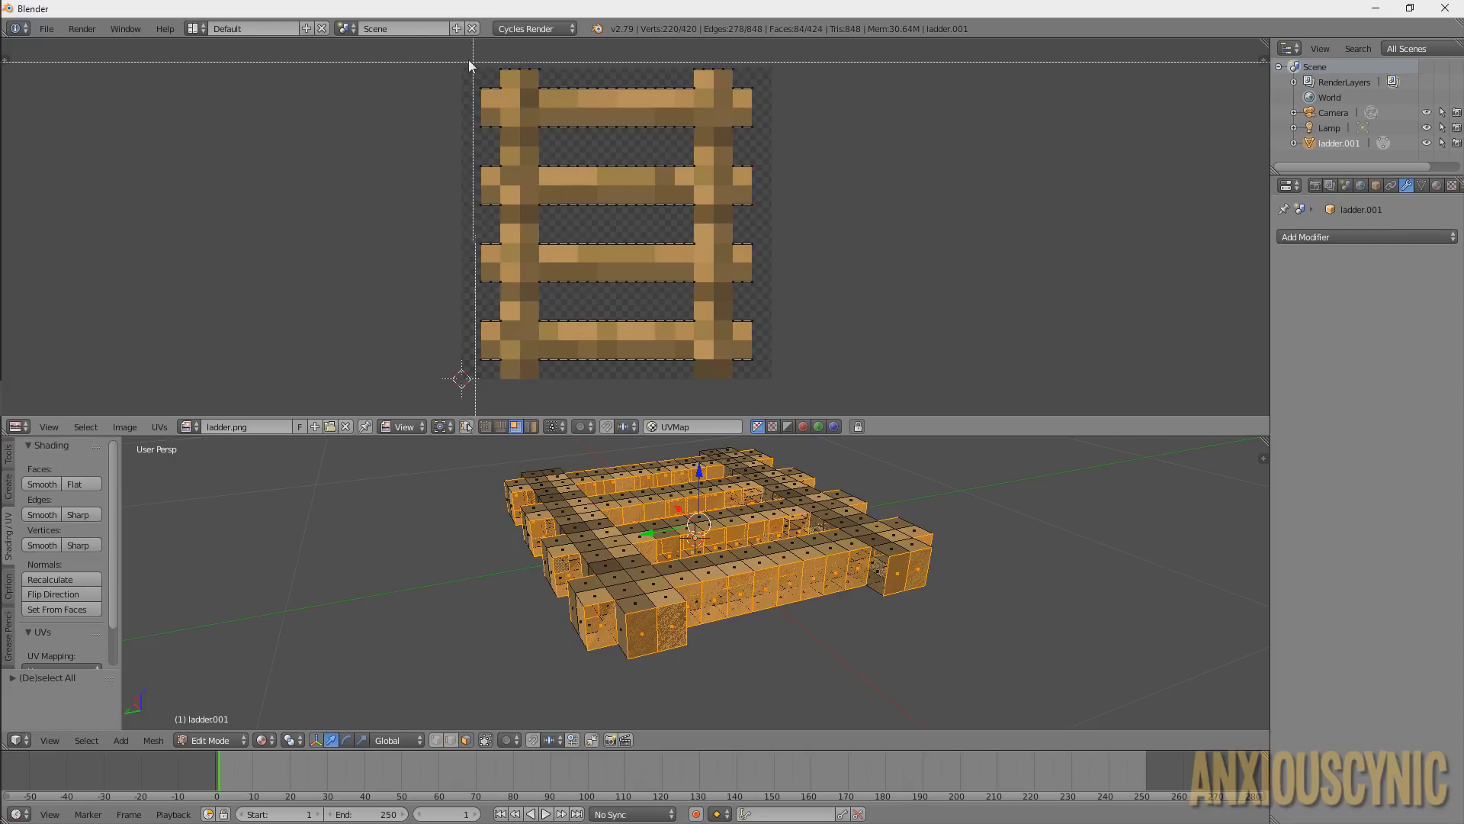
pyautogui.moveTo(468, 58)
pyautogui.mouseDown()
pyautogui.moveTo(554, 109)
pyautogui.moveTo(767, 139)
pyautogui.mouseUp()
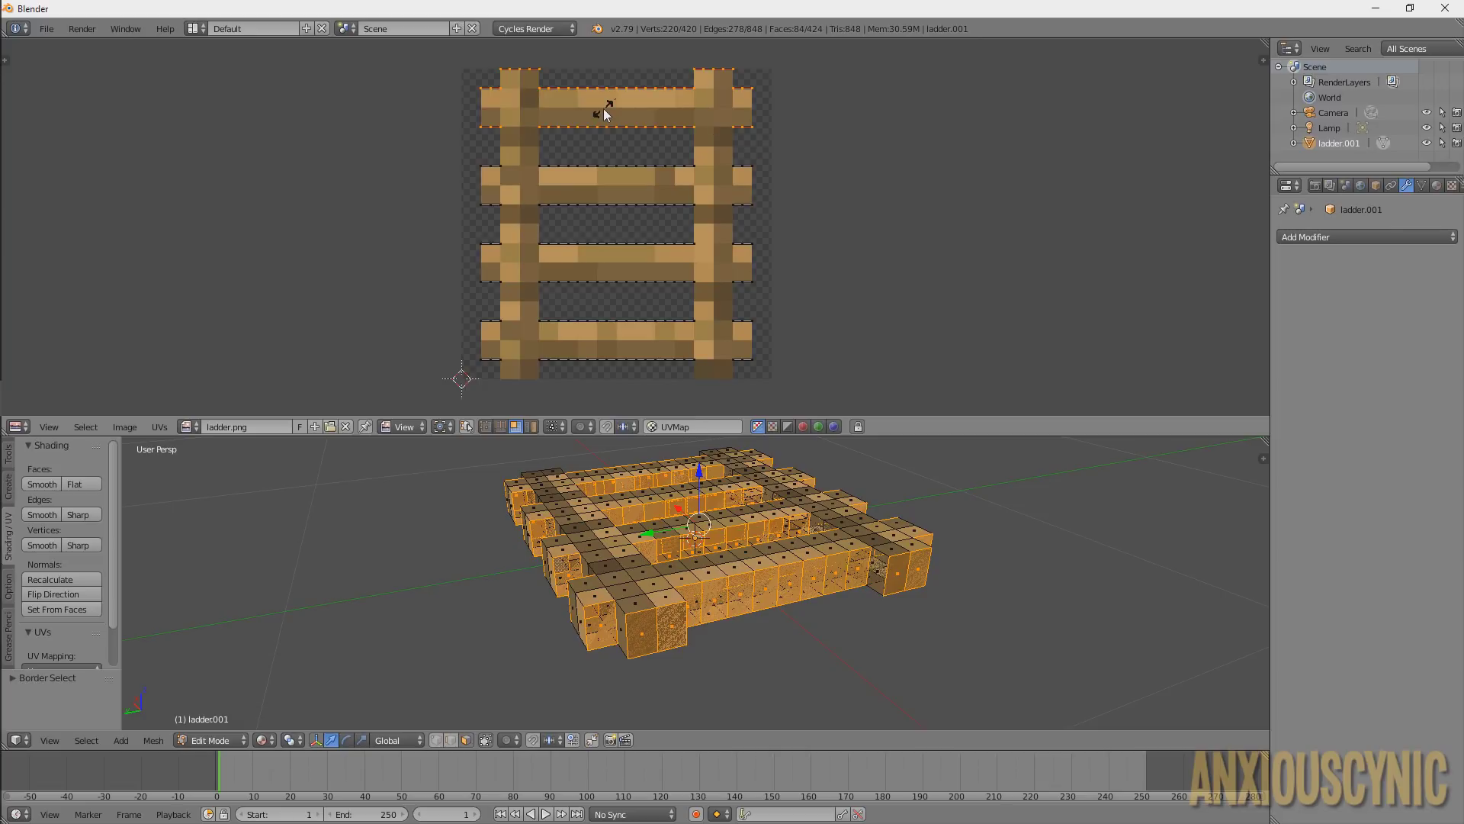
pyautogui.press('s')
pyautogui.press('y')
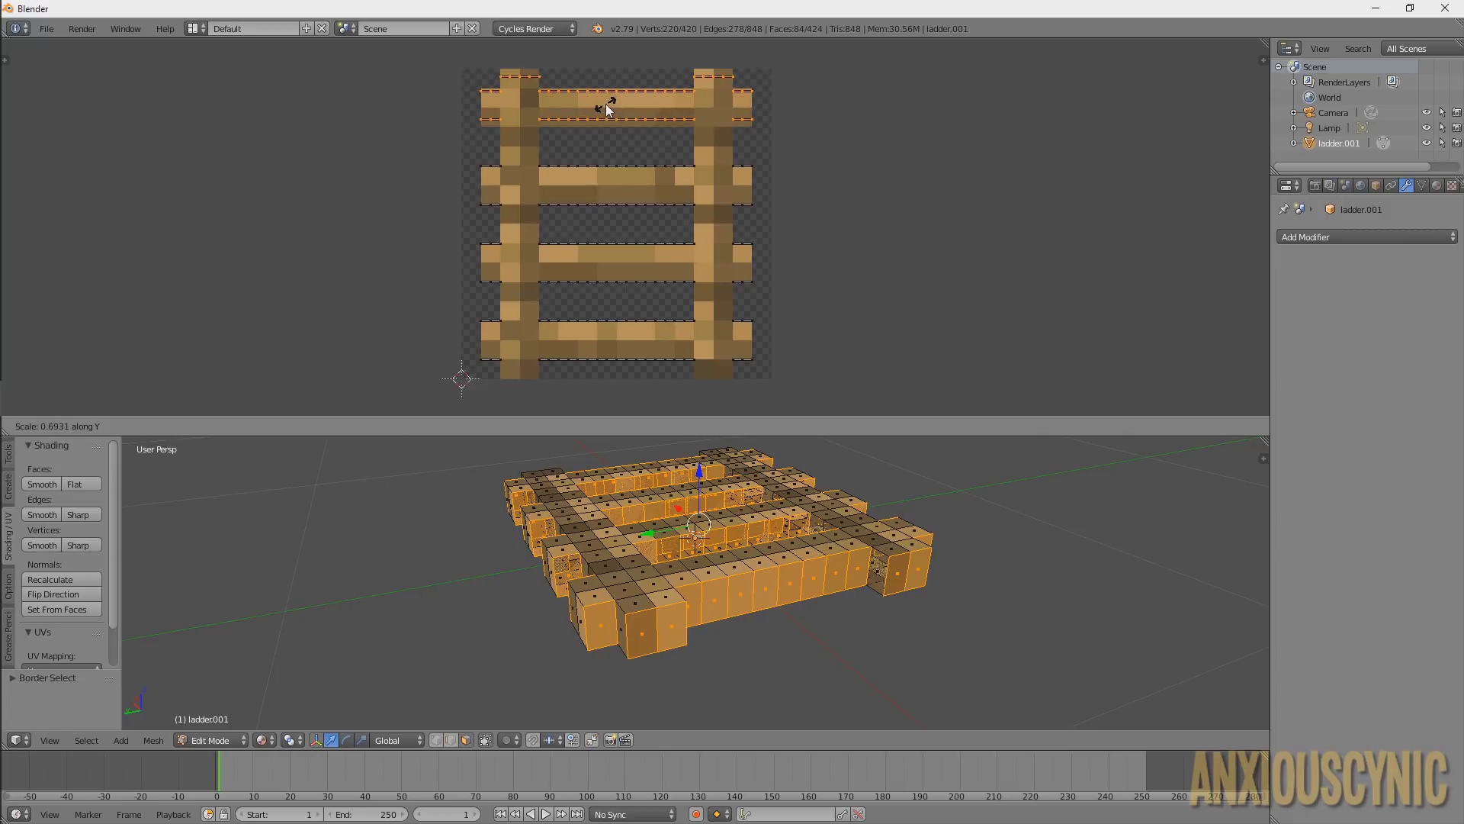
pyautogui.click(606, 104)
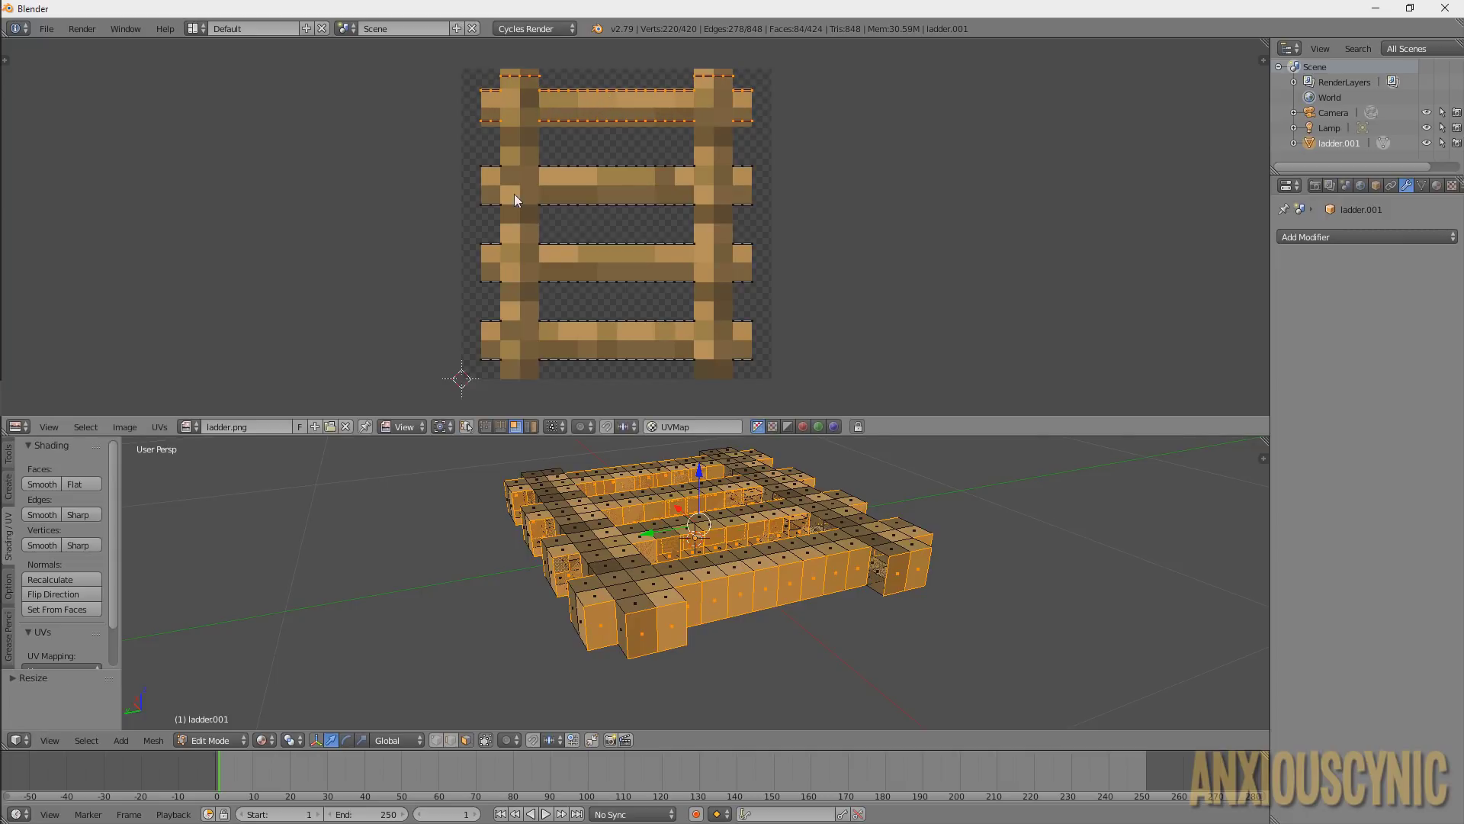
# Select only the second rung's UVs, scale them slightly inward along Y, and clear the selection
pyautogui.press('a')
pyautogui.press('b')
pyautogui.moveTo(453, 157); pyautogui.dragTo(775, 212)
pyautogui.press('y')
pyautogui.click(668, 183)
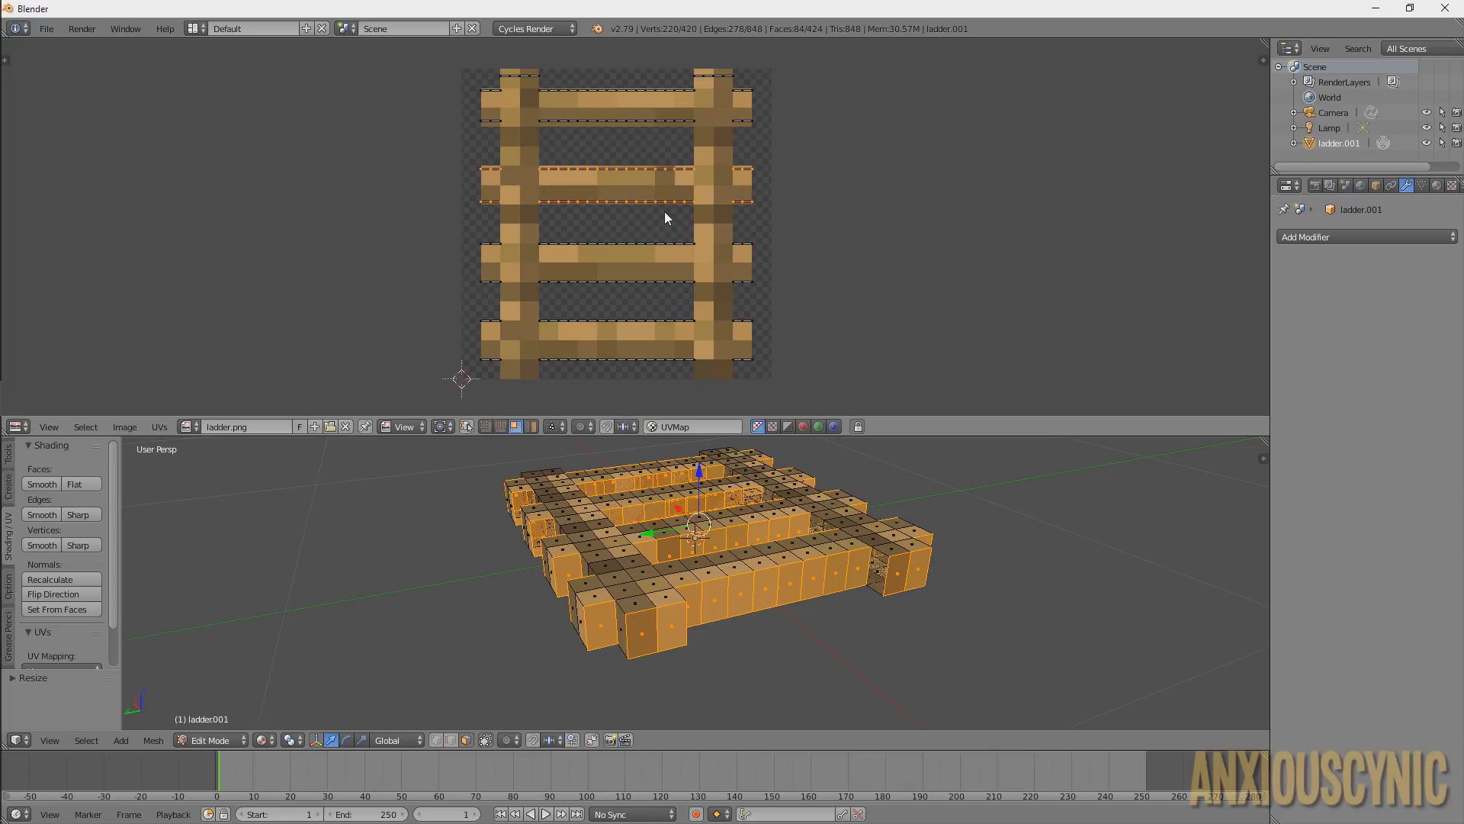
pyautogui.press('a')
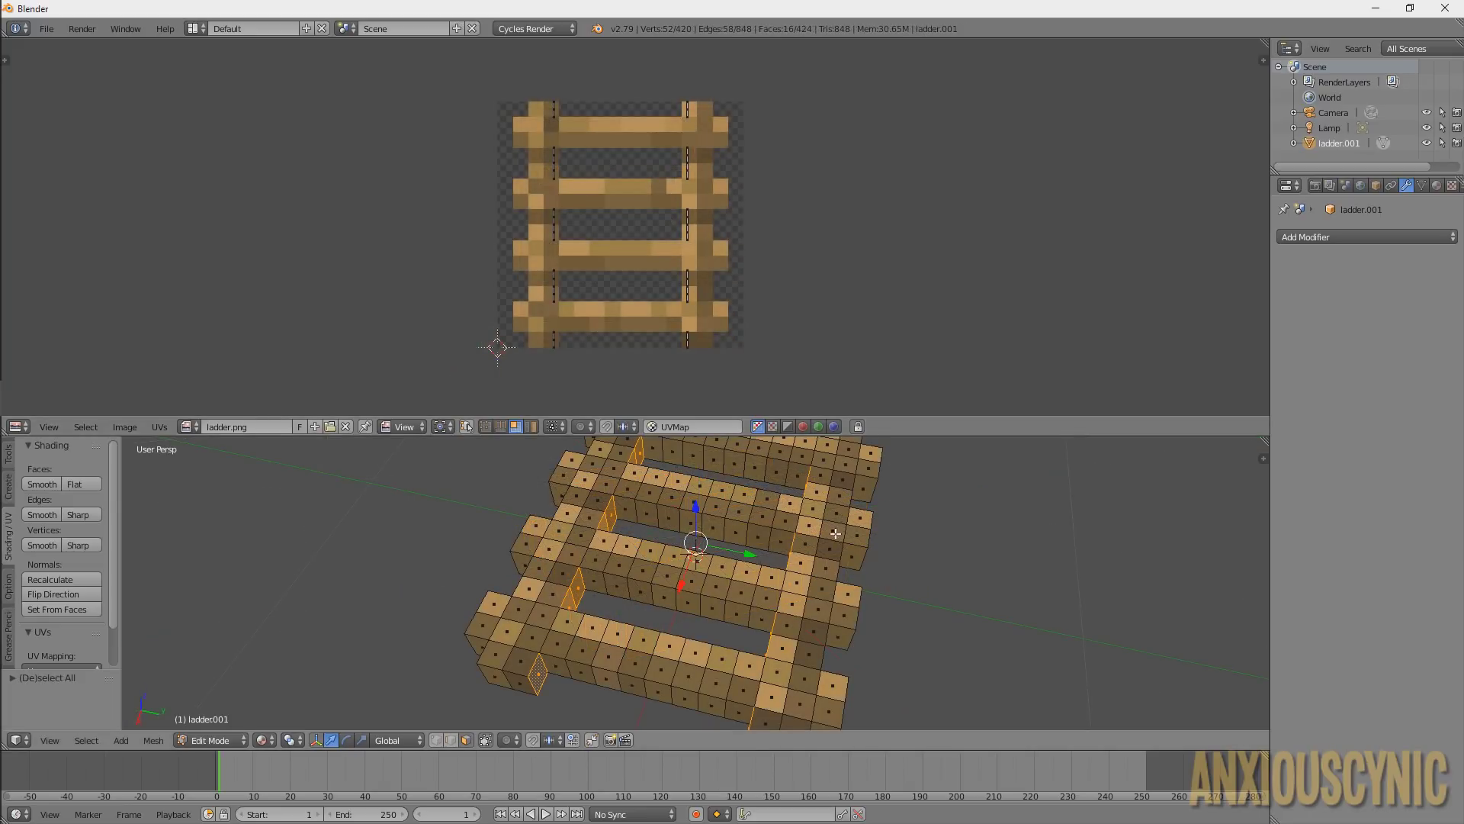
# Clear the mesh selection, return to Object Mode, and merge the UV editor into the 3D view to inspect the textured ladder
pyautogui.moveTo(818, 559); pyautogui.dragTo(867, 526, button='middle')
pyautogui.press('a')
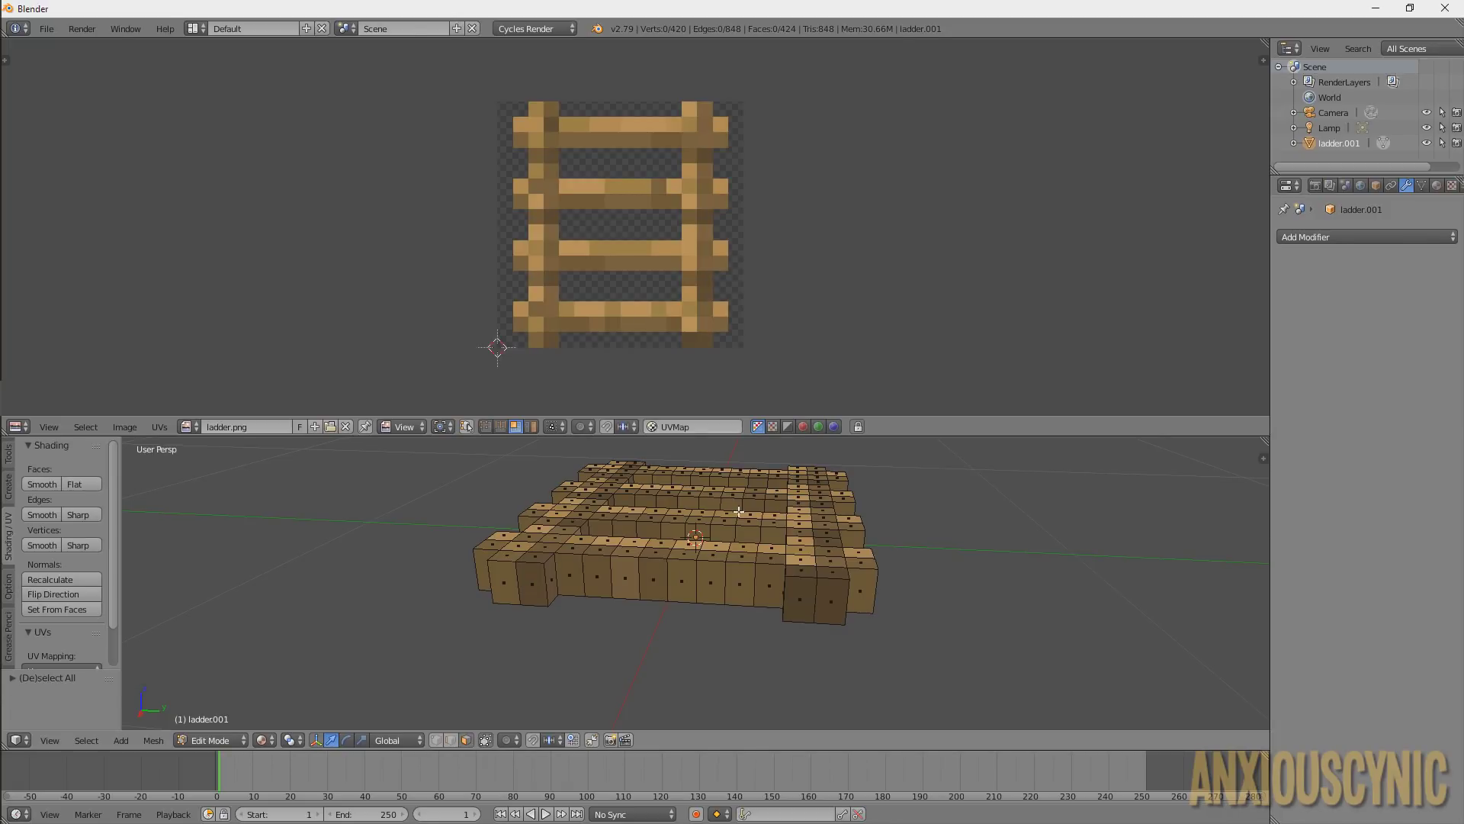
pyautogui.moveTo(736, 526)
pyautogui.mouseDown(button='middle')
pyautogui.moveTo(721, 532)
pyautogui.moveTo(732, 545)
pyautogui.moveTo(742, 530)
pyautogui.mouseUp(button='middle')
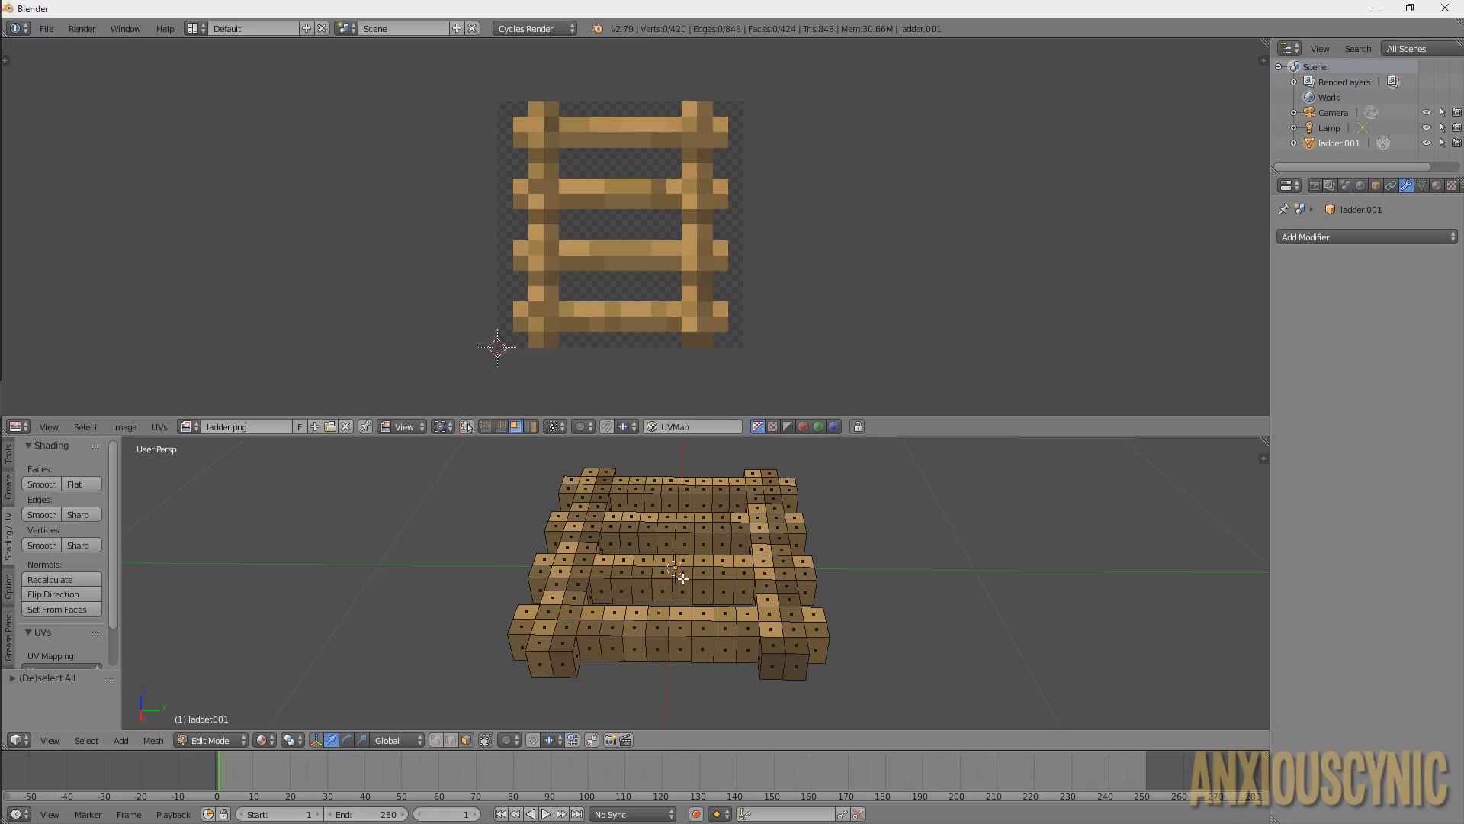
pyautogui.press('Tab')
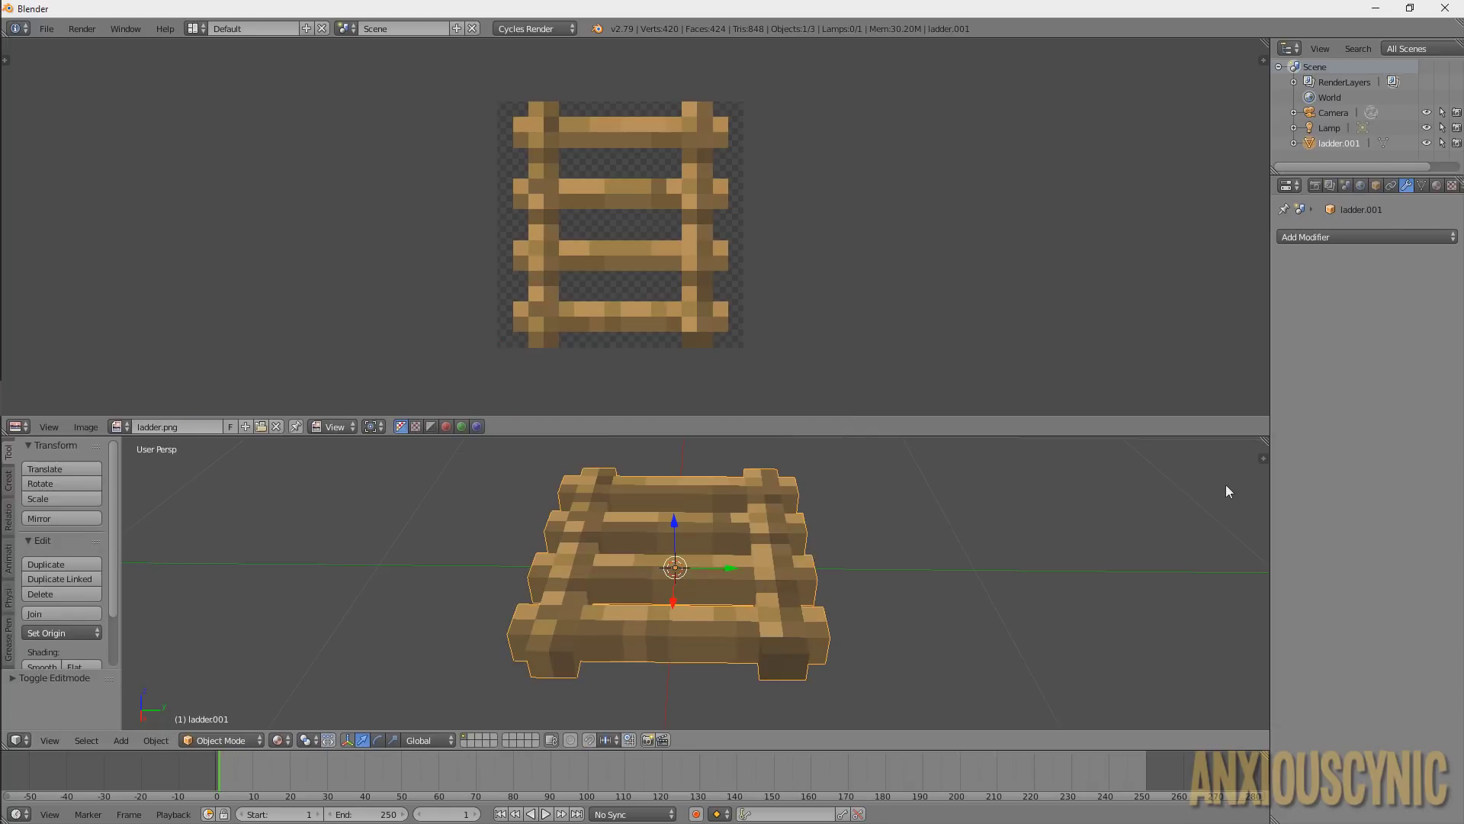
pyautogui.moveTo(1264, 441)
pyautogui.mouseDown()
pyautogui.moveTo(1229, 316)
pyautogui.moveTo(1123, 350)
pyautogui.mouseUp()
pyautogui.moveTo(732, 294); pyautogui.dragTo(783, 334, button='middle')
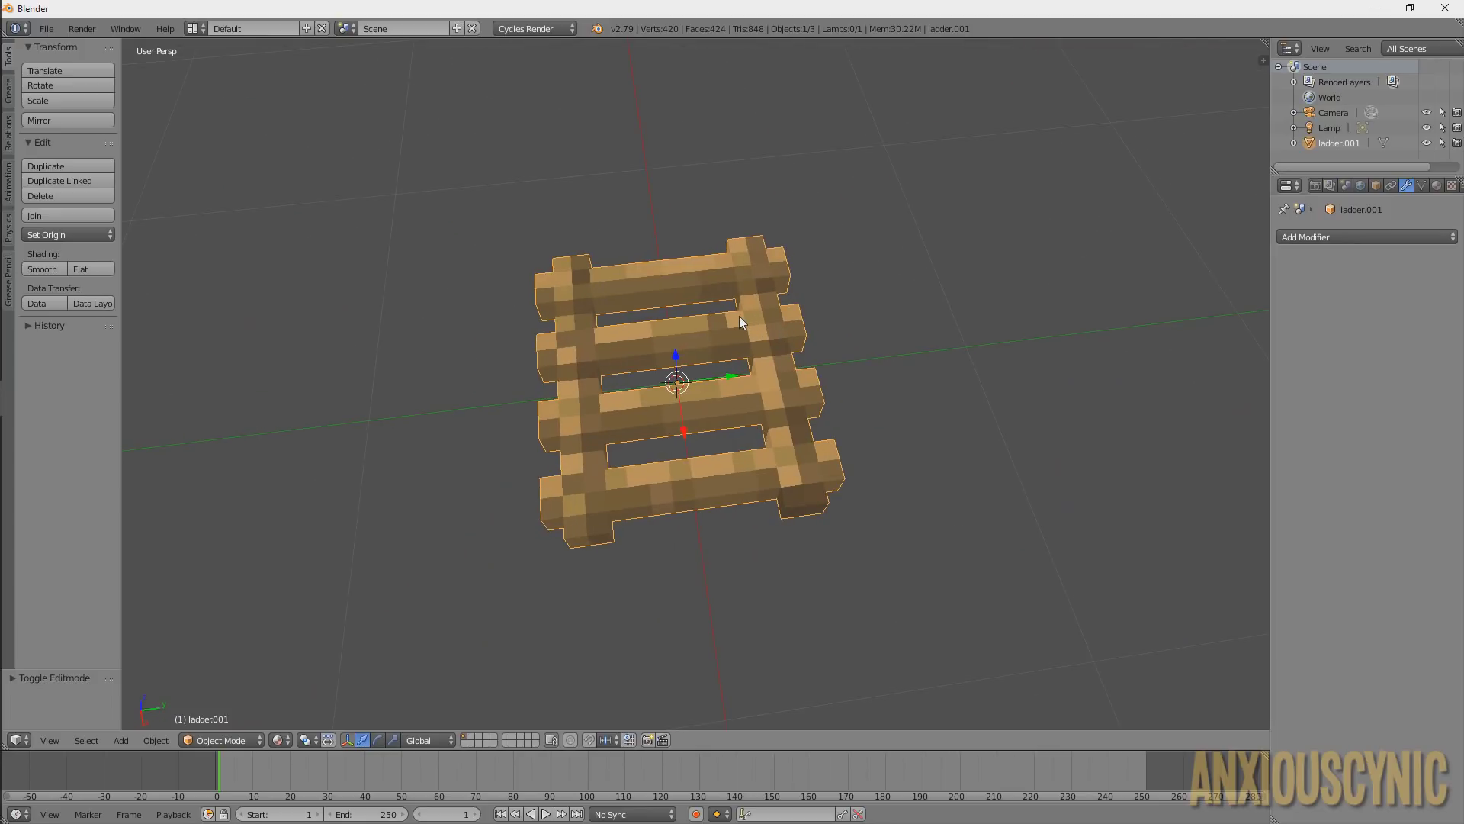
pyautogui.moveTo(739, 315); pyautogui.dragTo(822, 366, button='middle')
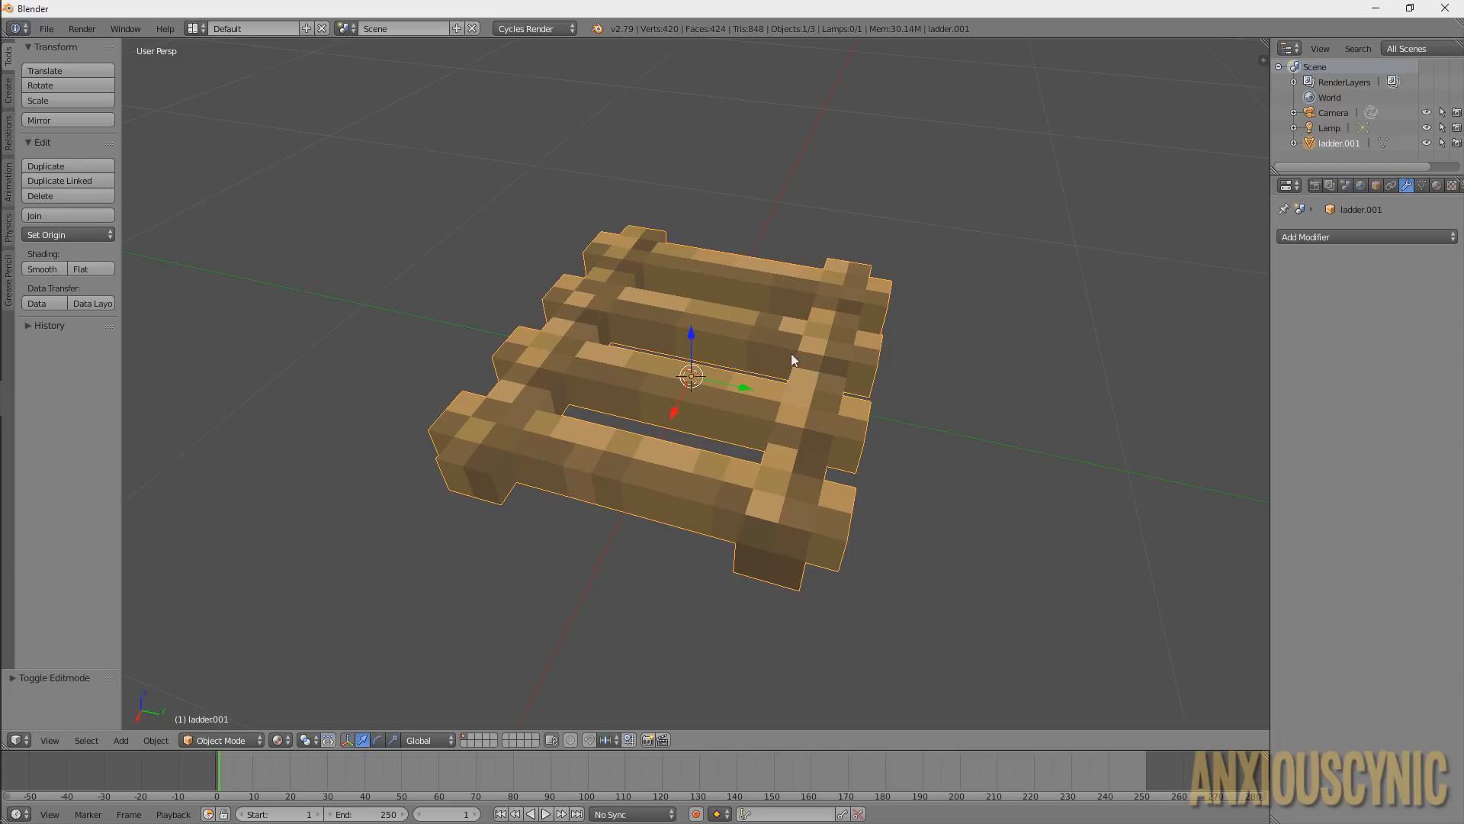
pyautogui.moveTo(791, 358); pyautogui.dragTo(830, 356, button='middle')
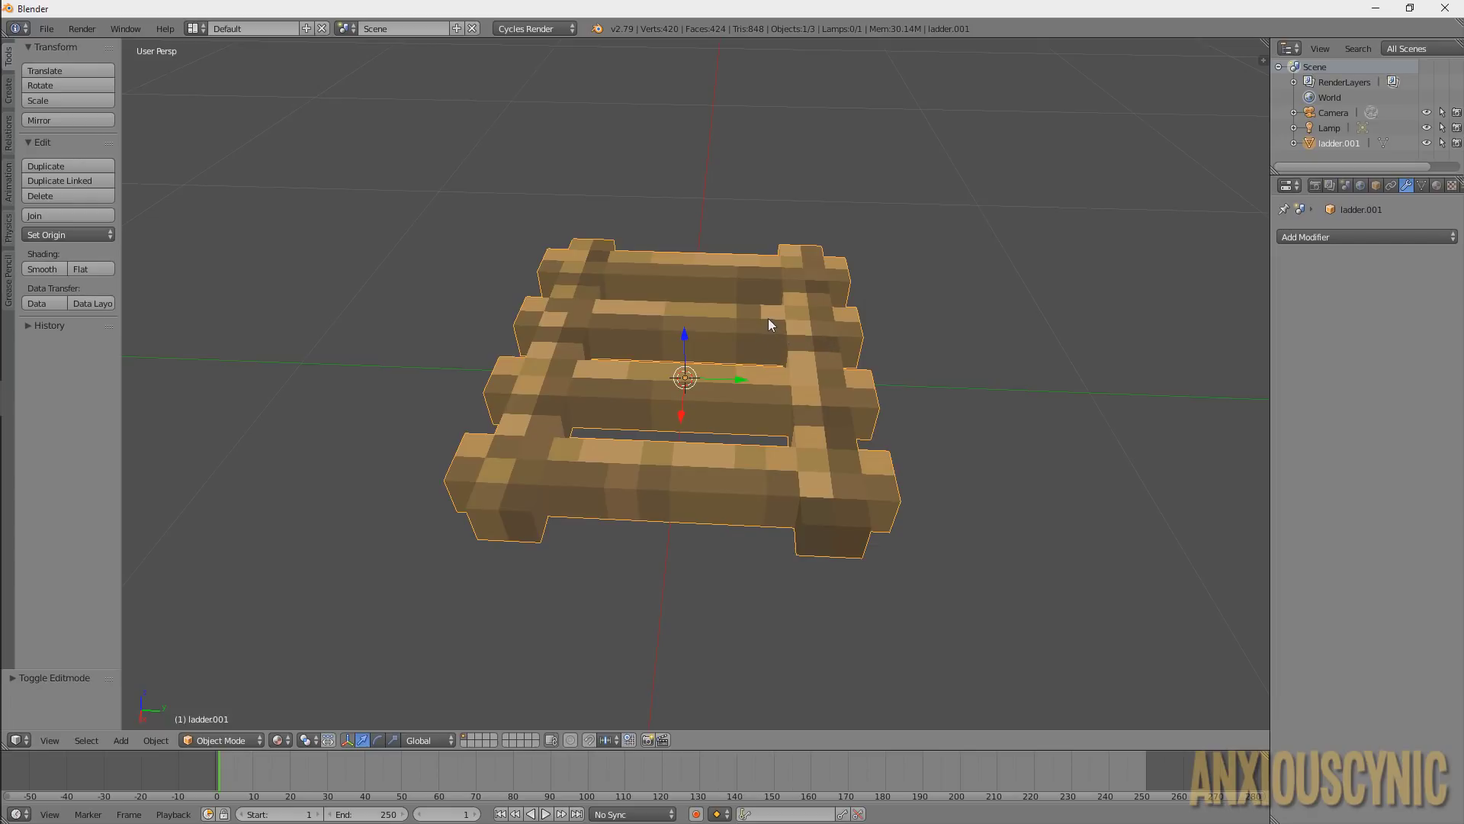
# Enter Edit Mode and select the upward-facing faces of all four rungs, including where they cross the rails
pyautogui.press('Tab')
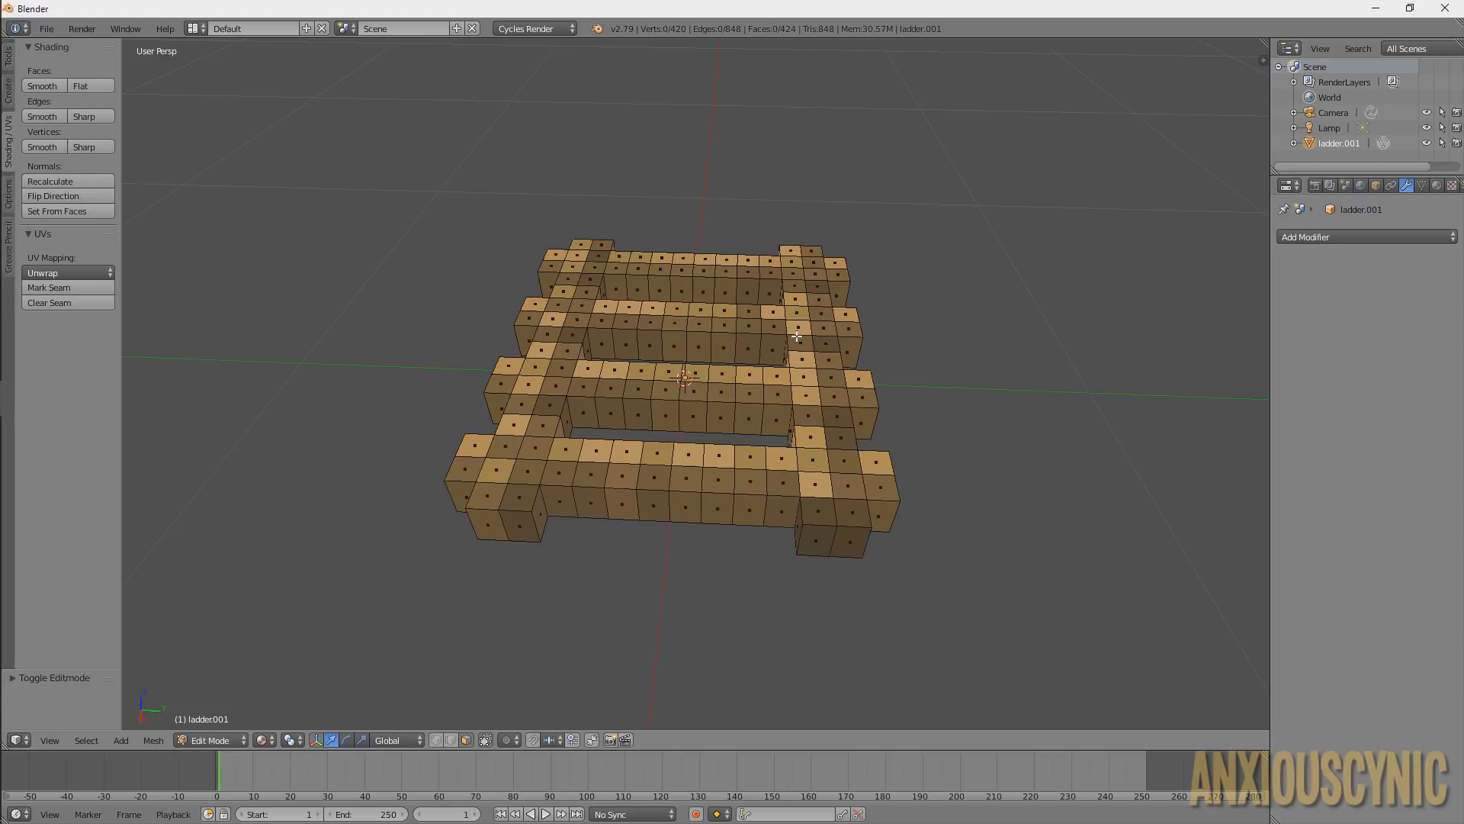
pyautogui.moveTo(729, 400); pyautogui.dragTo(631, 390, button='middle')
pyautogui.scroll(2, 631, 389)
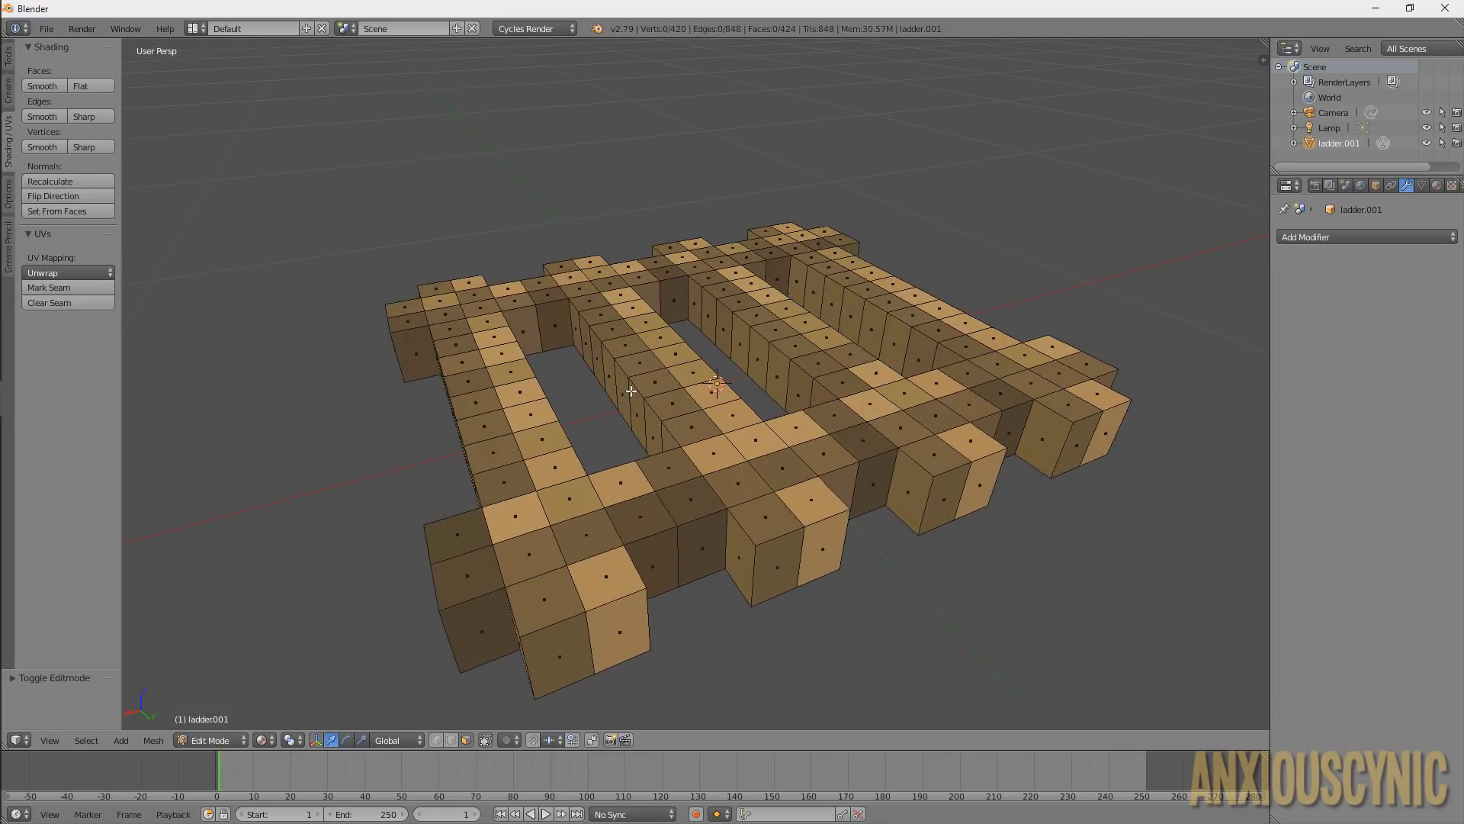
pyautogui.moveTo(731, 393)
pyautogui.mouseDown(button='middle')
pyautogui.moveTo(745, 346)
pyautogui.moveTo(712, 375)
pyautogui.mouseUp(button='middle')
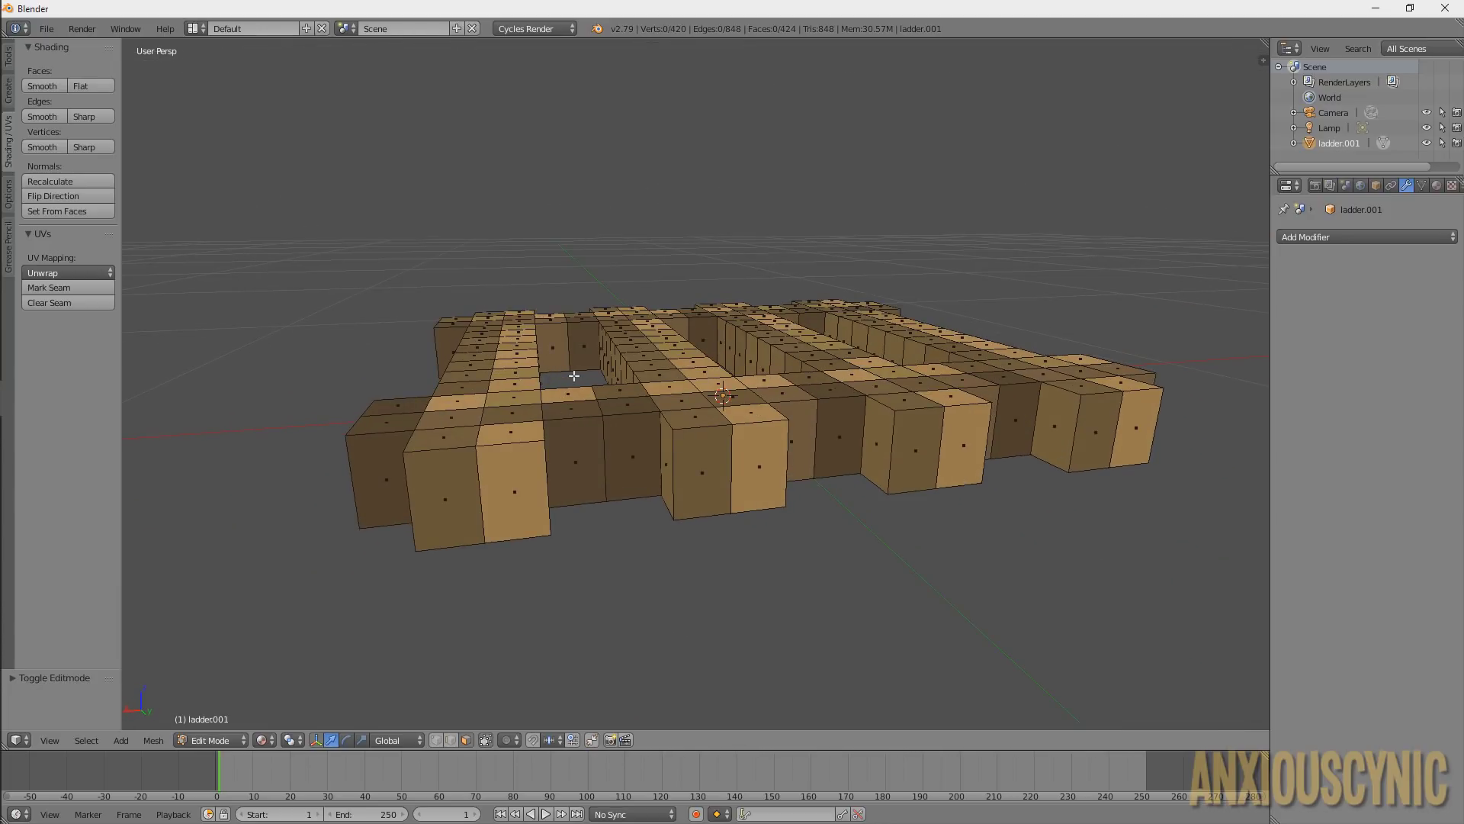
pyautogui.moveTo(573, 375); pyautogui.dragTo(611, 427, button='middle')
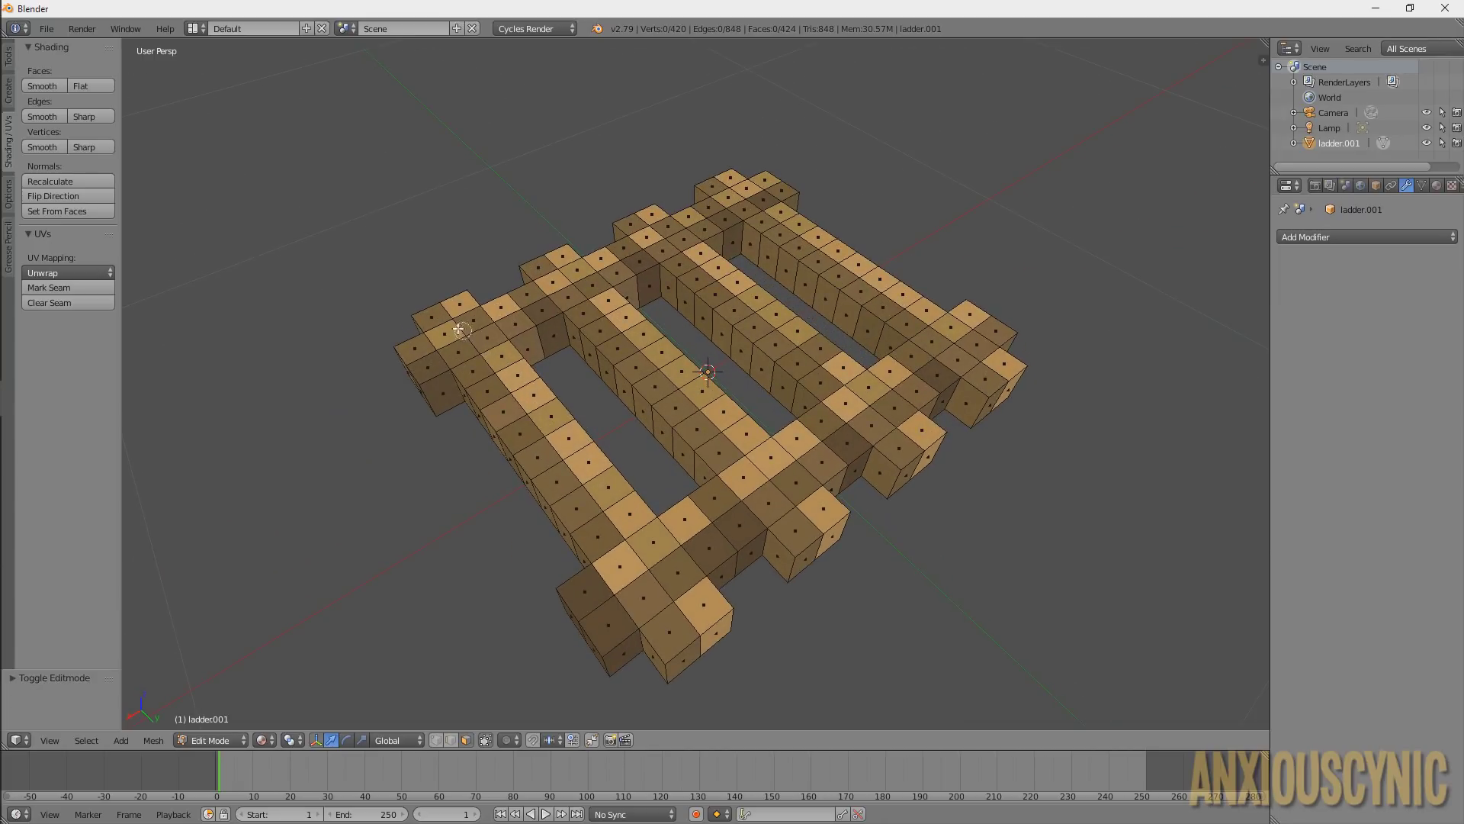
pyautogui.moveTo(462, 330)
pyautogui.mouseDown()
pyautogui.moveTo(650, 588)
pyautogui.moveTo(686, 610)
pyautogui.mouseUp()
pyautogui.moveTo(806, 515); pyautogui.dragTo(561, 272)
pyautogui.moveTo(644, 219)
pyautogui.mouseDown()
pyautogui.moveTo(915, 435)
pyautogui.moveTo(974, 353)
pyautogui.moveTo(713, 183)
pyautogui.moveTo(814, 244)
pyautogui.mouseUp()
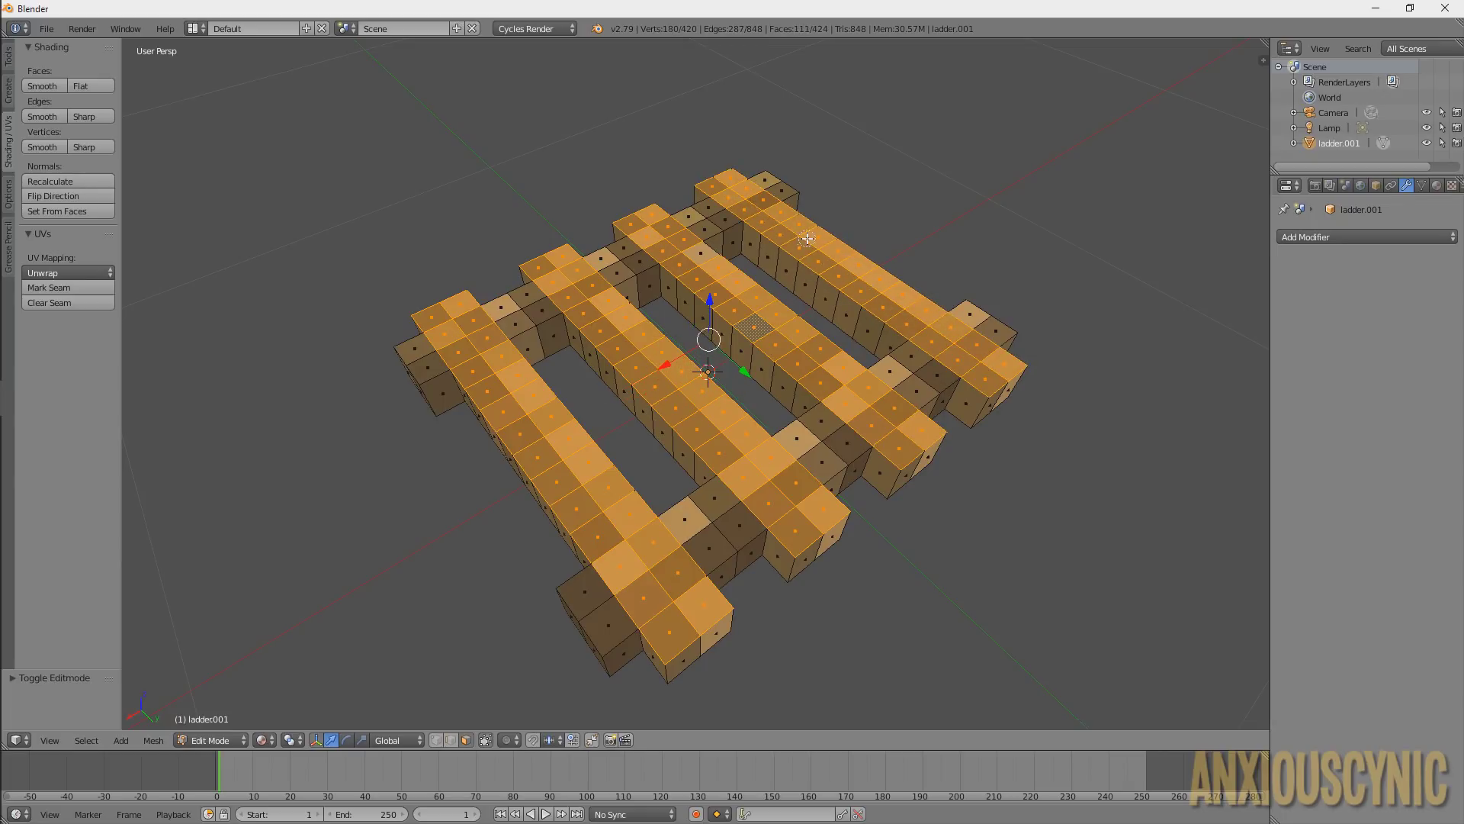
# Raise the selected rung faces slightly along global Z so the rungs stand above the rails, and clear the selection
pyautogui.moveTo(808, 241); pyautogui.dragTo(802, 367, button='middle')
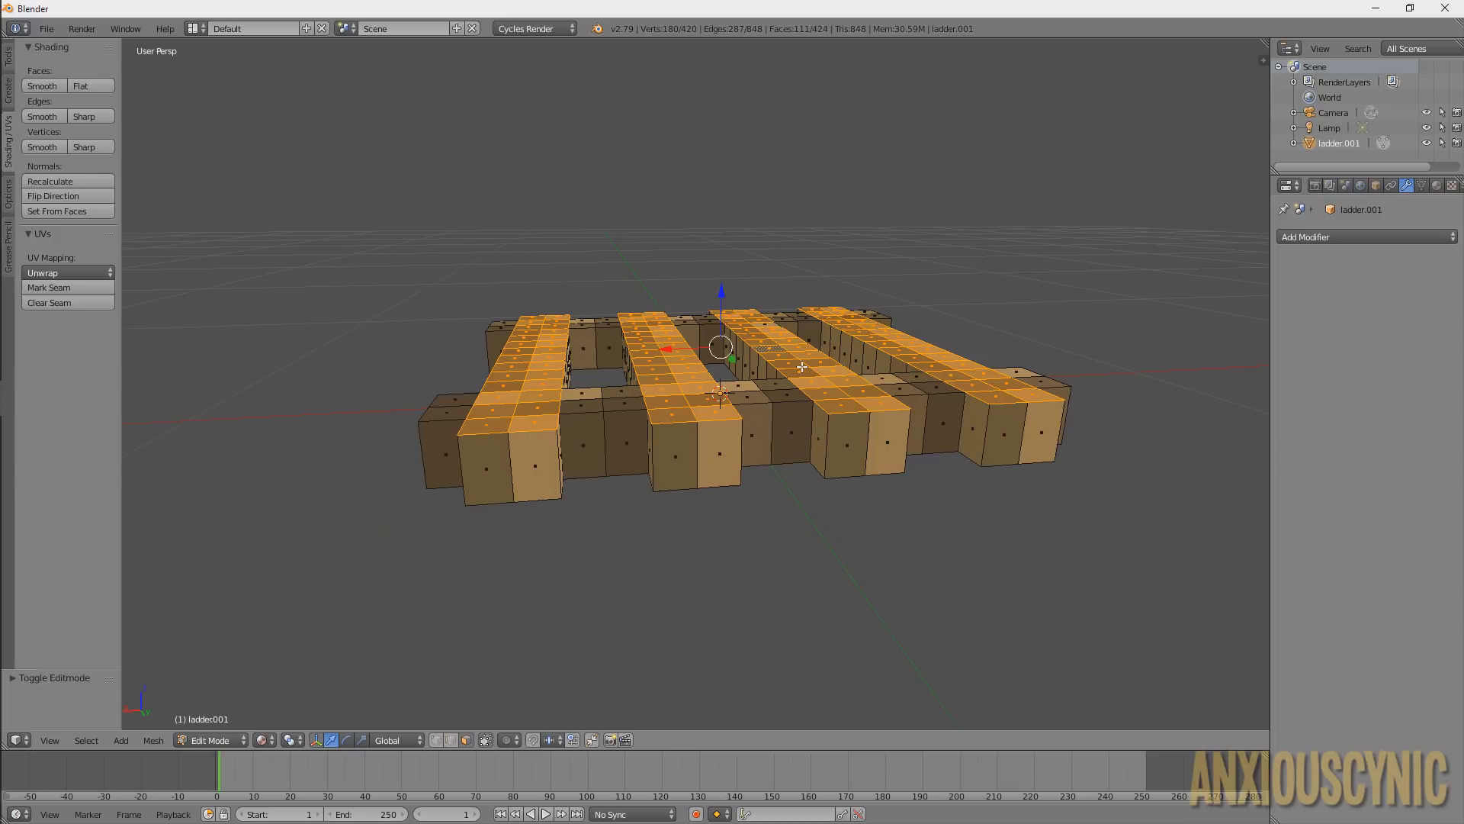
pyautogui.press('g')
pyautogui.press('z')
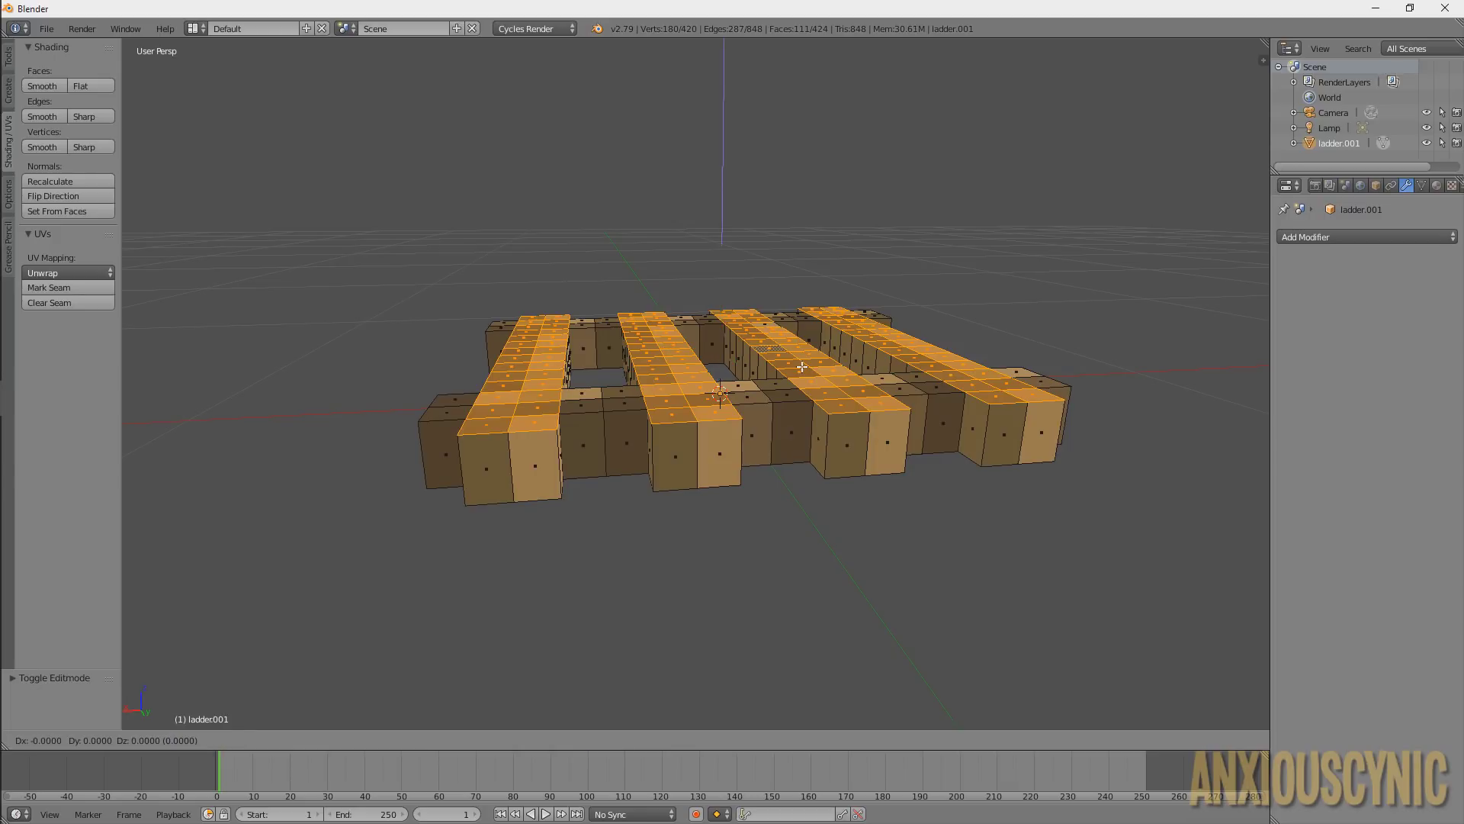
pyautogui.click(805, 349)
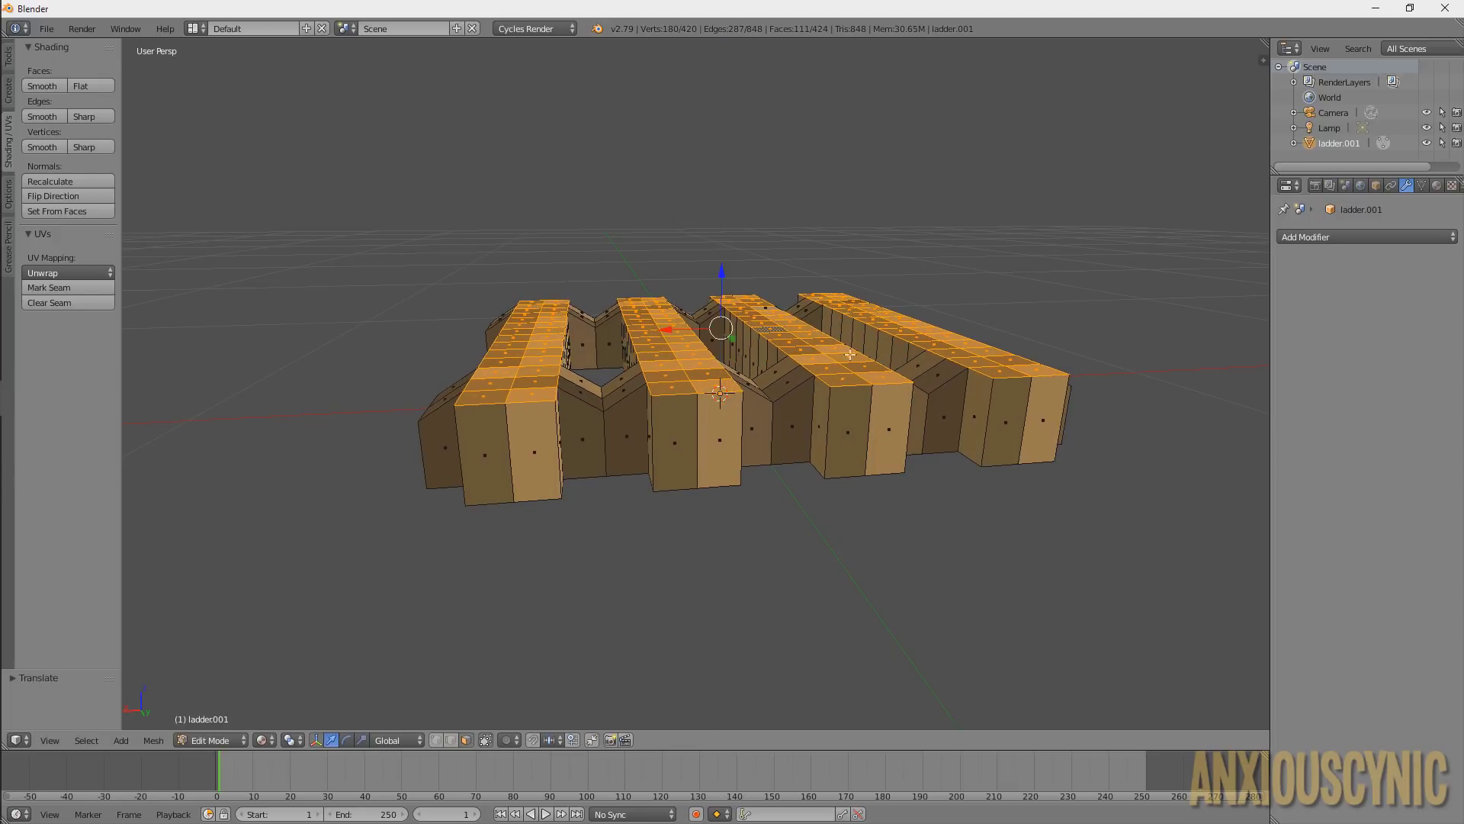
pyautogui.moveTo(805, 348); pyautogui.dragTo(943, 362, button='middle')
pyautogui.moveTo(855, 382); pyautogui.dragTo(844, 474, button='middle')
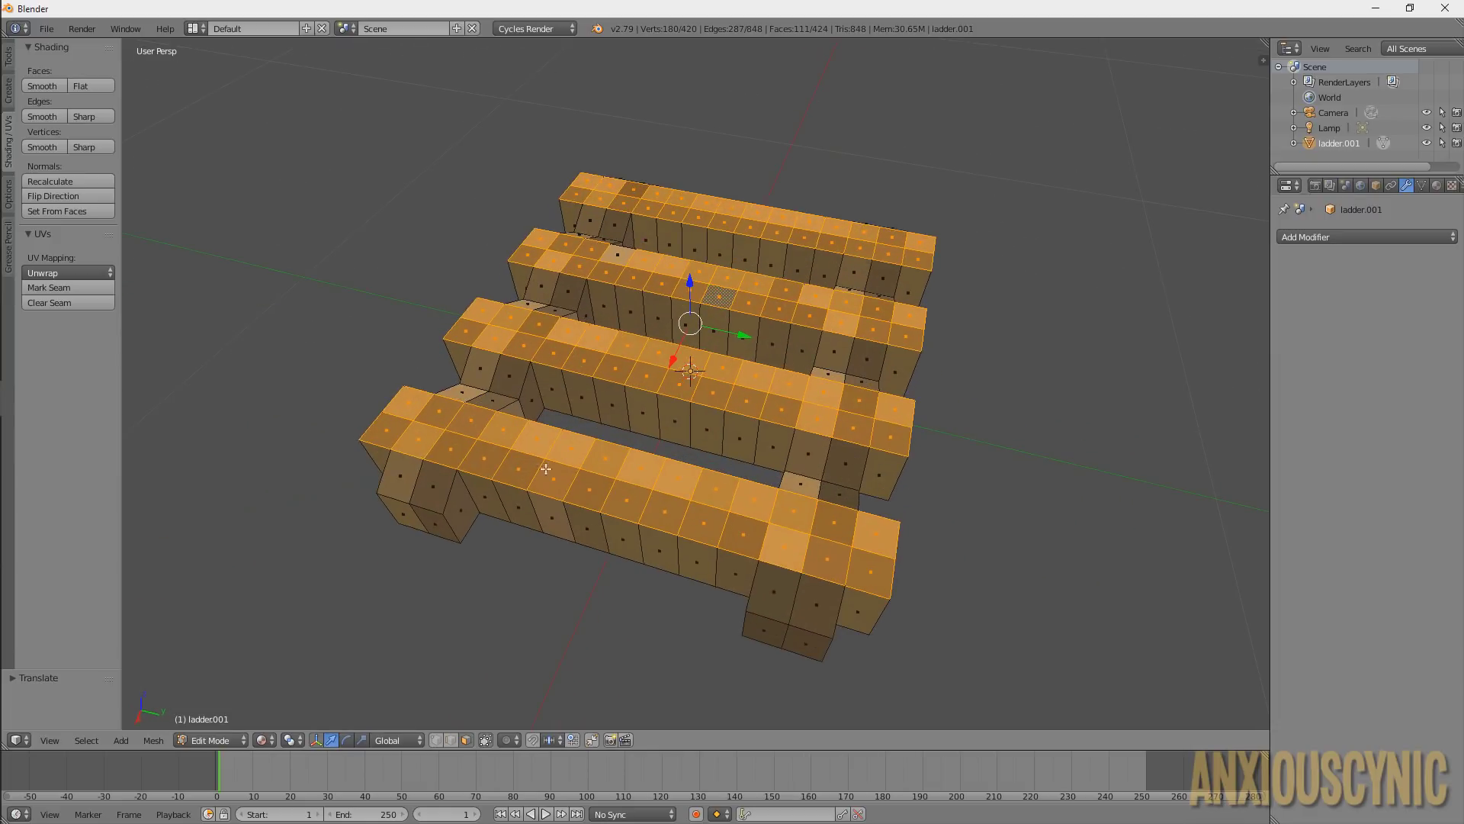
pyautogui.moveTo(545, 467); pyautogui.dragTo(531, 390, button='middle')
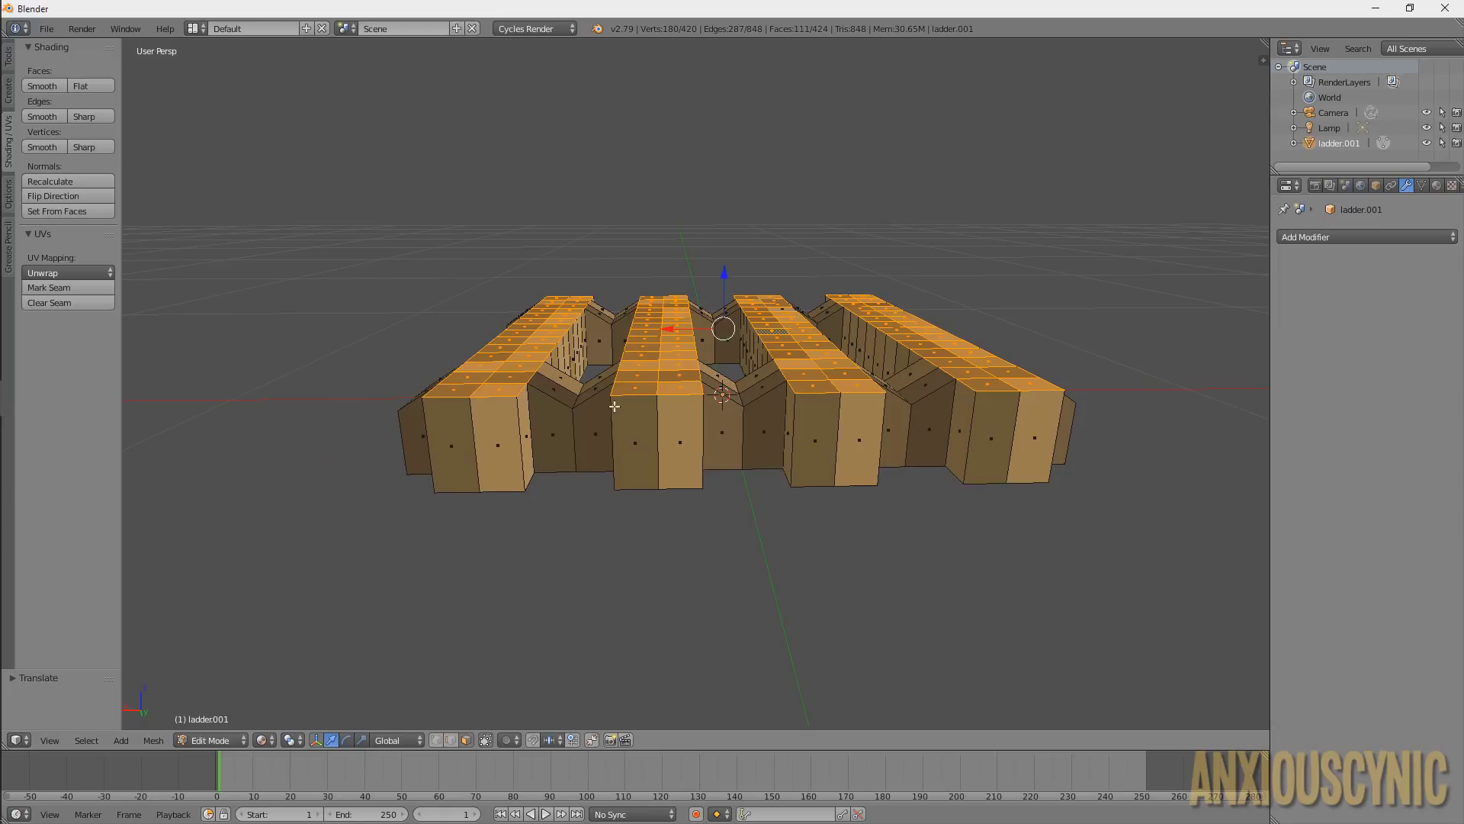
pyautogui.moveTo(570, 372); pyautogui.dragTo(709, 449, button='middle')
pyautogui.press('a')
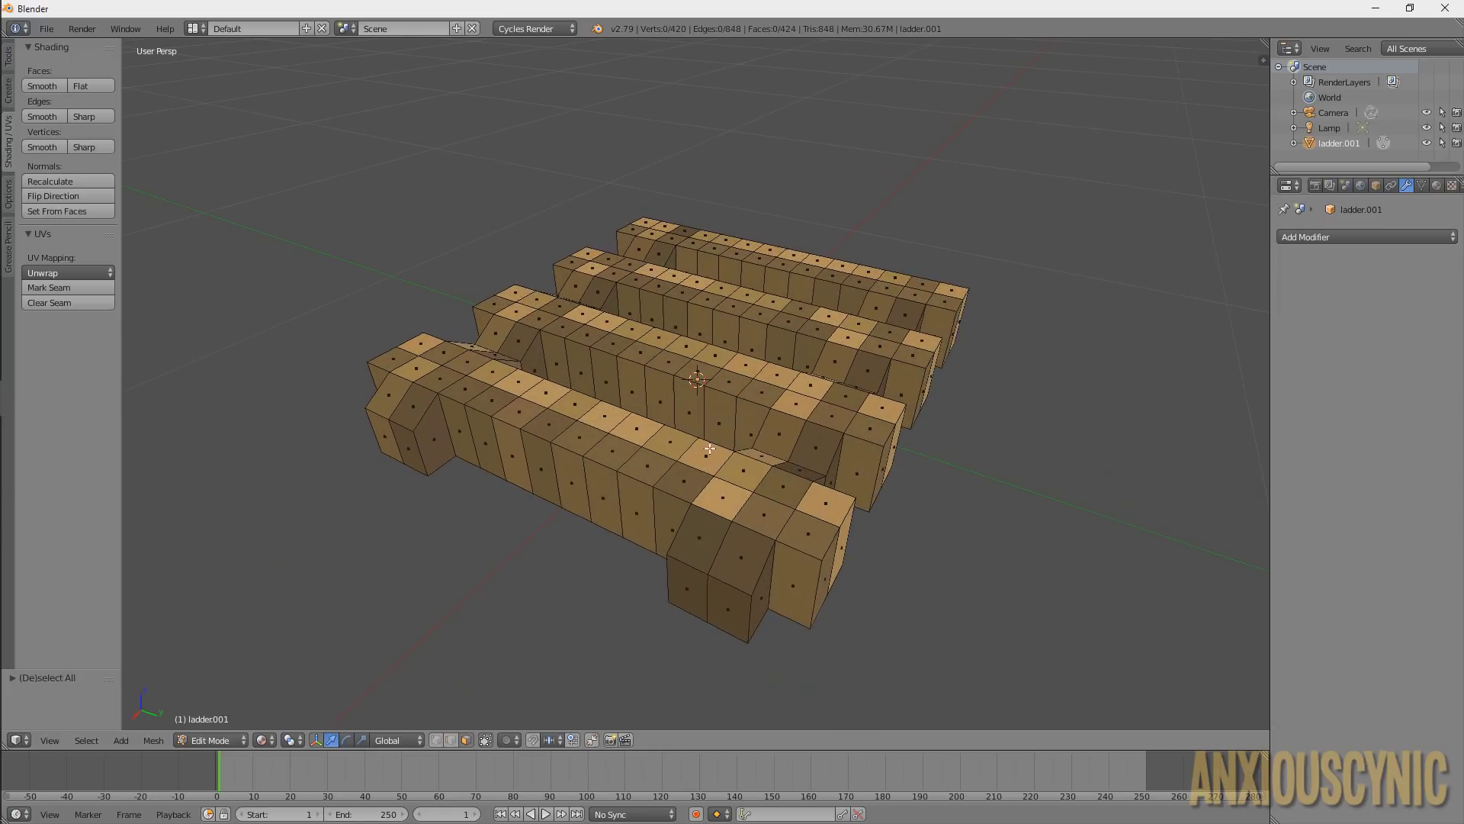
# Switch to edge selection and select the outer upper edges of the four rung tips along one rail
pyautogui.click(451, 740)
pyautogui.moveTo(830, 566); pyautogui.dragTo(746, 537, button='middle')
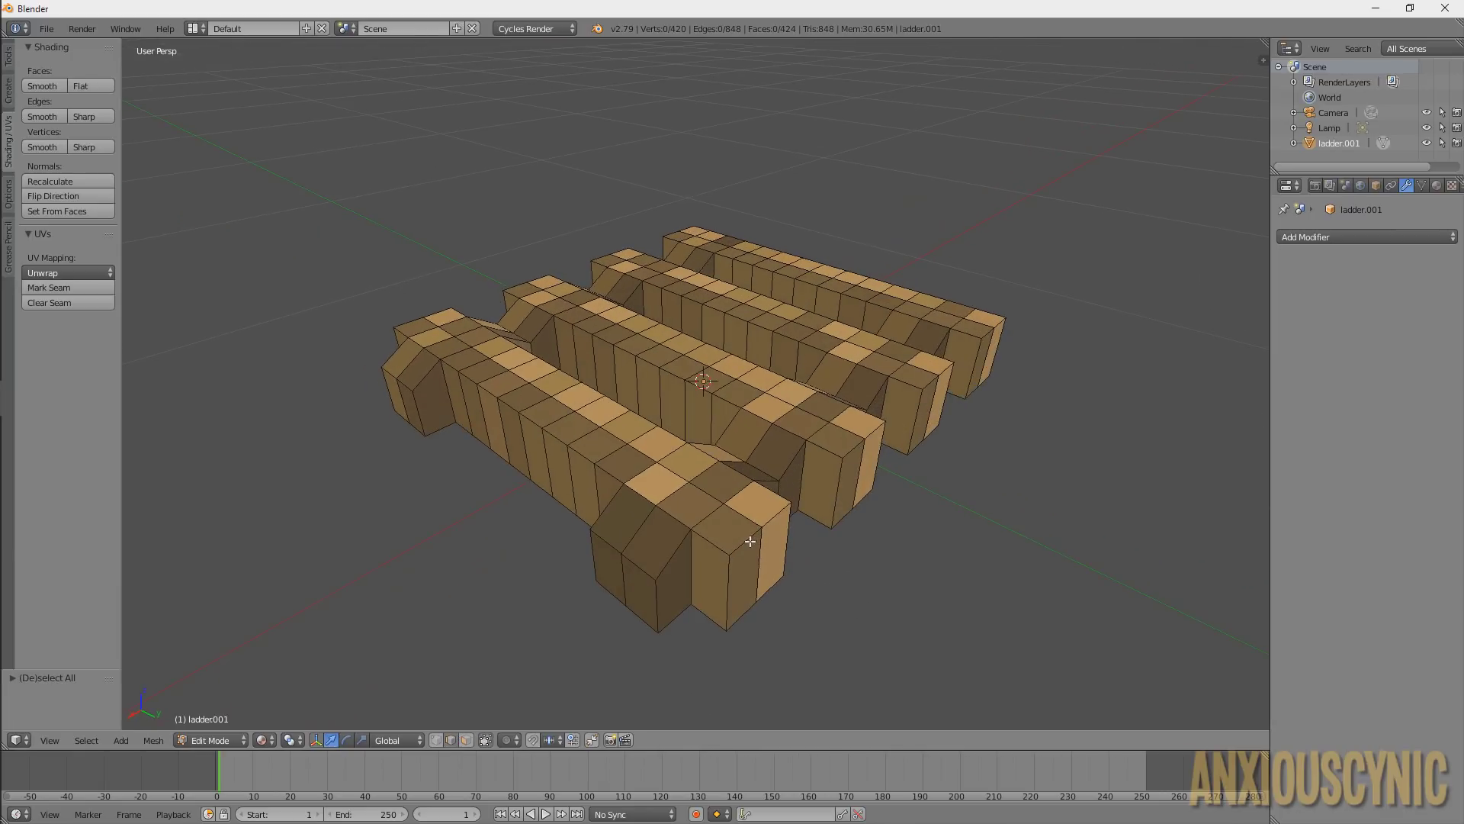
pyautogui.rightClick(750, 540)
pyautogui.keyDown('shift'); pyautogui.rightClick(751, 539); pyautogui.keyUp('shift')
pyautogui.keyDown('shift'); pyautogui.rightClick(853, 450); pyautogui.keyUp('shift')
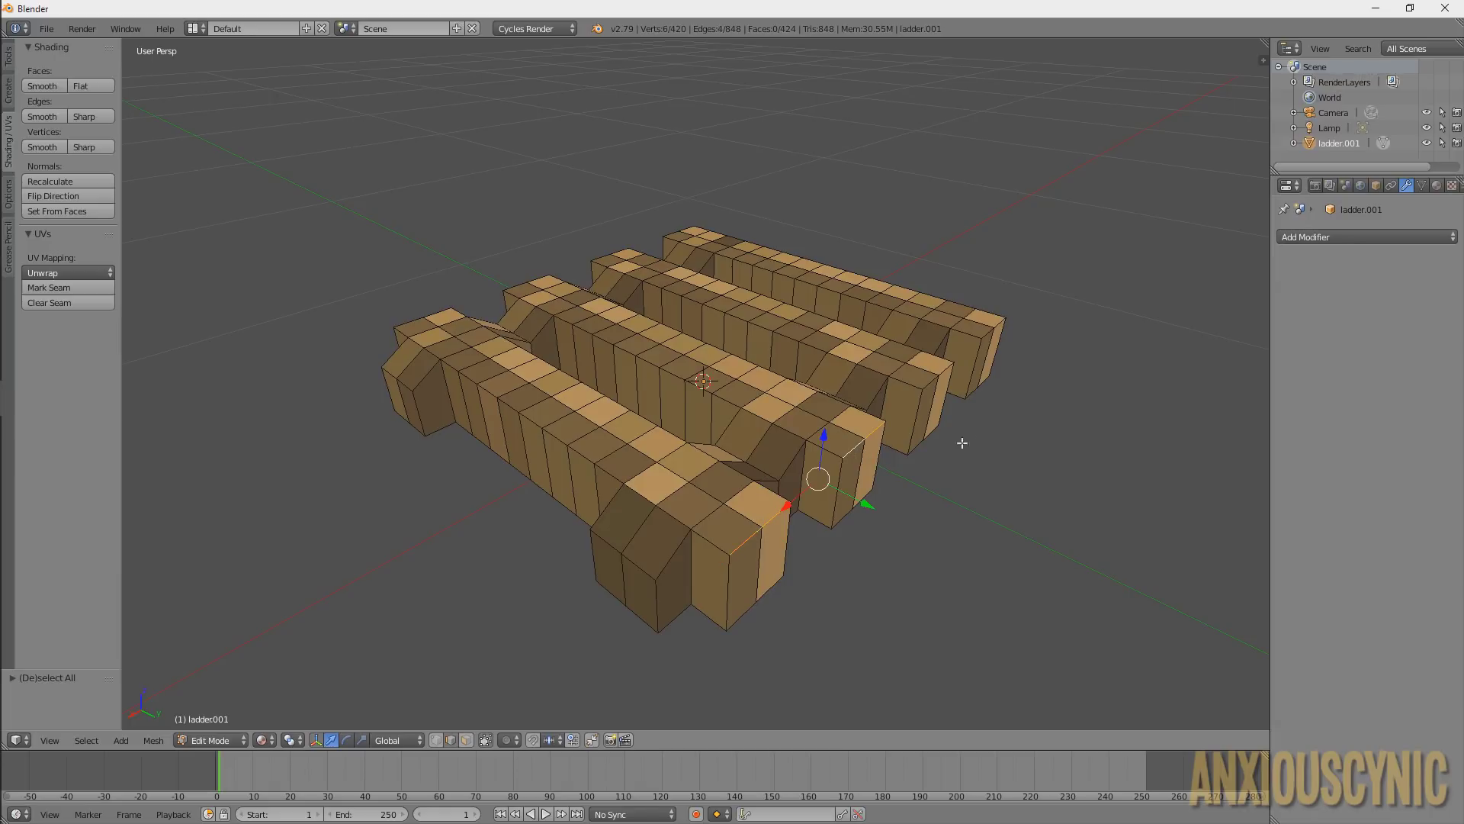
pyautogui.keyDown('shift'); pyautogui.rightClick(924, 389); pyautogui.keyUp('shift')
pyautogui.keyDown('shift'); pyautogui.rightClick(986, 334); pyautogui.keyUp('shift')
# Add the outer upper edges of the four rung tips along the opposite rail to the selection
pyautogui.moveTo(986, 334); pyautogui.dragTo(492, 417, button='middle')
pyautogui.keyDown('shift'); pyautogui.rightClick(379, 341); pyautogui.keyUp('shift')
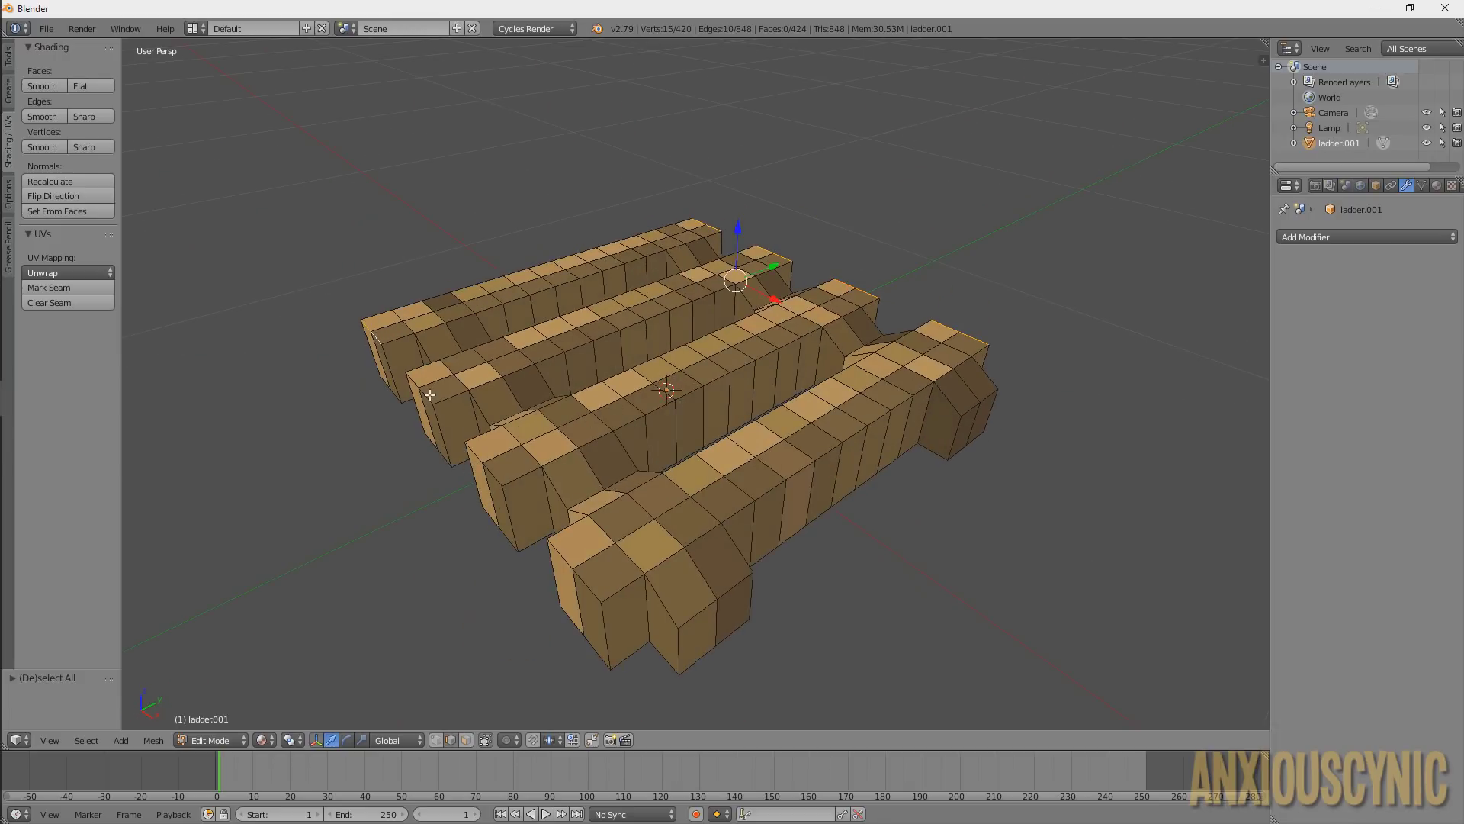
pyautogui.keyDown('alt'); pyautogui.keyDown('shift'); pyautogui.rightClick(433, 401); pyautogui.keyUp('shift'); pyautogui.keyUp('alt')
pyautogui.keyDown('alt'); pyautogui.keyDown('shift'); pyautogui.rightClick(430, 400); pyautogui.keyUp('shift'); pyautogui.keyUp('alt')
pyautogui.keyDown('shift'); pyautogui.rightClick(430, 400); pyautogui.keyUp('shift')
pyautogui.keyDown('shift'); pyautogui.rightClick(494, 471); pyautogui.keyUp('shift')
# Lower the selected outer edges of the rung tips about 0.037 along global Z to slope the rung ends
pyautogui.moveTo(768, 562); pyautogui.dragTo(676, 516, button='middle')
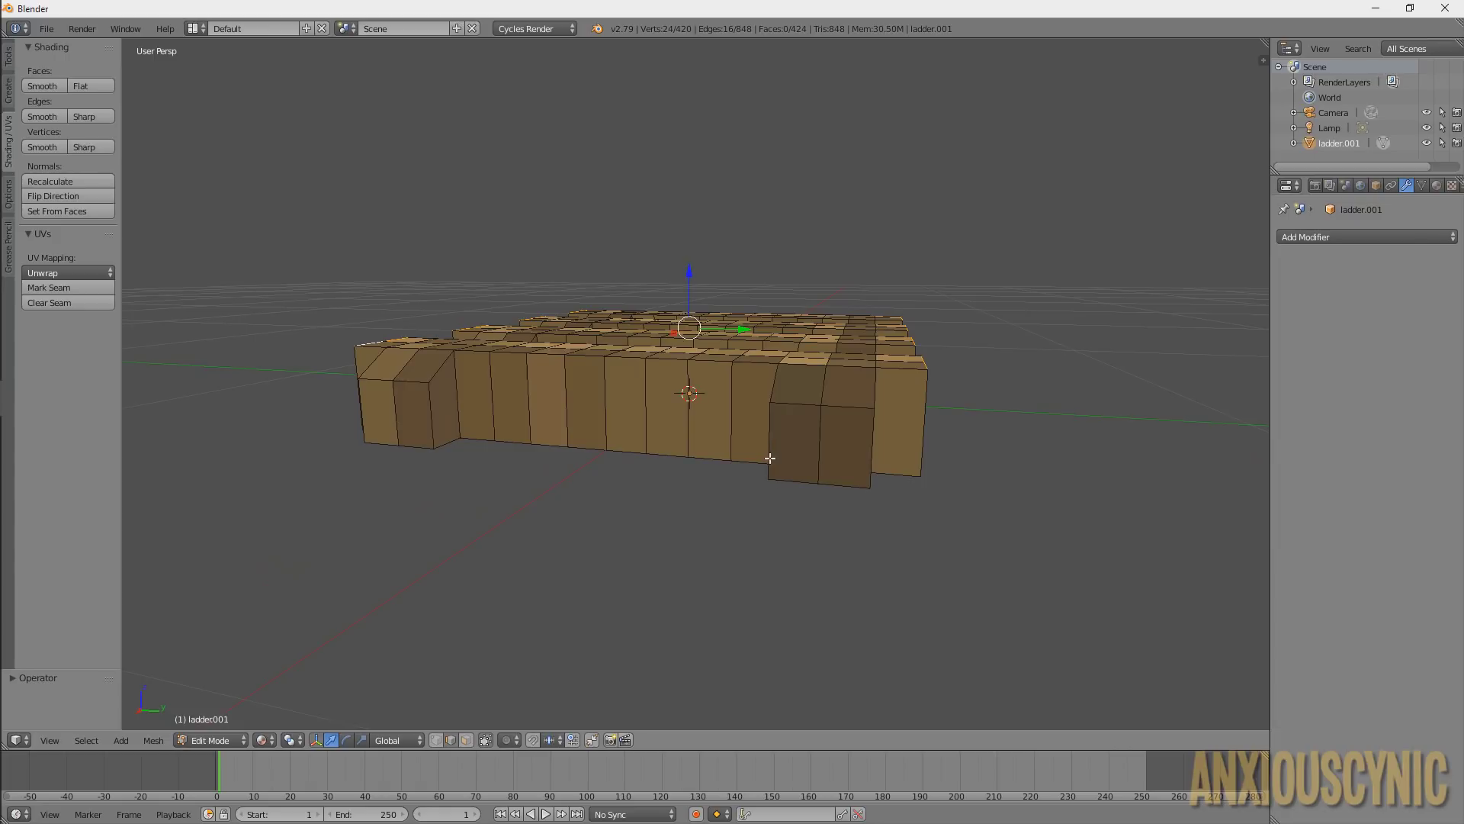
pyautogui.press('g')
pyautogui.press('z')
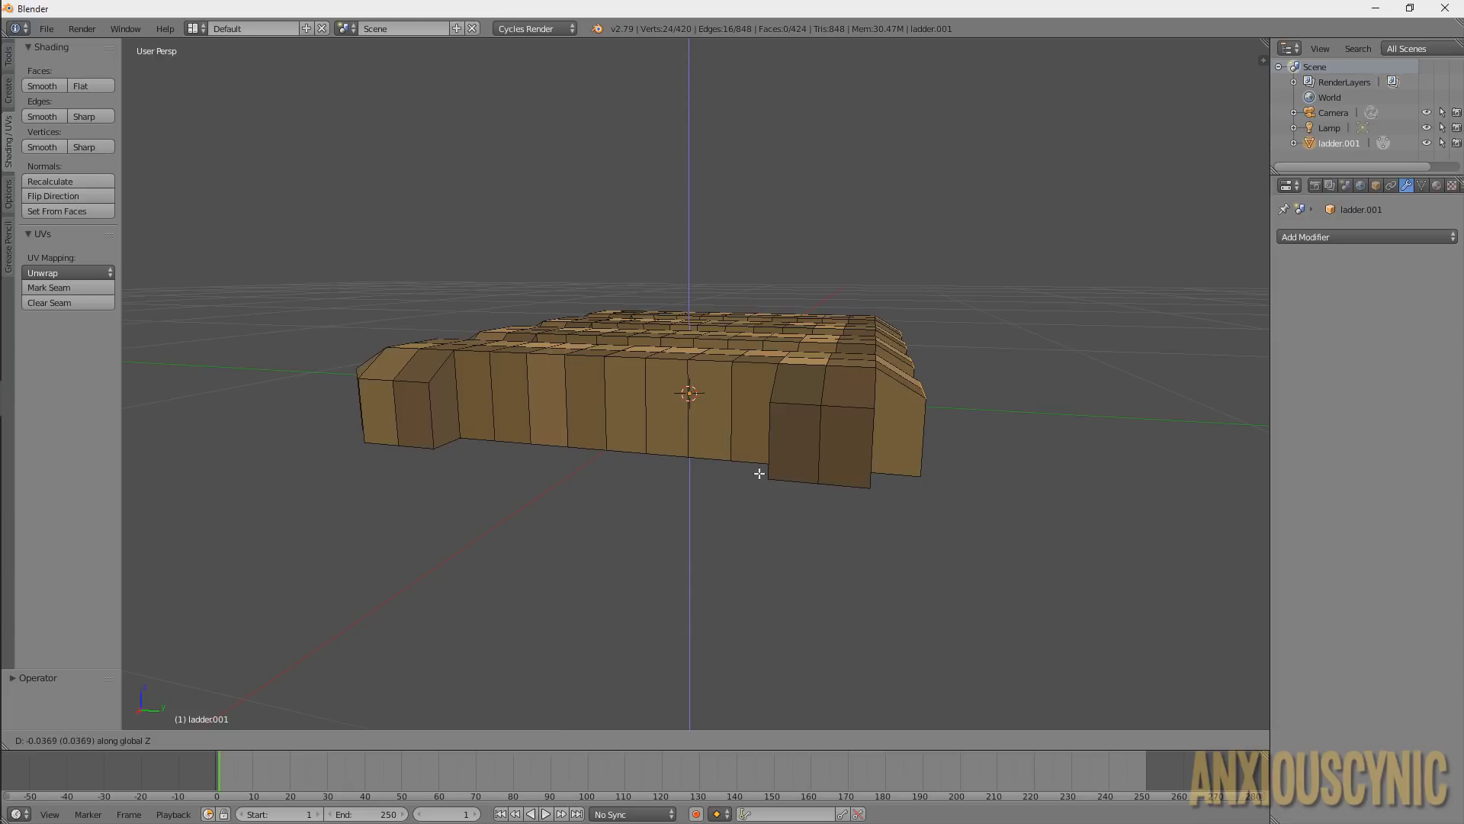
pyautogui.click(759, 472)
# Switch to face selection and select the four upper faces at each of the eight crossings between rungs and rails
pyautogui.moveTo(931, 392); pyautogui.dragTo(706, 429, button='middle')
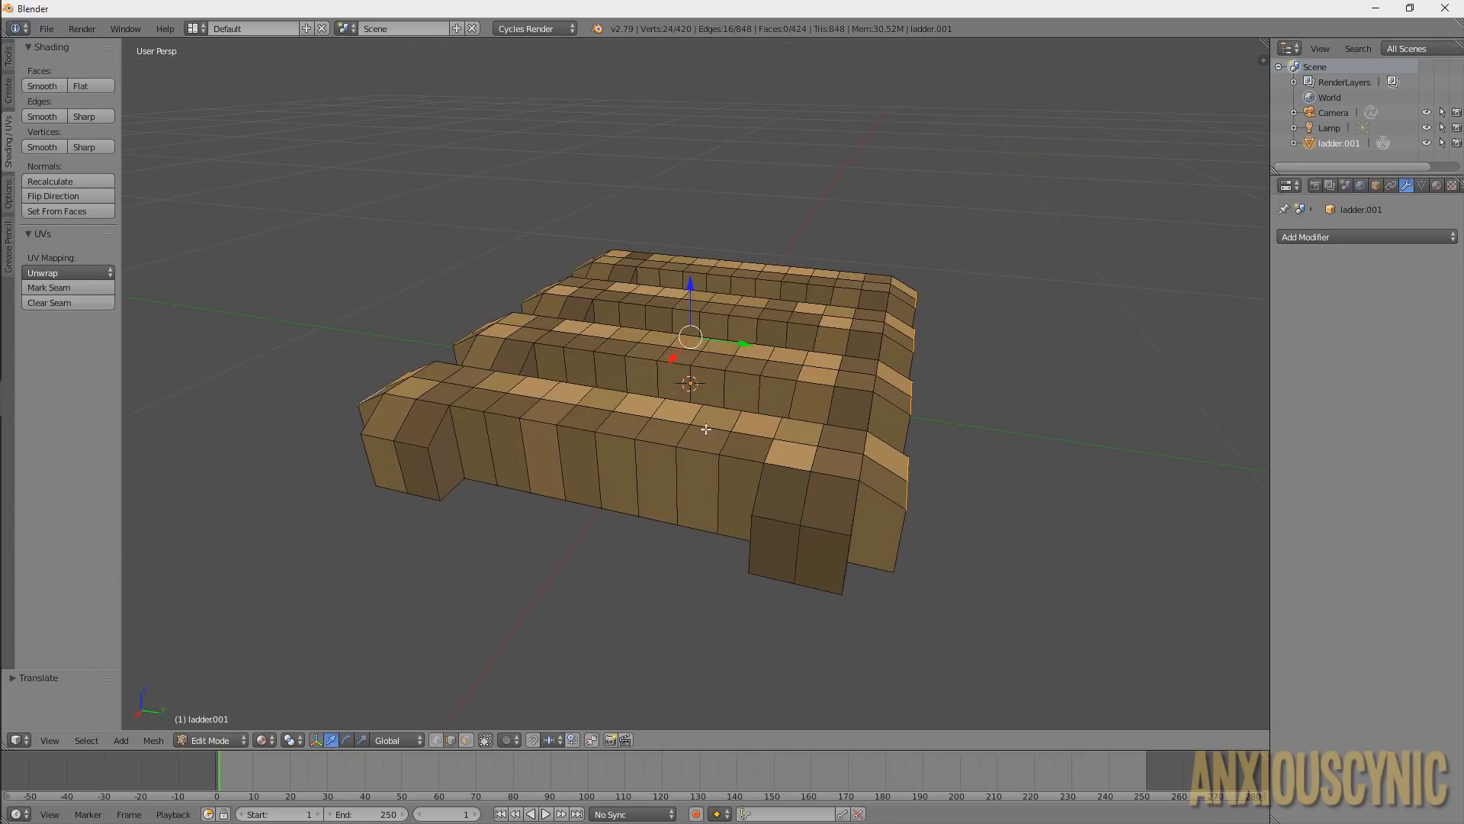
pyautogui.click(468, 742)
pyautogui.moveTo(655, 534); pyautogui.dragTo(697, 562, button='middle')
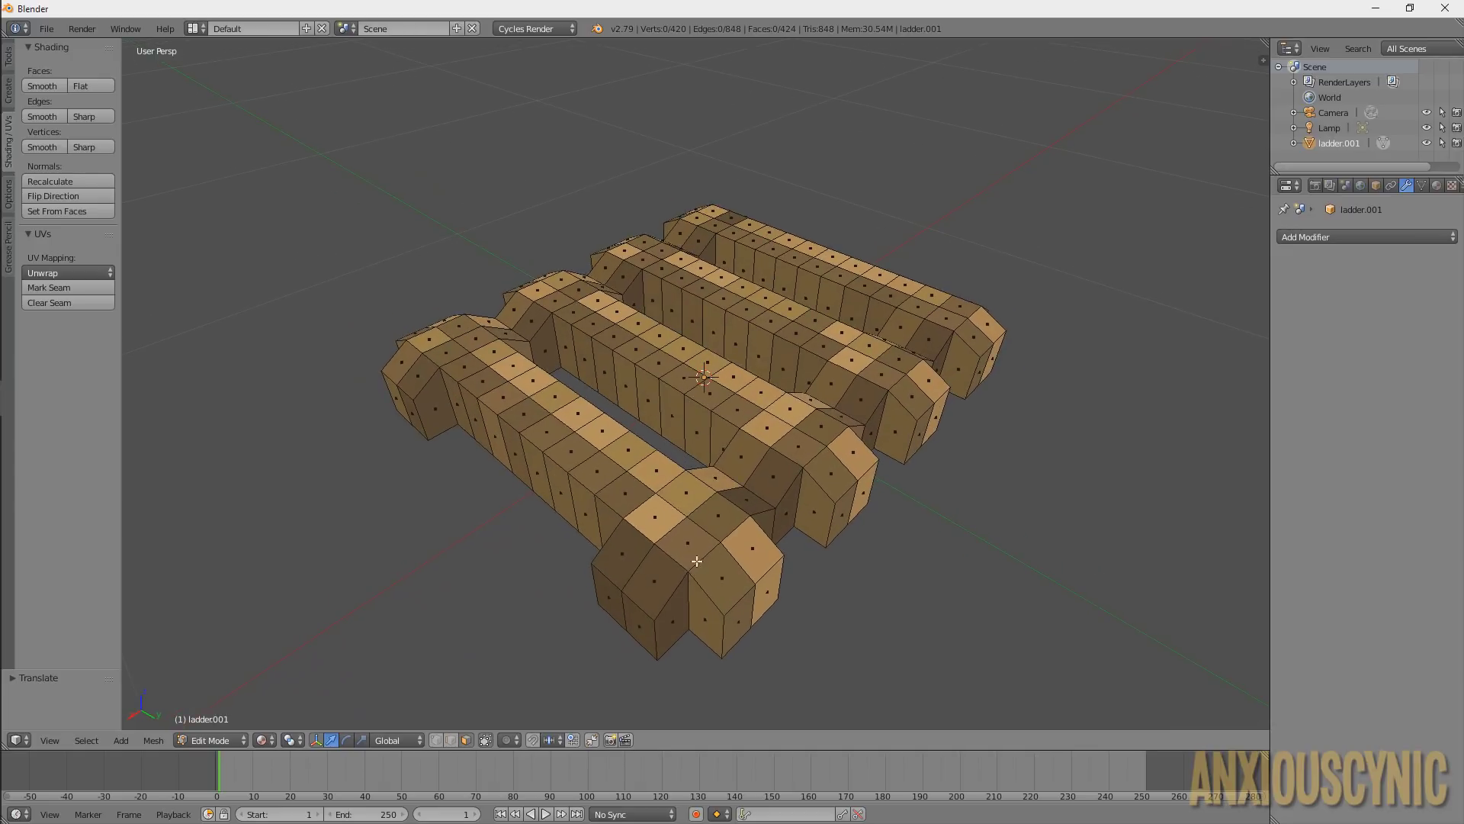
pyautogui.click(690, 515)
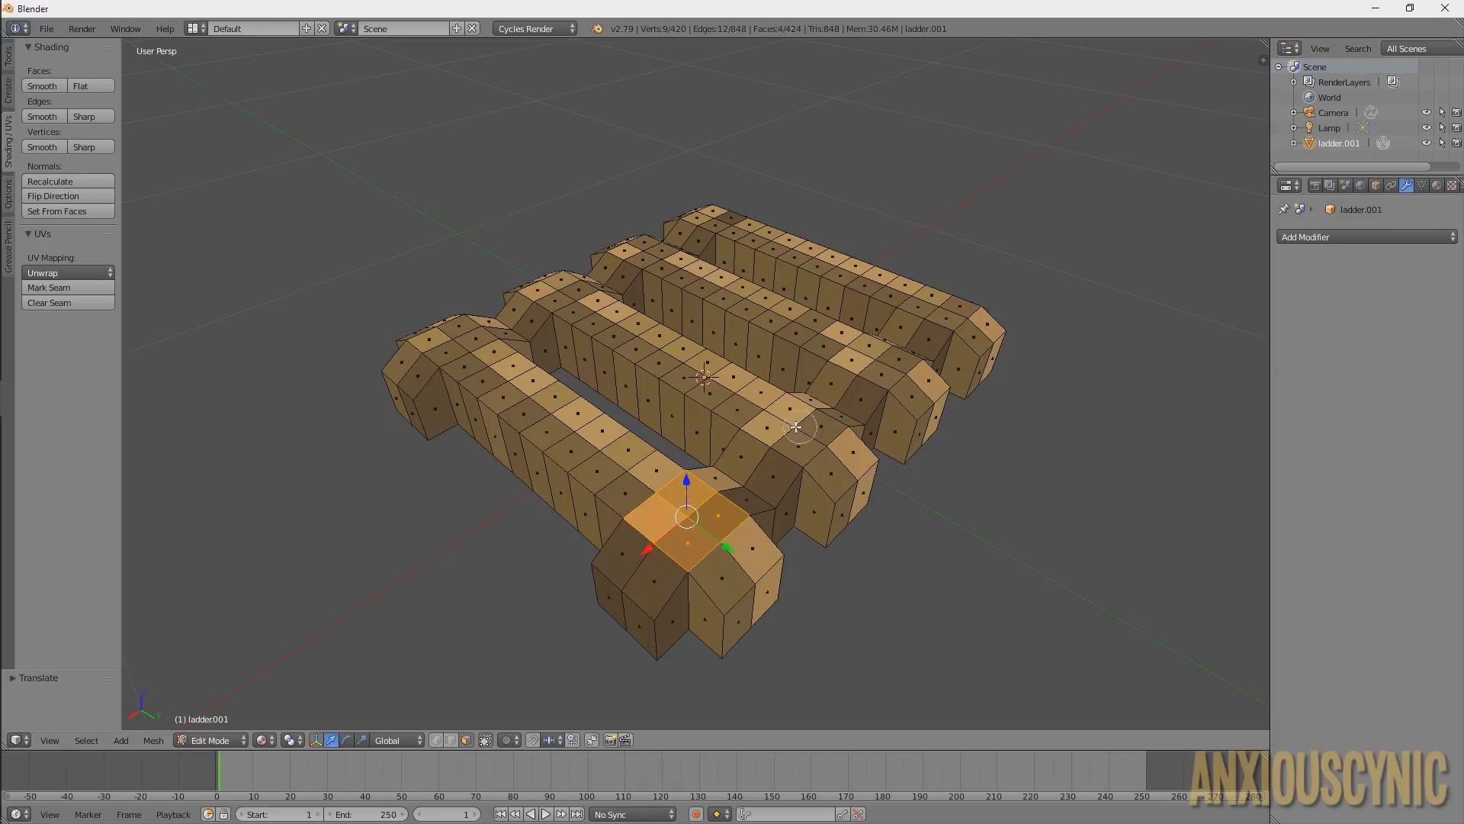
pyautogui.click(796, 427)
pyautogui.click(875, 357)
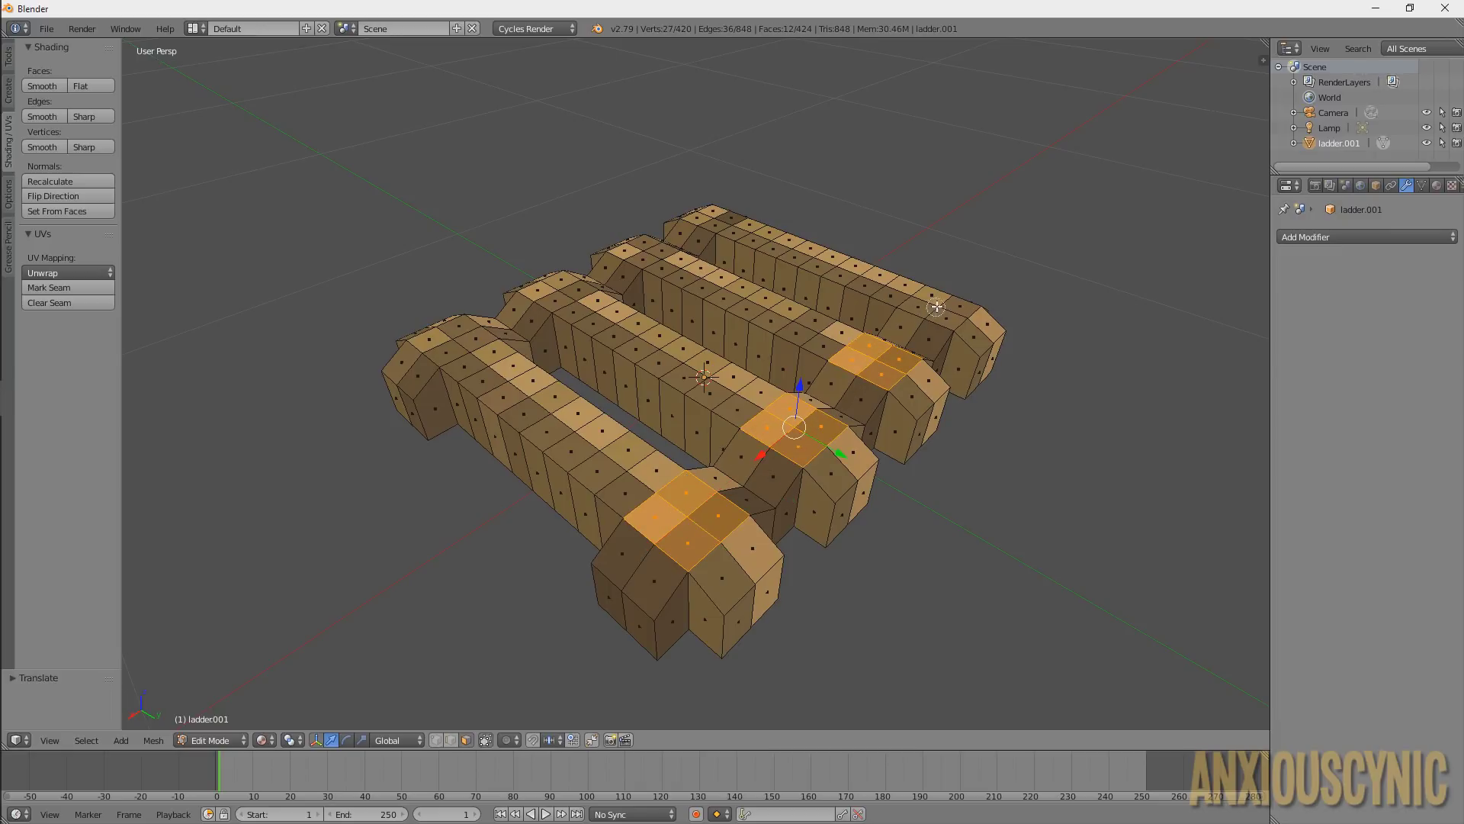
pyautogui.click(936, 306)
pyautogui.click(710, 218)
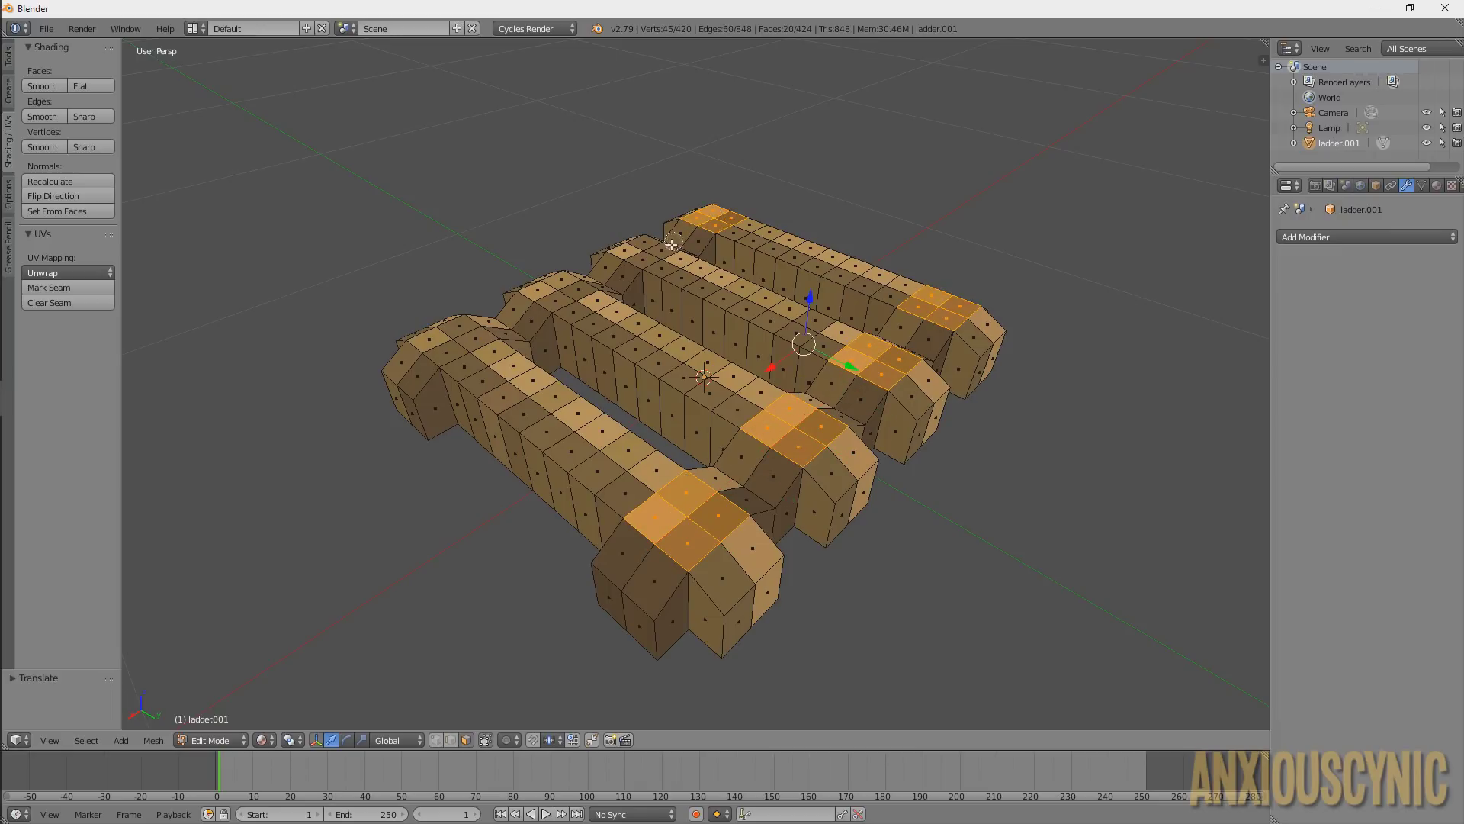
pyautogui.click(645, 248)
pyautogui.click(559, 288)
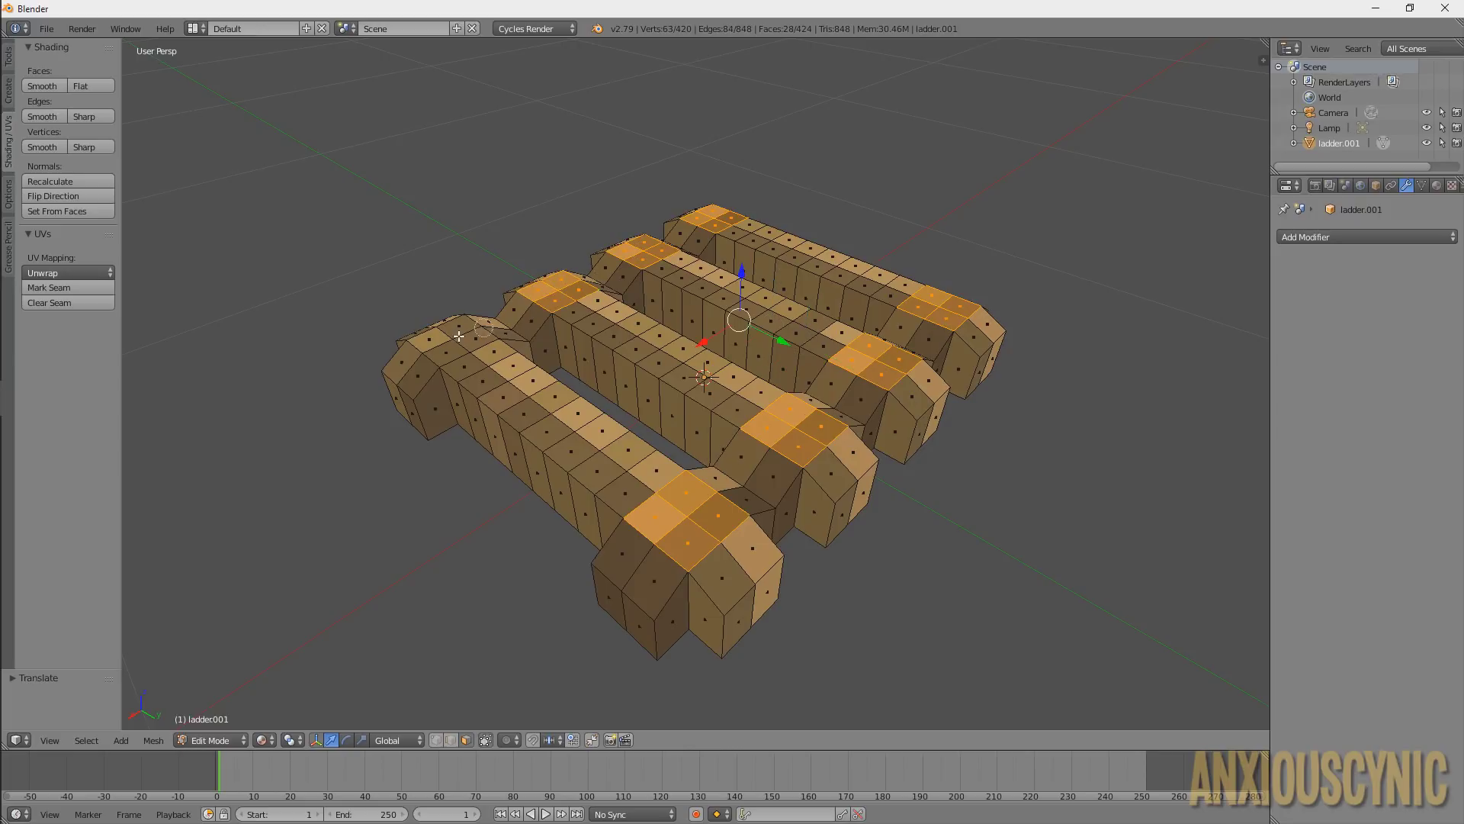
pyautogui.click(459, 335)
# Inset the selected crossing faces by a thickness of about 0.017
pyautogui.moveTo(782, 415); pyautogui.dragTo(885, 431, button='middle')
pyautogui.moveTo(902, 371); pyautogui.dragTo(789, 382, button='middle')
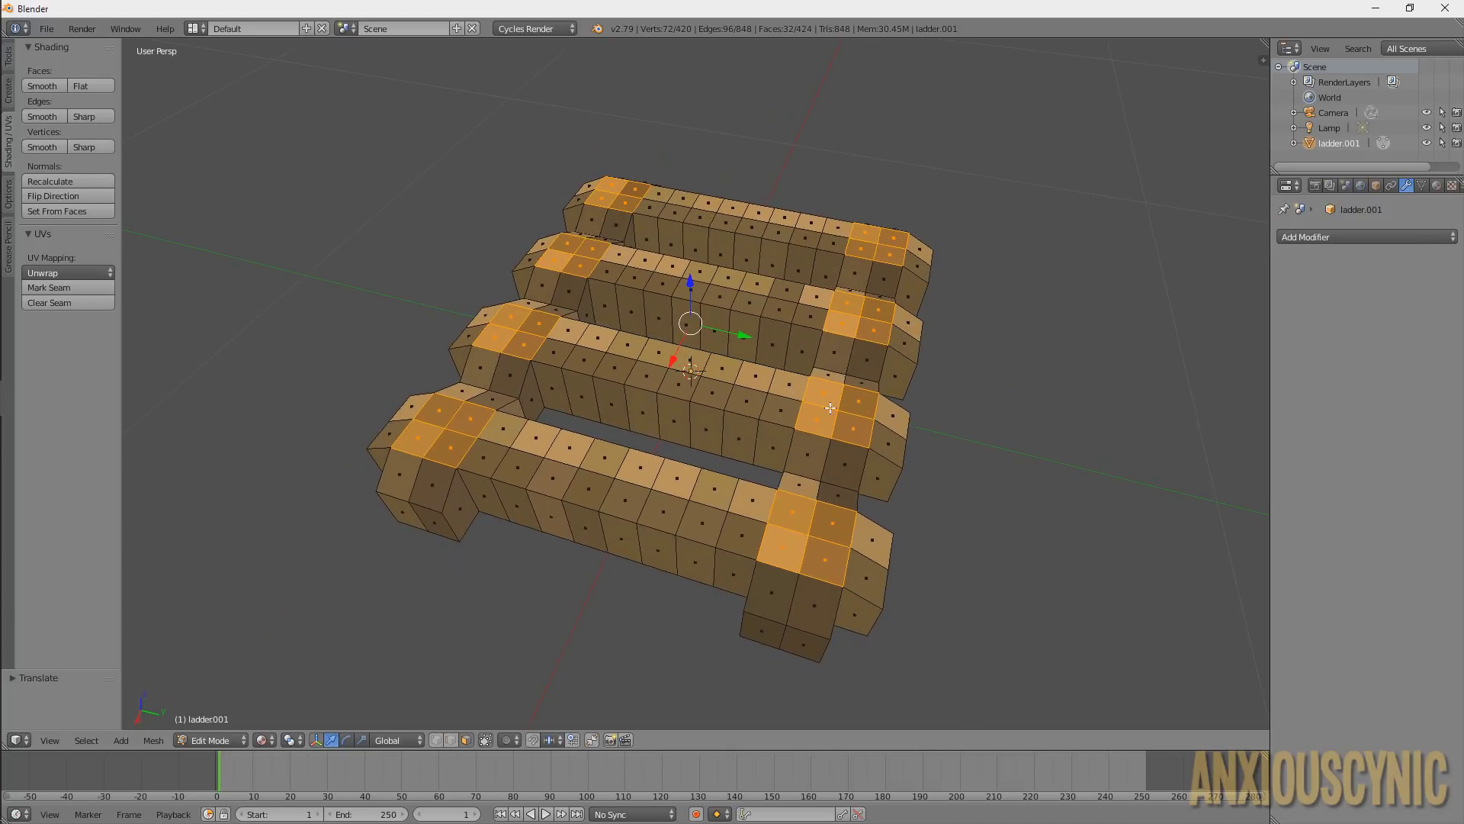
pyautogui.press('e')
pyautogui.press('i')
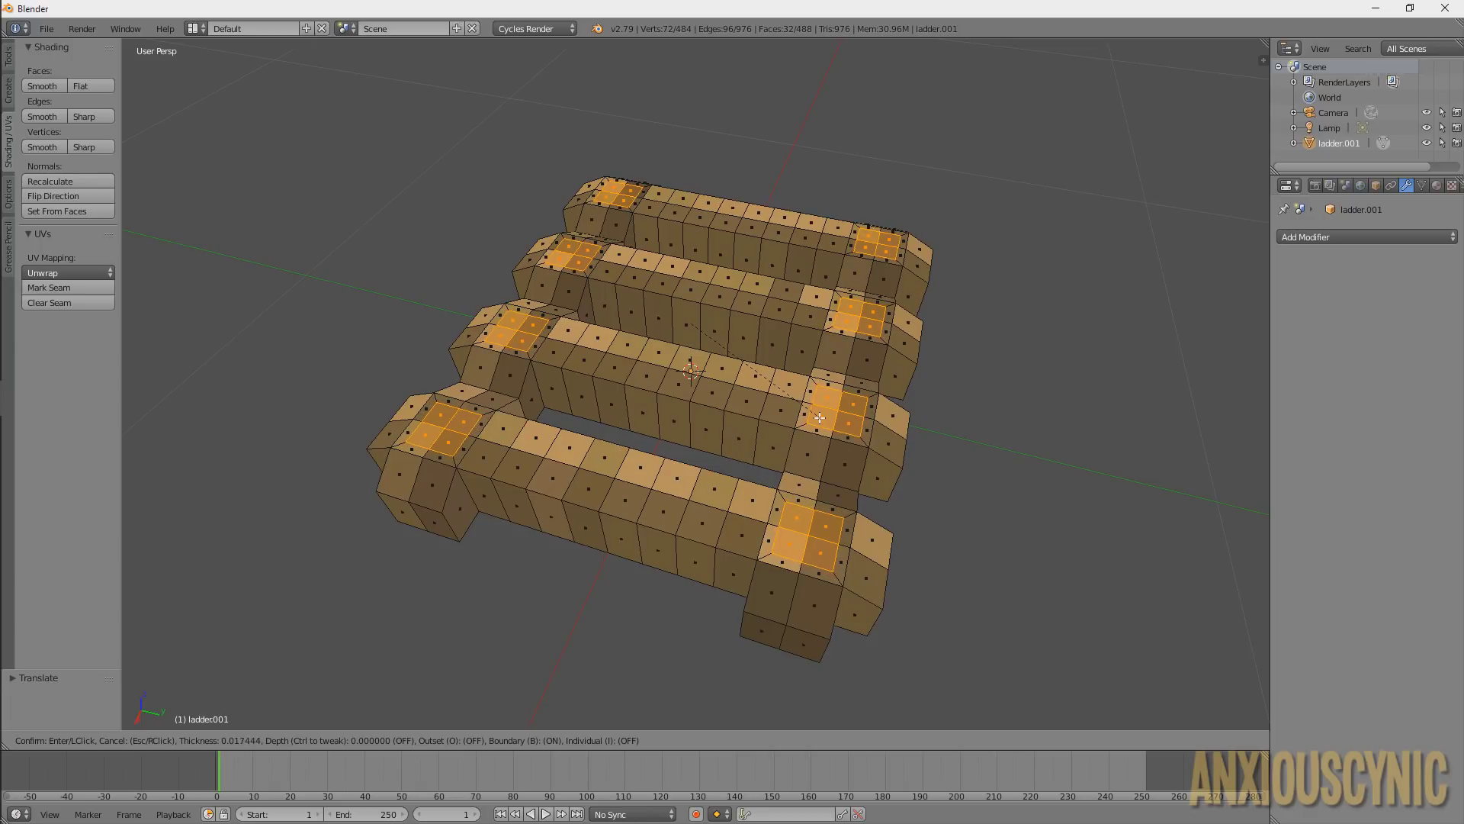
pyautogui.click(819, 417)
# Extrude the inset crossing faces by -0.02 to form square recesses, and check the shape in Object Mode
pyautogui.moveTo(819, 417); pyautogui.dragTo(756, 406, button='middle')
pyautogui.scroll(3, 756, 405)
pyautogui.moveTo(778, 458); pyautogui.dragTo(803, 505, button='middle')
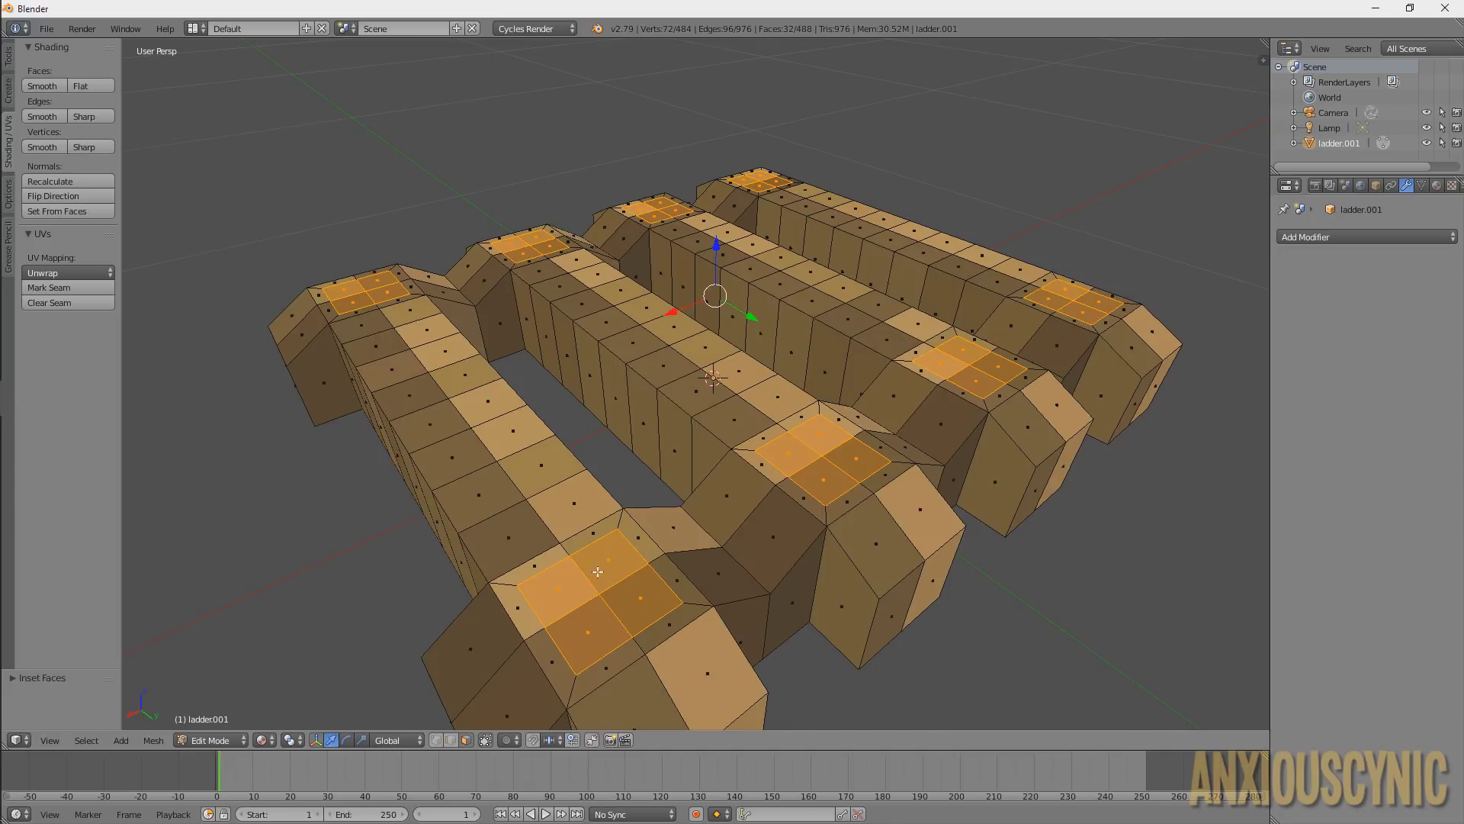
pyautogui.moveTo(598, 571); pyautogui.dragTo(699, 481, button='middle')
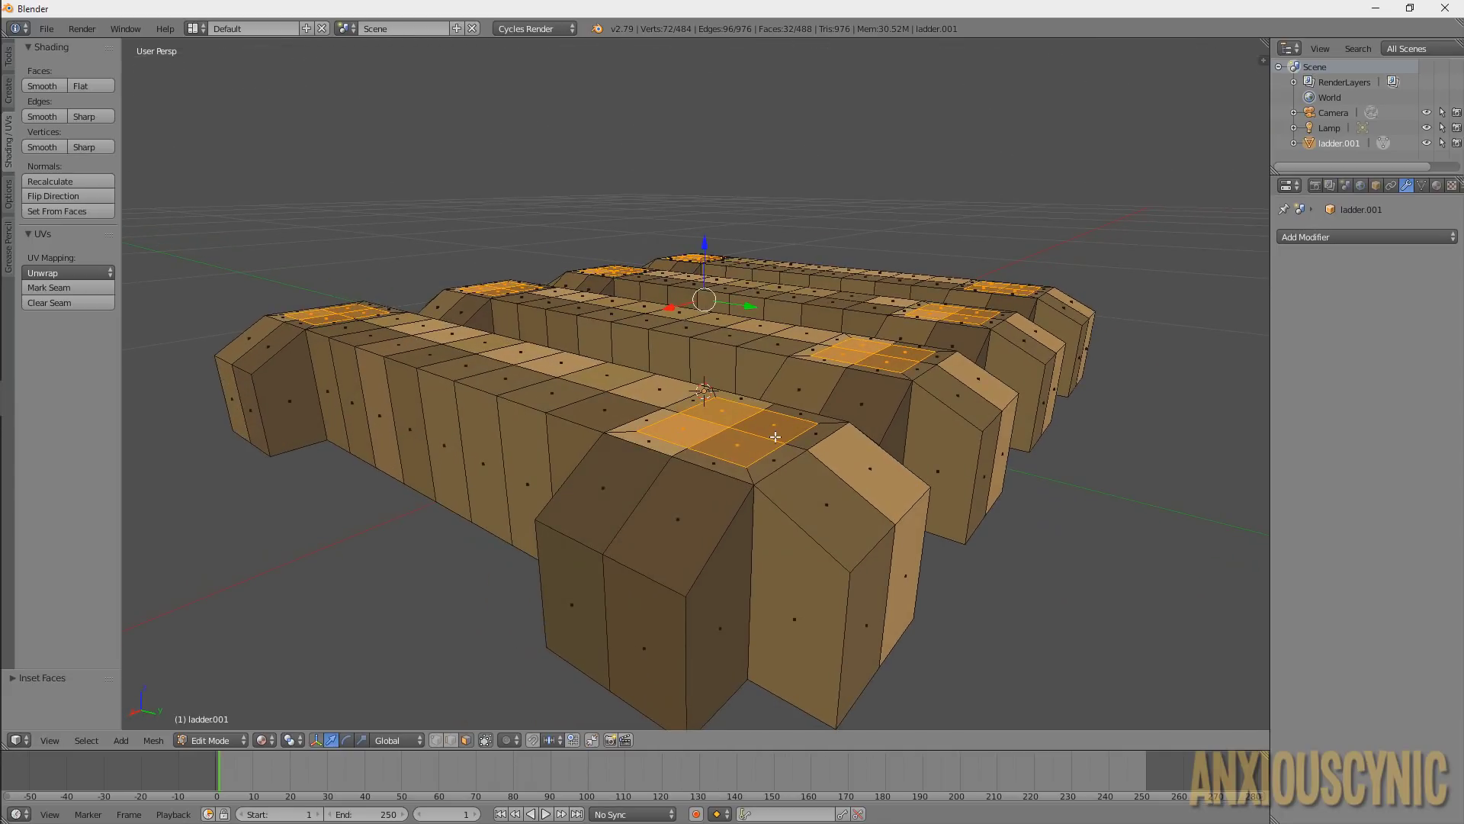
pyautogui.press('e')
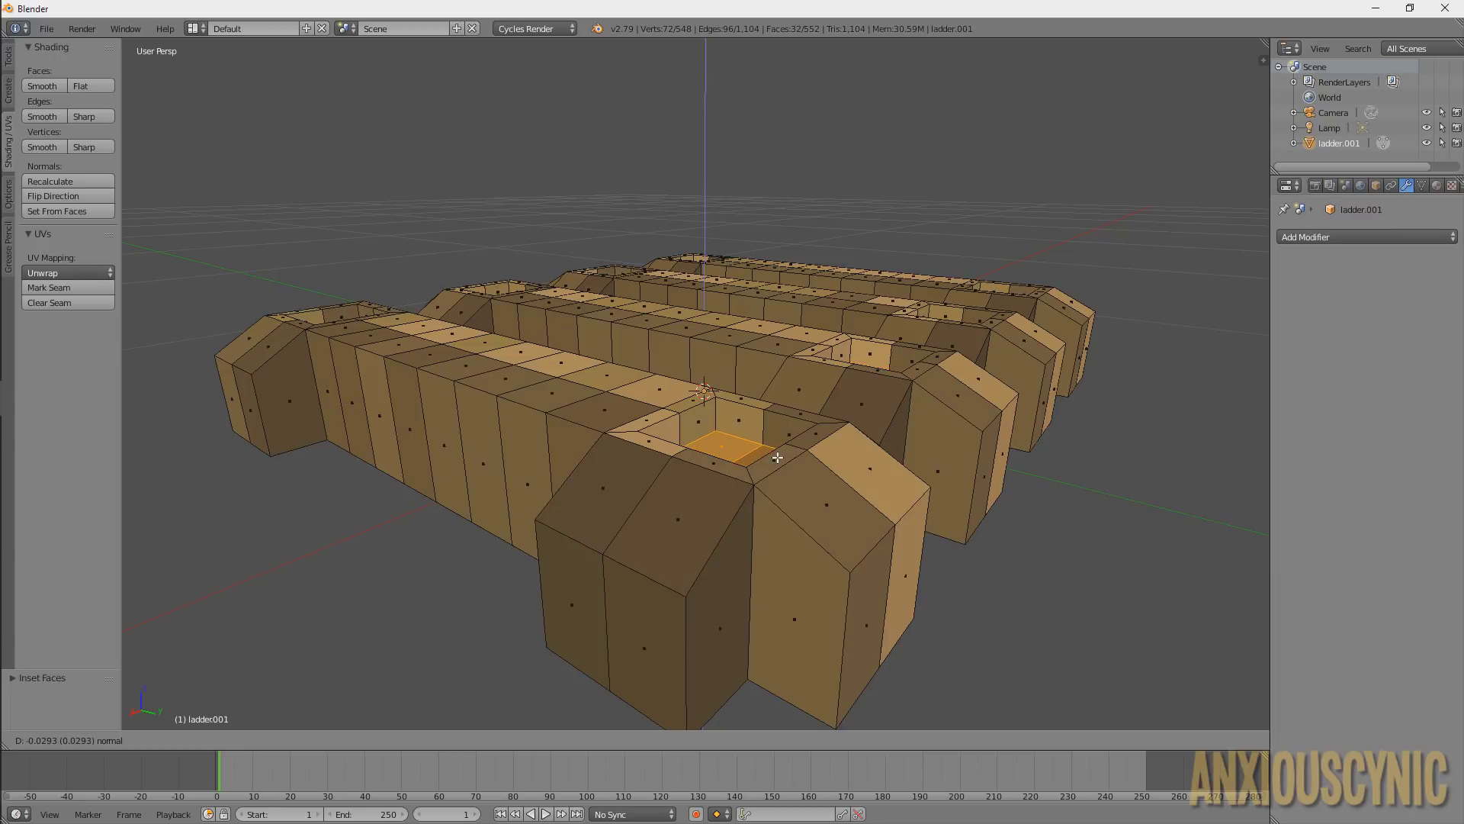
pyautogui.write('.02')
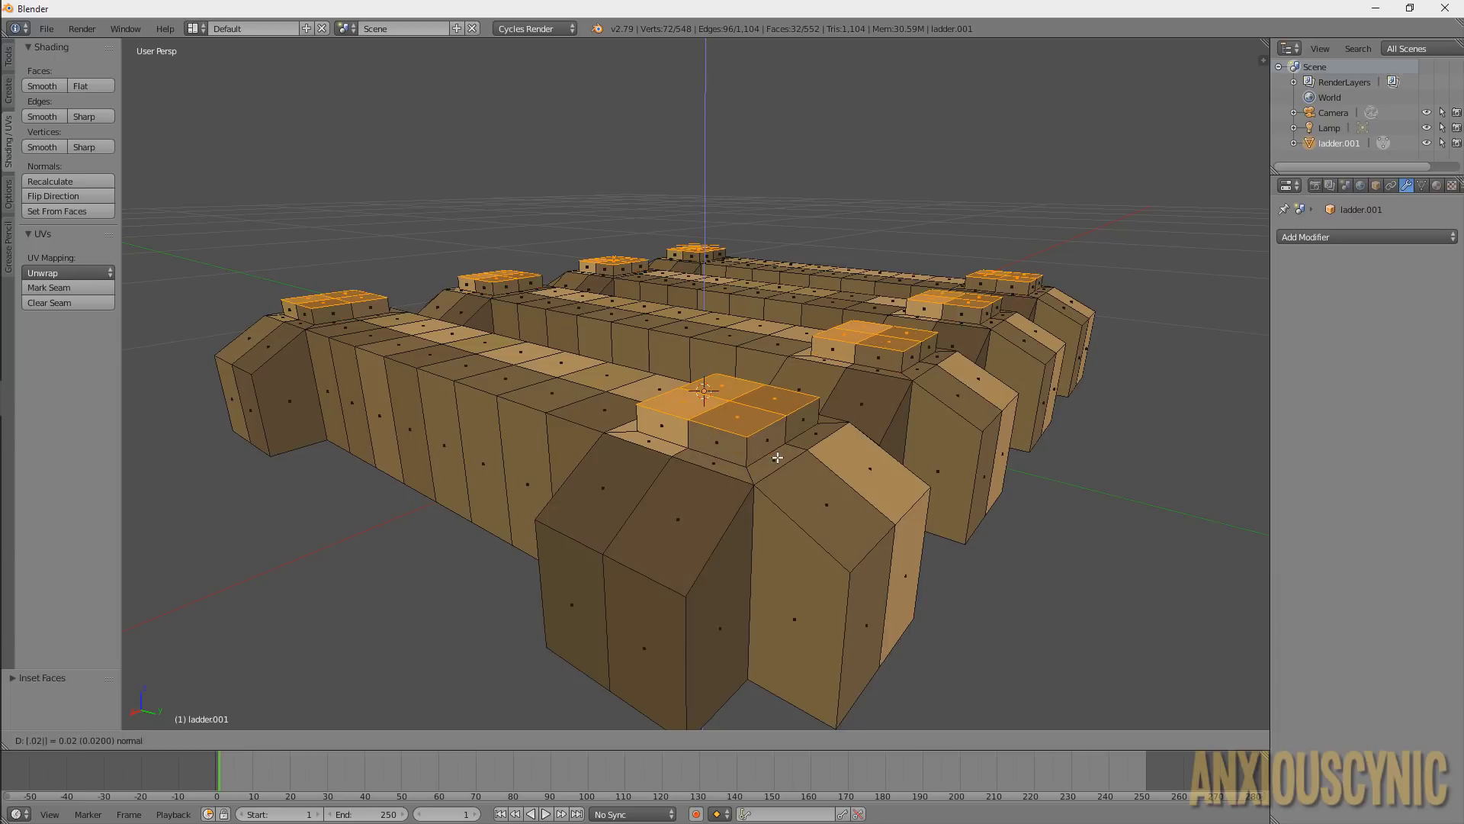
pyautogui.press('BackSpace')
pyautogui.press('BackSpace')
pyautogui.press('BackSpace')
pyautogui.press('BackSpace')
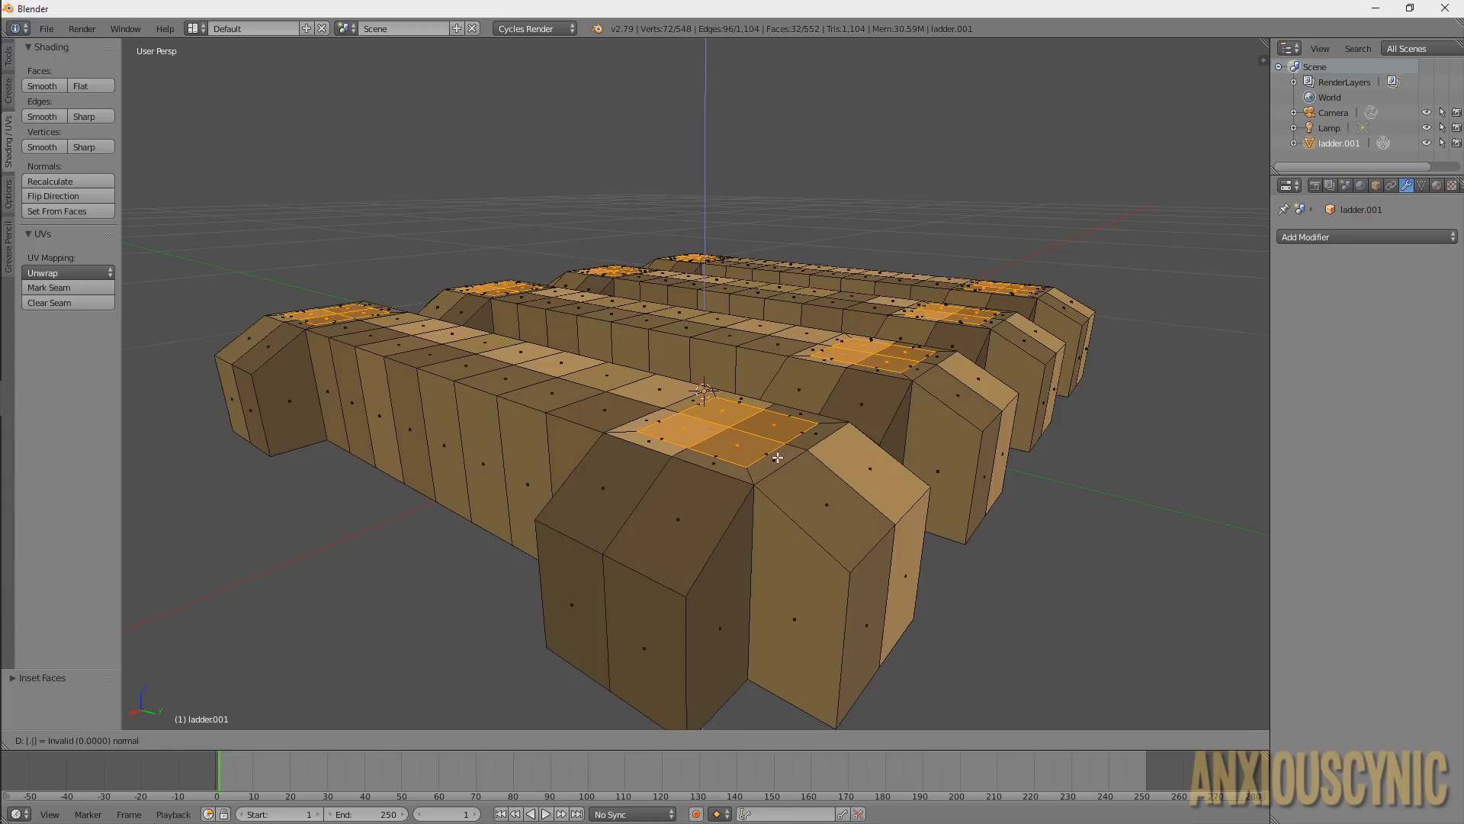
pyautogui.write('-.02')
pyautogui.press('Return')
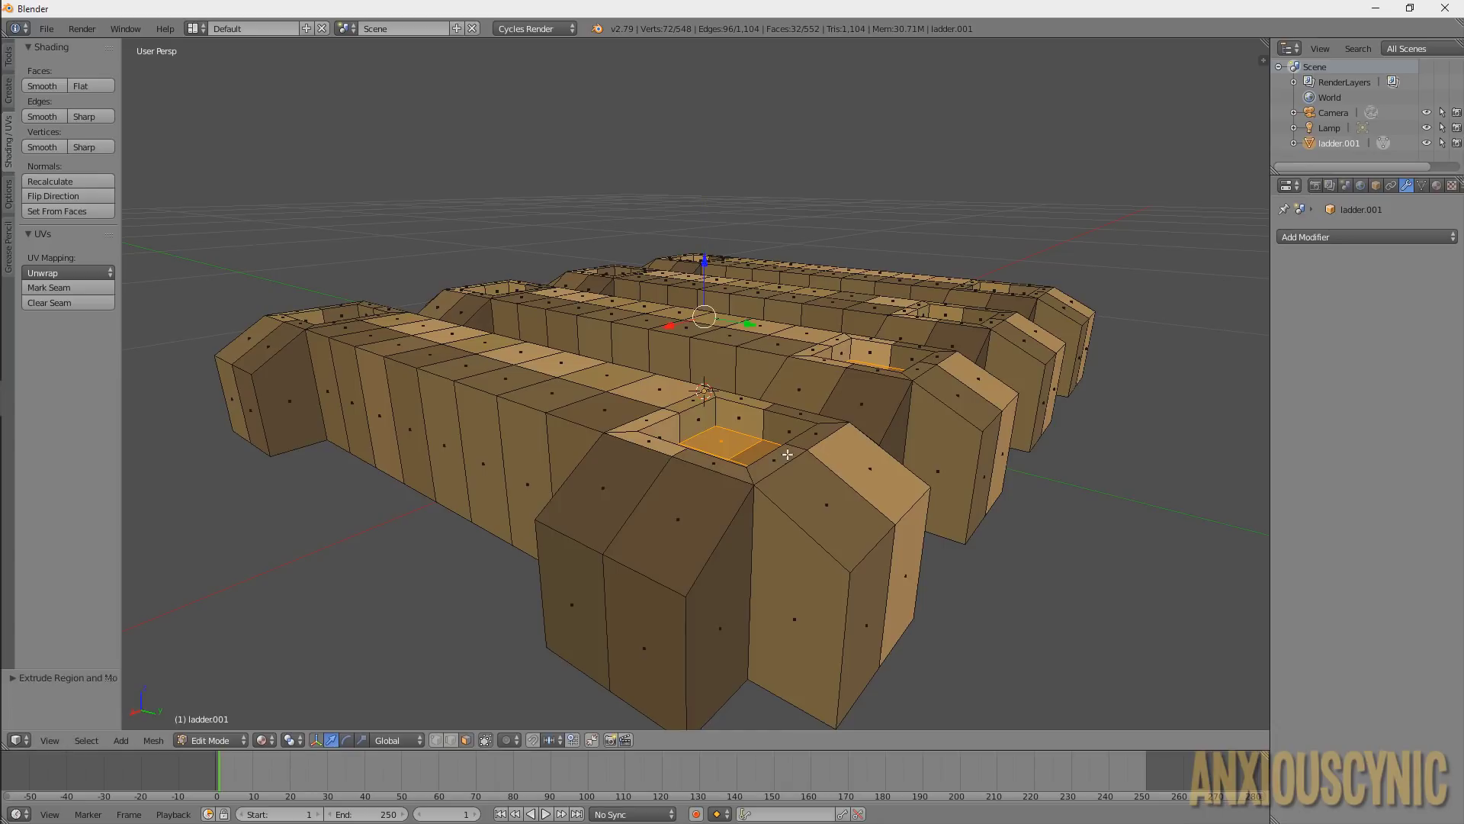
pyautogui.moveTo(777, 457); pyautogui.dragTo(856, 373, button='middle')
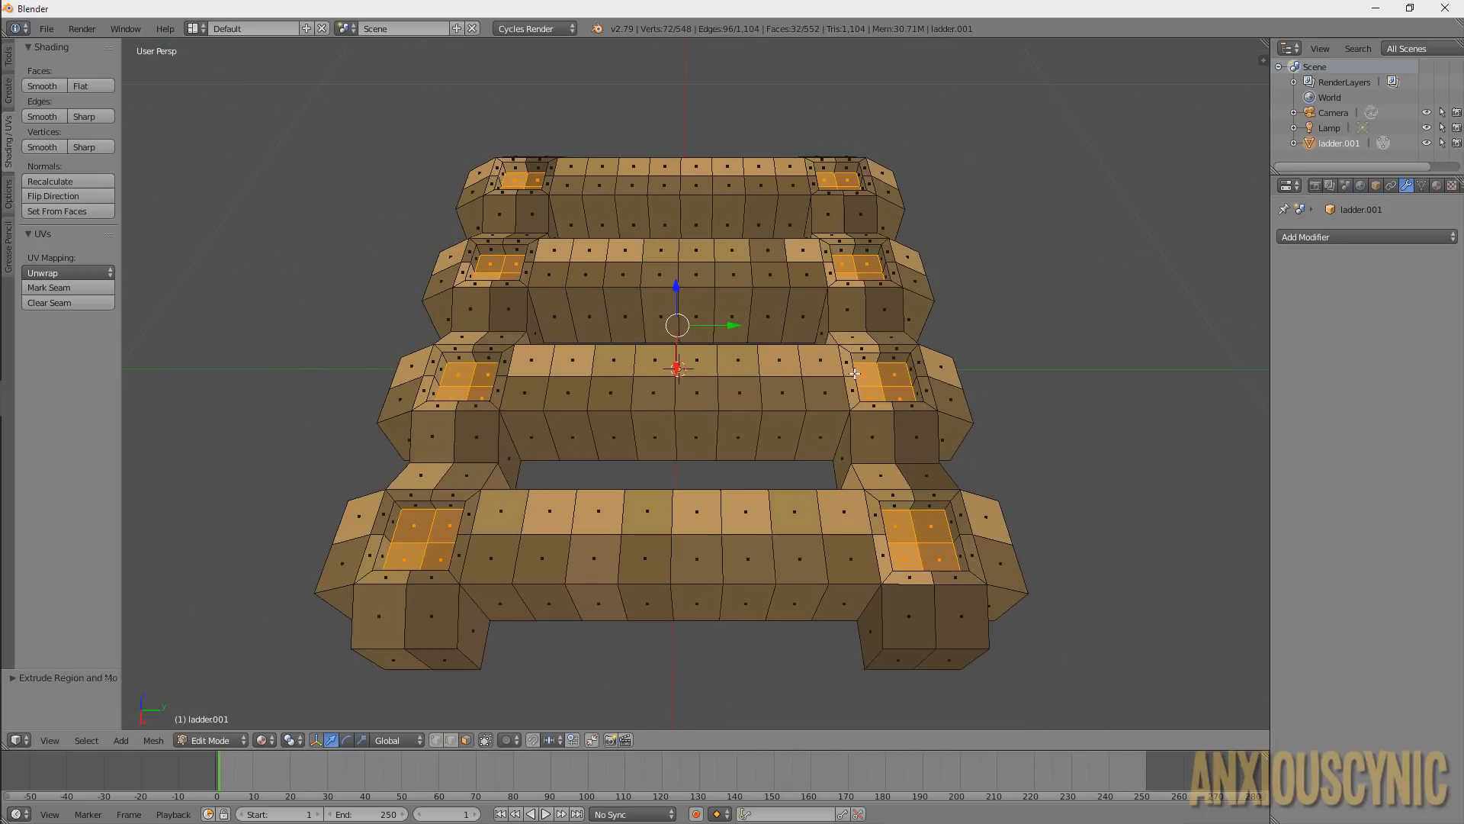
pyautogui.press('Tab')
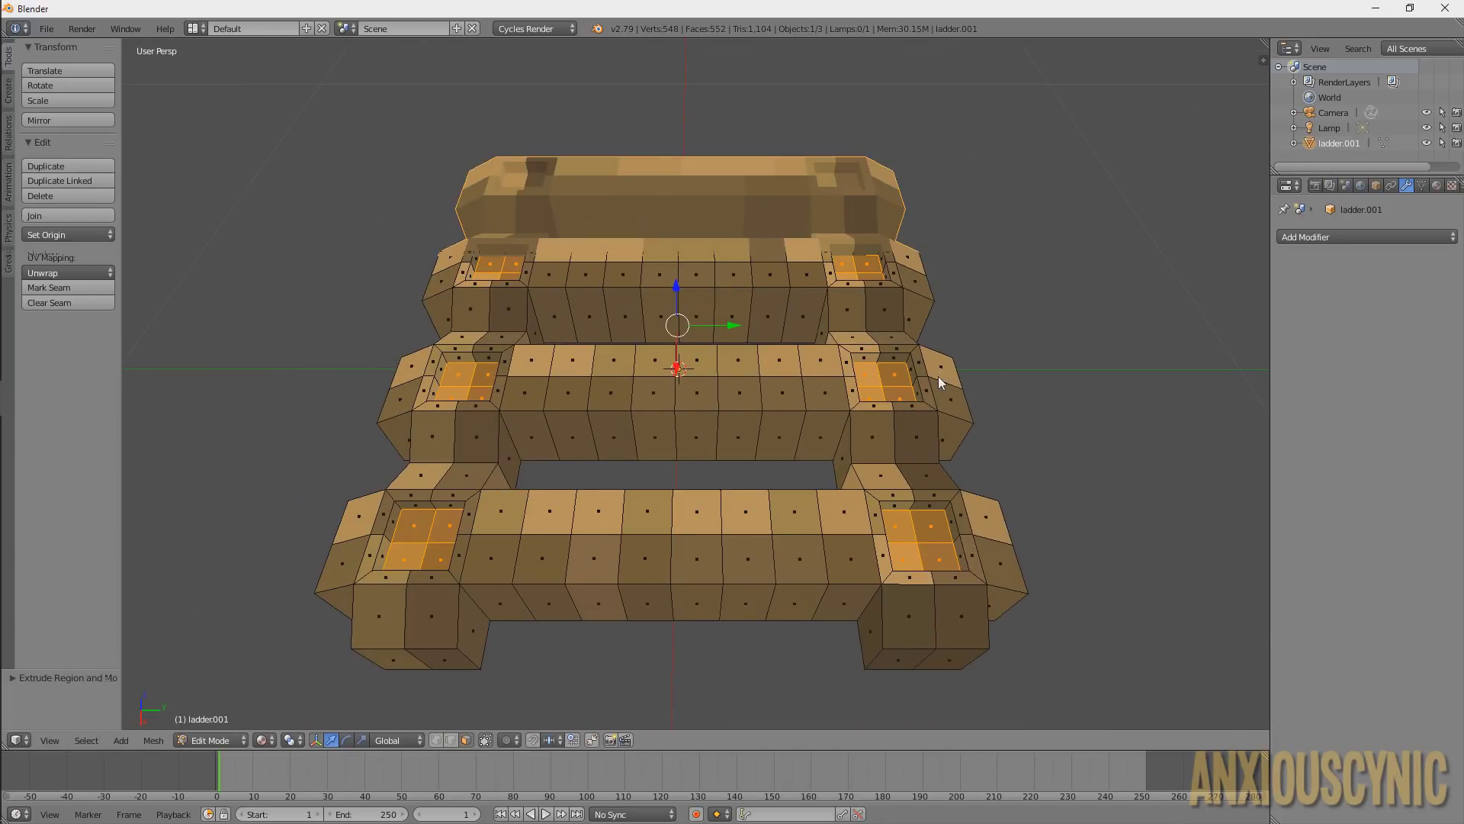
pyautogui.moveTo(947, 391)
pyautogui.mouseDown(button='middle')
pyautogui.moveTo(725, 331)
pyautogui.moveTo(688, 384)
pyautogui.moveTo(828, 332)
pyautogui.moveTo(935, 399)
pyautogui.moveTo(918, 395)
pyautogui.moveTo(941, 392)
pyautogui.moveTo(903, 371)
pyautogui.moveTo(804, 406)
pyautogui.moveTo(851, 398)
pyautogui.moveTo(816, 408)
pyautogui.mouseUp(button='middle')
pyautogui.press('Tab')
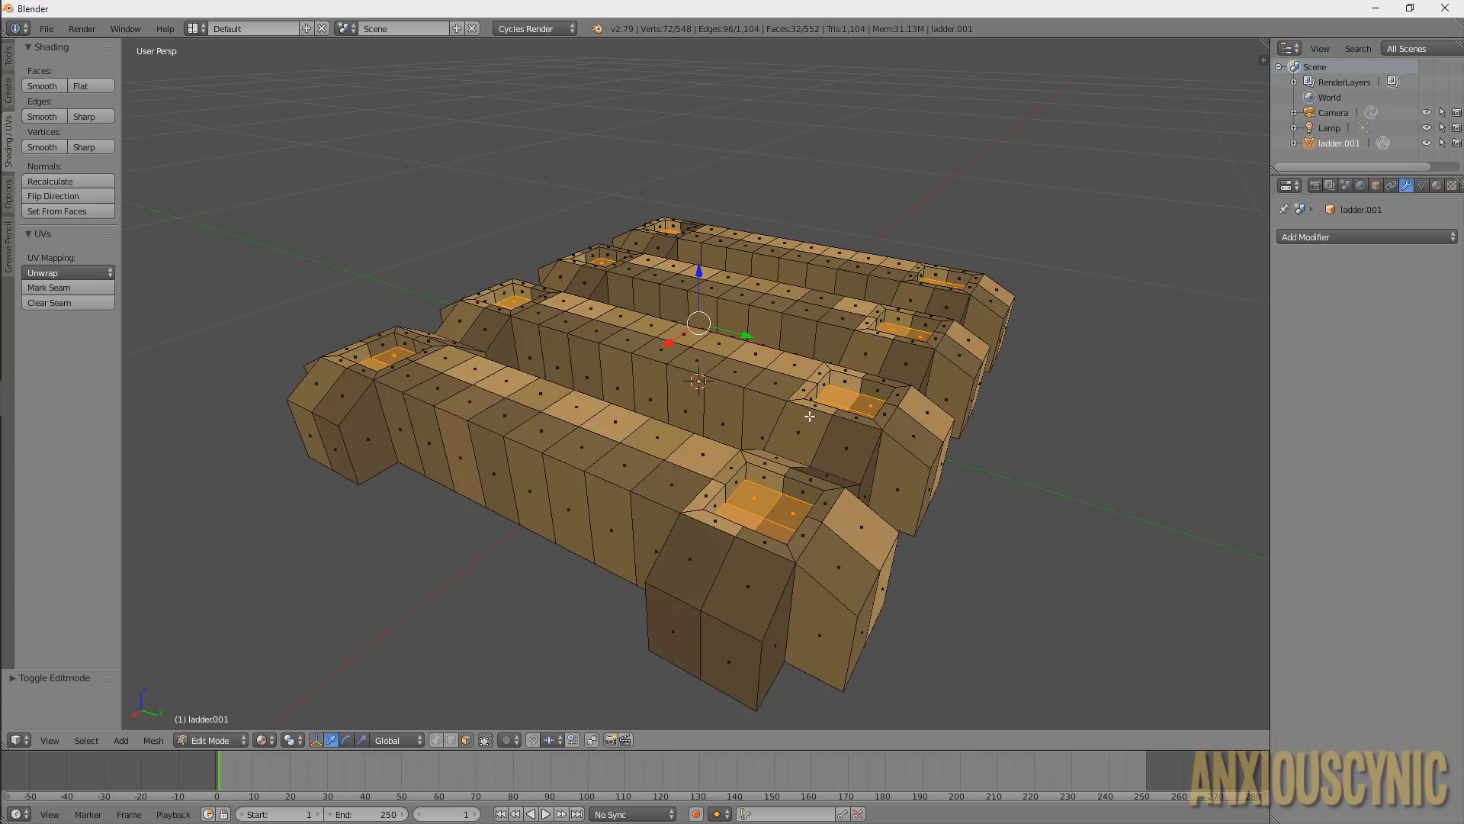
# Raise the recessed crossing faces along global Z into caps standing slightly above the rungs, and inspect the ladder in Object Mode
pyautogui.moveTo(761, 424)
pyautogui.mouseDown(button='middle')
pyautogui.moveTo(795, 435)
pyautogui.moveTo(788, 418)
pyautogui.mouseUp(button='middle')
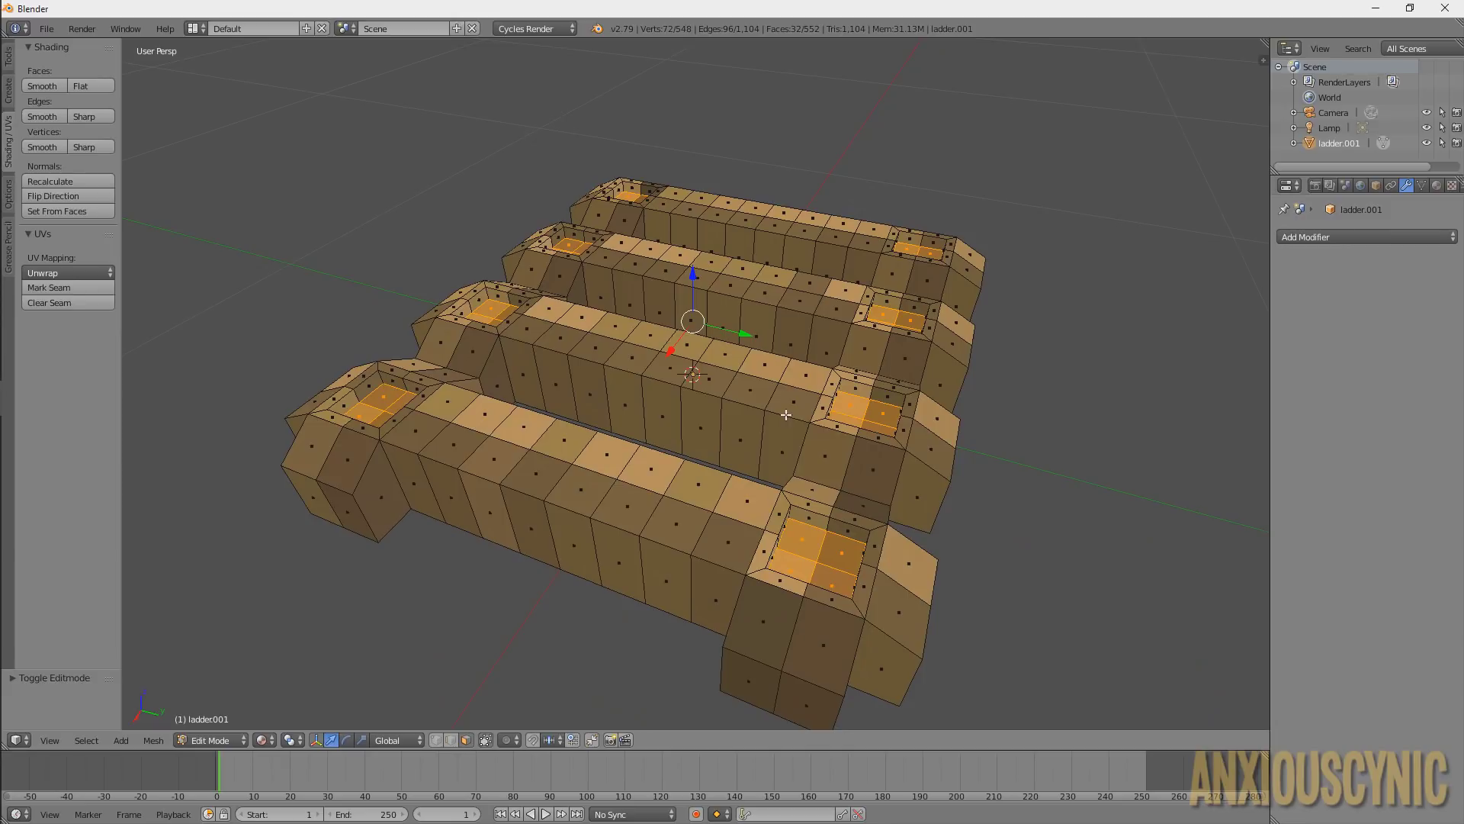
pyautogui.press('g')
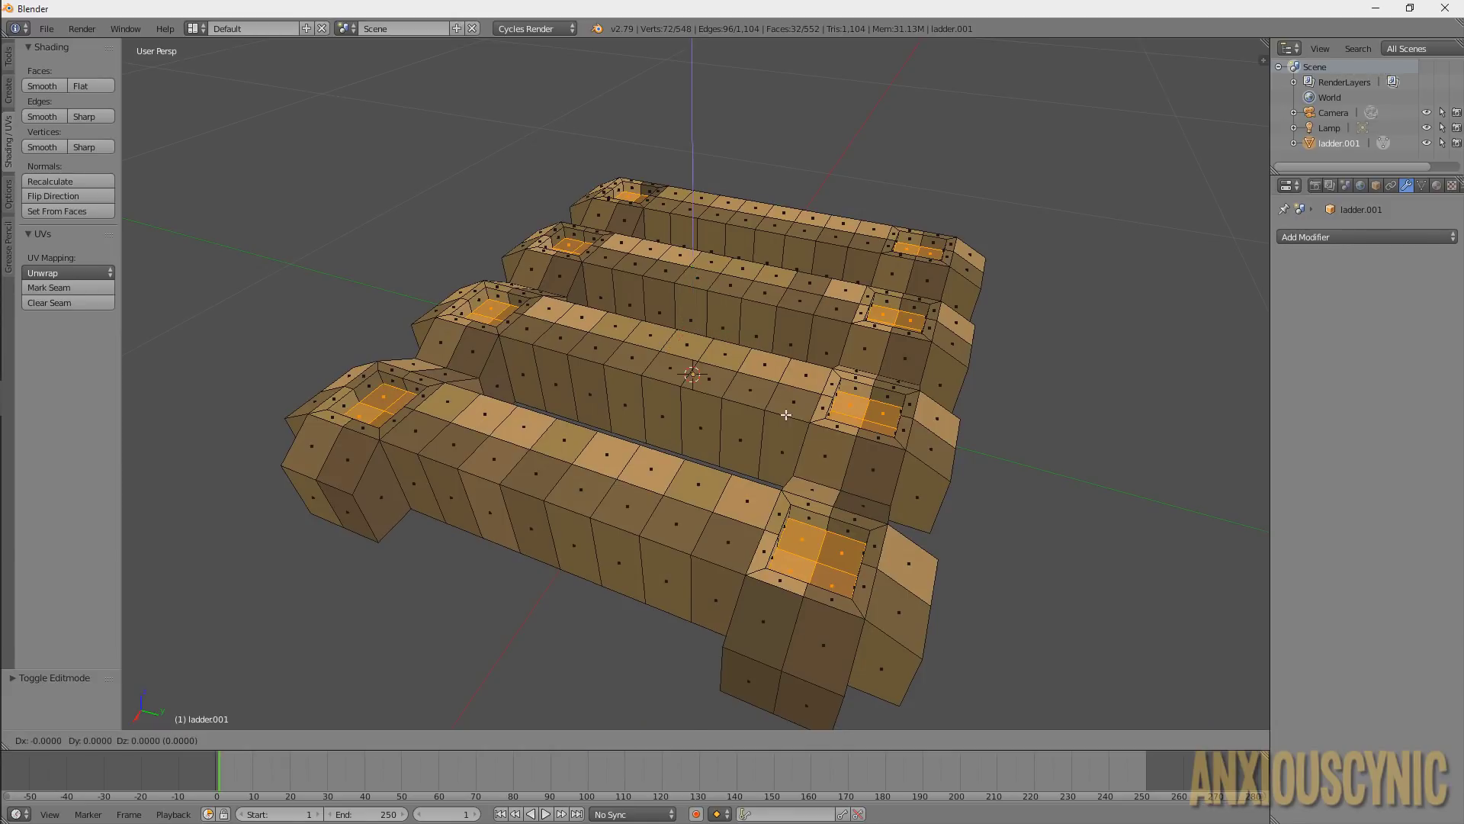
pyautogui.press('z')
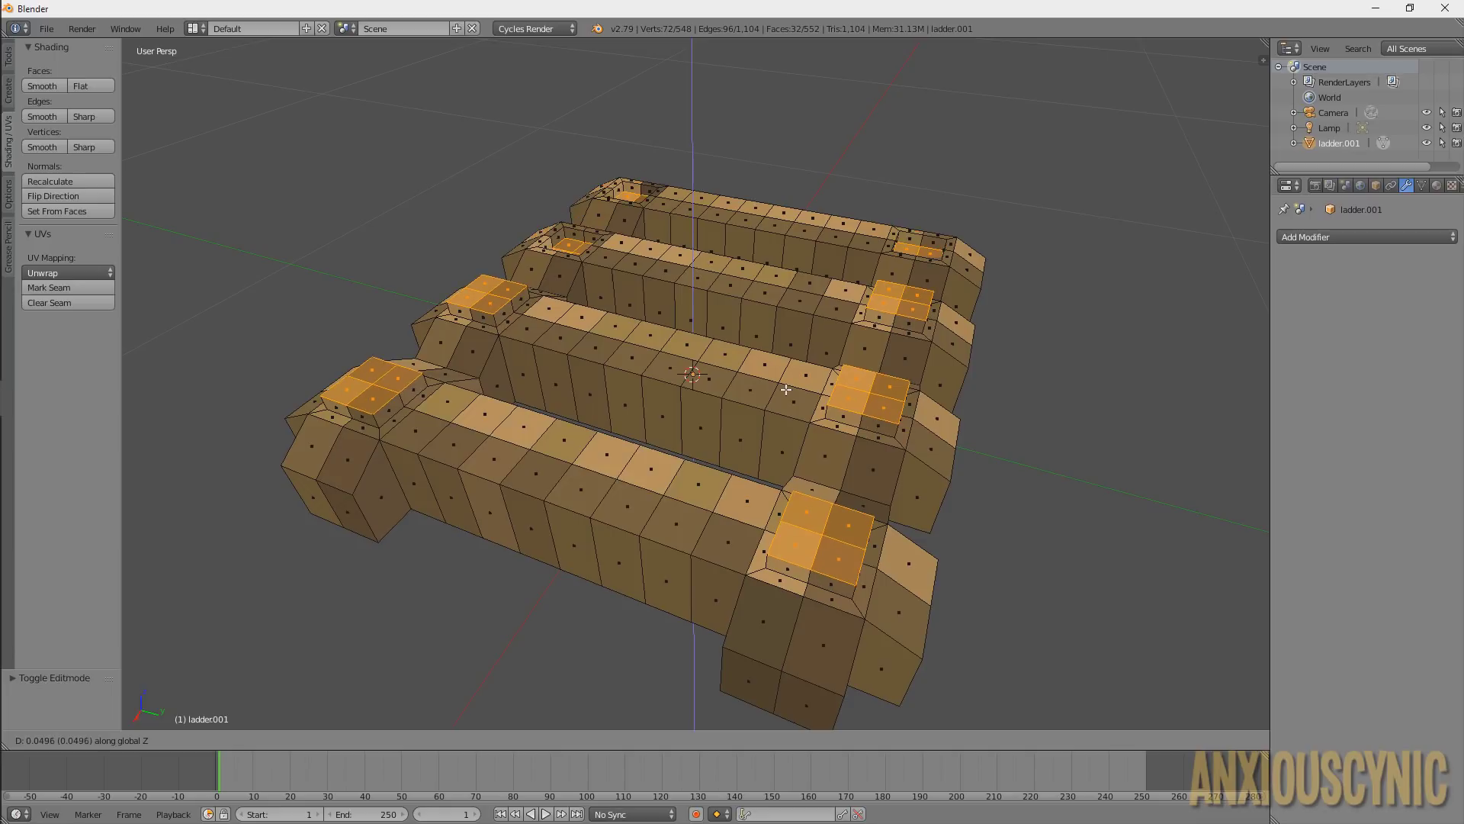
pyautogui.click(676, 477)
pyautogui.scroll(-2, 676, 477)
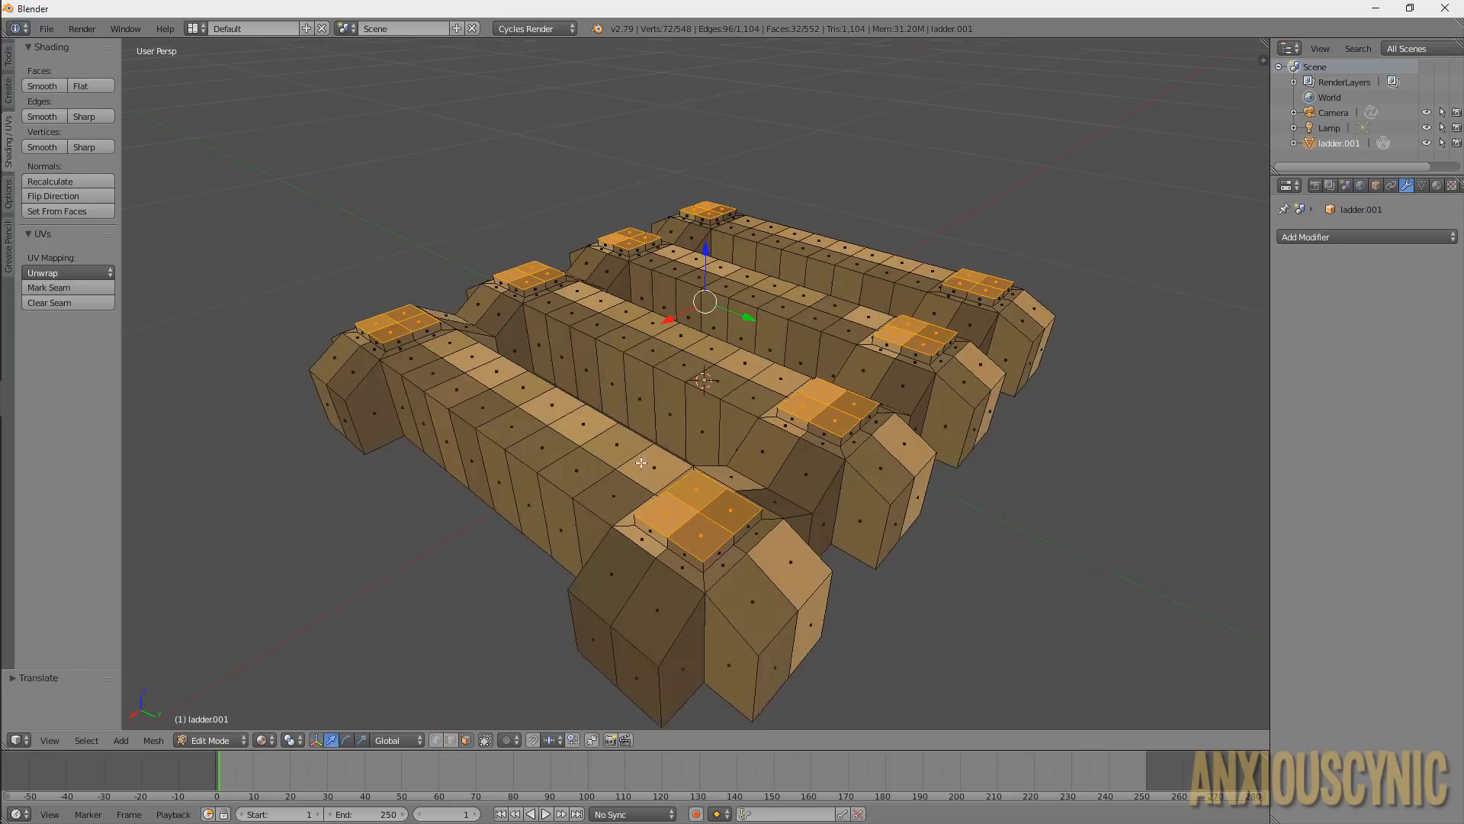
pyautogui.press('Tab')
pyautogui.moveTo(799, 424); pyautogui.dragTo(926, 429, button='middle')
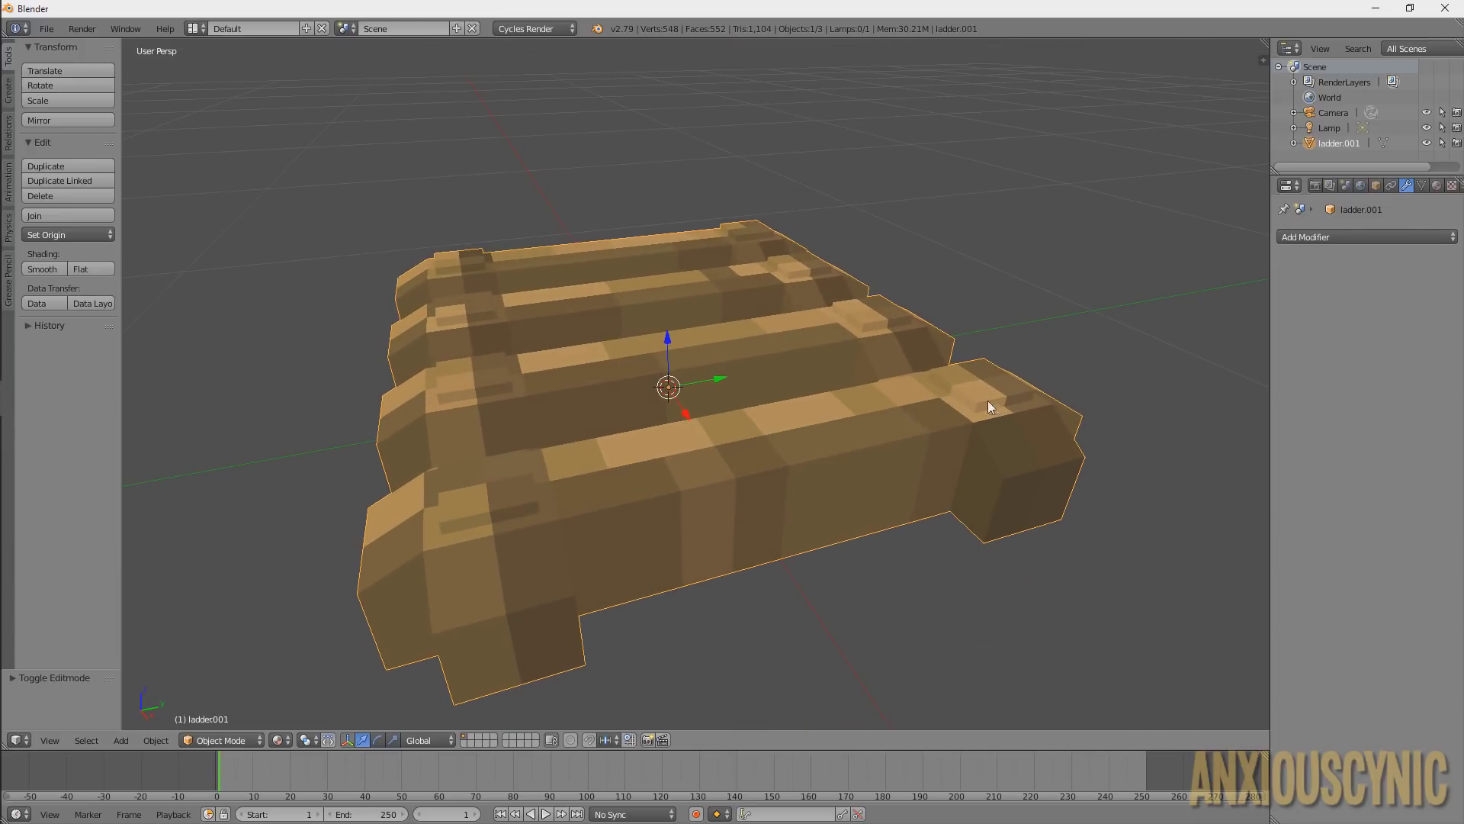
pyautogui.moveTo(1020, 414); pyautogui.dragTo(922, 528, button='middle')
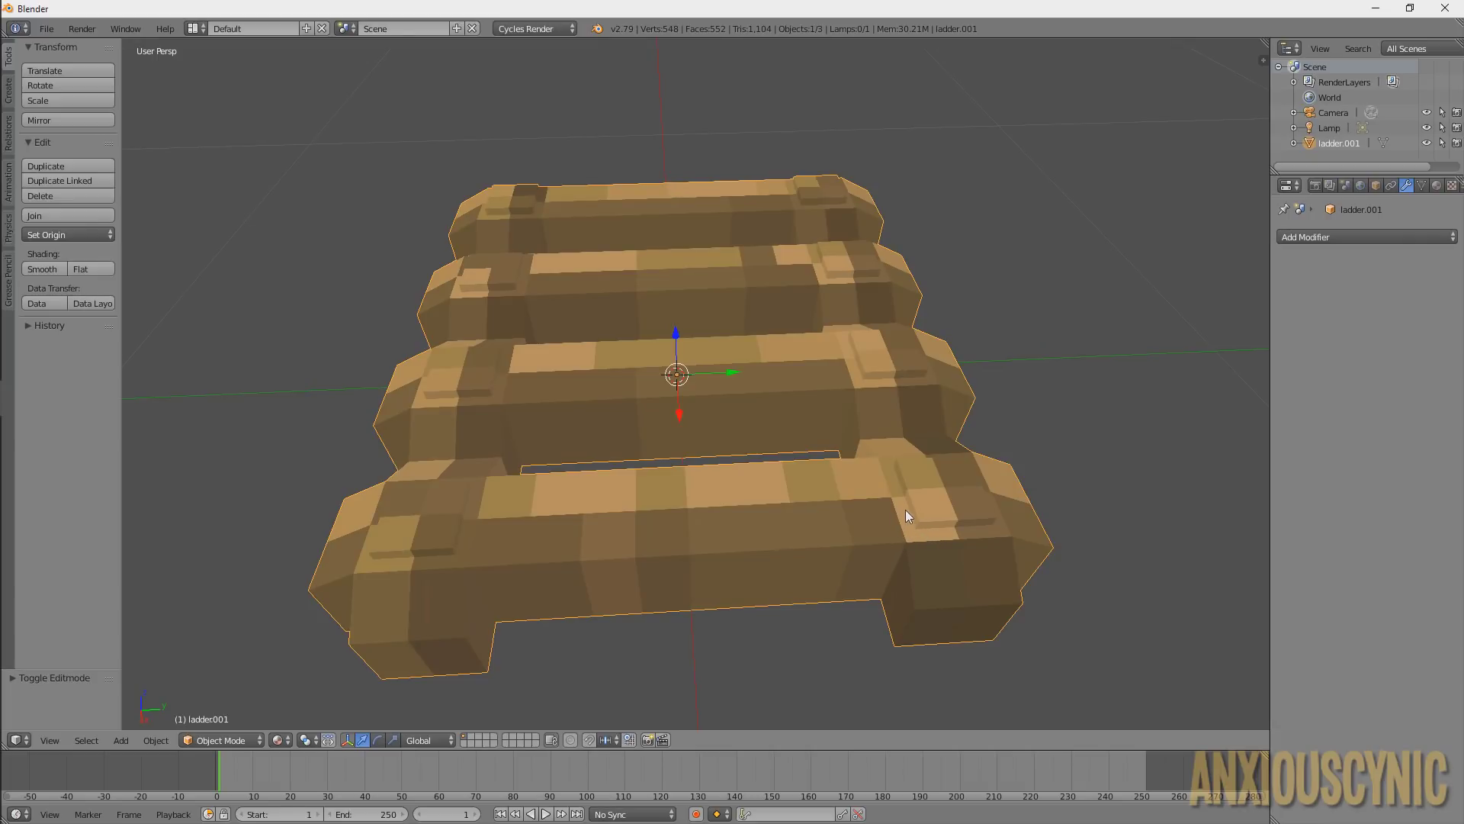
pyautogui.moveTo(913, 422); pyautogui.dragTo(839, 335, button='middle')
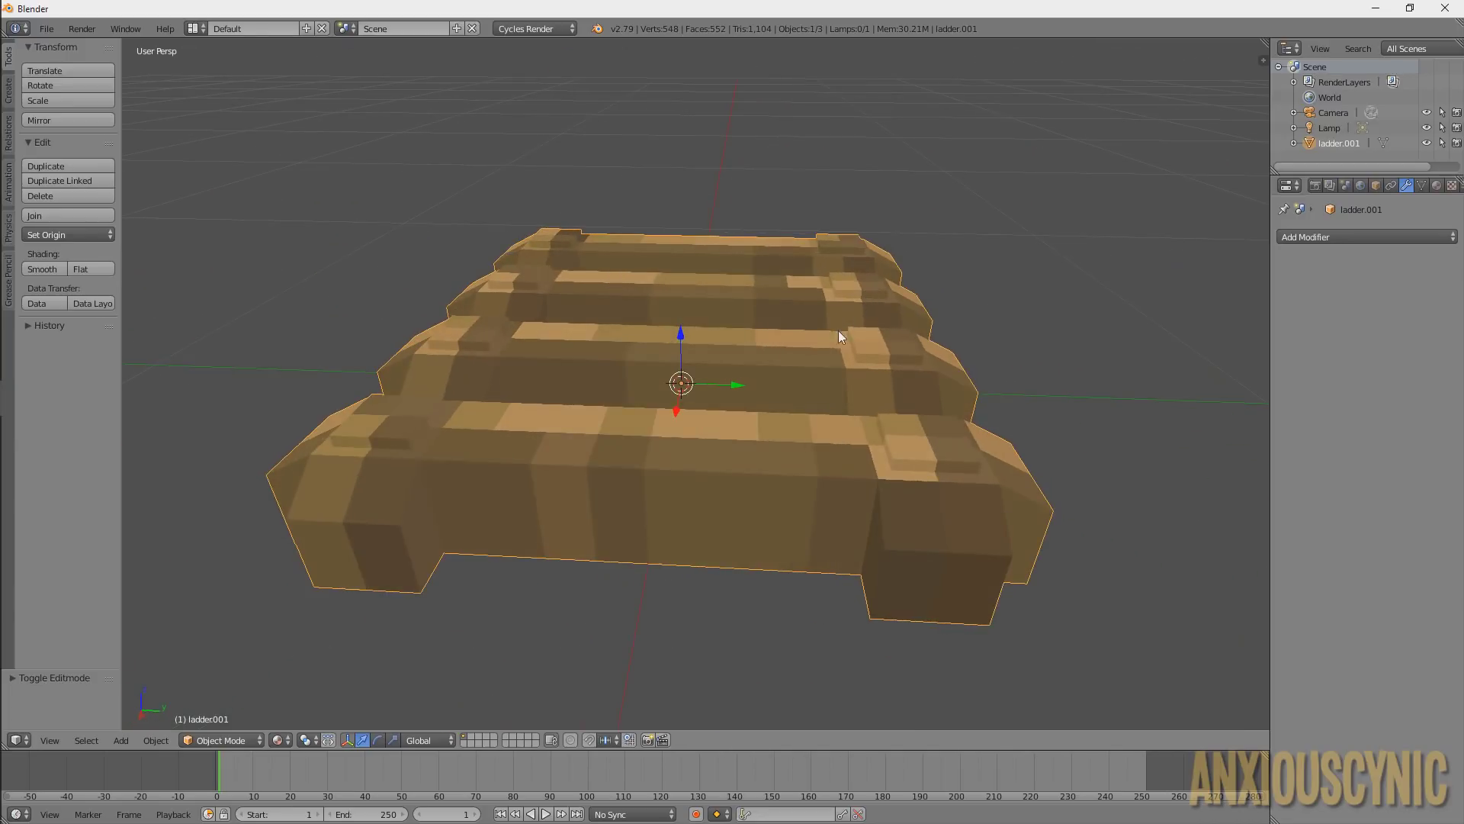
pyautogui.moveTo(837, 411); pyautogui.dragTo(710, 402, button='middle')
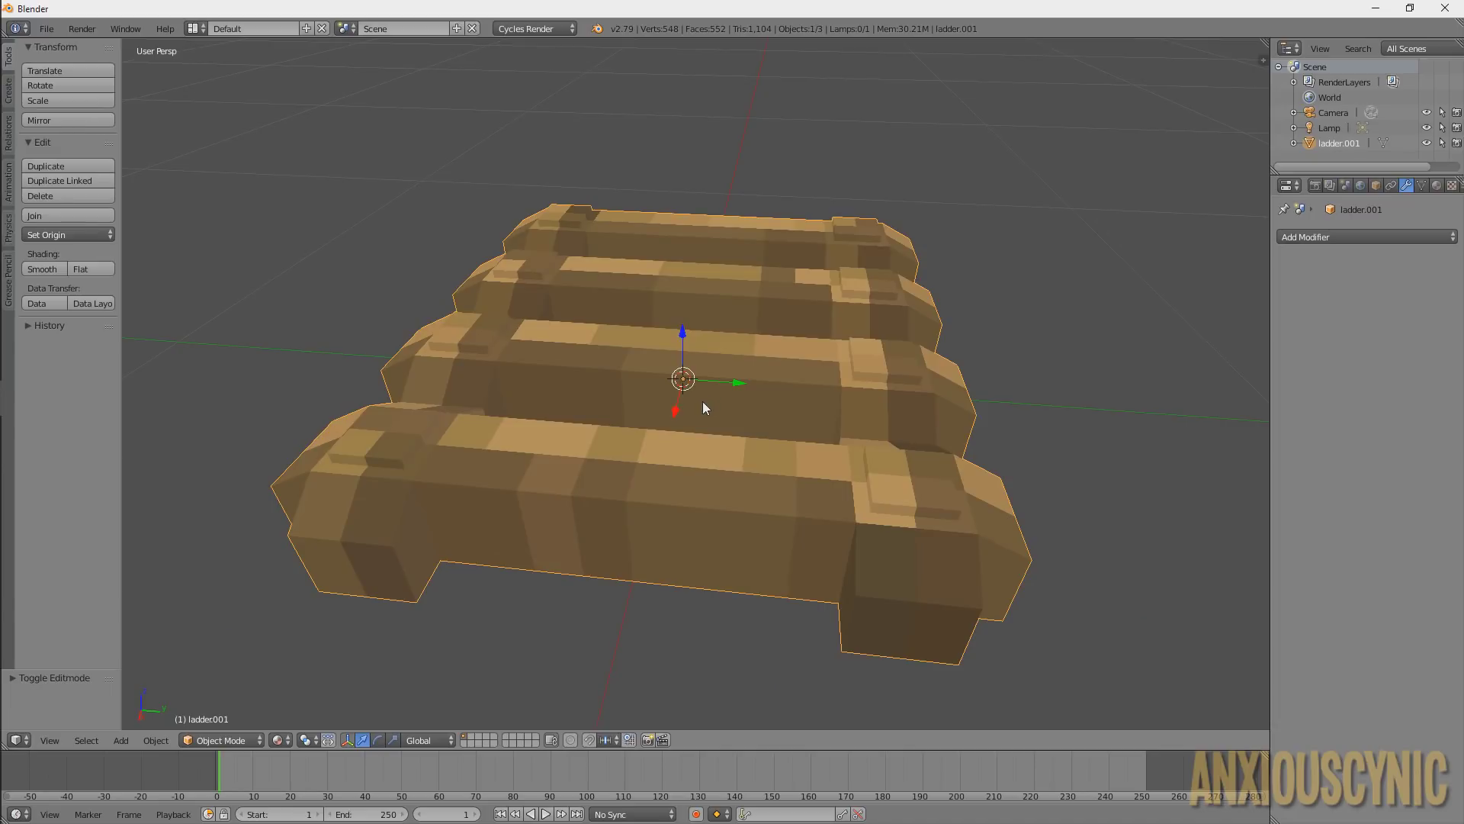
# Return to Edit Mode, clear the selection, and select the upper faces of all four rungs between the rails
pyautogui.press('Tab')
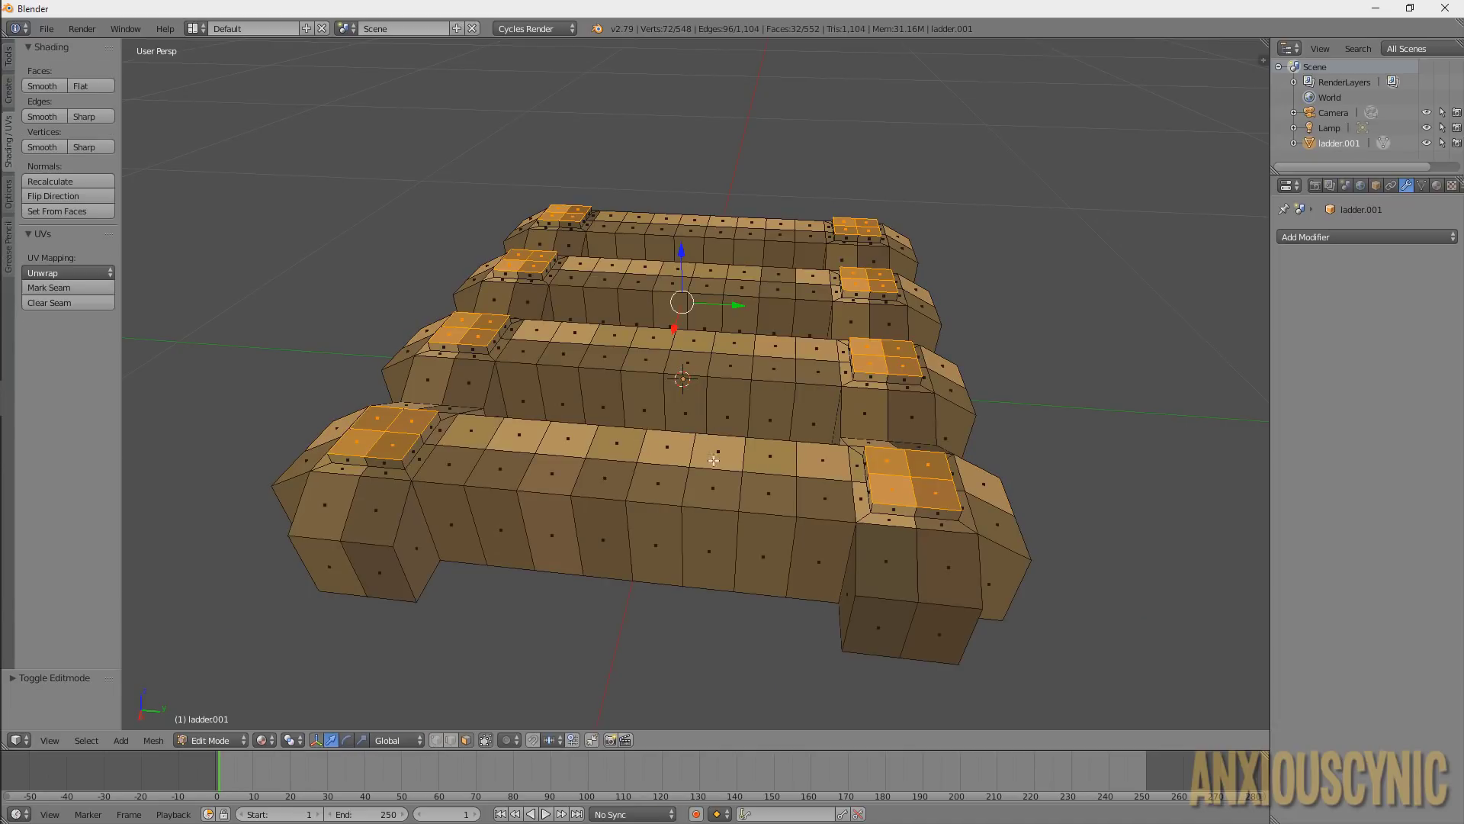
pyautogui.moveTo(743, 446); pyautogui.dragTo(510, 470, button='middle')
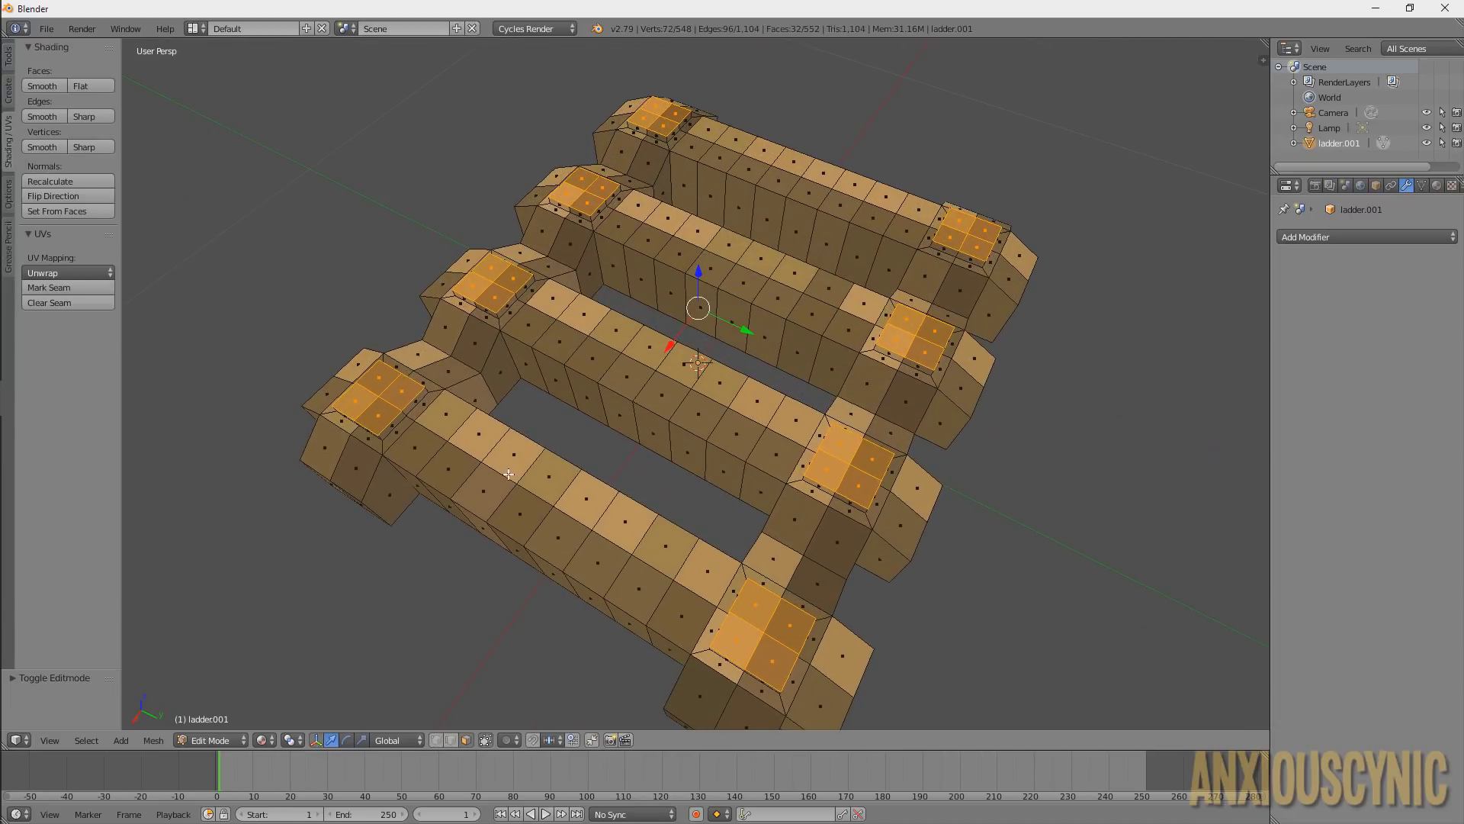
pyautogui.press('a')
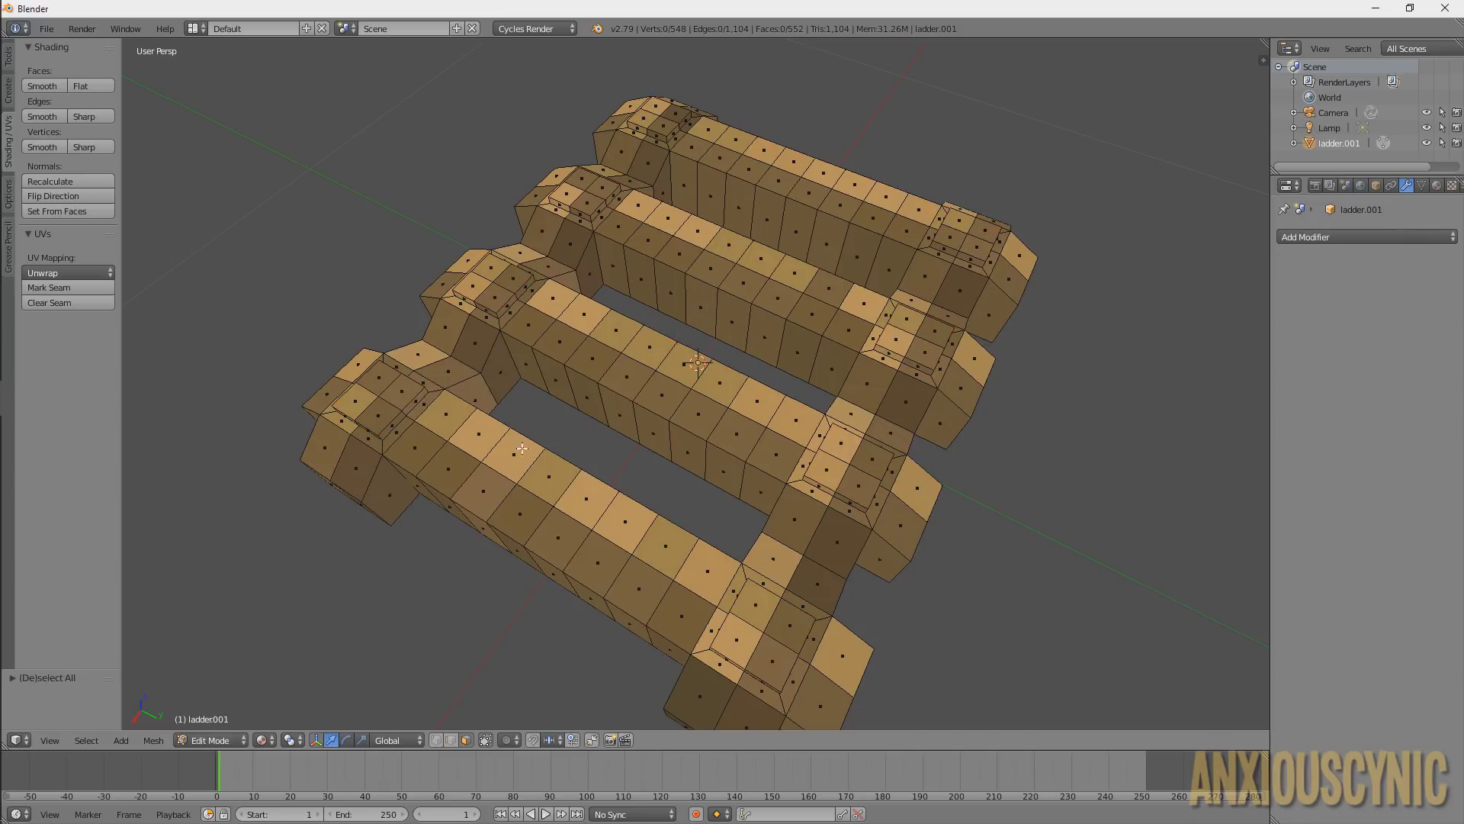
pyautogui.press('c')
pyautogui.moveTo(446, 439)
pyautogui.mouseDown()
pyautogui.moveTo(683, 582)
pyautogui.moveTo(666, 393)
pyautogui.moveTo(552, 322)
pyautogui.moveTo(683, 378)
pyautogui.moveTo(861, 322)
pyautogui.moveTo(868, 301)
pyautogui.moveTo(825, 300)
pyautogui.moveTo(610, 218)
pyautogui.mouseUp()
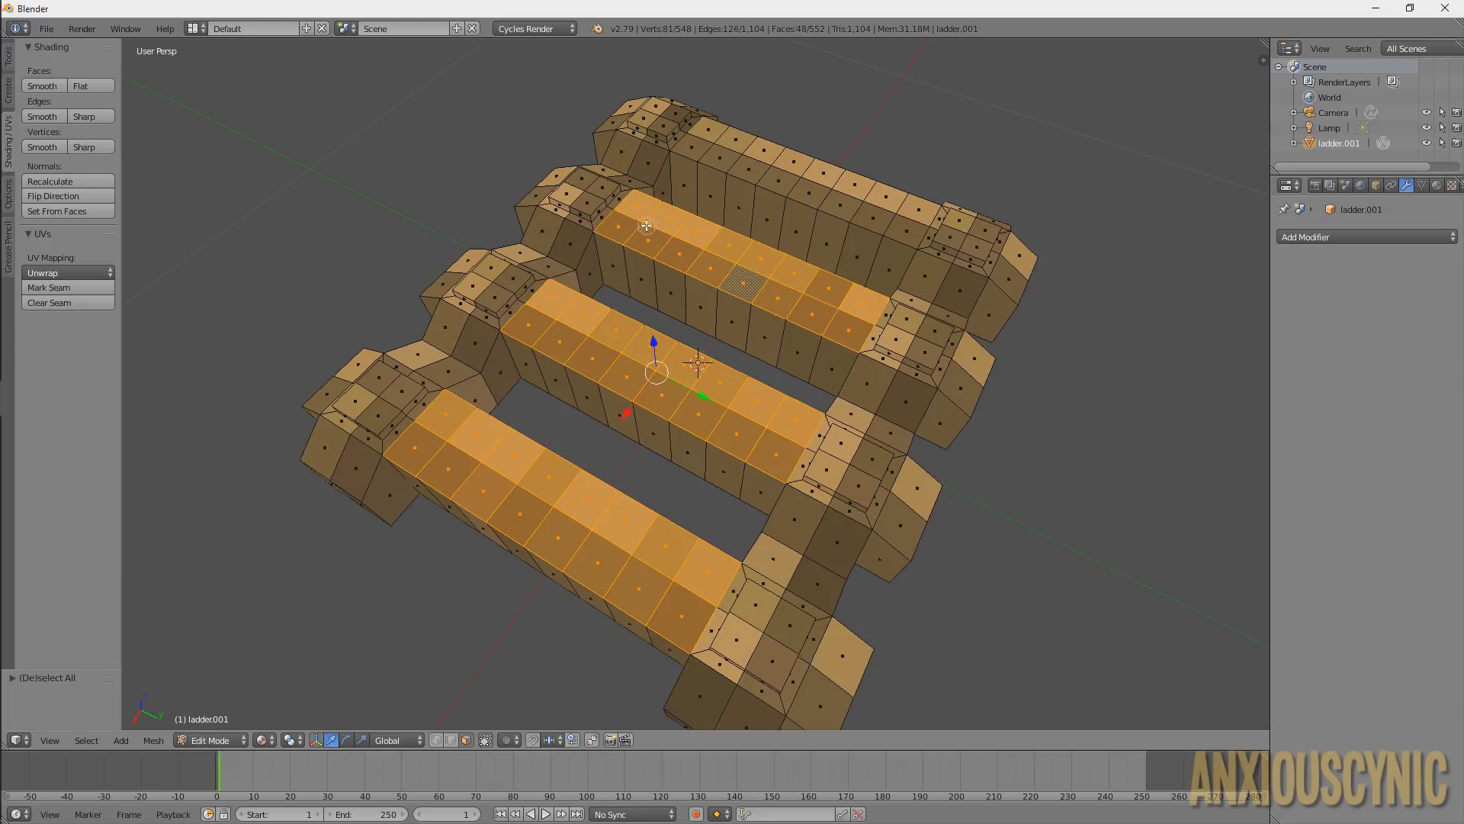
pyautogui.moveTo(700, 137); pyautogui.dragTo(896, 214)
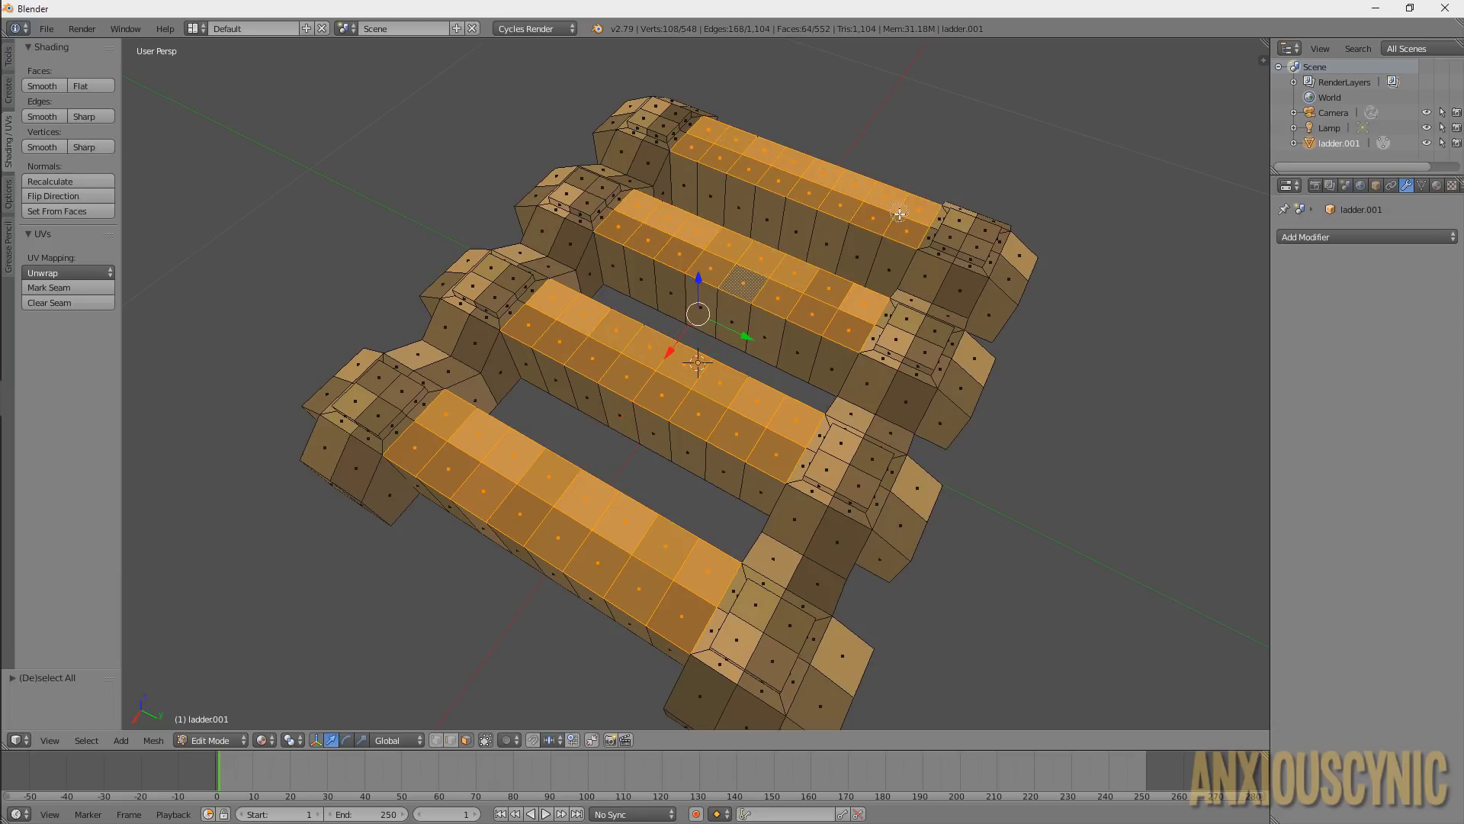
pyautogui.rightClick(808, 336)
# Inset the selected upper faces of the four rungs by a thickness of about 0.015
pyautogui.moveTo(809, 337); pyautogui.dragTo(796, 327, button='middle')
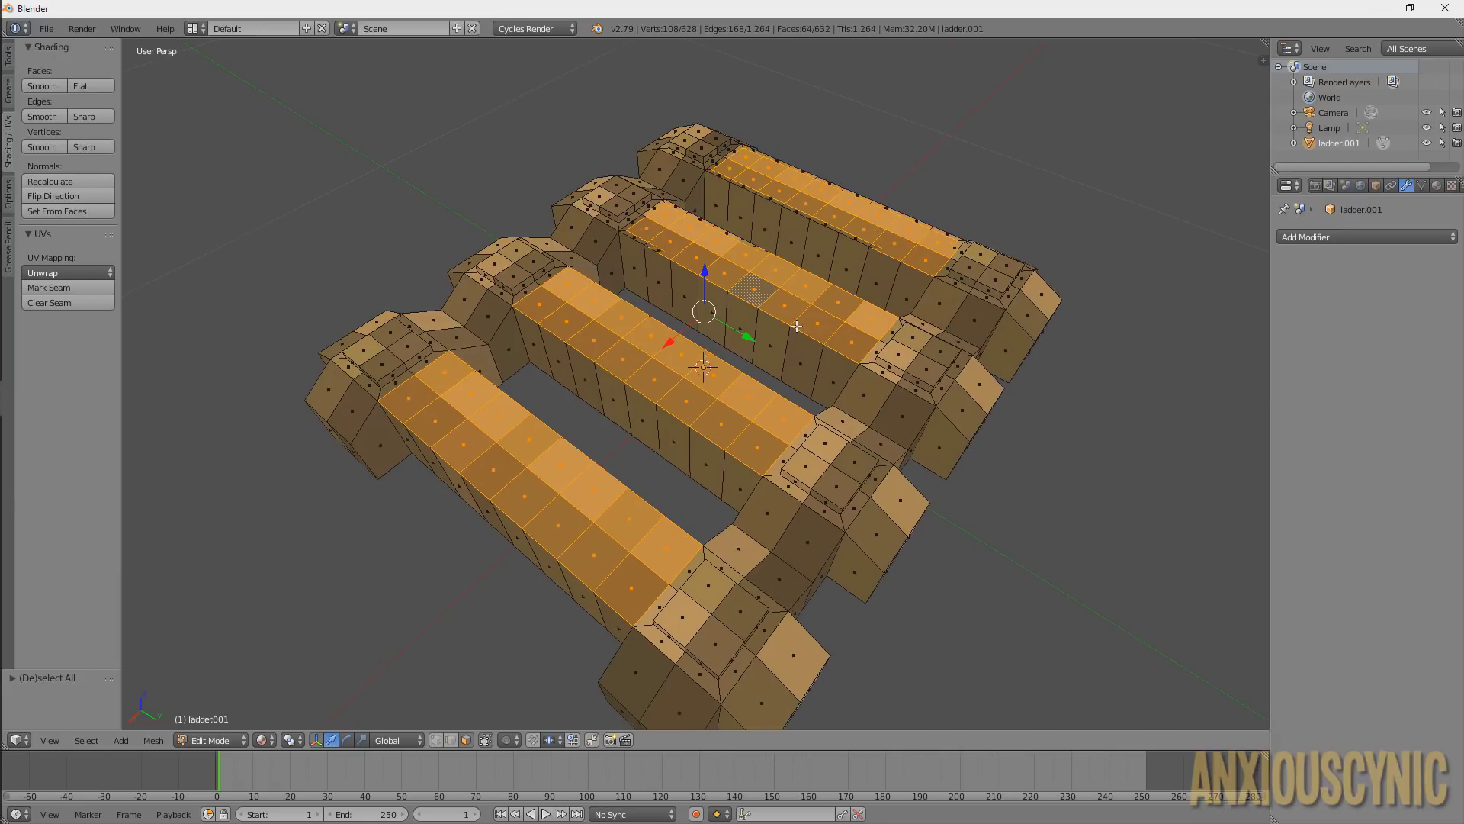
pyautogui.press('i')
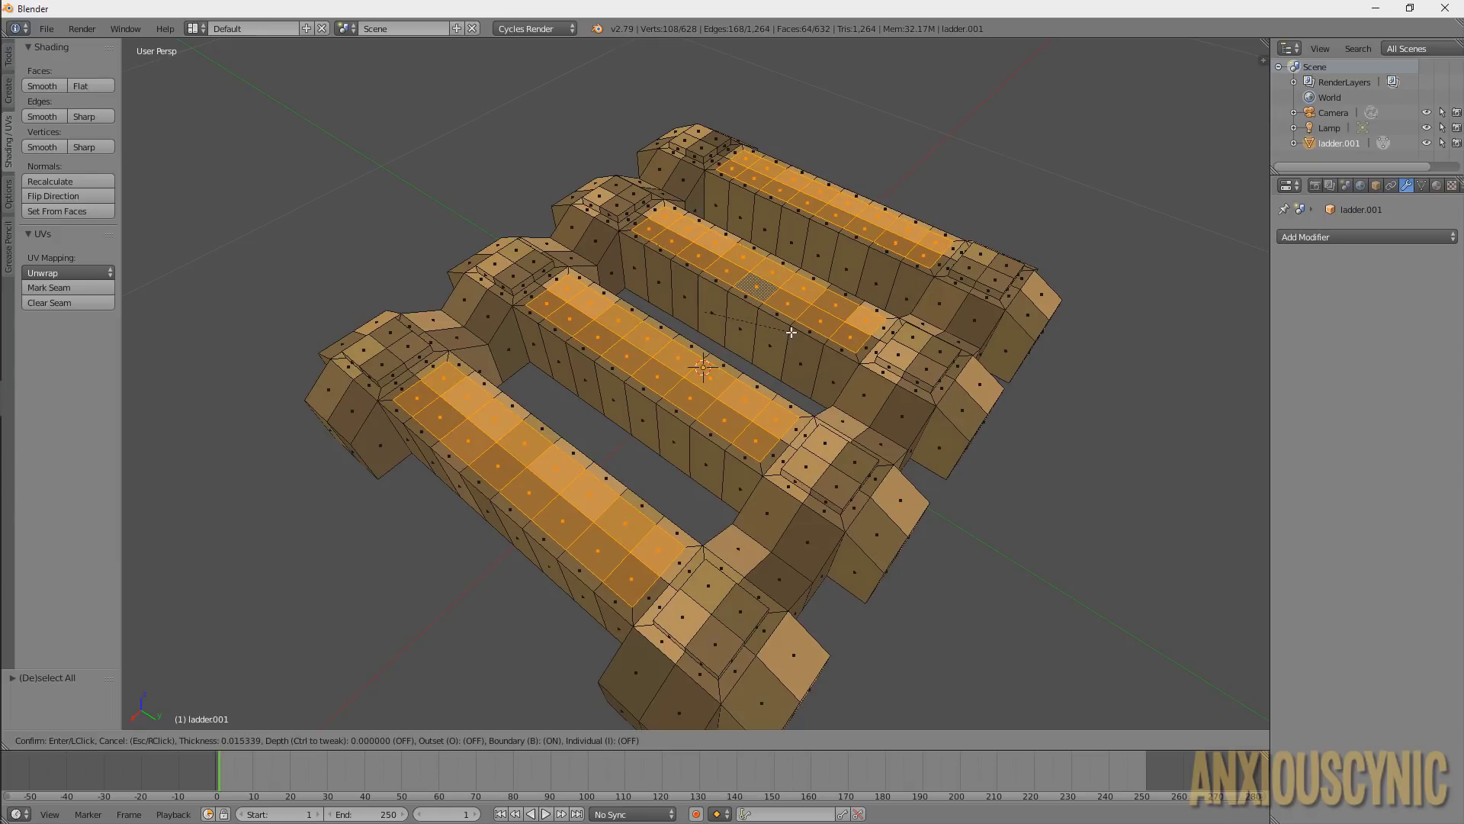
pyautogui.click(791, 331)
# Extrude the inset rung faces outward by about 0.02 to form raised strips along the rungs
pyautogui.moveTo(791, 332); pyautogui.dragTo(793, 392, button='middle')
pyautogui.press('e')
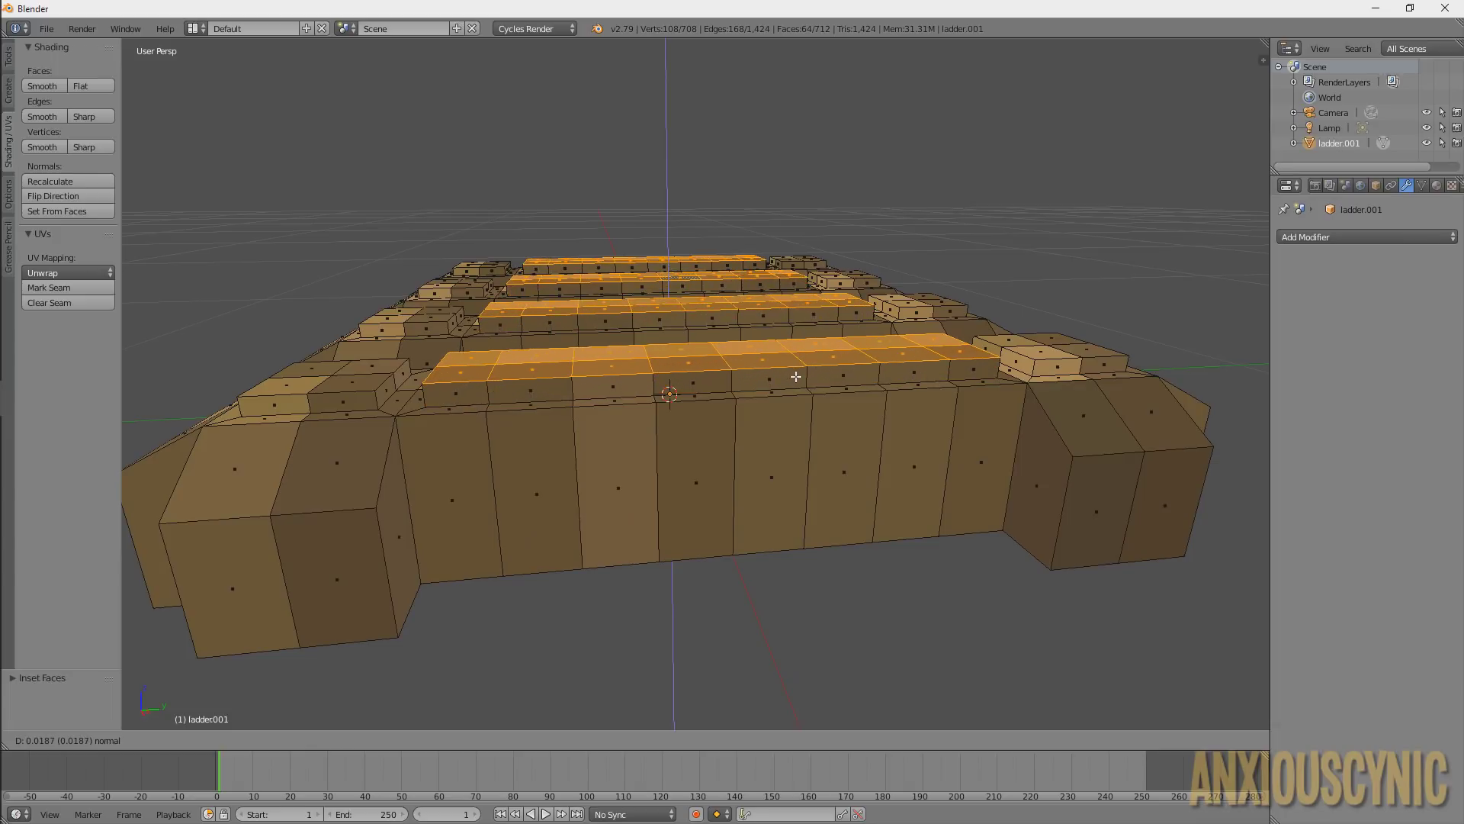
pyautogui.write('0')
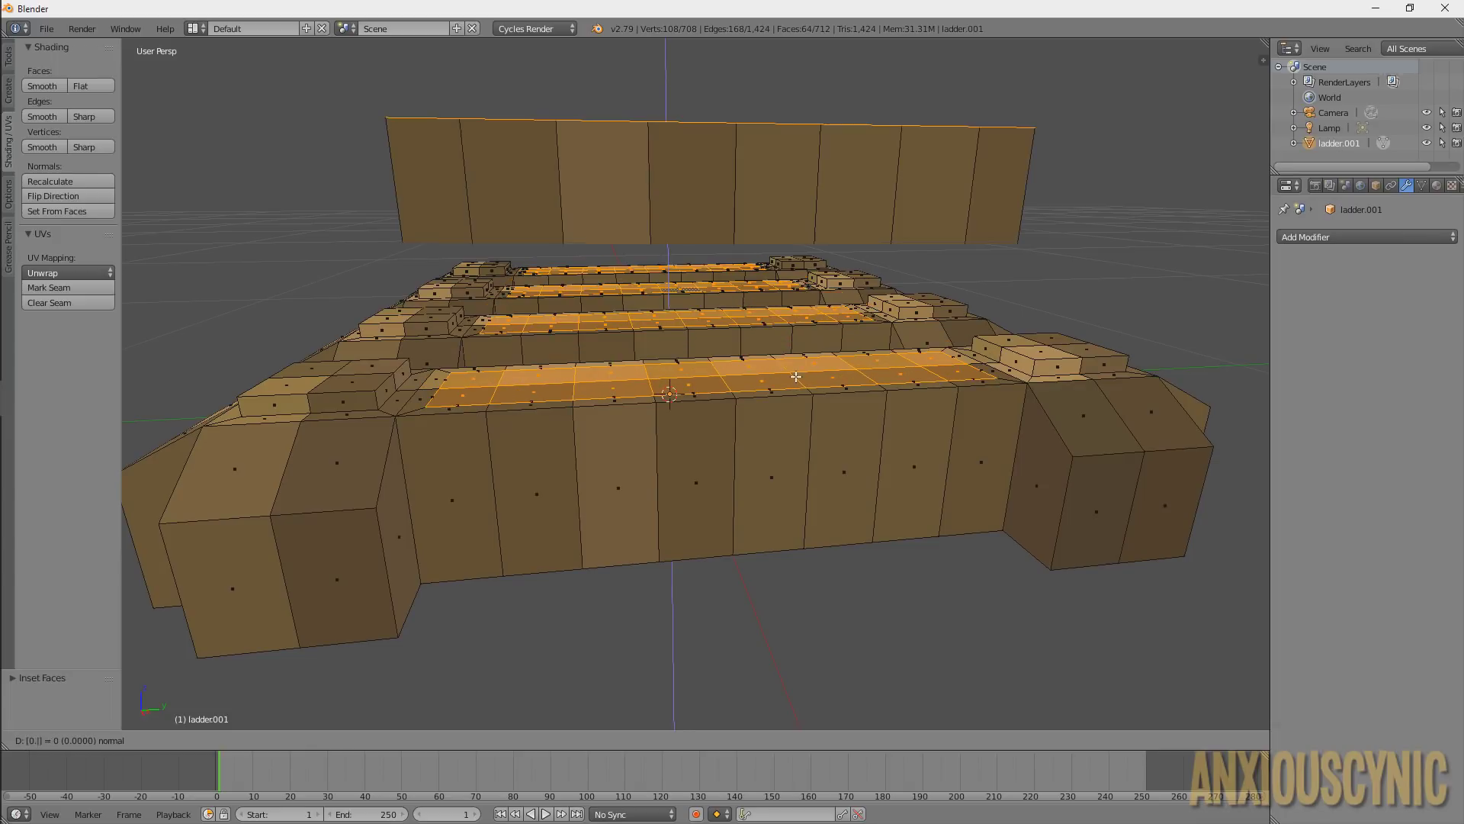
pyautogui.write('.2')
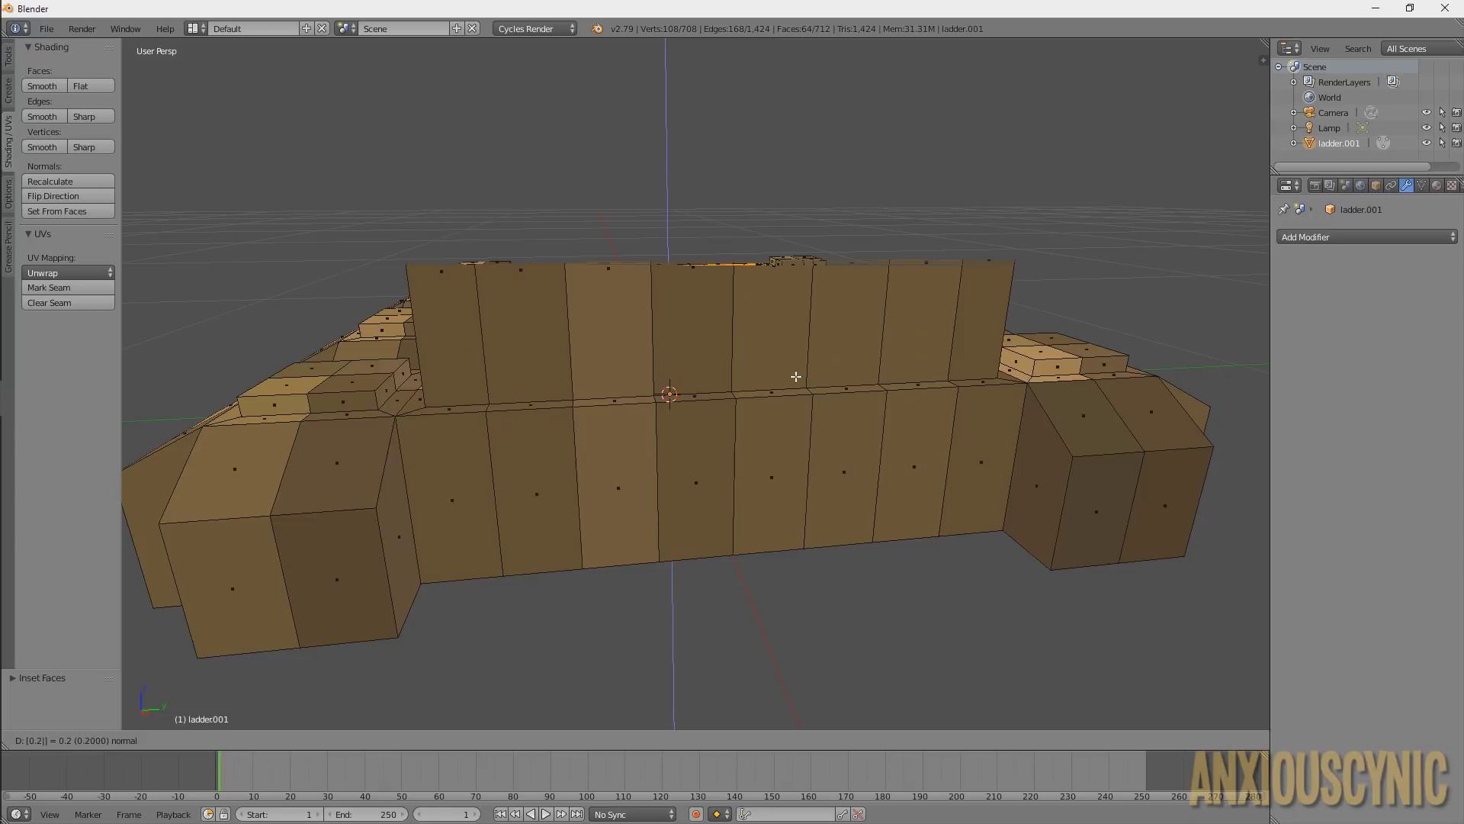
pyautogui.press('Return')
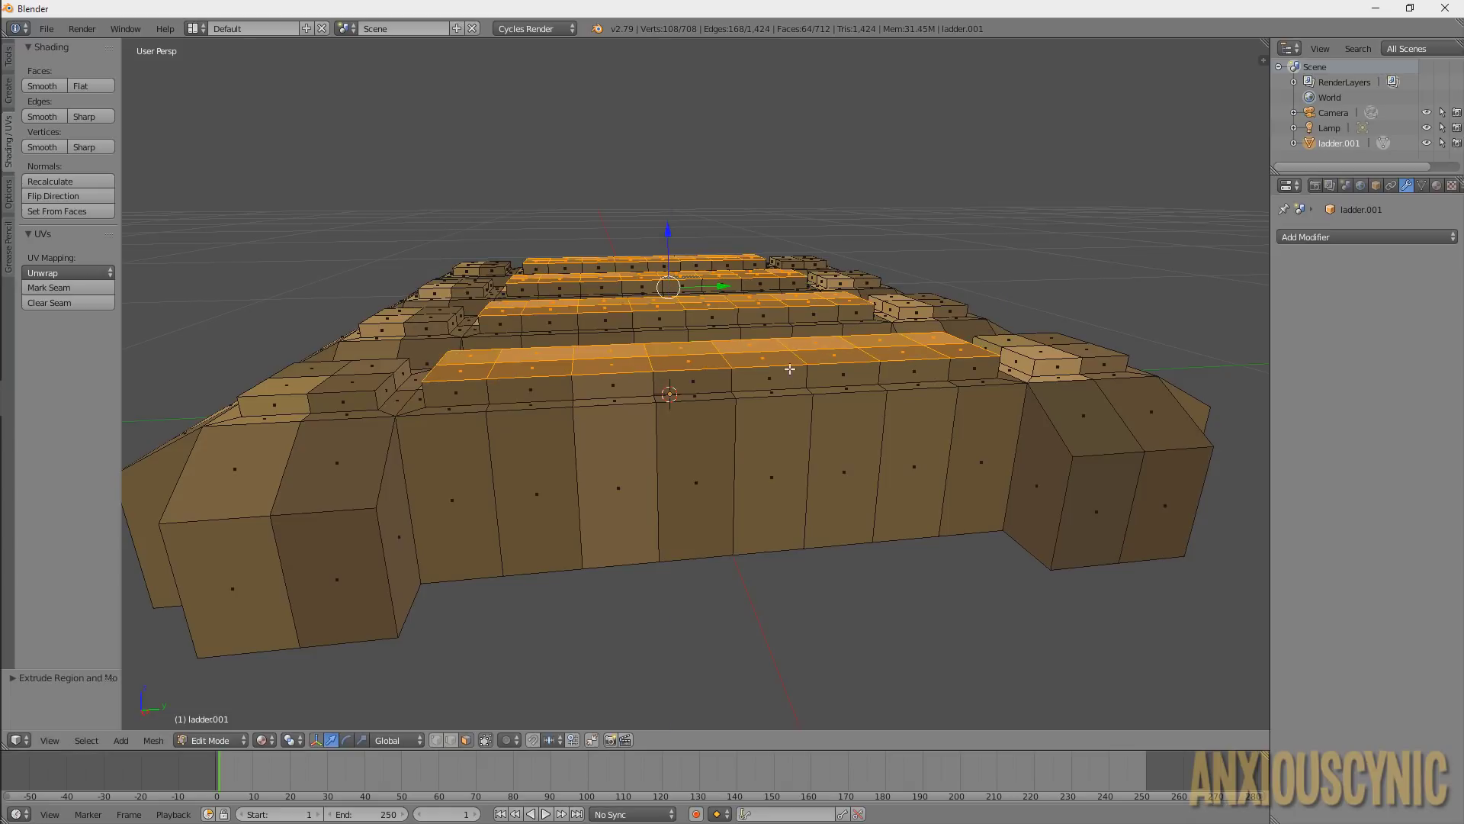
# Switch to Object Mode and examine the ladder's raised rung strips and crossing caps from several angles, including from above
pyautogui.moveTo(789, 369); pyautogui.dragTo(839, 429, button='middle')
pyautogui.press('Tab')
pyautogui.scroll(-3, 709, 327)
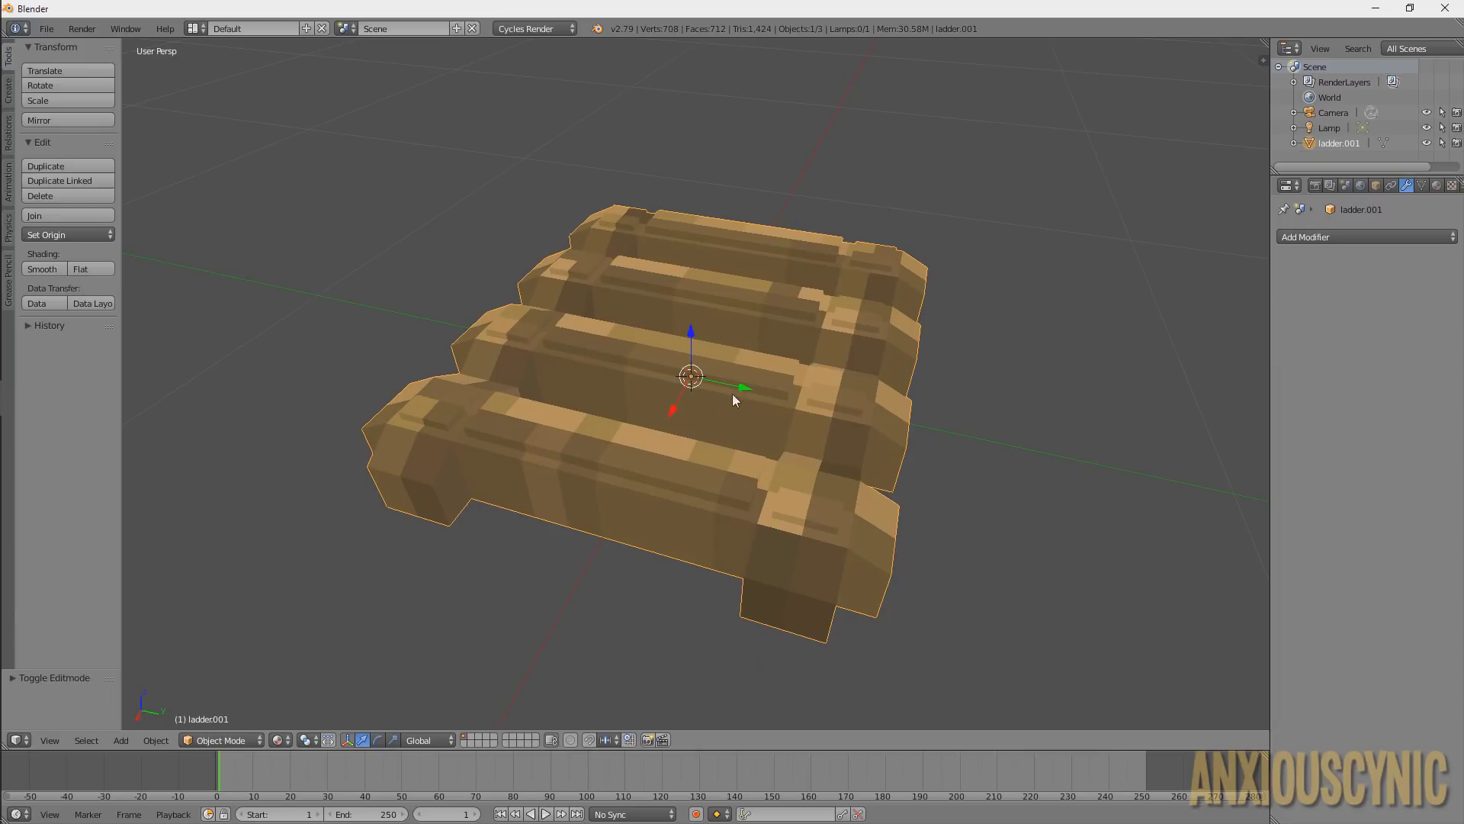
pyautogui.moveTo(688, 384); pyautogui.dragTo(876, 419, button='middle')
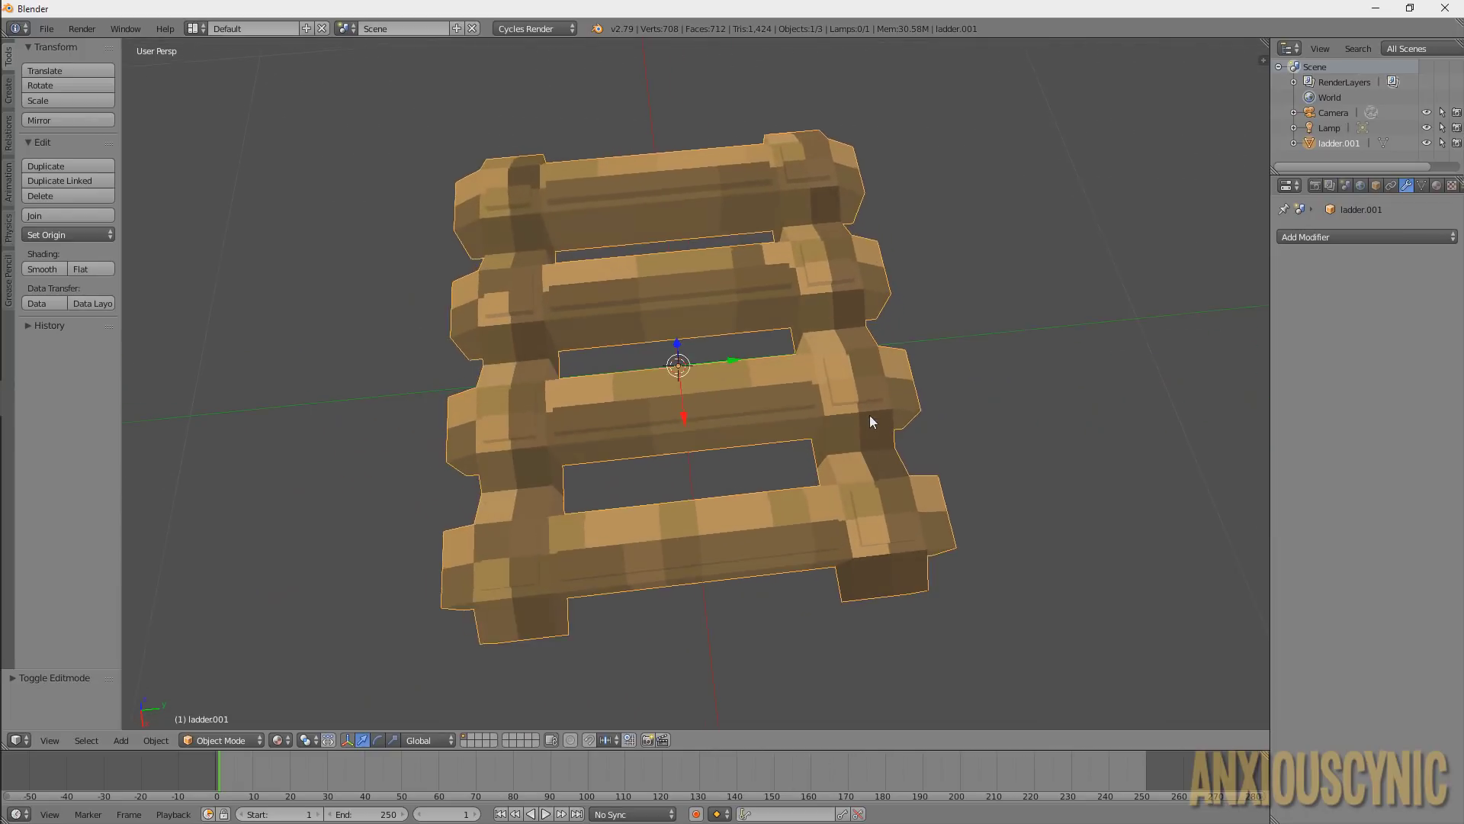
pyautogui.moveTo(776, 379); pyautogui.dragTo(471, 488, button='middle')
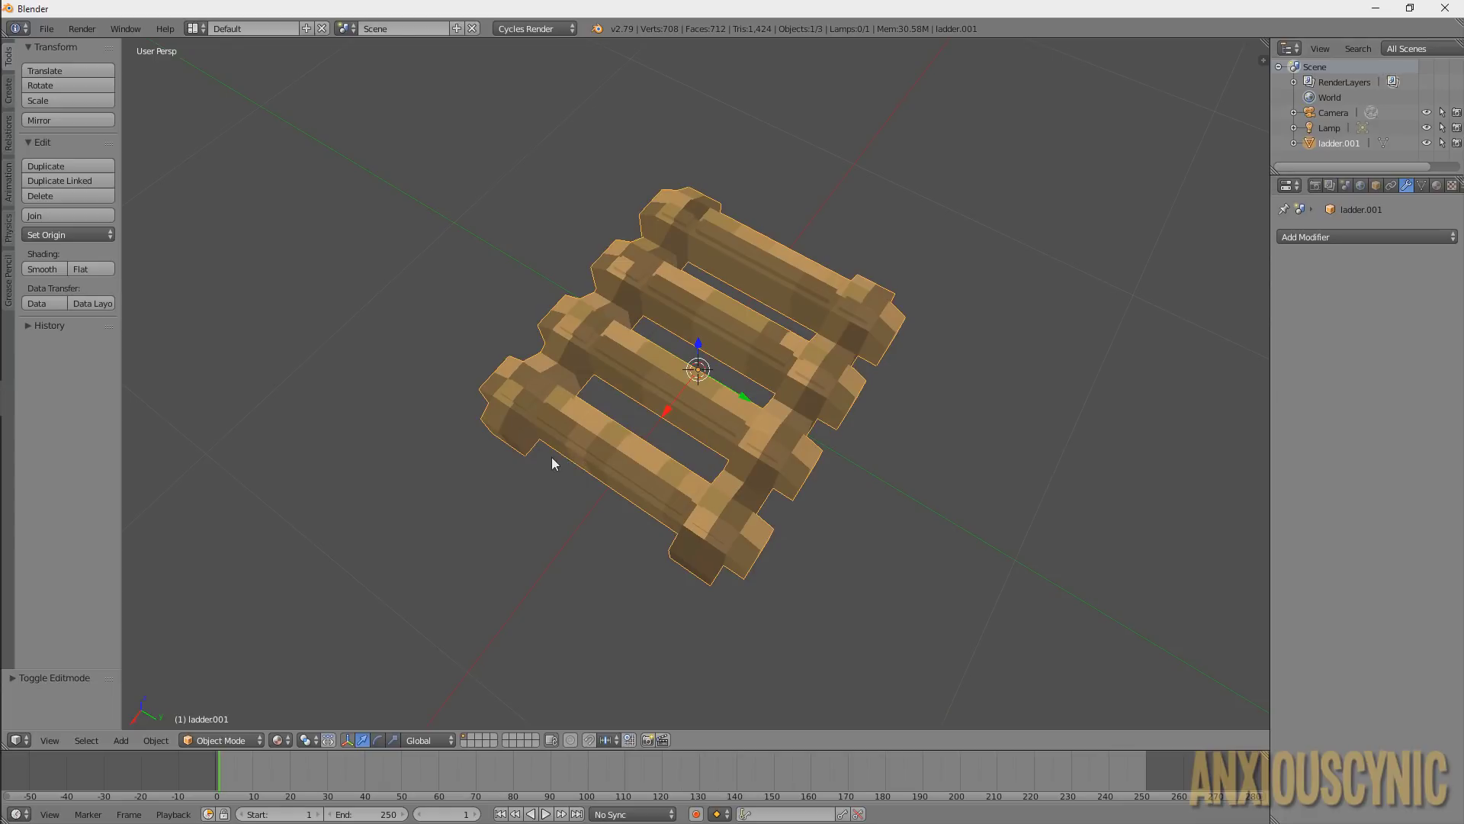
pyautogui.moveTo(553, 463); pyautogui.dragTo(633, 478, button='middle')
pyautogui.moveTo(904, 319); pyautogui.dragTo(900, 351, button='middle')
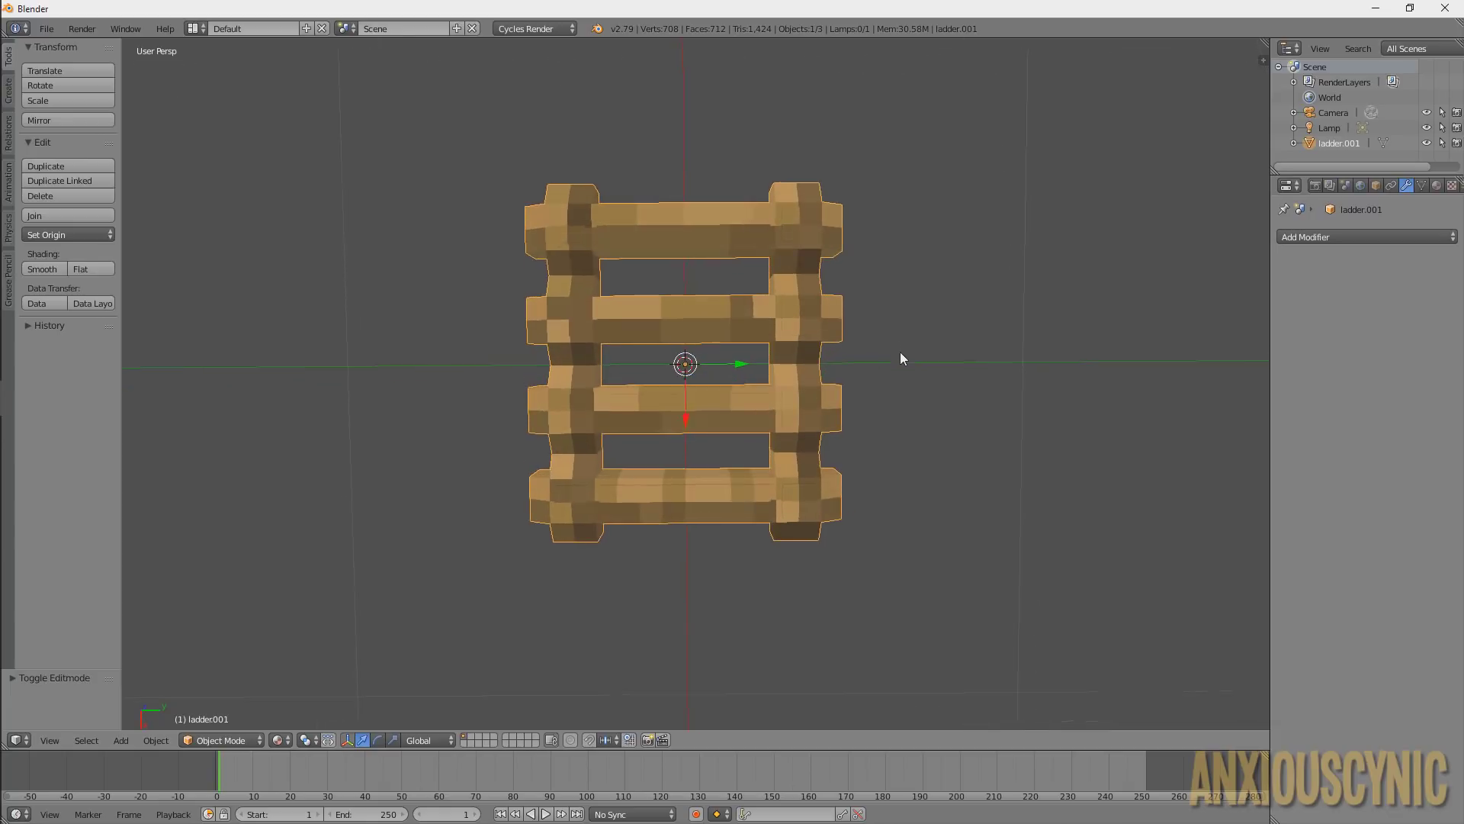